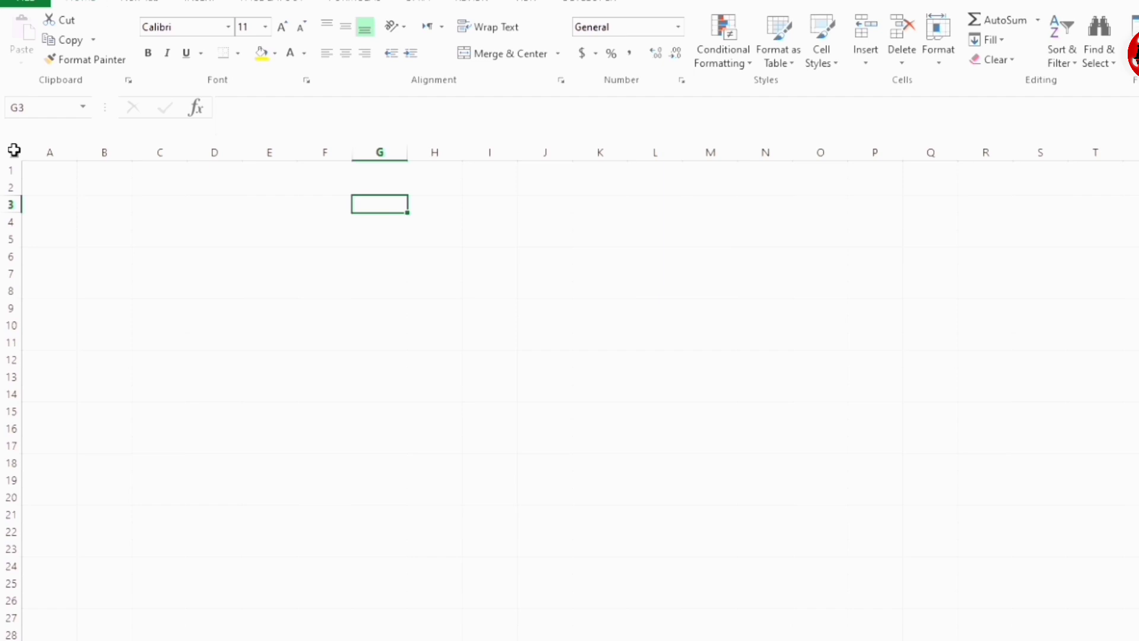
Step: Shrink all columns and rows of the sheet to a fine grid of small, nearly square cells
left_click(13, 150)
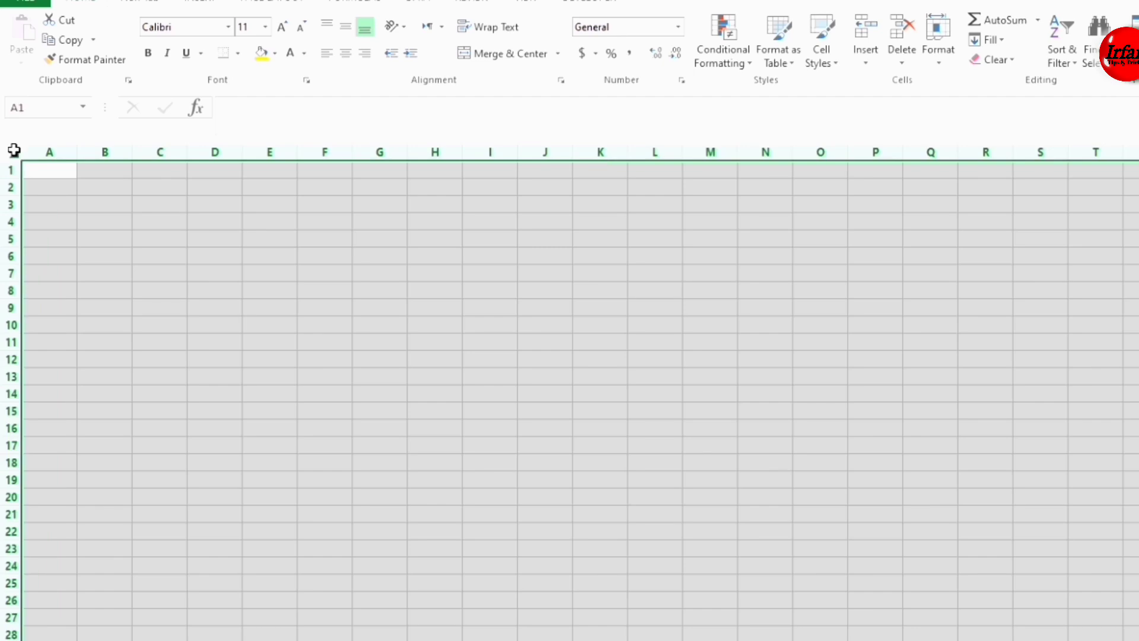
left_click_drag(77, 151, 33, 148)
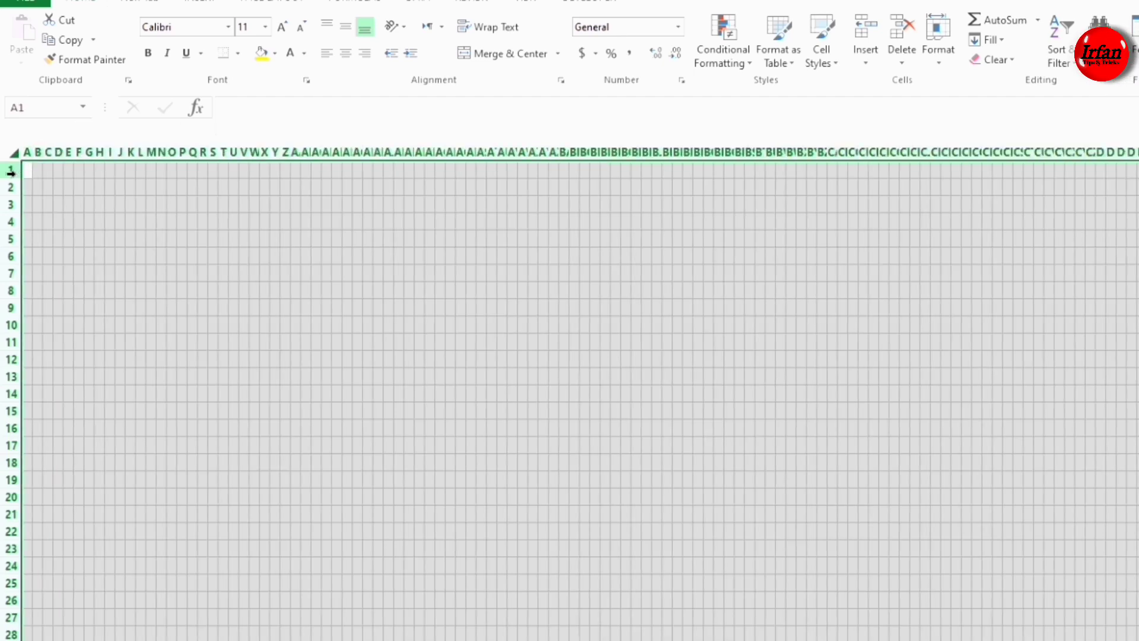
left_click(12, 170)
left_click(11, 152)
left_click_drag(10, 178, 8, 170)
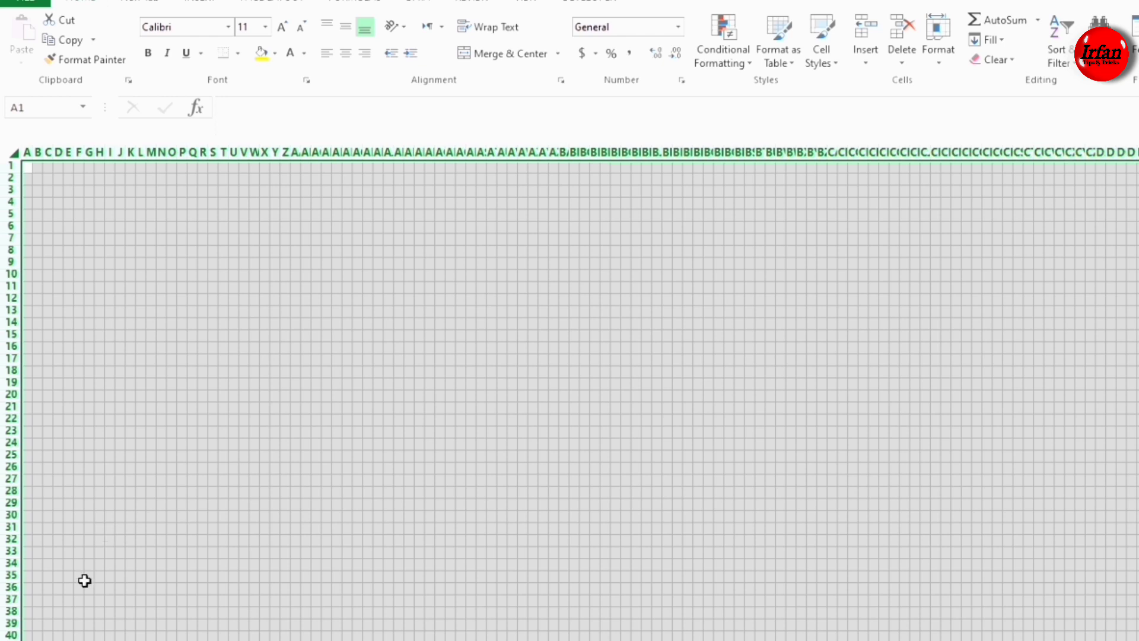
Step: Draw a thick outline around cells G30:AZ35 as the bottom block
left_click_drag(81, 575, 376, 603)
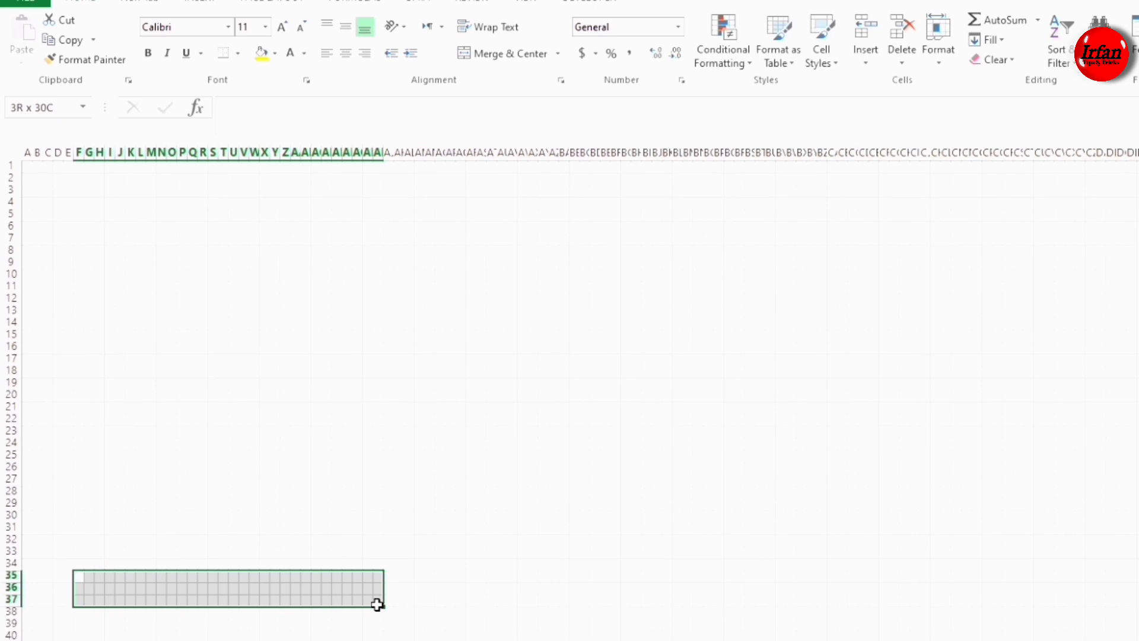
left_click_drag(377, 605, 378, 609)
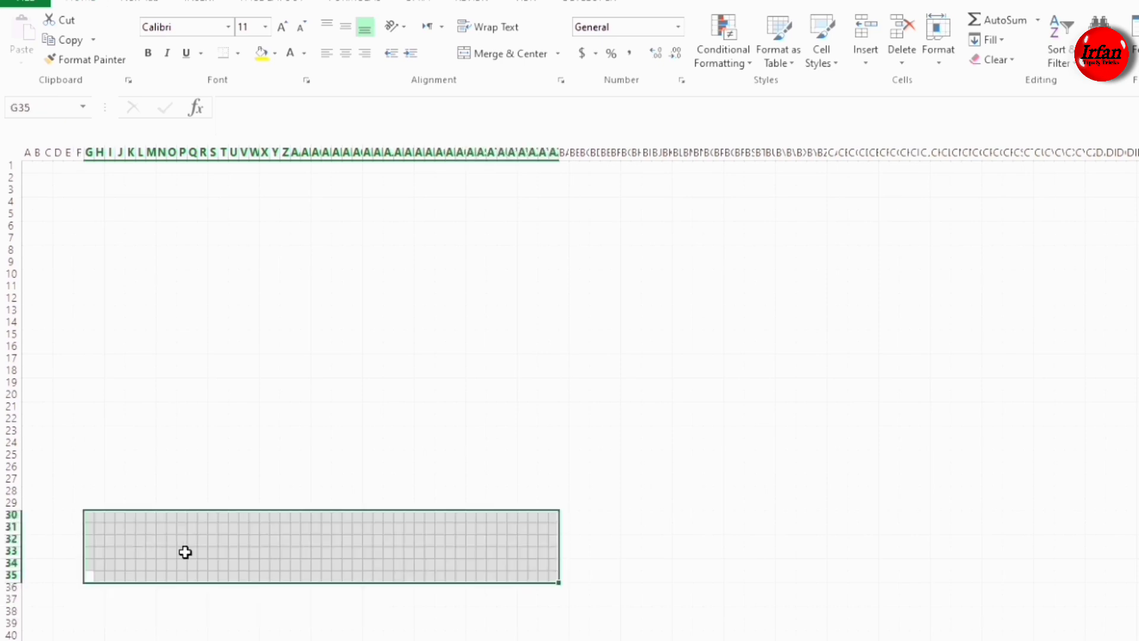
left_click(238, 54)
left_click(221, 243)
left_click(223, 624)
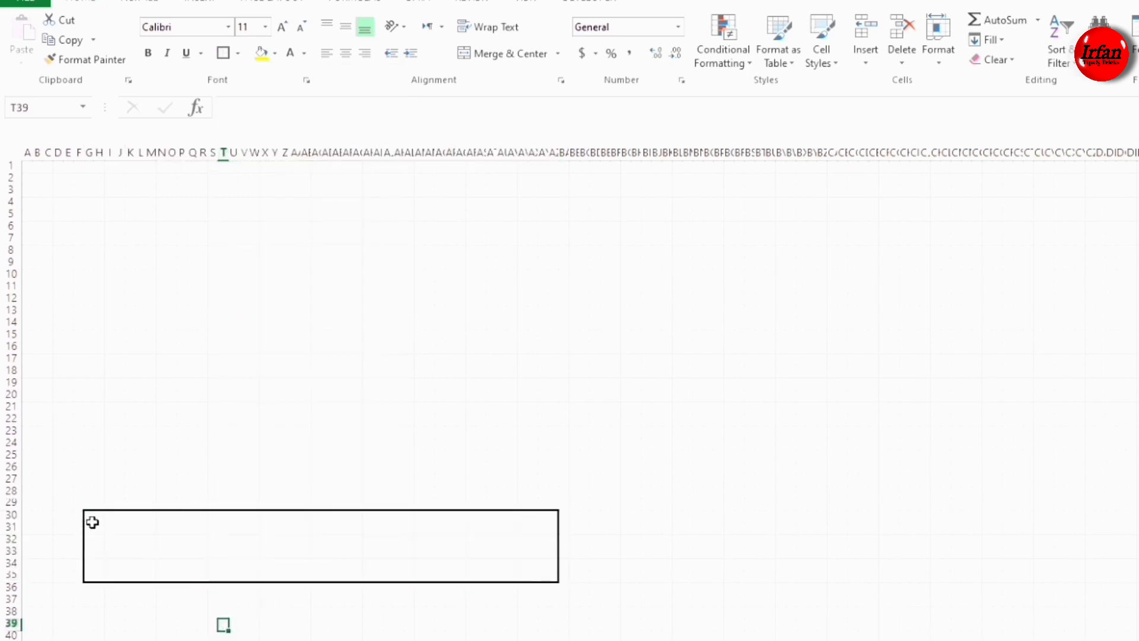
key("ctrl+z")
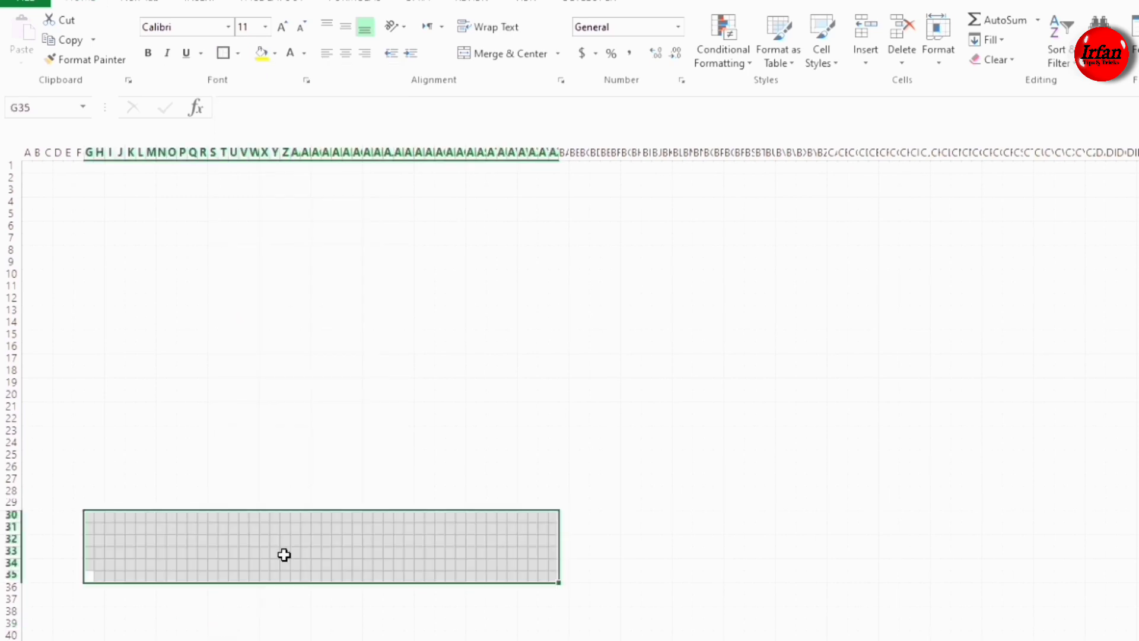
left_click(551, 503)
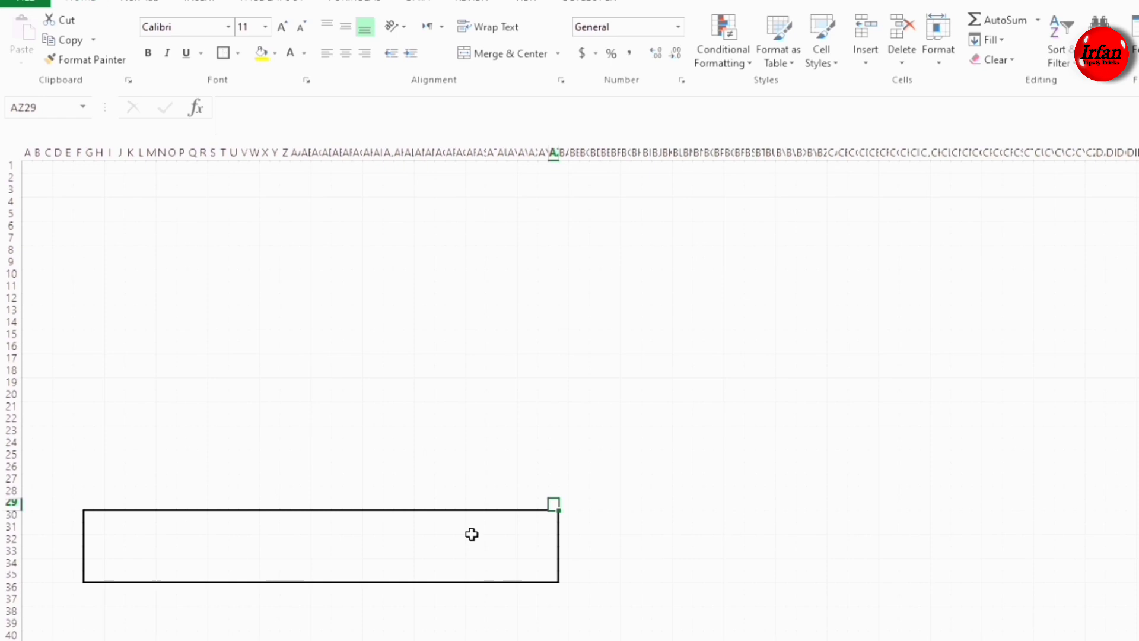
Step: Draw the same outline around cells I26:AX29, a second block set in two cells from each end of the bottom block
key("Left")
left_click(514, 538)
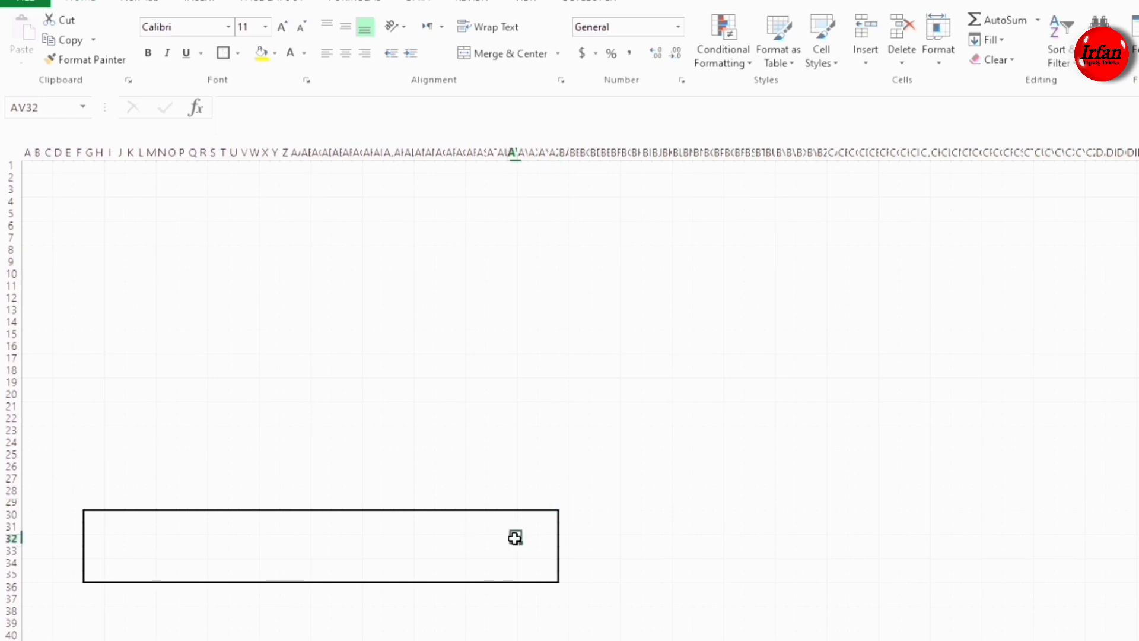
left_click(552, 503)
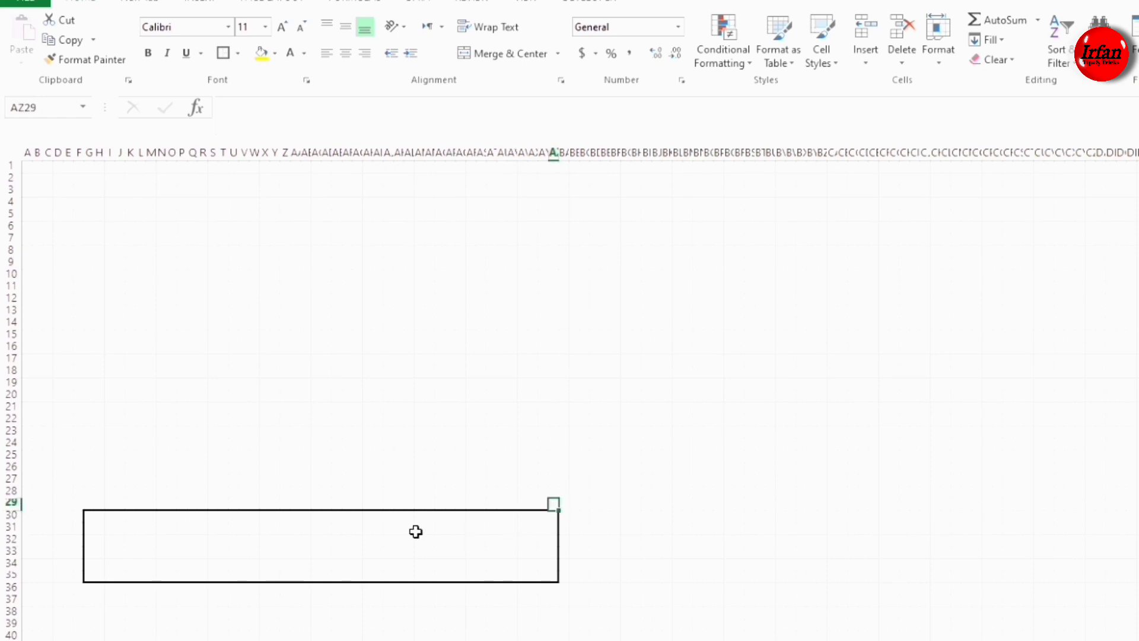
key("Left")
key("Left")
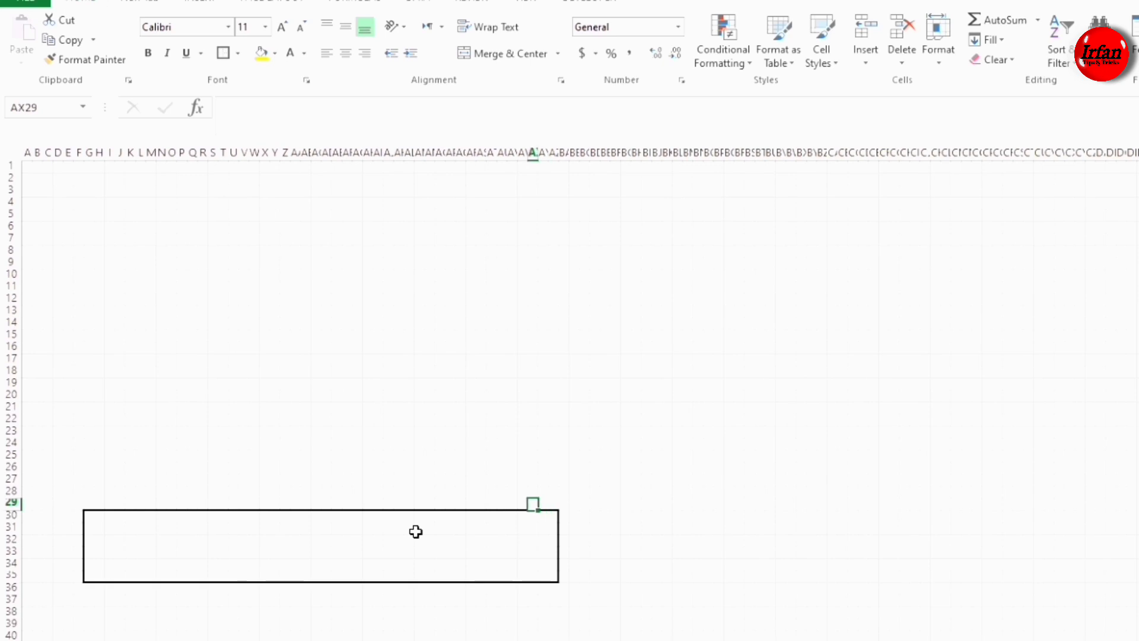
key("shift+Left")
key("shift+Left")
key("shift+Left")
key("shift+Left")
key("shift+Left")
key("shift+Left")
key("shift+Left")
key("shift+Left")
key("shift+Left")
key("shift+Left")
key("shift+Left")
key("shift+Left")
key("shift+Left")
key("shift+Left")
key("shift+Left")
key("shift+Left")
key("shift+Left")
key("shift+Left")
key("shift+Left")
key("shift+Left")
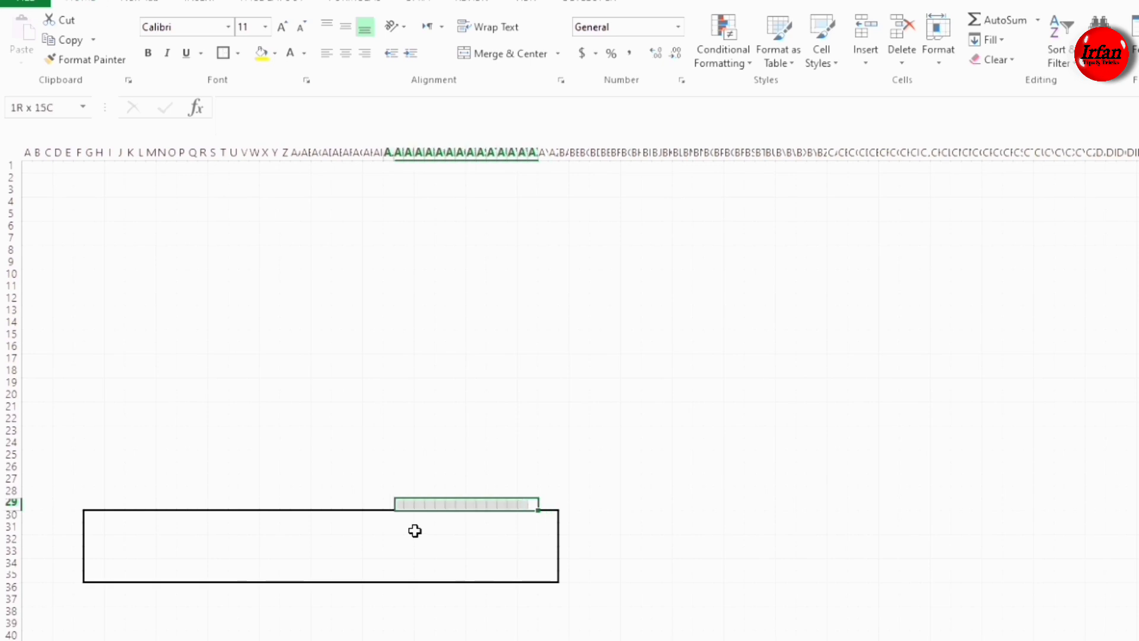
key("shift+Right")
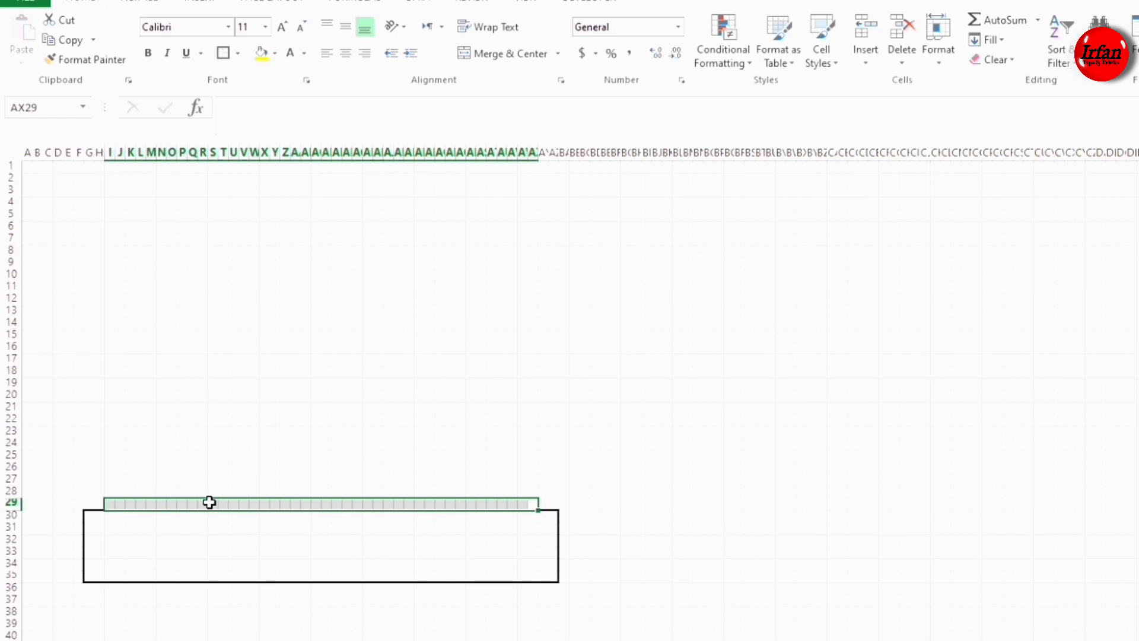
key("shift+Up")
key("shift+Up")
key("shift+Up")
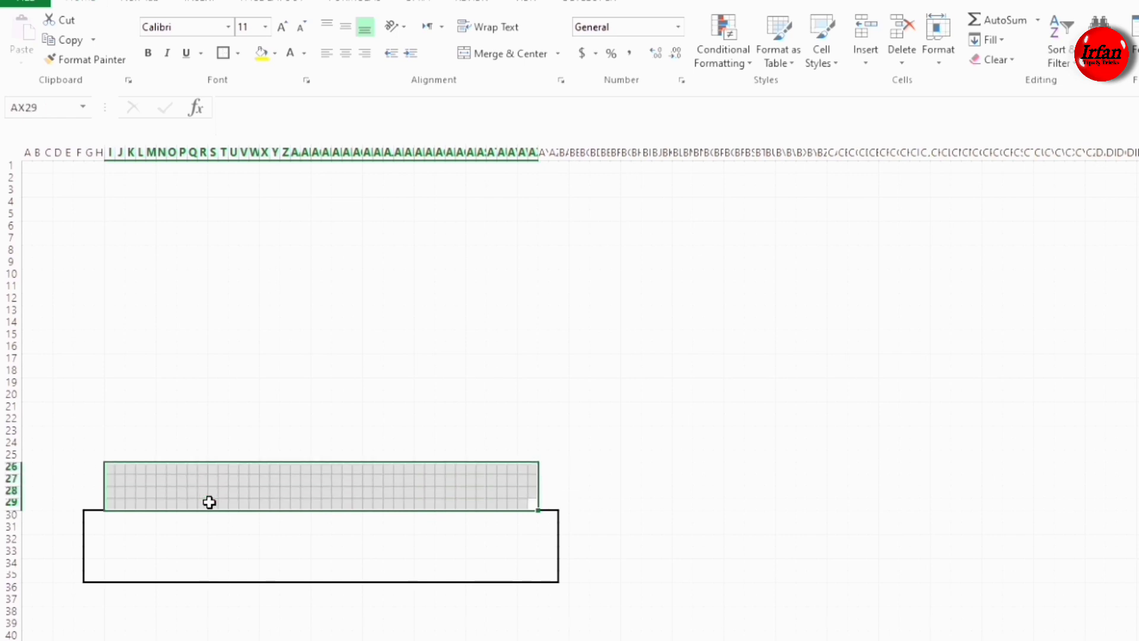
left_click(223, 53)
key("Up")
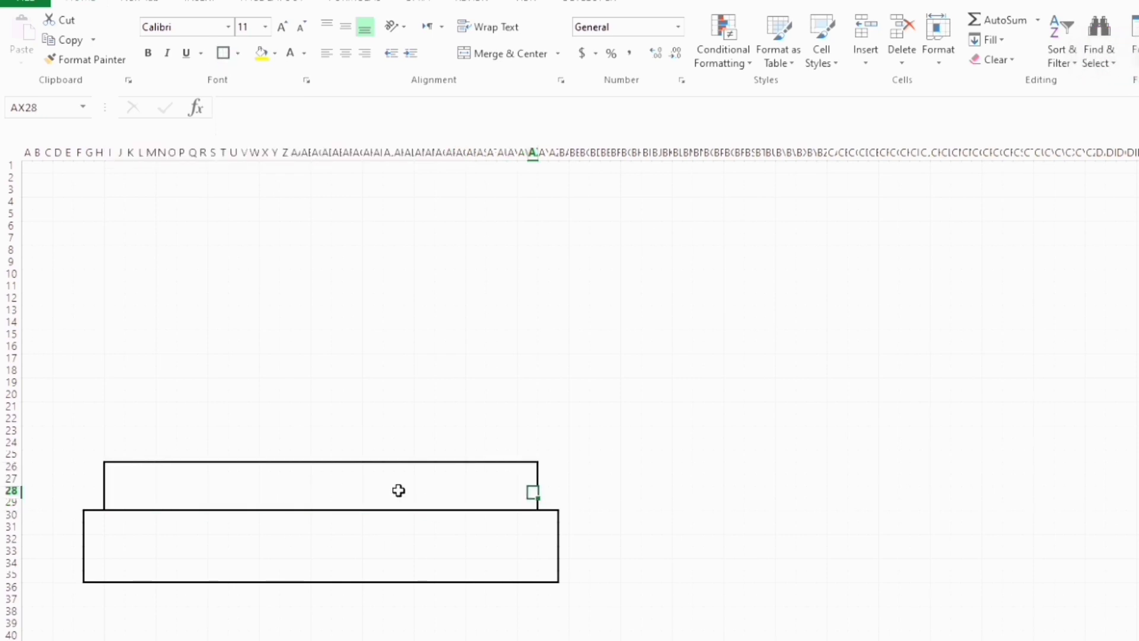
Step: Outline cells I22:AU25 as a third block, four rows high, directly on top of the second block
left_click(532, 456)
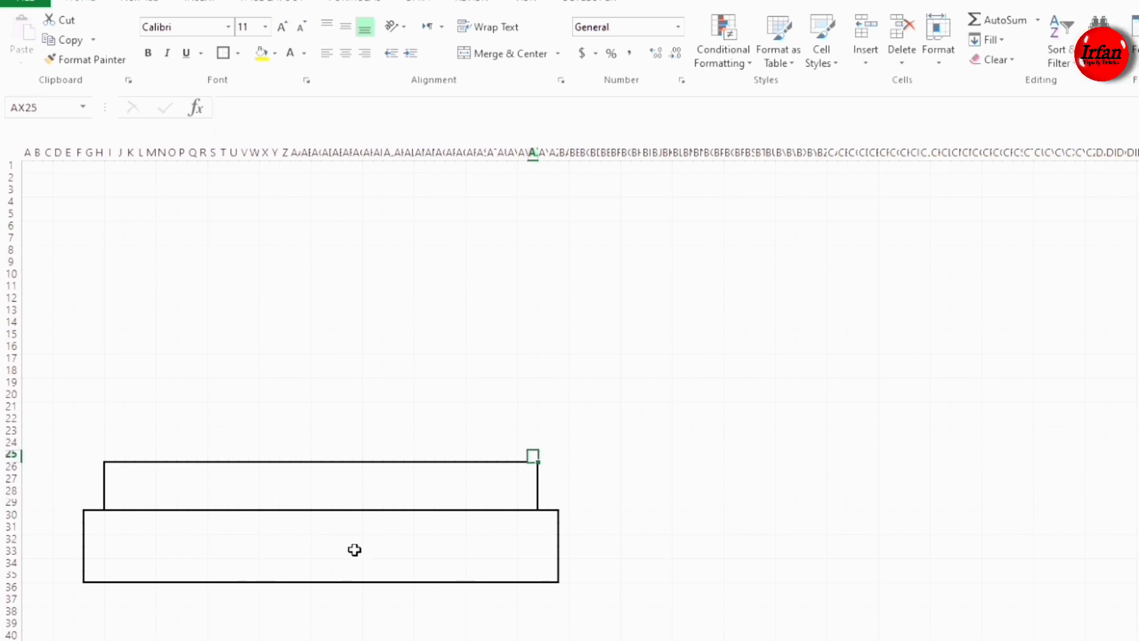
key("Left")
key("Left")
key("Left")
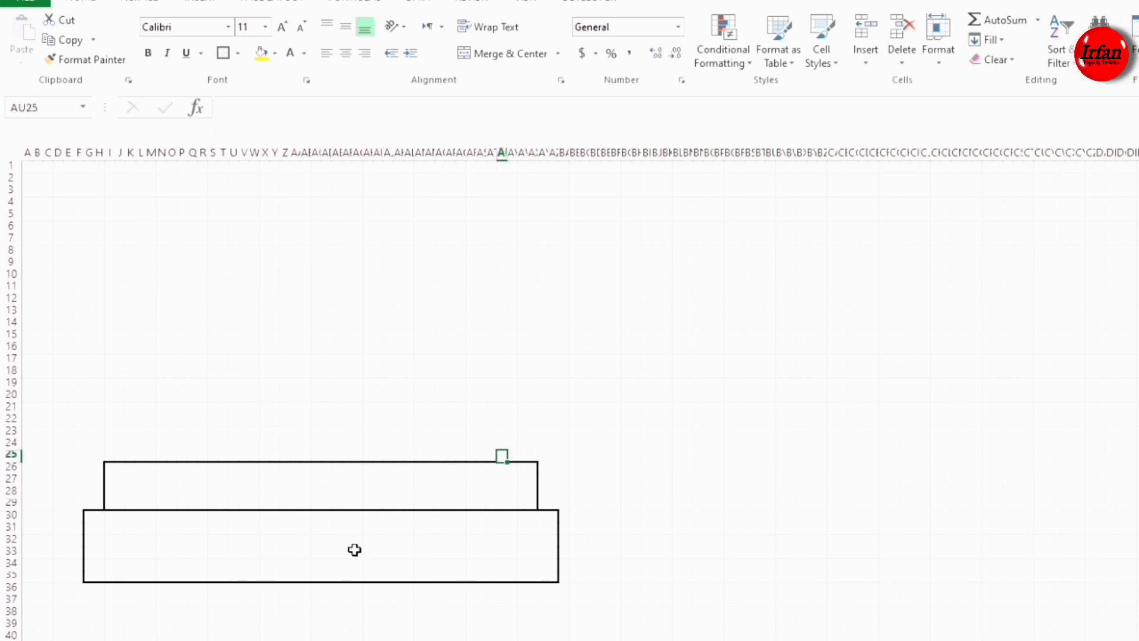
key("shift+Left")
key("shift+Left")
key("shift+Left")
key("shift+Left")
key("shift+Left")
key("shift+Left")
key("shift+Left")
key("shift+Left")
key("shift+Left")
key("shift+Left")
key("shift+Left")
key("shift+Left")
key("shift+Left")
key("shift+Left")
key("shift+Left")
key("shift+Left")
key("shift+Left")
key("shift+Left")
key("shift+Left")
key("shift+Left")
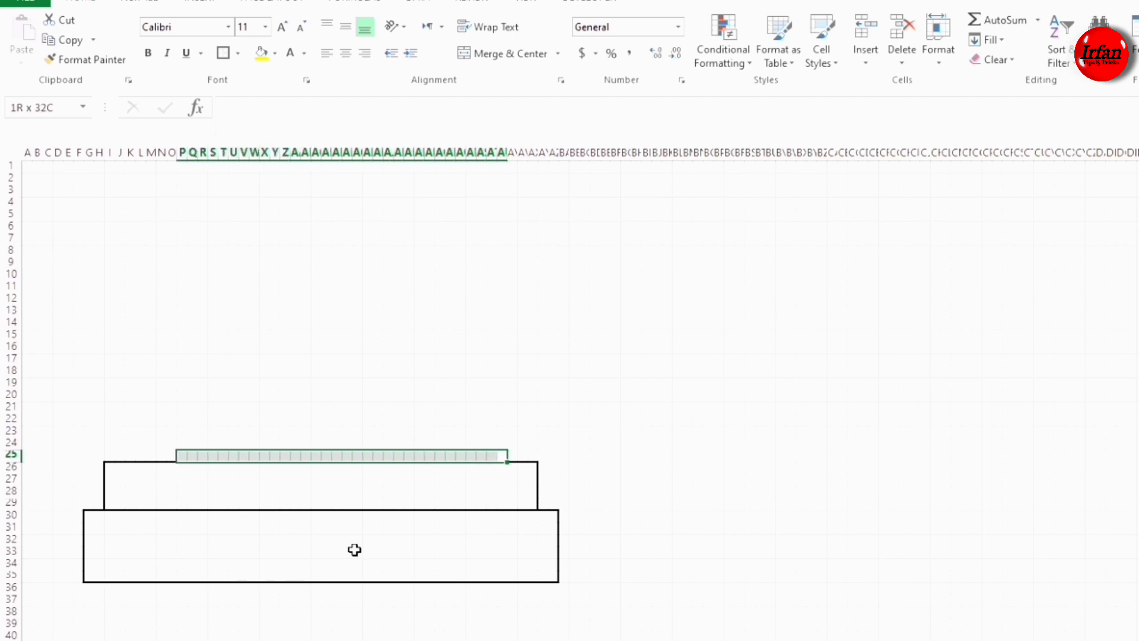
key("shift+Left")
key("shift+Left")
key("shift+Left")
key("shift+Left")
key("shift+Left")
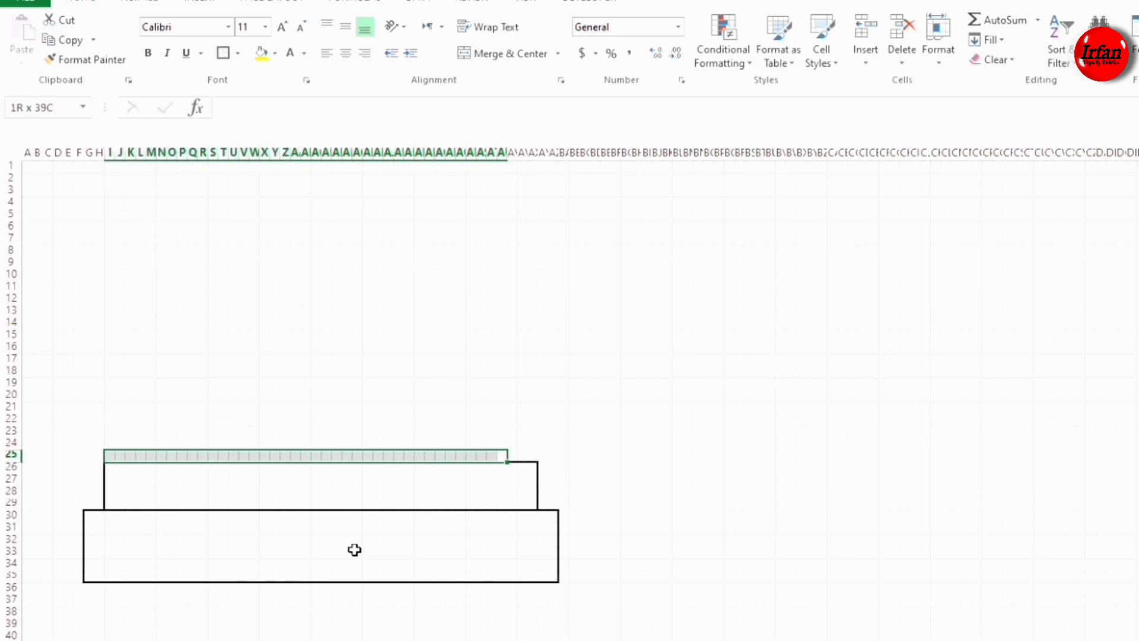
key("shift+Up")
key("shift+Up")
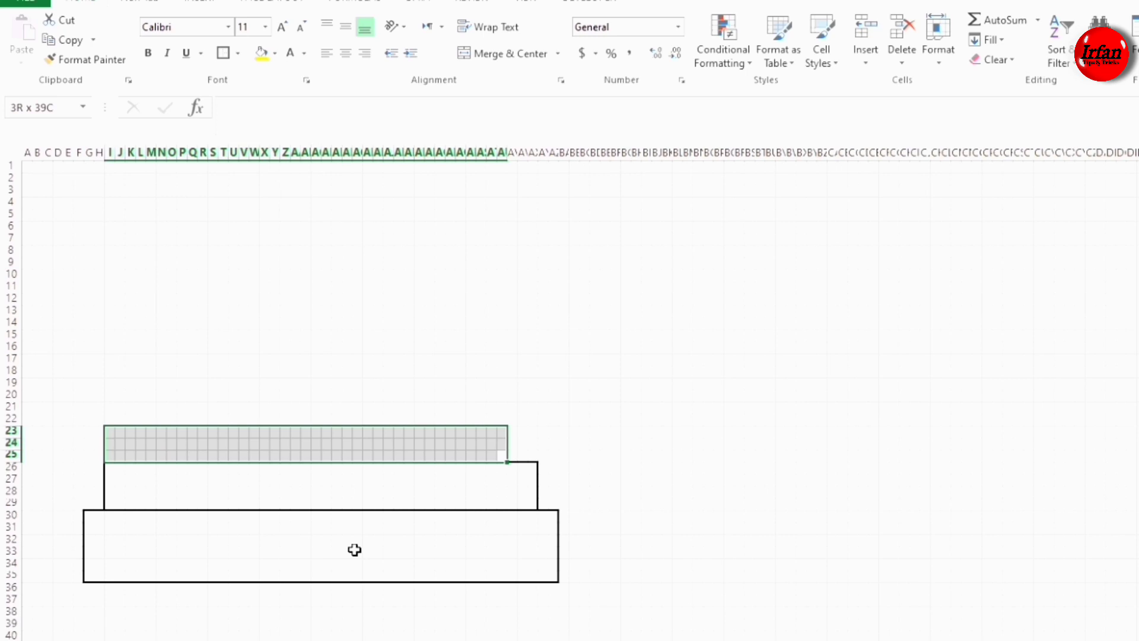
key("shift+Up")
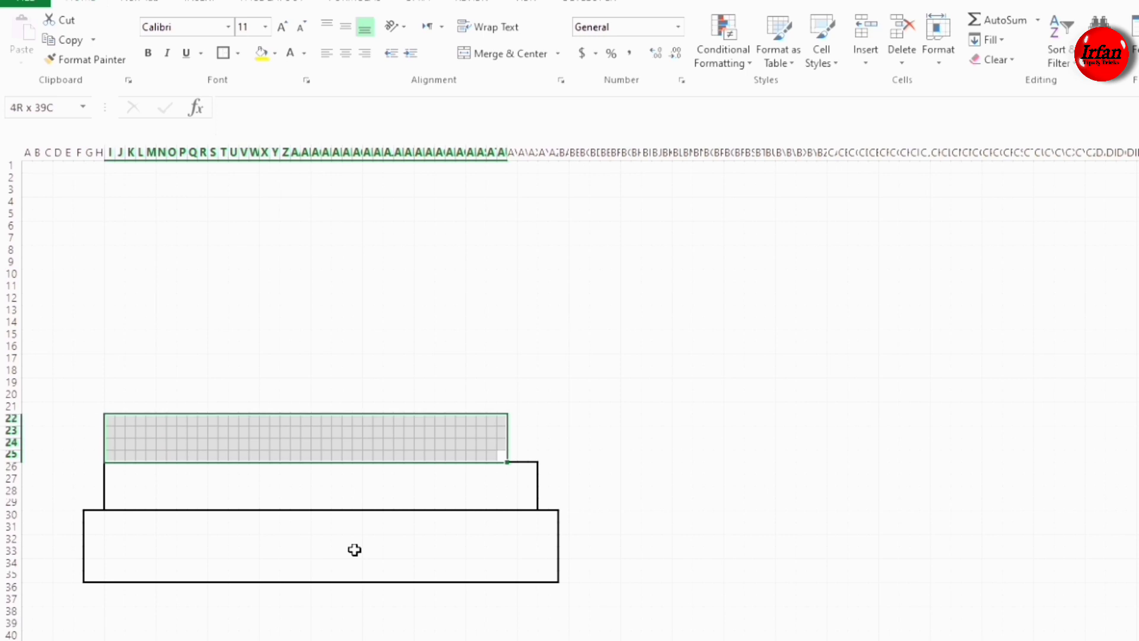
left_click(225, 55)
key("Up")
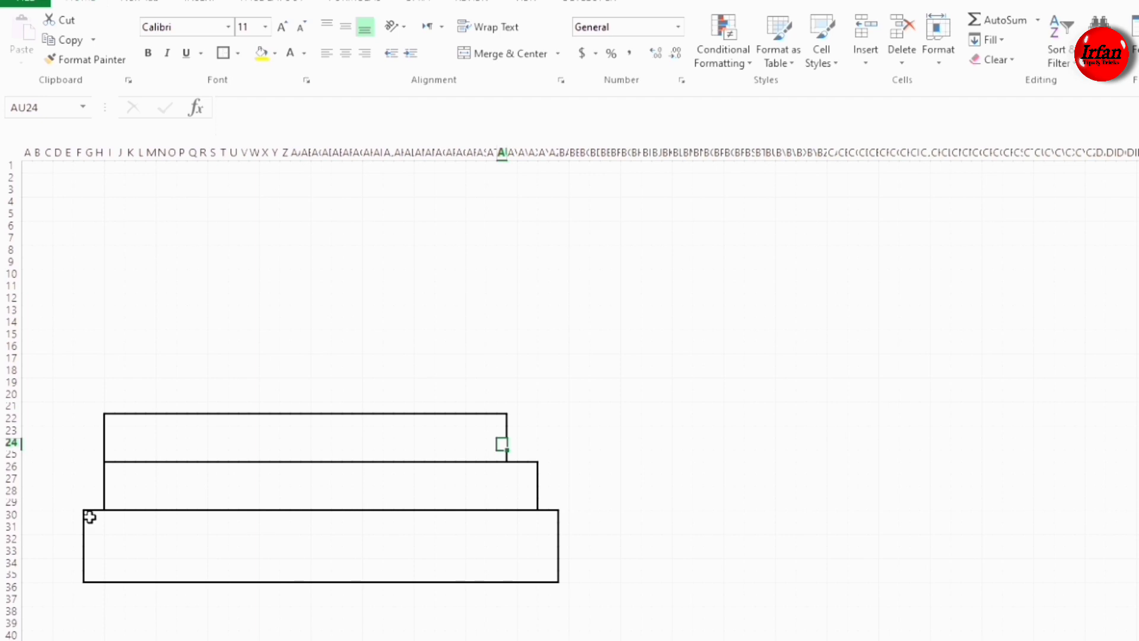
Step: Merge and center the cells of each of the three outlined blocks separately
left_click_drag(91, 517, 557, 581)
left_click(498, 55)
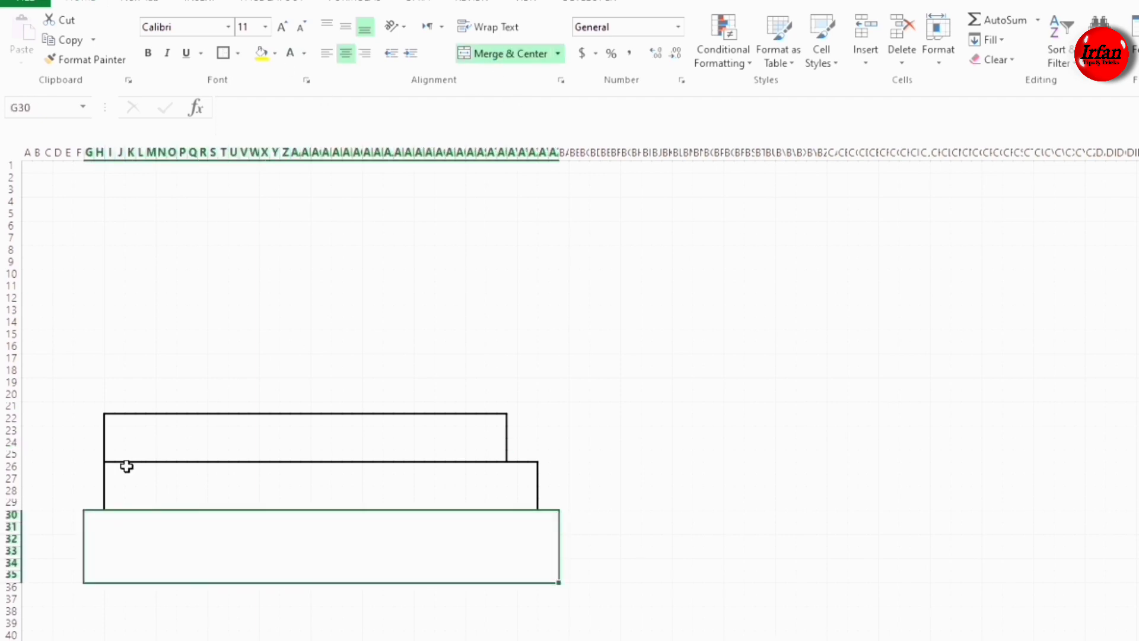
left_click_drag(110, 471, 536, 505)
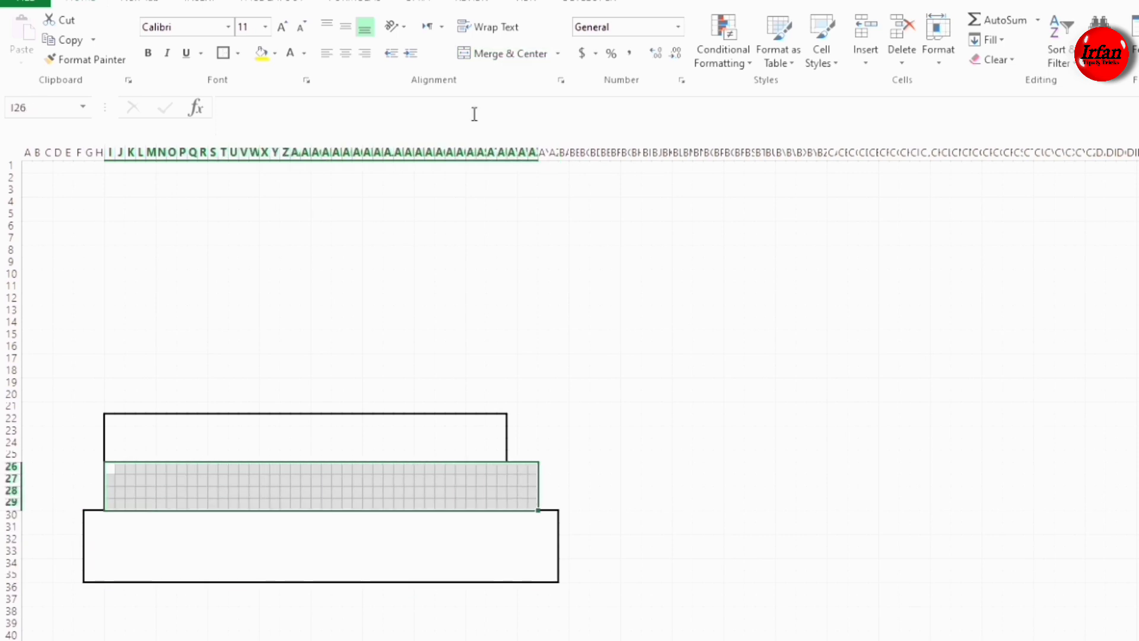
left_click(488, 57)
left_click_drag(109, 421, 501, 458)
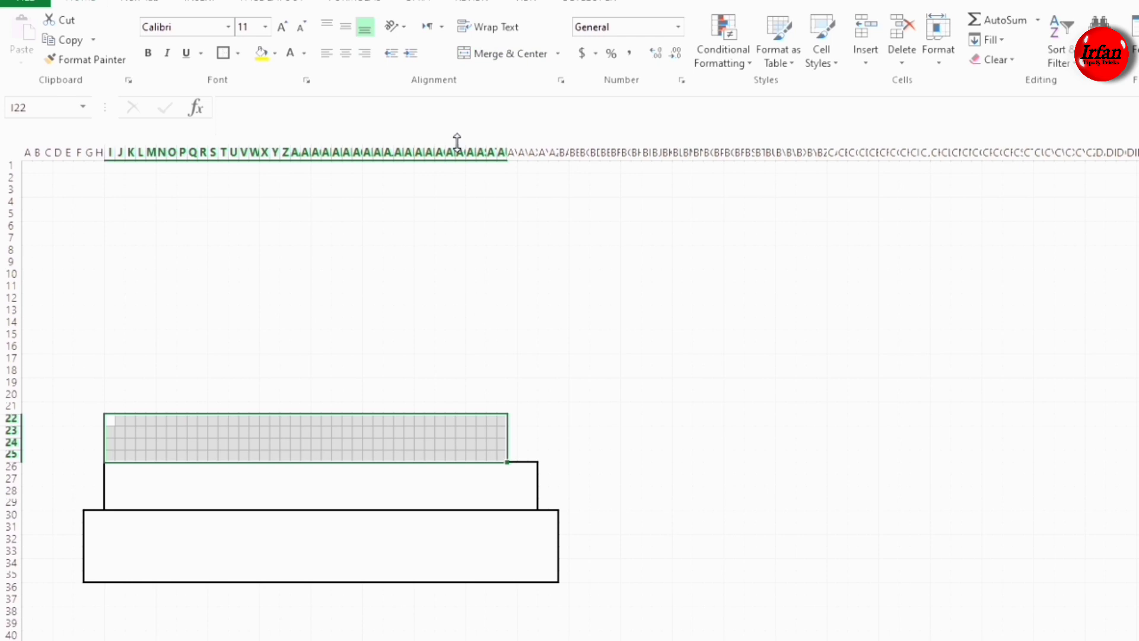
left_click(496, 55)
Step: Label the bottom block 11'- 6"
left_click(263, 543)
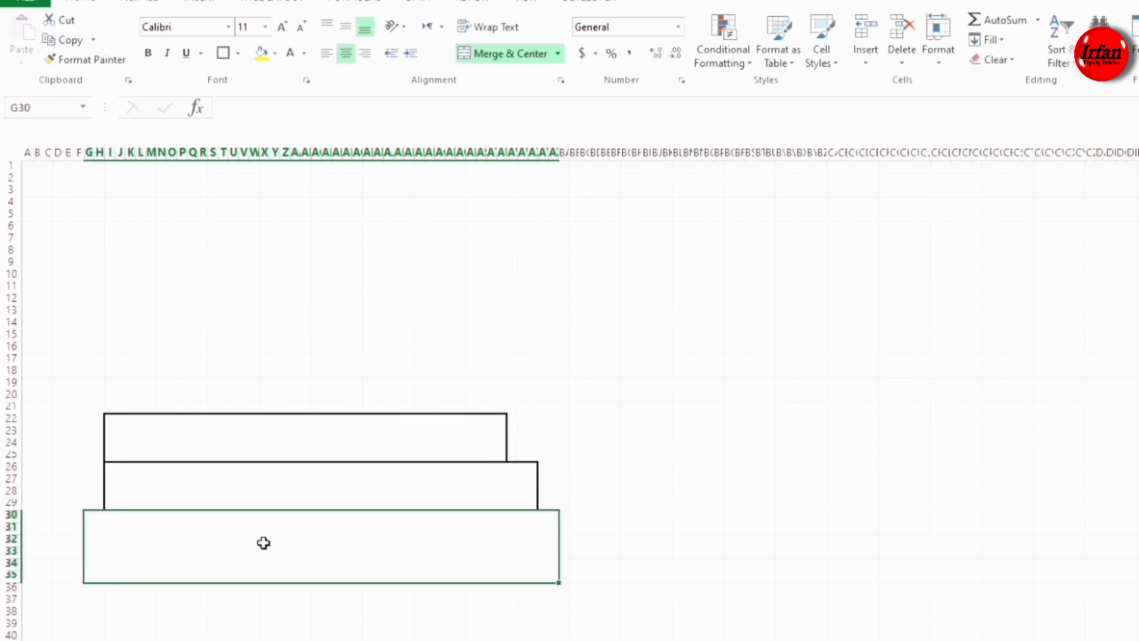
type("11'-")
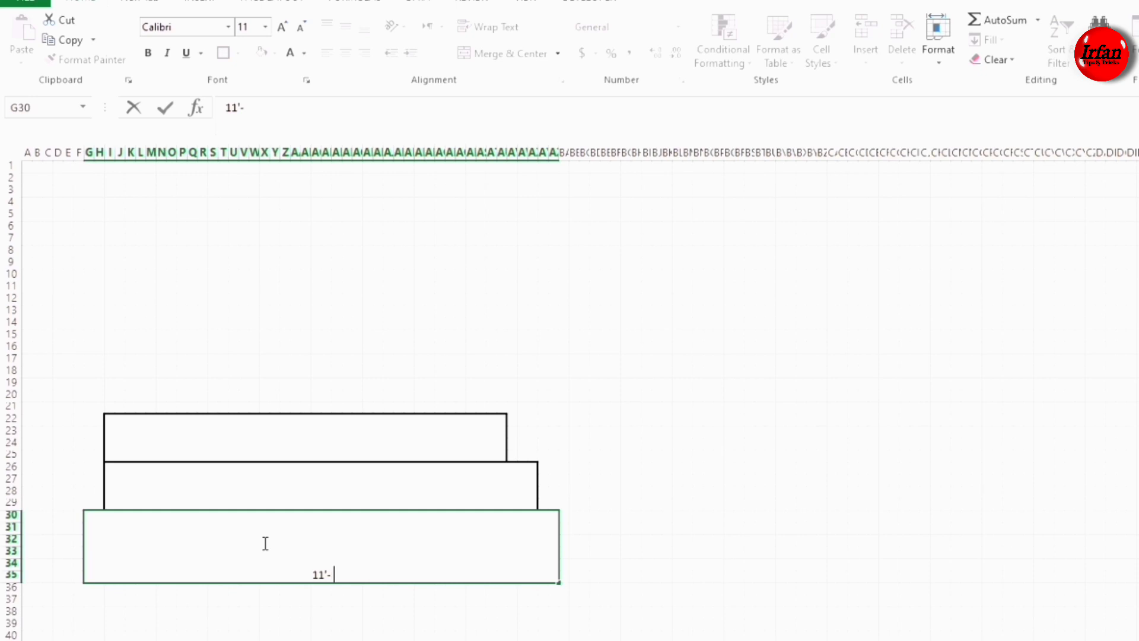
type(" 6\"")
left_click(328, 622)
left_click(300, 545)
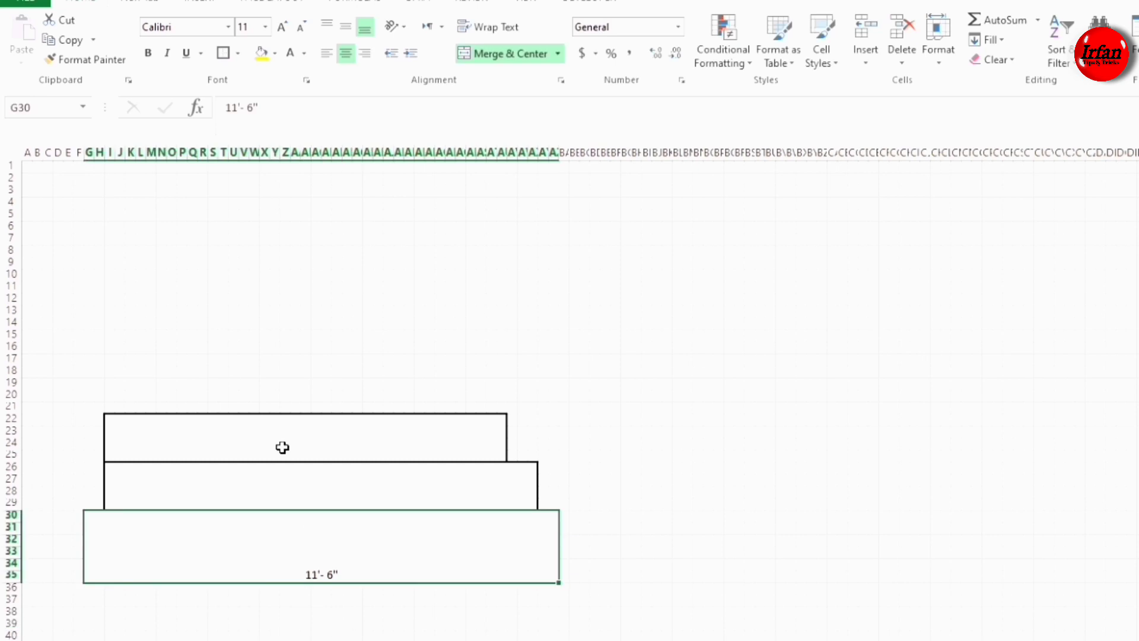
Step: Center the bottom block's label vertically and set its font size to 14
left_click(347, 27)
left_click(282, 27)
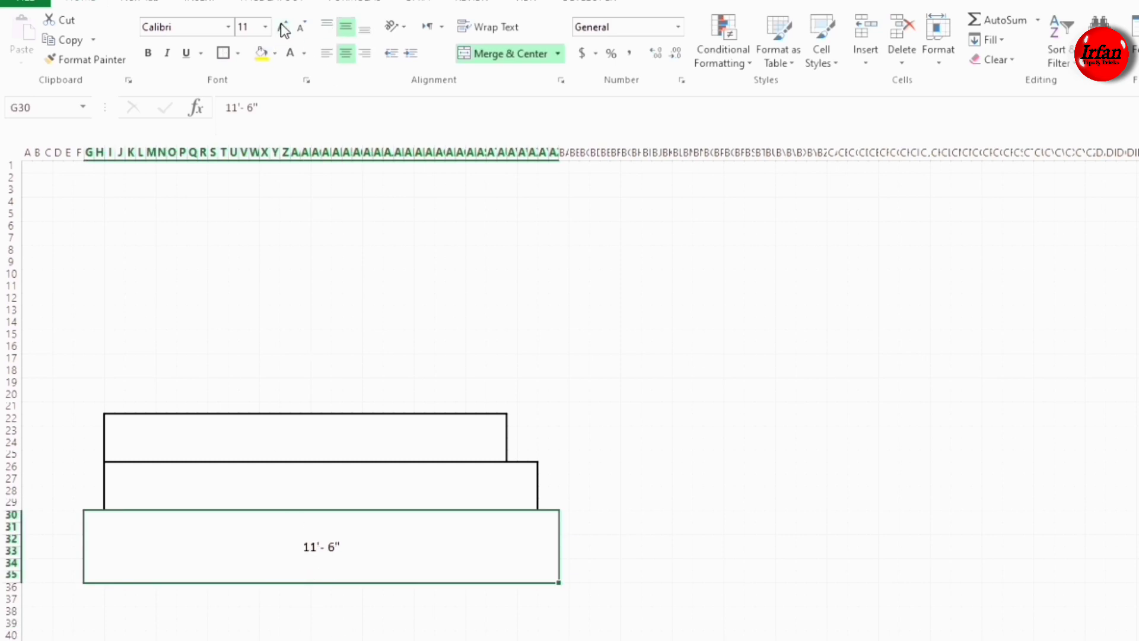
left_click(283, 27)
left_click(284, 28)
type("14")
key("Return")
Step: Label the middle block 10' - 6", vertically centered at font size 14
left_click(313, 485)
type("10")
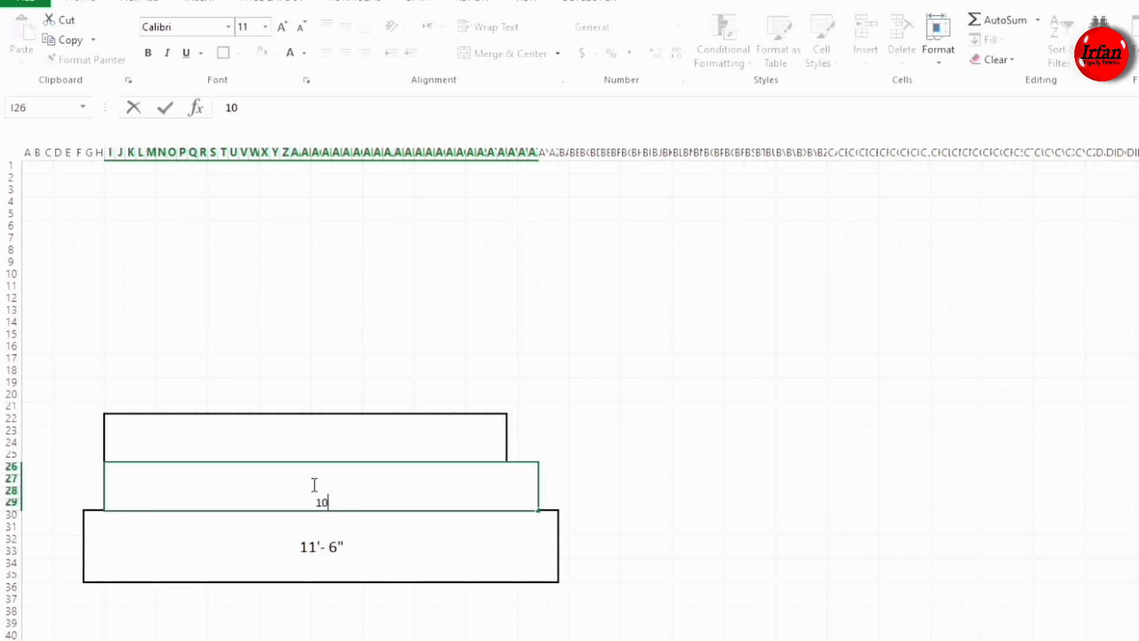
type("' - 6\"")
key("ctrl+Return")
left_click(346, 26)
left_click(281, 27)
left_click(282, 26)
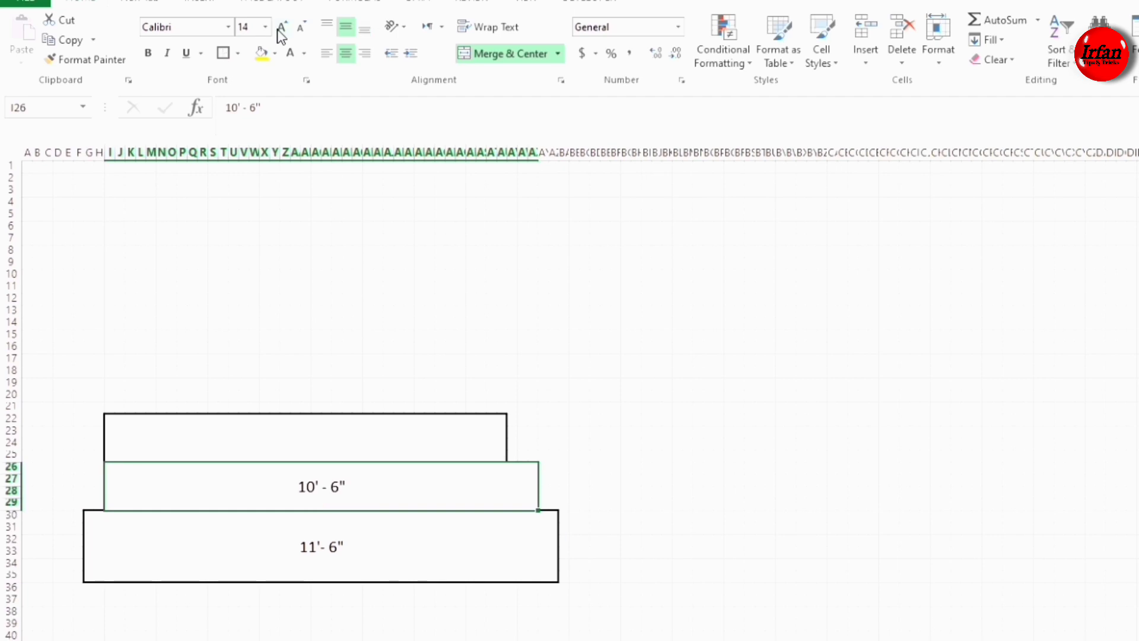
Step: Label the top block 9' - 9", vertically centered at font size 14
left_click(306, 443)
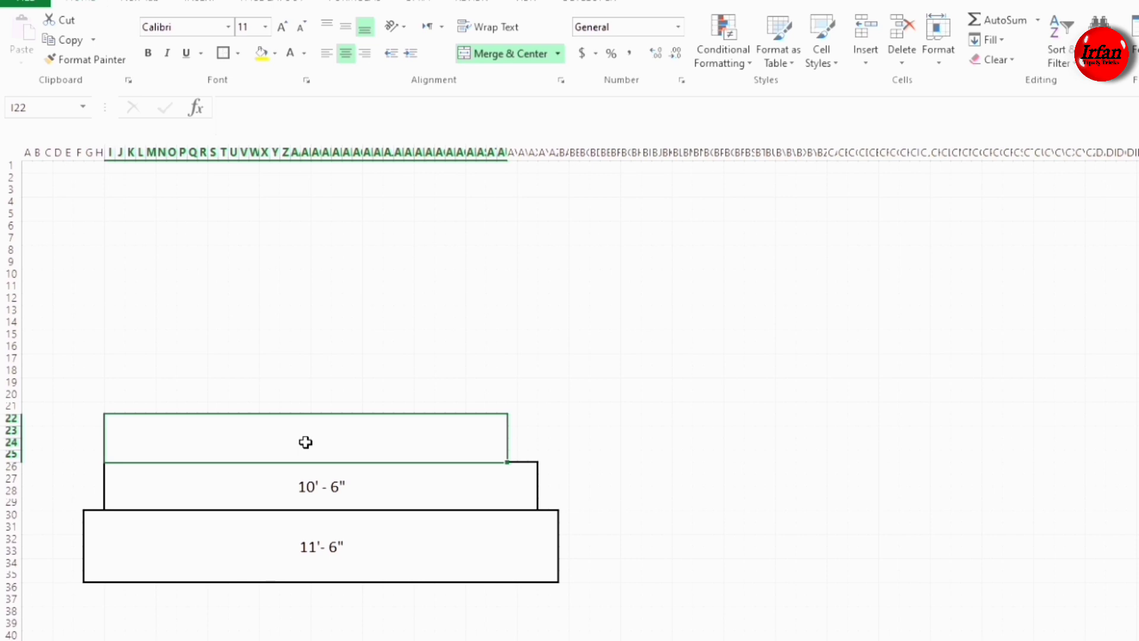
type("9'")
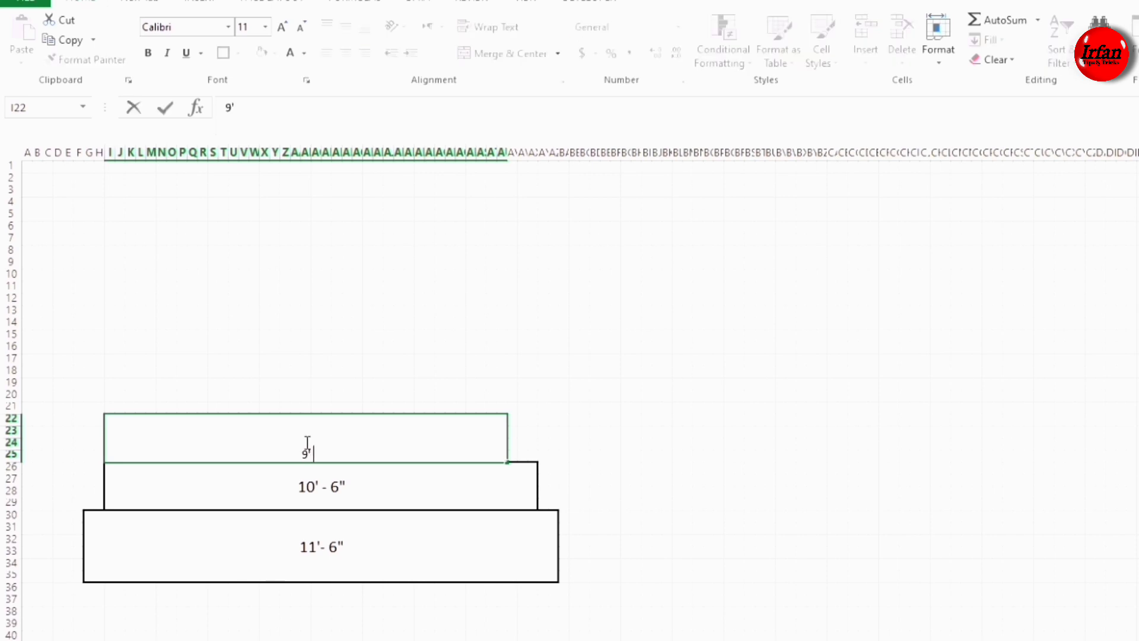
type(" - 9\"")
left_click(334, 378)
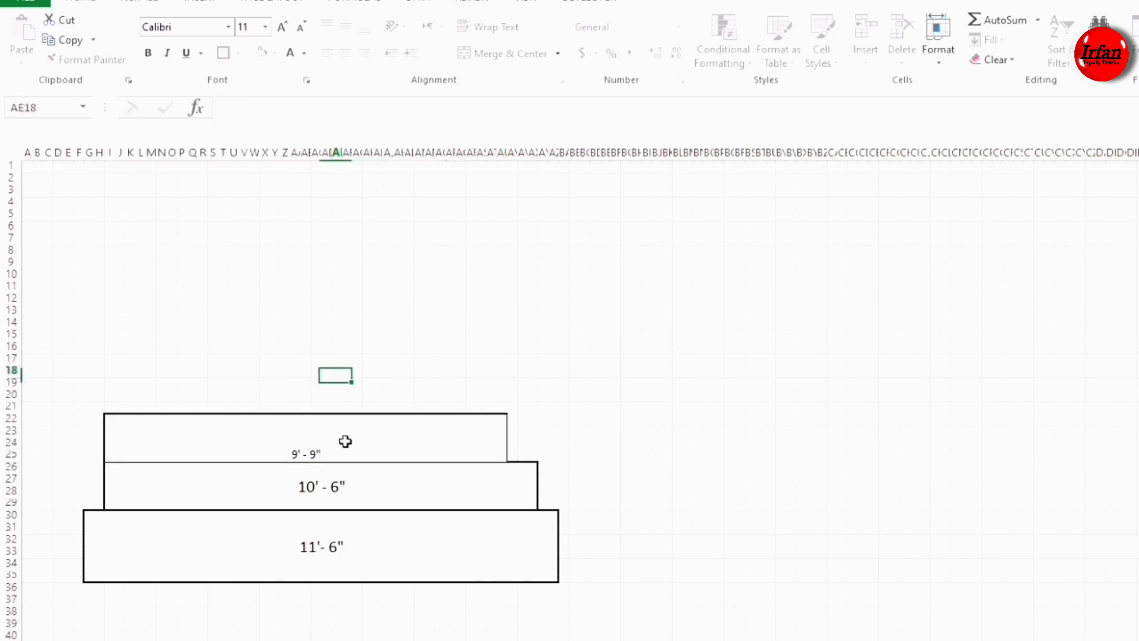
left_click(346, 441)
left_click(345, 26)
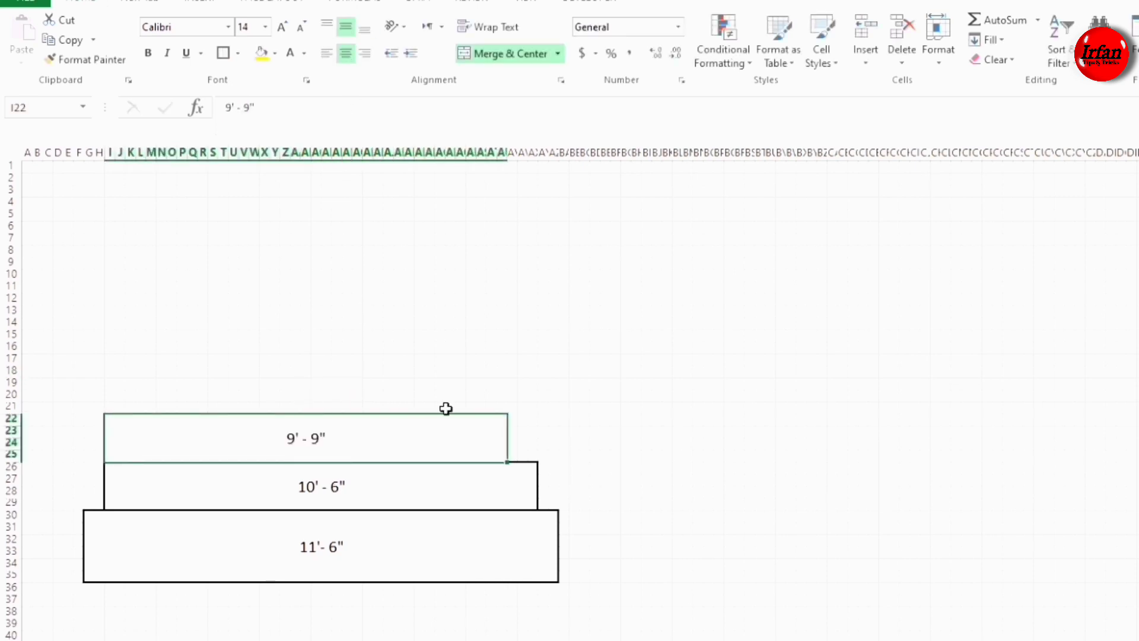
Step: Merge and center cells I18:AR21 as a new thick-bordered block on top of the 9' - 9" block
left_click(502, 407)
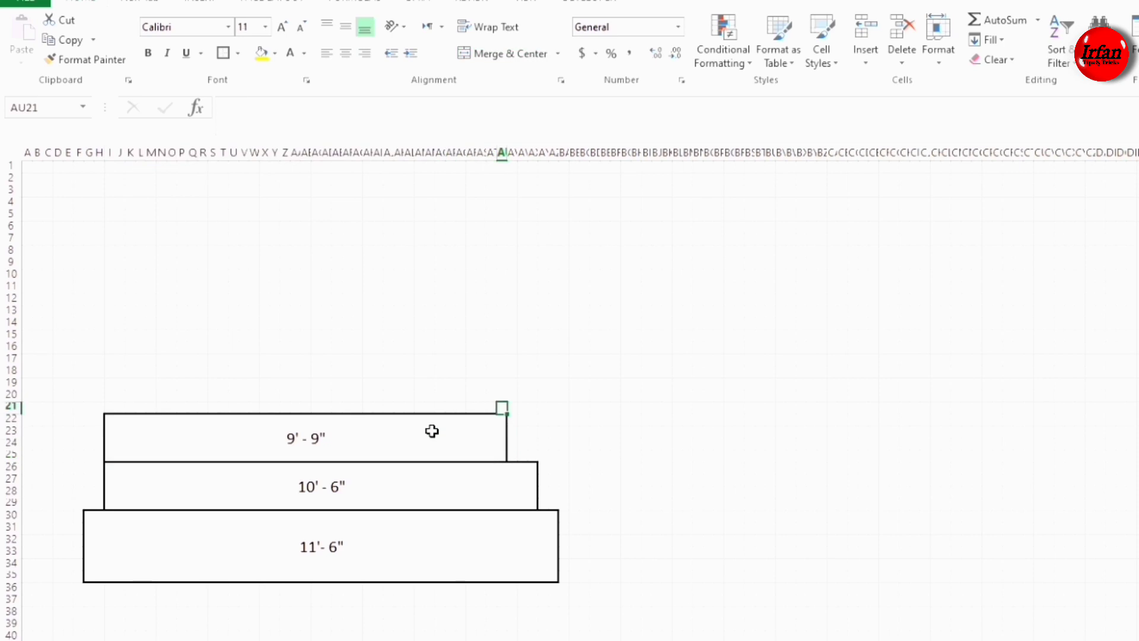
key("Left")
key("Left")
key("Left")
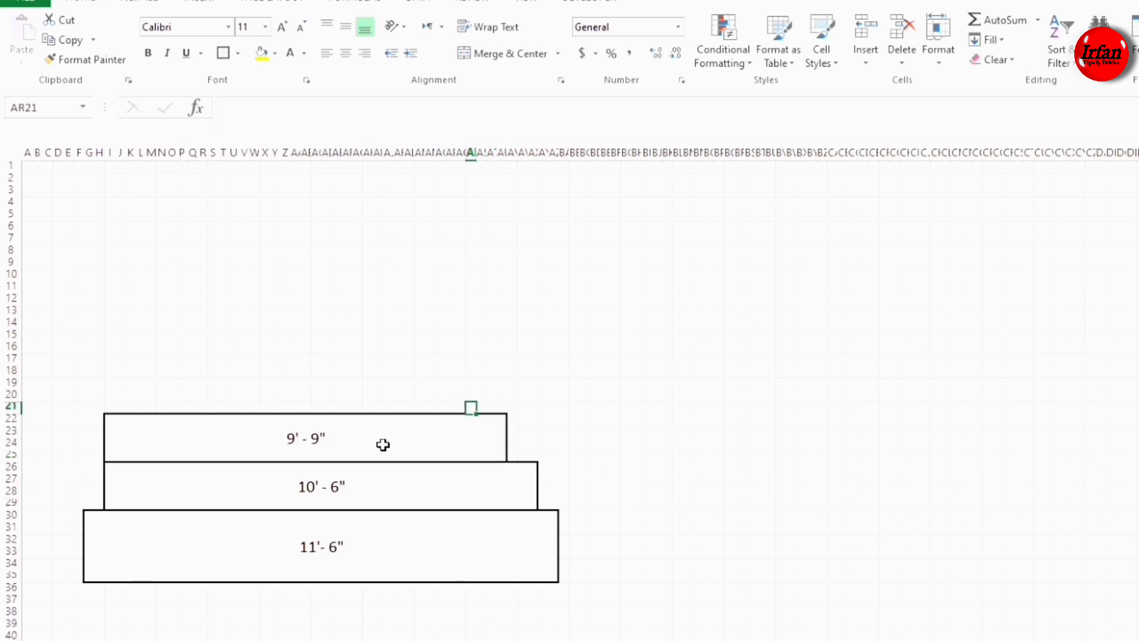
key("shift+Up")
key("shift+Up")
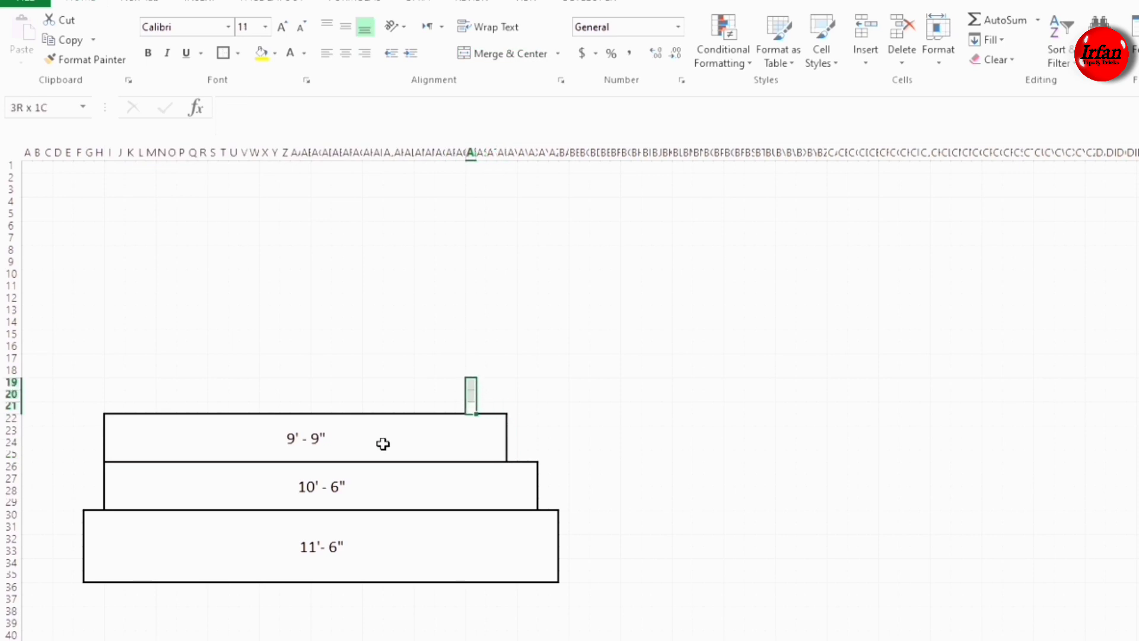
key("shift+Up")
key("shift+Left")
key("shift+Left")
key("shift+Left")
key("shift+Left")
key("shift+Left")
key("shift+Left")
key("shift+Left")
key("shift+Left")
key("shift+Left")
key("shift+Left")
key("shift+Left")
key("shift+Left")
key("shift+Left")
key("shift+Left")
key("shift+Left")
key("shift+Left")
key("shift+Left")
key("shift+Left")
key("shift+Left")
key("shift+Left")
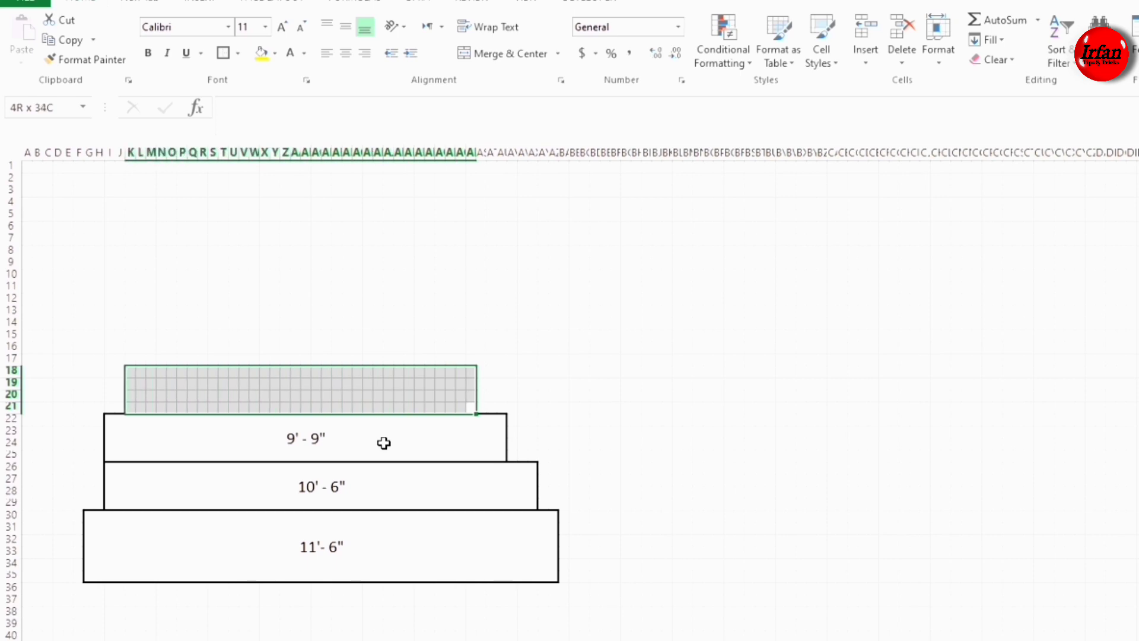
key("shift+Left")
key("shift+Left")
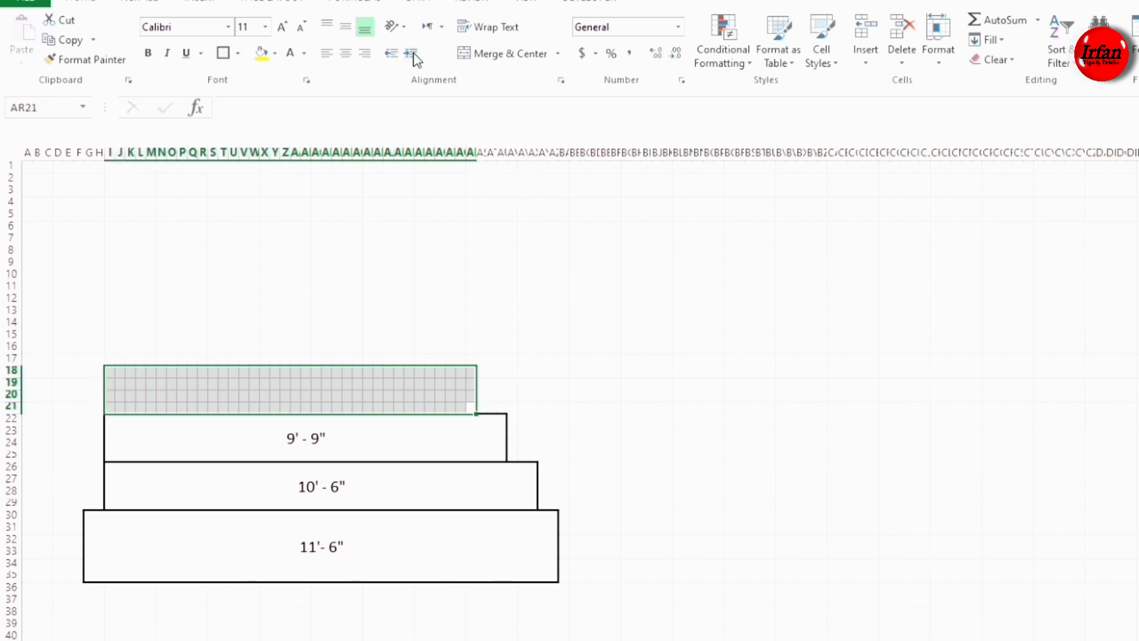
left_click(503, 53)
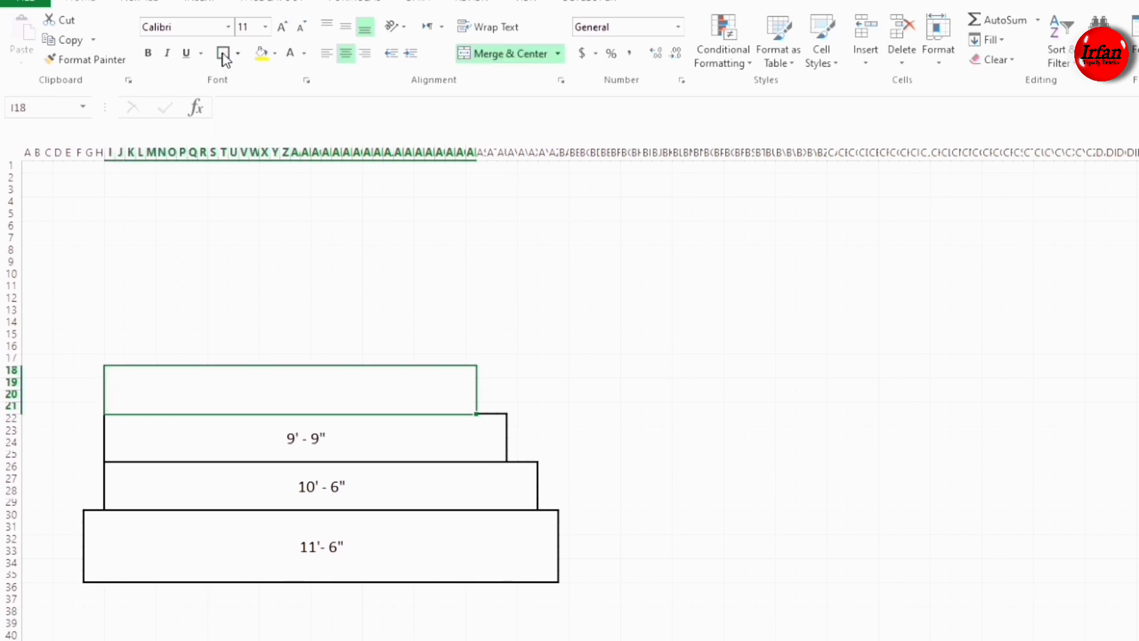
Step: Label the new block above the 9' - 9" one 9' - 0", vertically centered like the other block labels
double_click(255, 385)
type("9'")
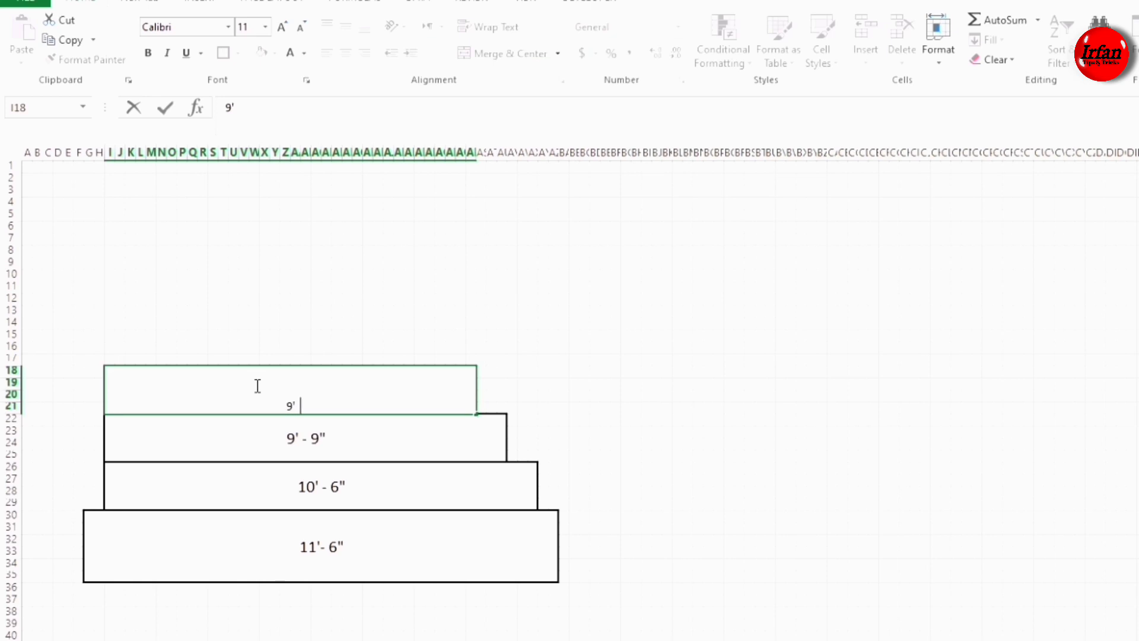
type(" - 0\"")
left_click(439, 360)
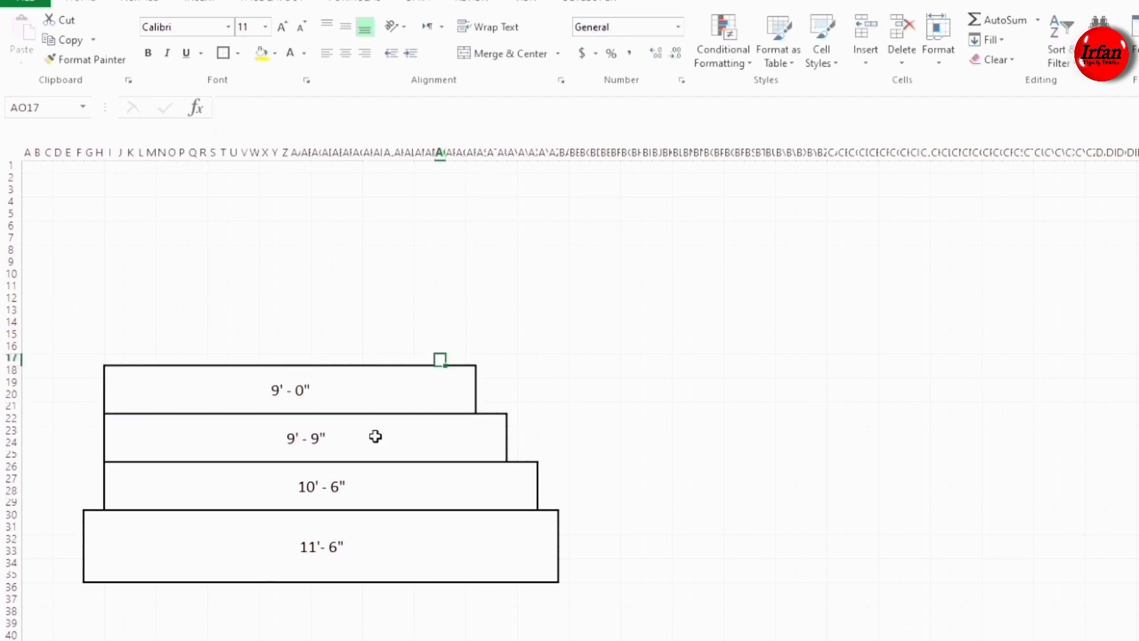
Step: Merge cells I14:AO17 into another bordered block on top of the stack and label it 8' - 3"
left_click_drag(439, 360, 105, 321)
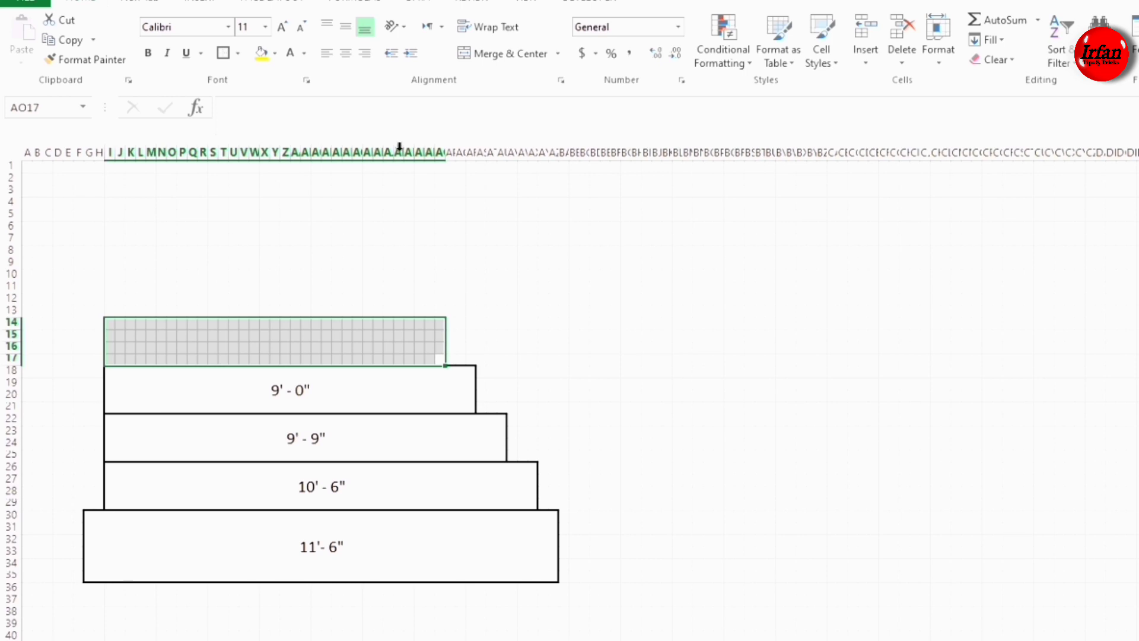
left_click(495, 61)
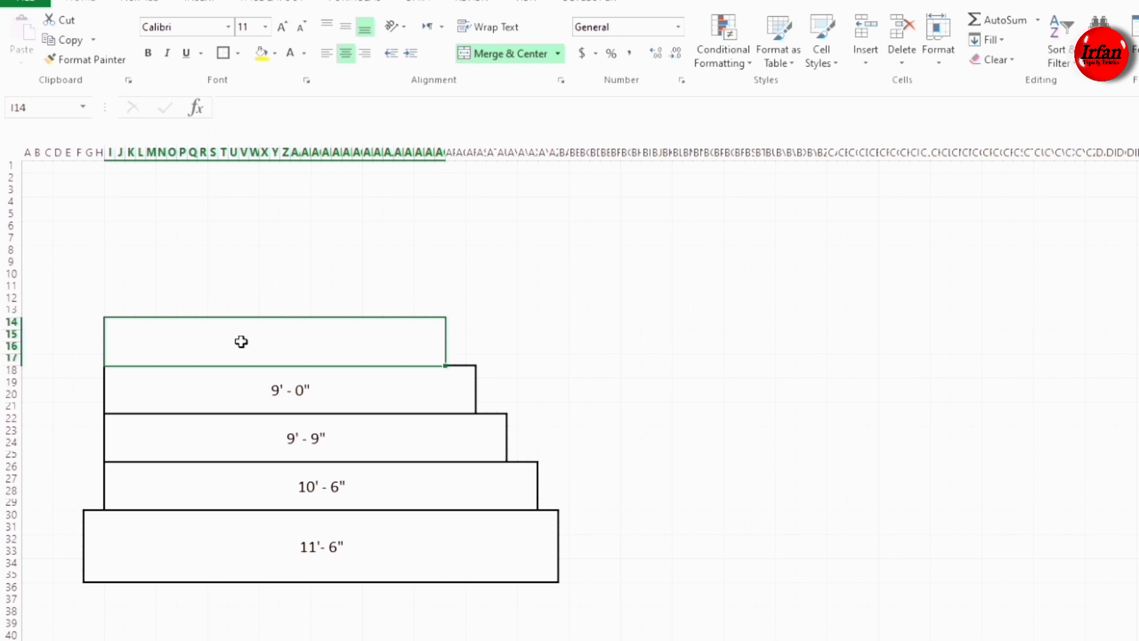
left_click(67, 577)
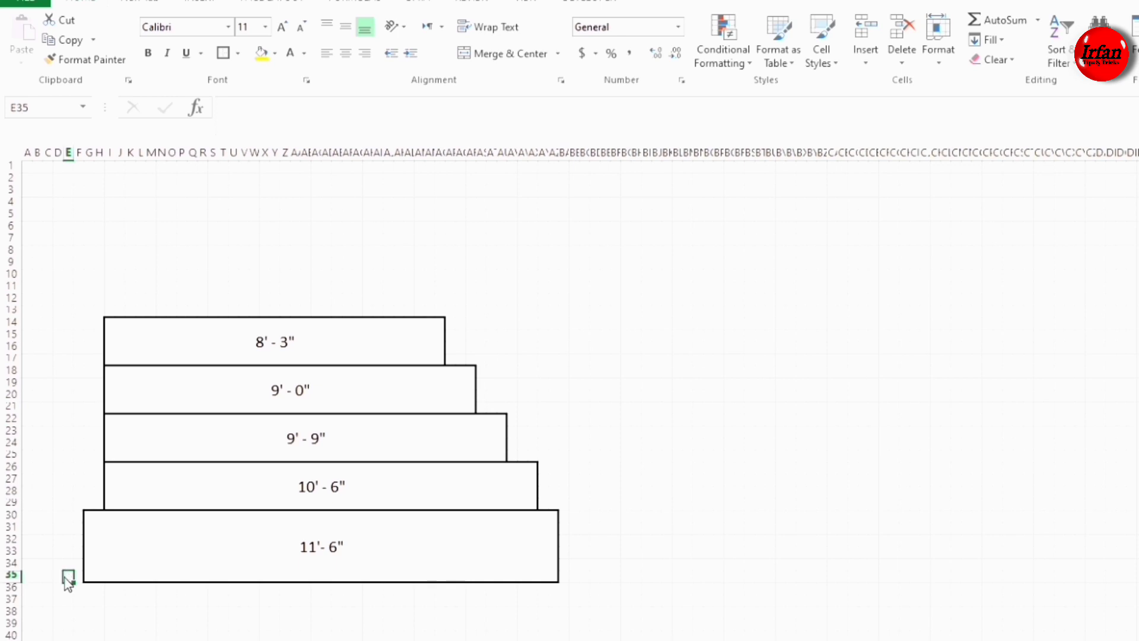
Step: Merge cells D30:E35 beside the bottom block and enter the height dimension 1'-6"
left_click_drag(66, 575, 62, 518)
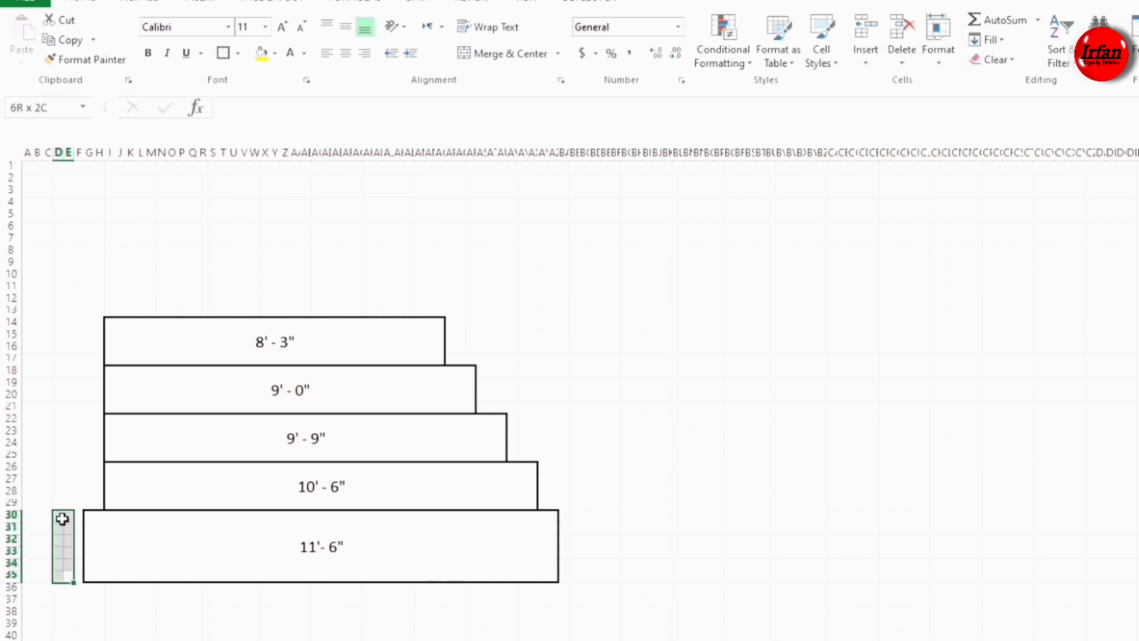
left_click(471, 55)
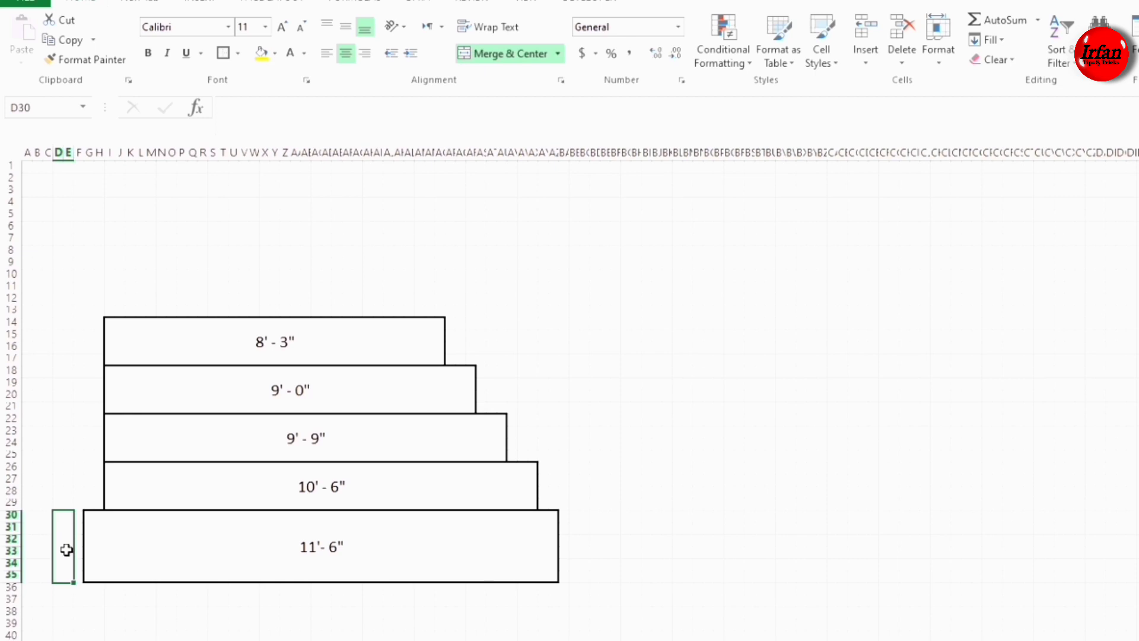
type("1'-6")
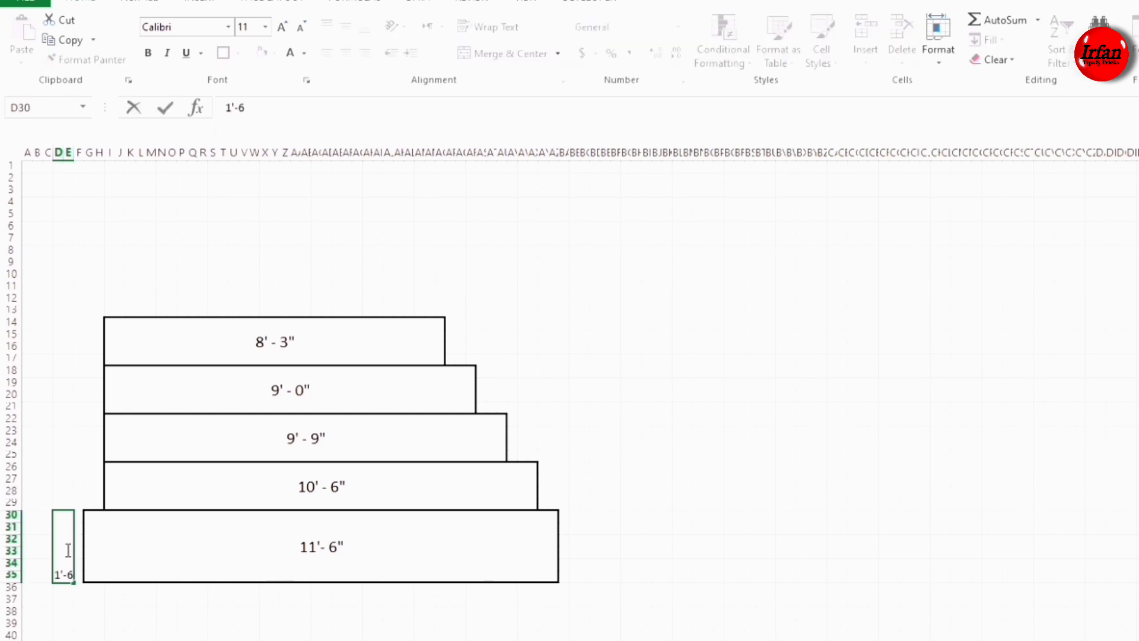
type("\"")
key("Return")
left_click(60, 554)
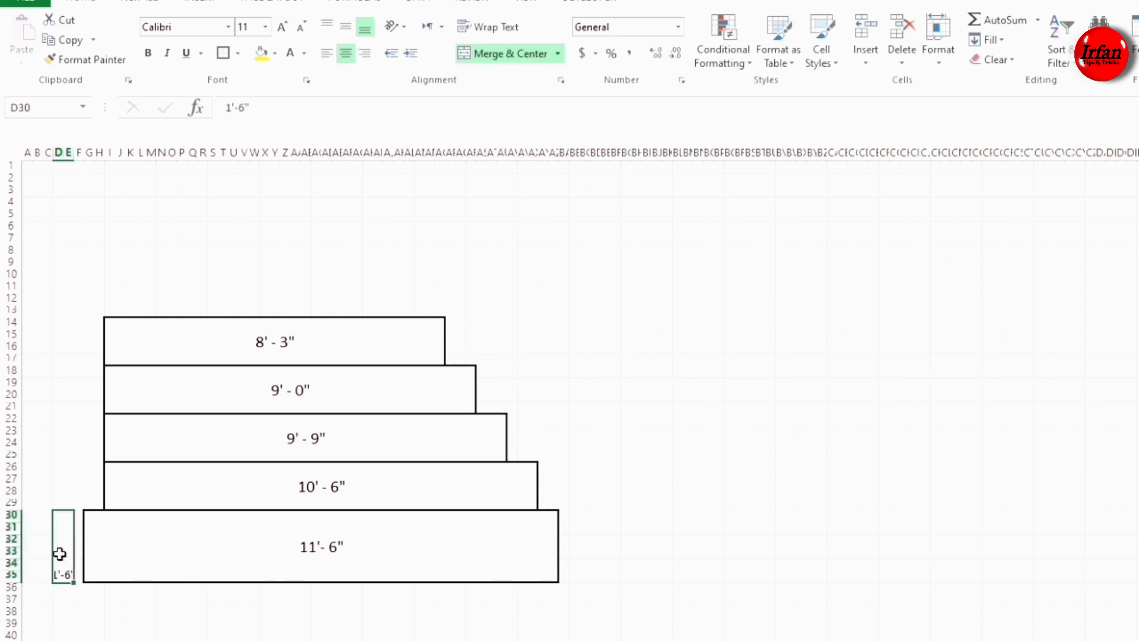
Step: Add bottom and top borders to the 1'-6" dimension cell as its limit lines
left_click(238, 53)
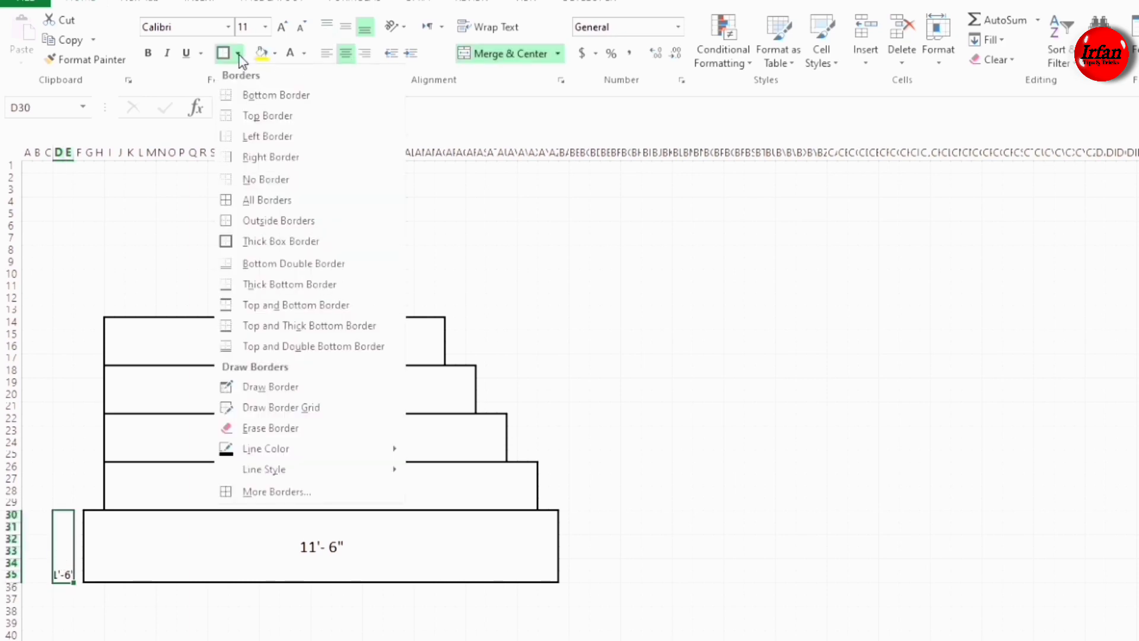
left_click(229, 98)
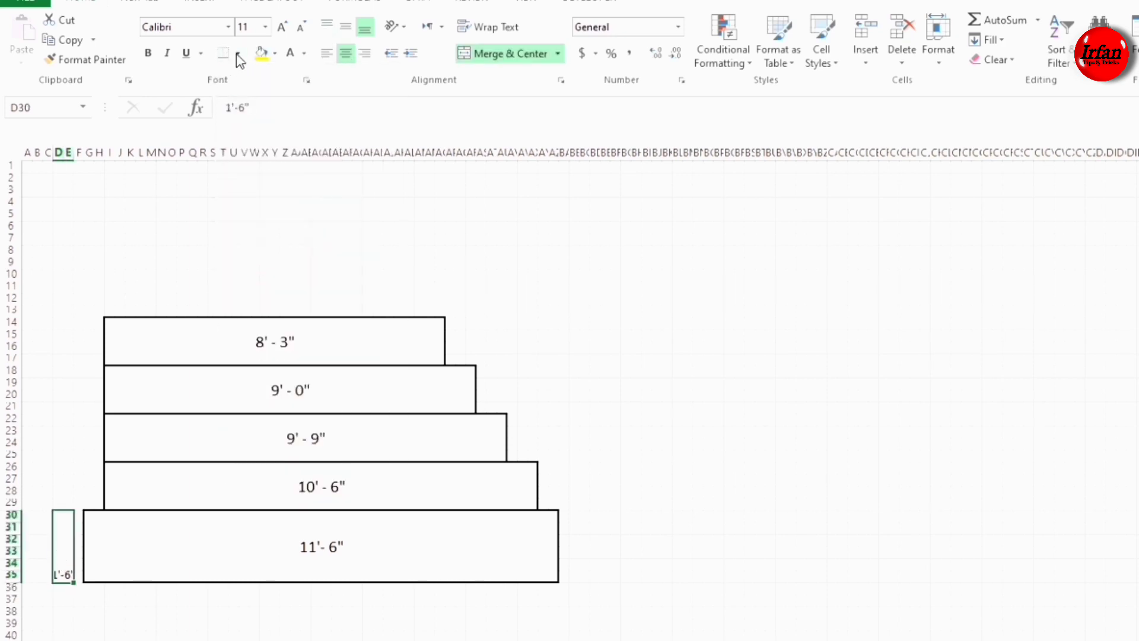
left_click(237, 53)
left_click(231, 116)
Step: Rotate the 1'-6" dimension text to 90 degrees and set its vertical alignment to Center
right_click(63, 535)
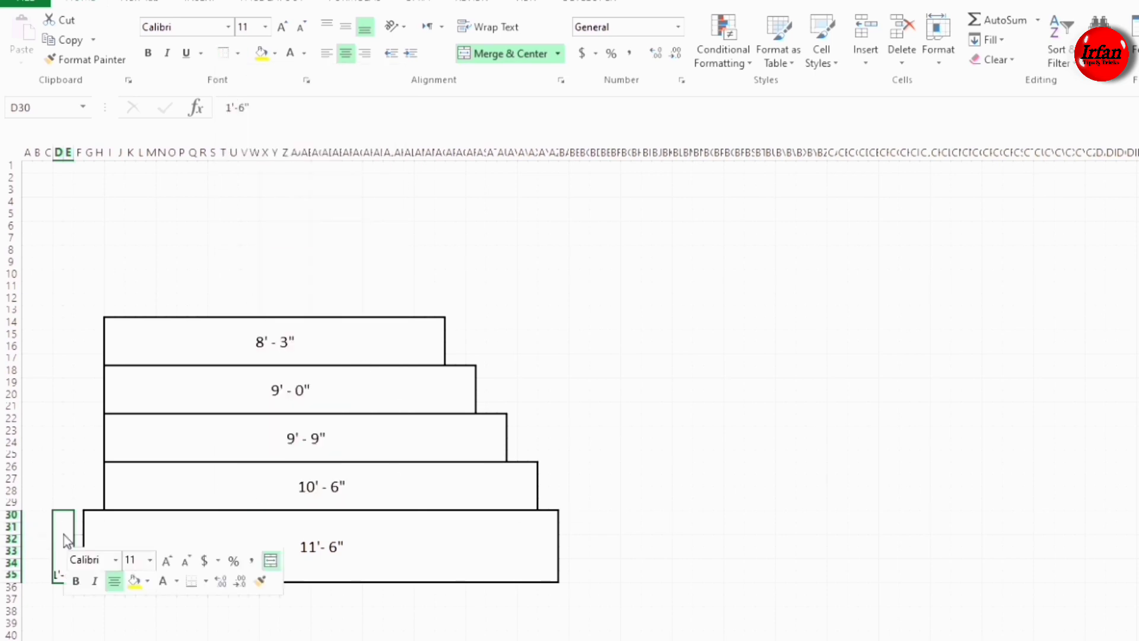
left_click(98, 467)
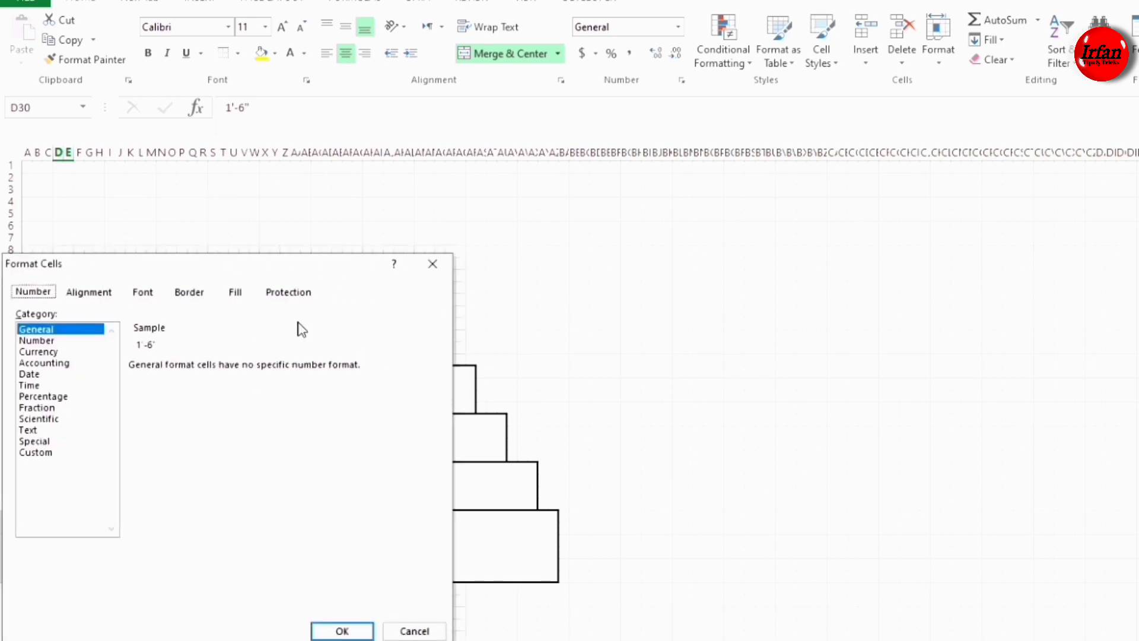
left_click(95, 294)
left_click(371, 334)
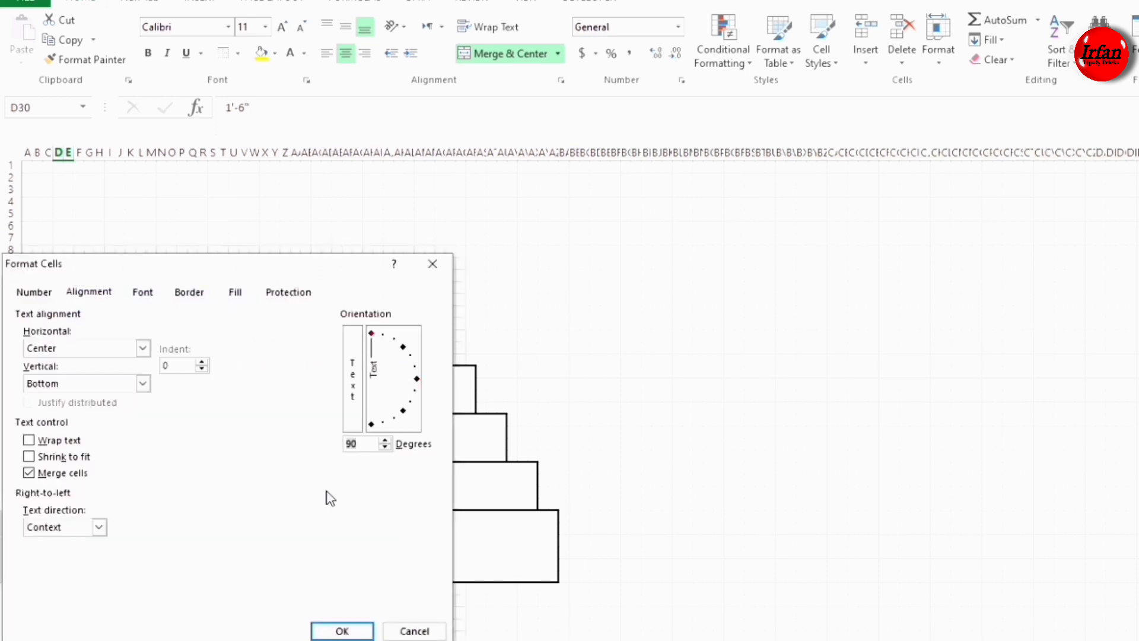
left_click(142, 383)
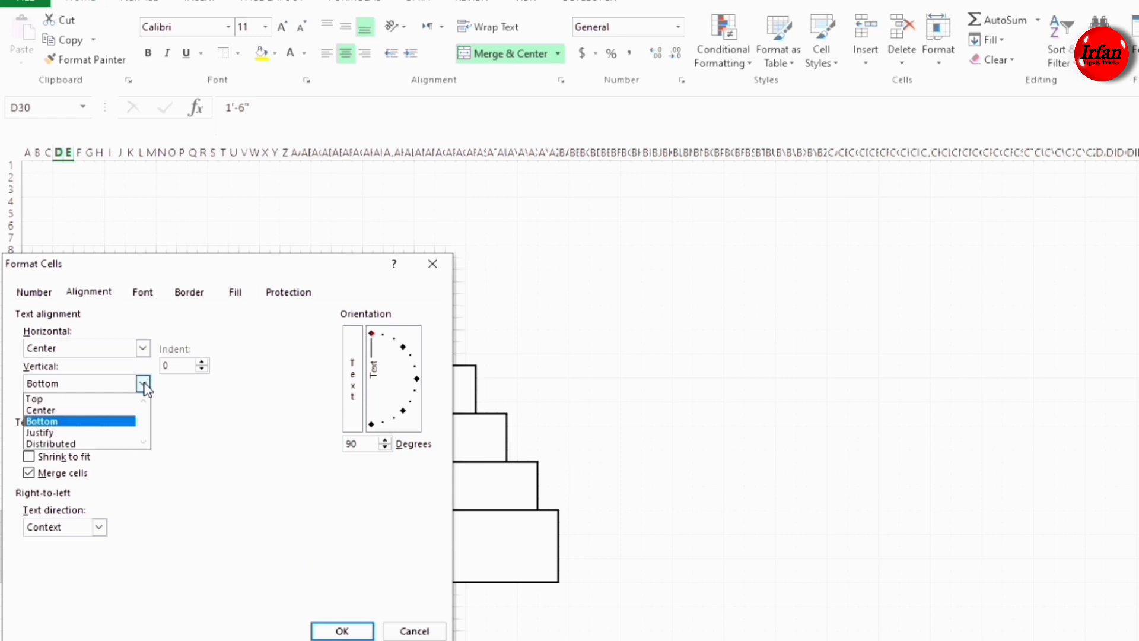
left_click(72, 409)
left_click(344, 631)
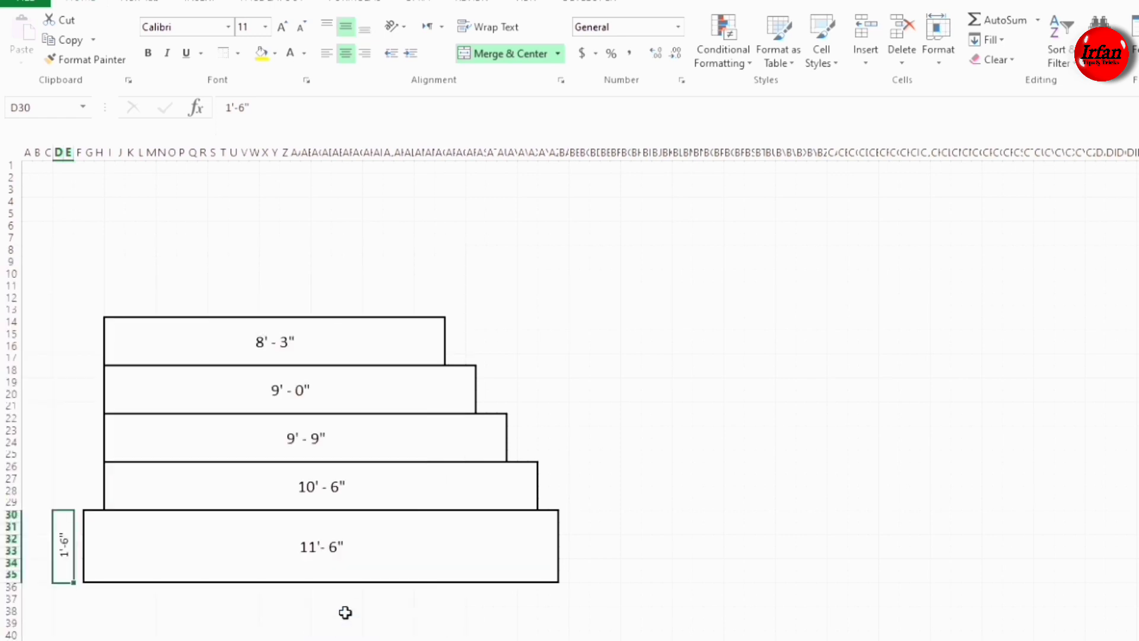
left_click(125, 631)
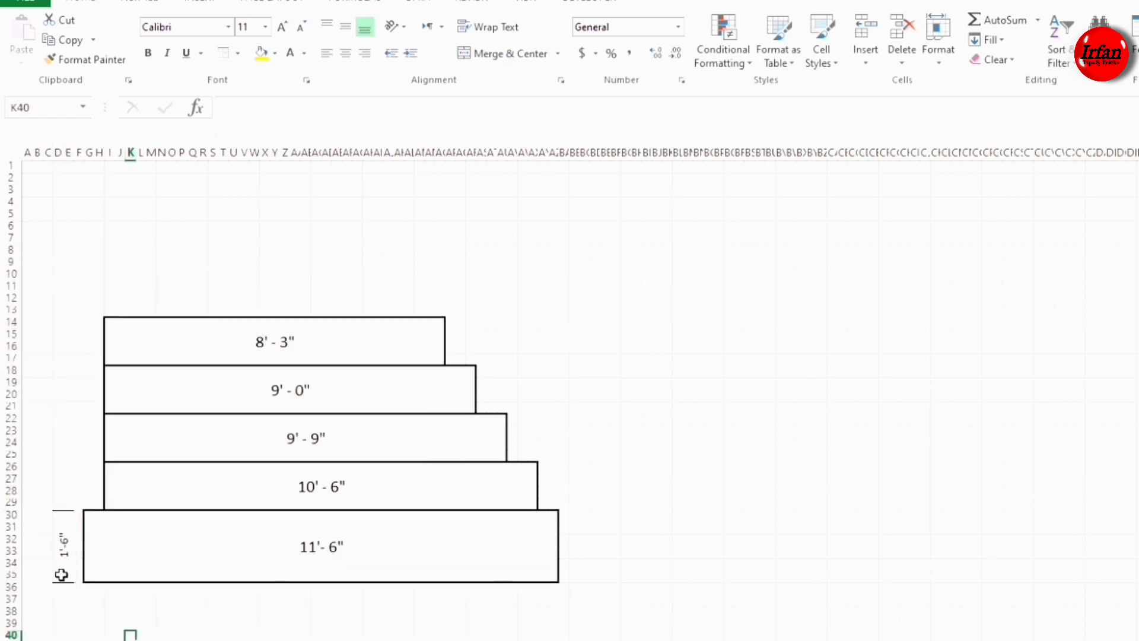
Step: Merge cells D26:E29 beside the 10' - 6" block and enter the height dimension 1'-0"
left_click(59, 503)
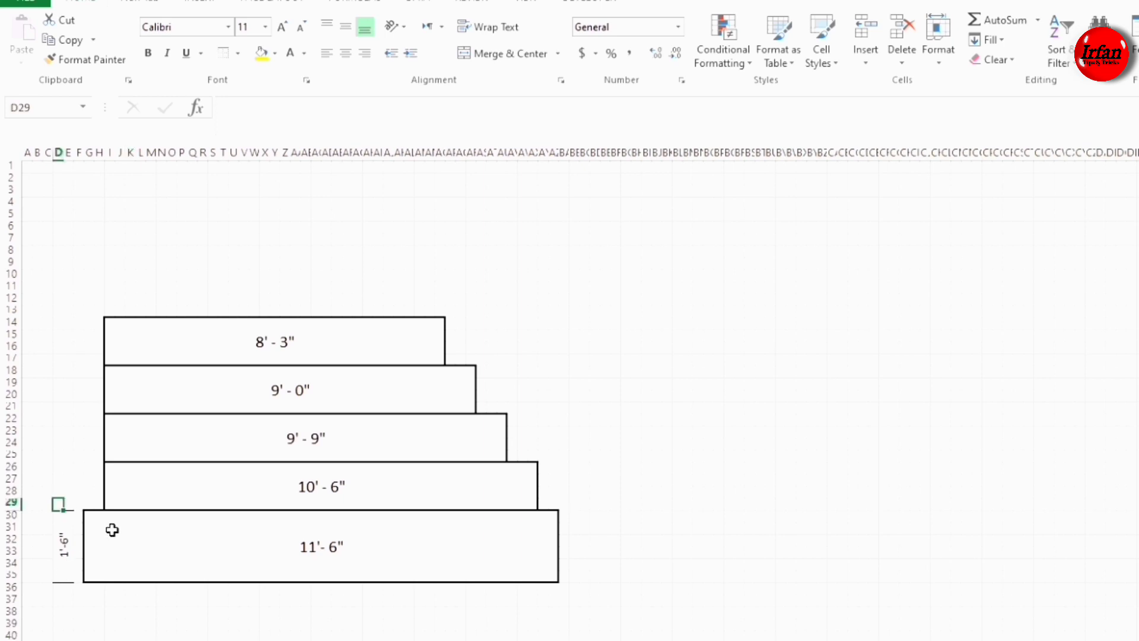
key("shift+Right")
key("shift+Up")
key("shift+Up")
key("shift+Up")
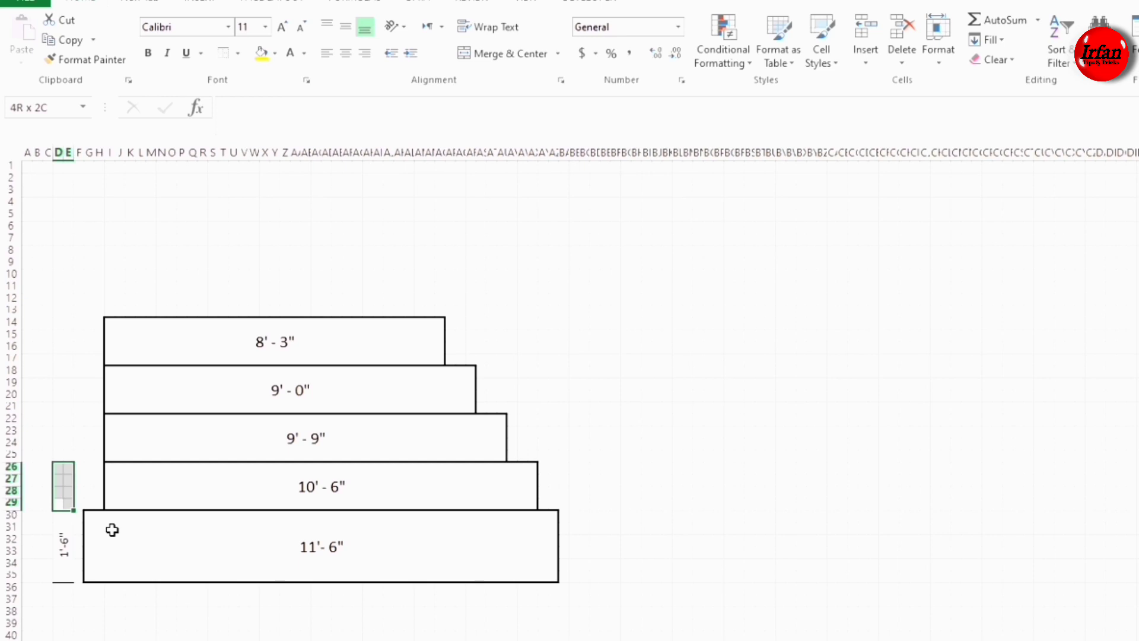
left_click(468, 53)
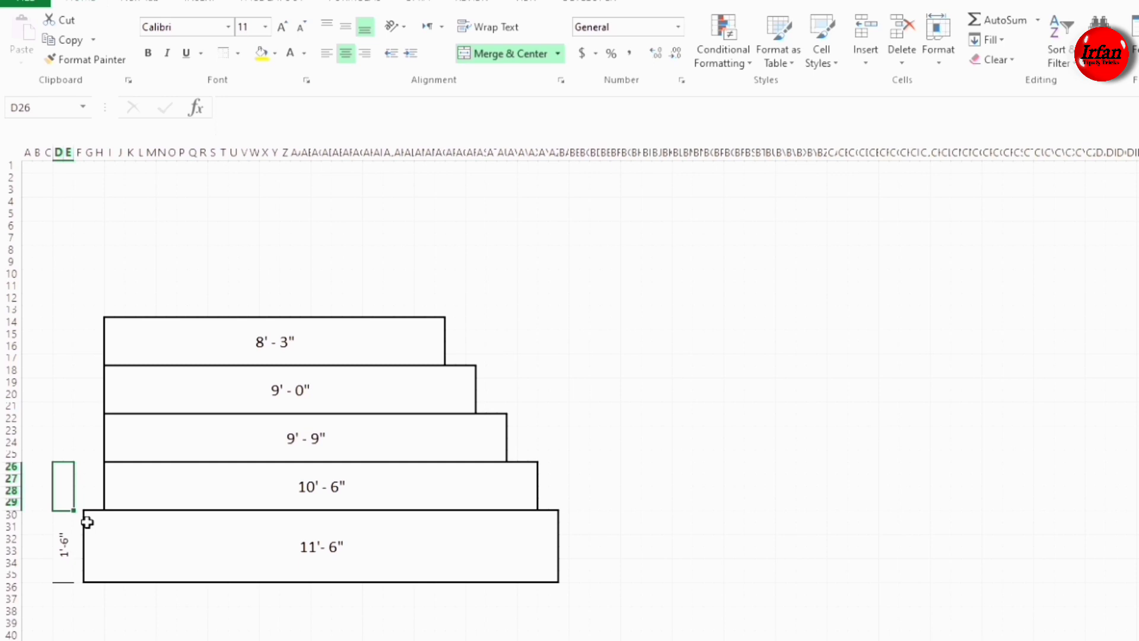
type("1")
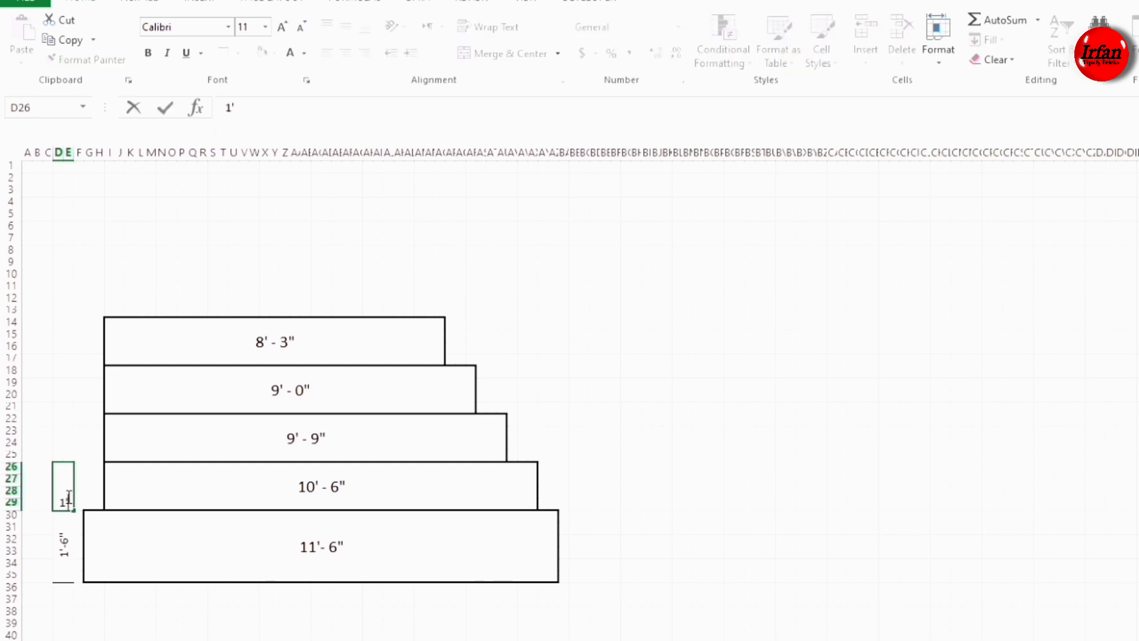
type("'-0\"")
left_click(165, 108)
Step: Add top and bottom borders to the 1'-0" dimension cell and rotate its text 90 degrees, vertically centered
left_click(238, 53)
left_click(230, 97)
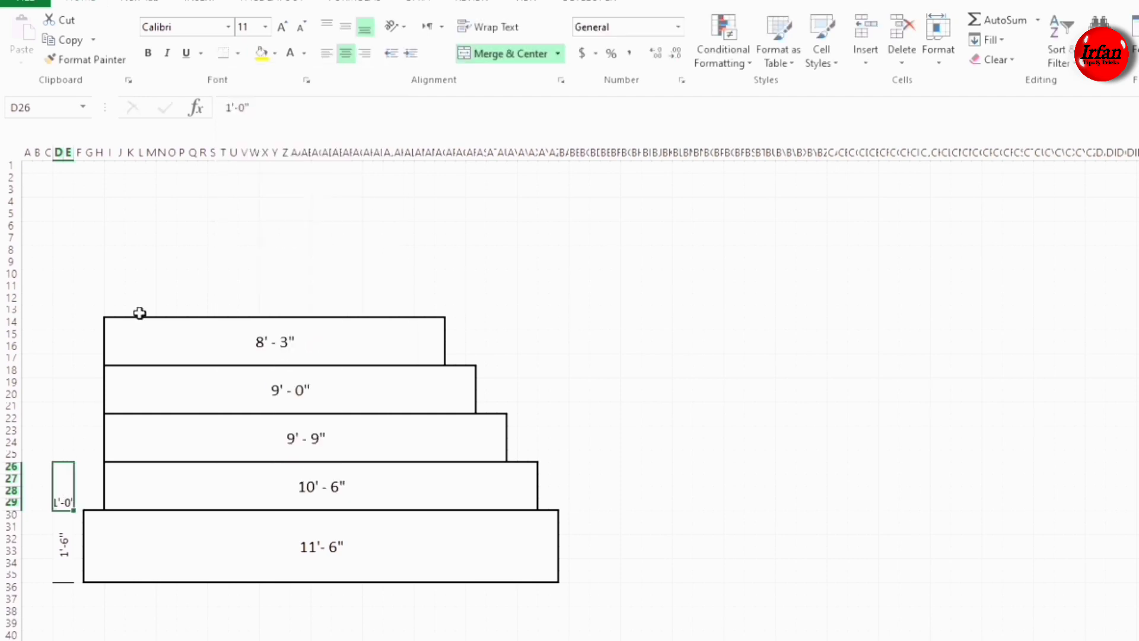
right_click(63, 491)
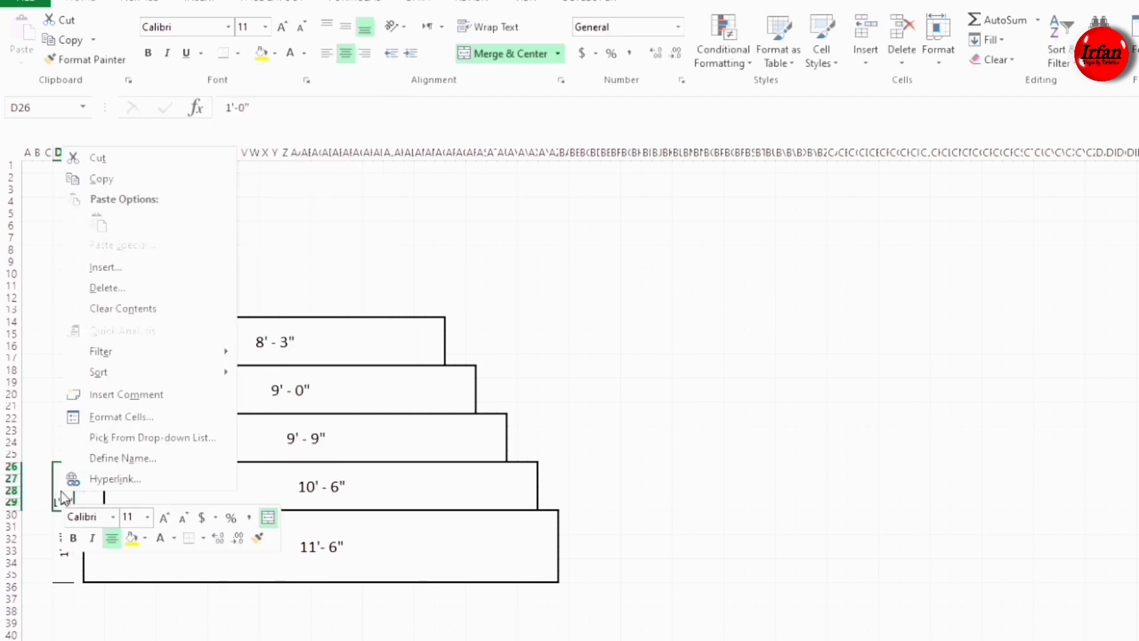
left_click(95, 417)
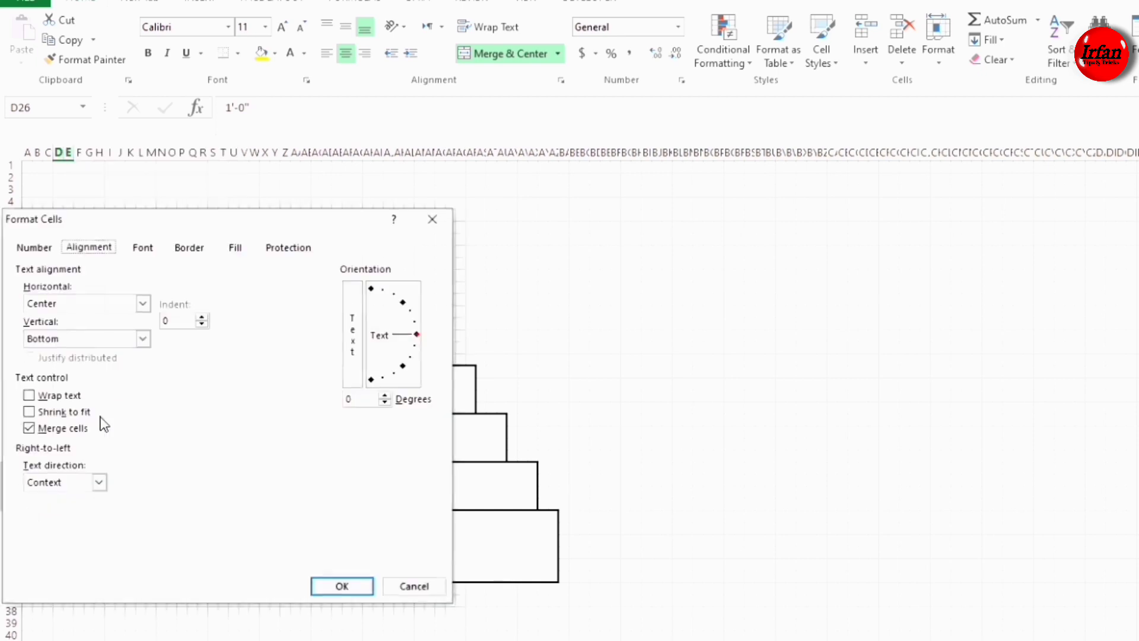
left_click(371, 288)
left_click(143, 338)
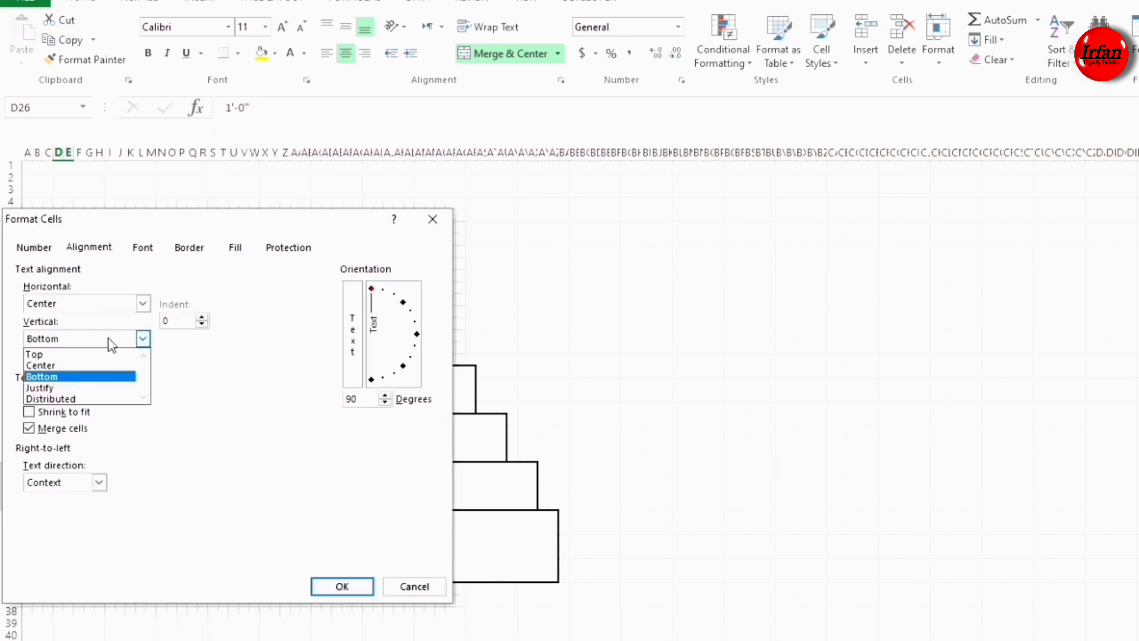
left_click(73, 366)
left_click(340, 585)
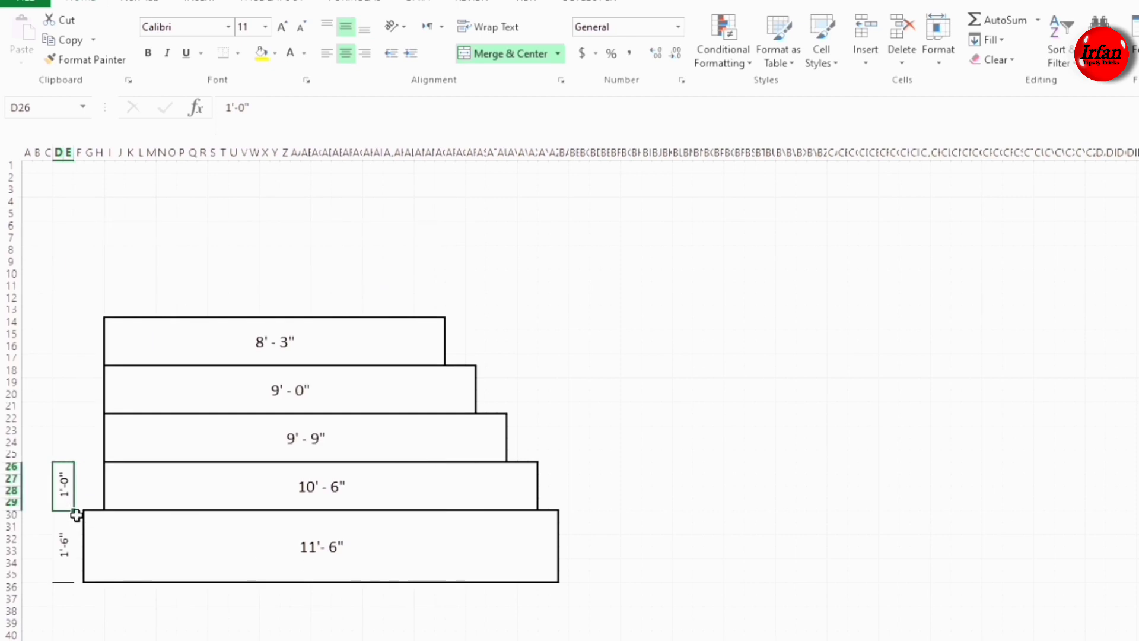
Step: Fill the 1'-0" dimension cell upward to row 14, beside the three upper blocks
left_click_drag(76, 510, 86, 348)
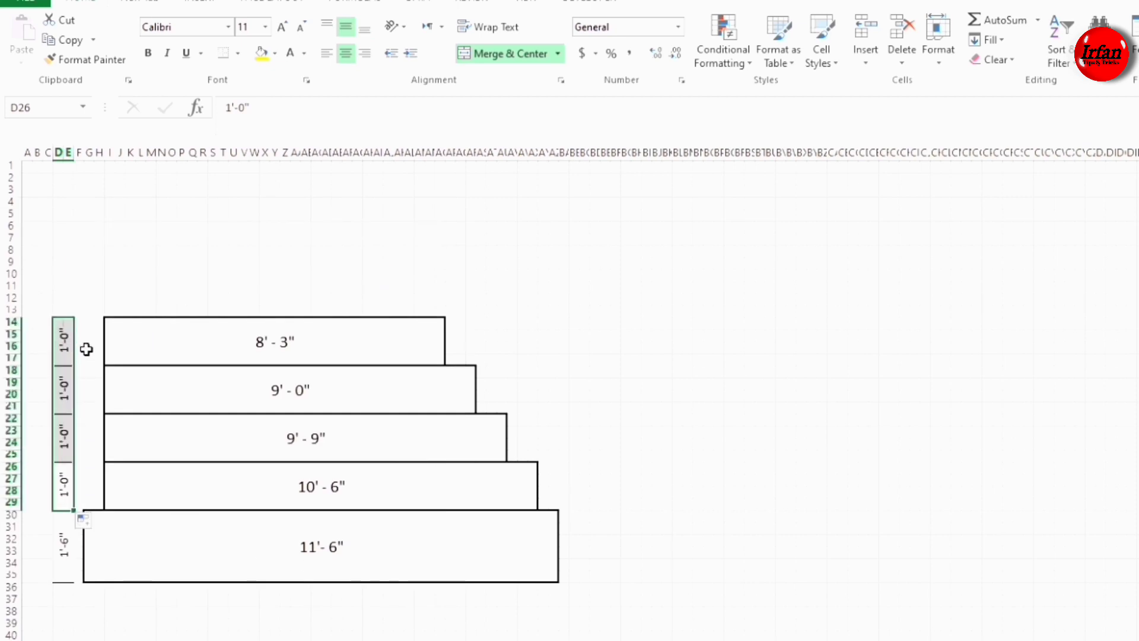
left_click(541, 397)
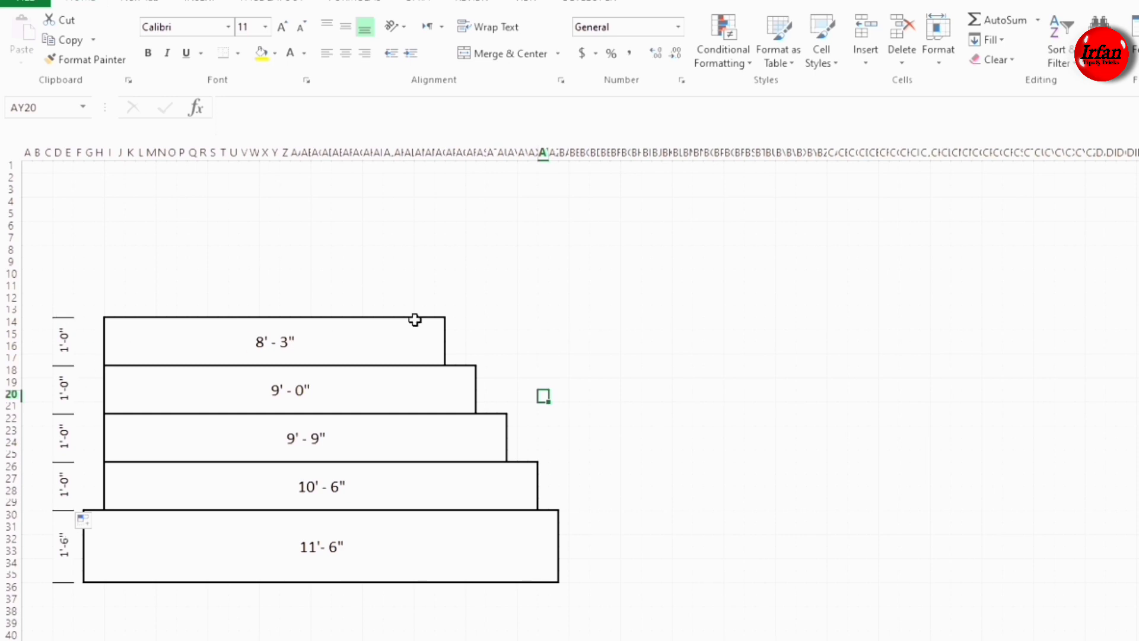
left_click(459, 326)
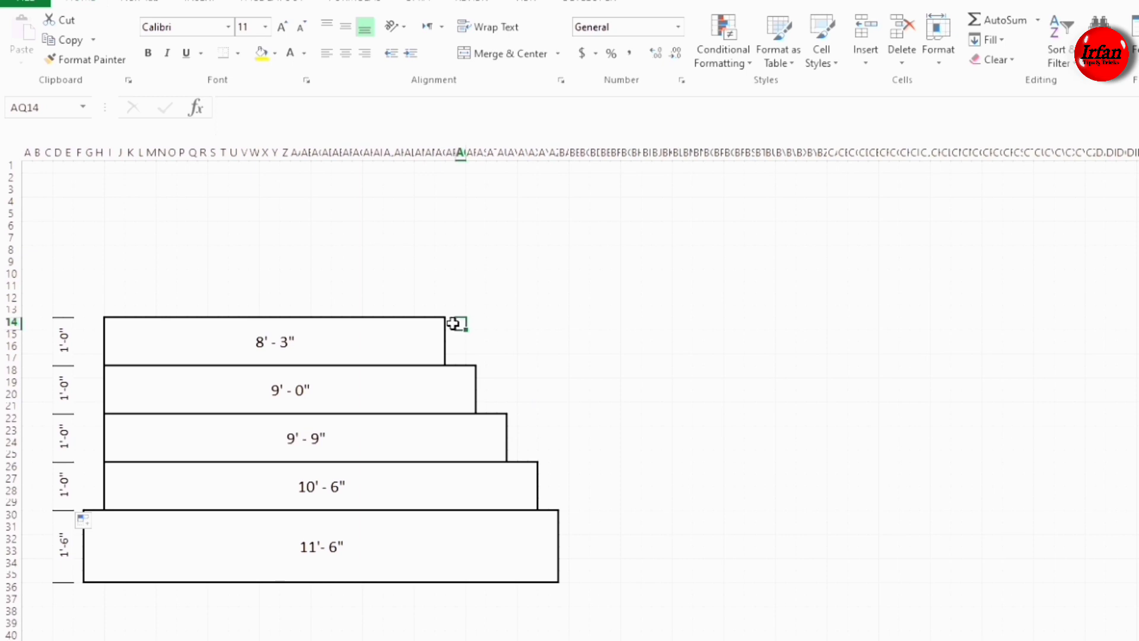
Step: Merge a two-row strip starting at AP16, right of the 8' - 3" block, and give it a thick box border
left_click(450, 322)
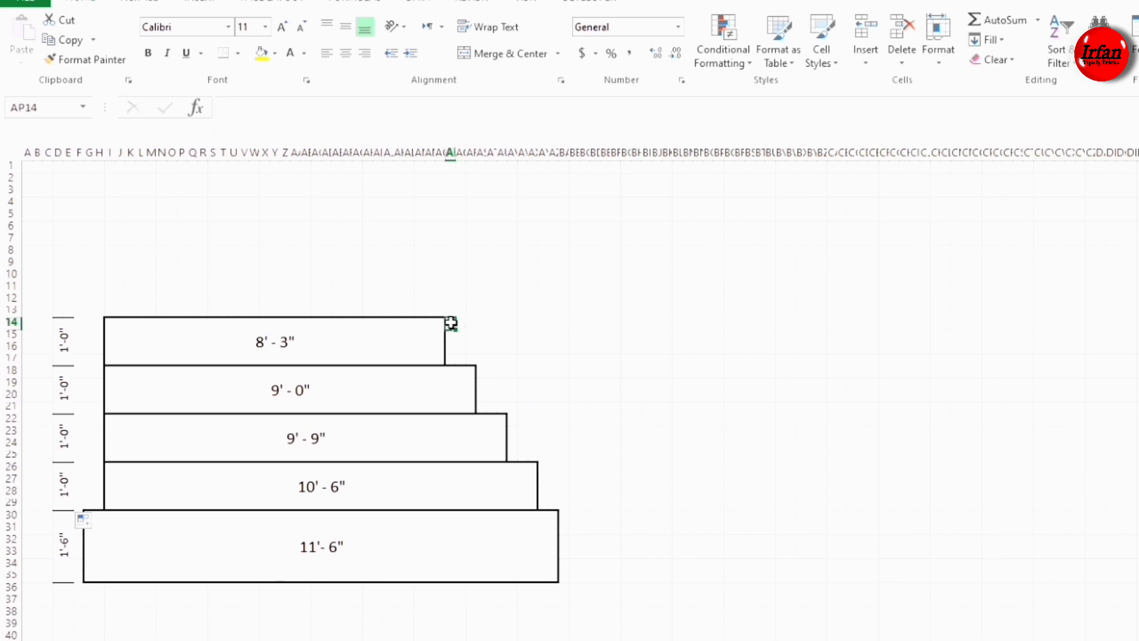
left_click_drag(450, 350, 748, 351)
left_click(496, 55)
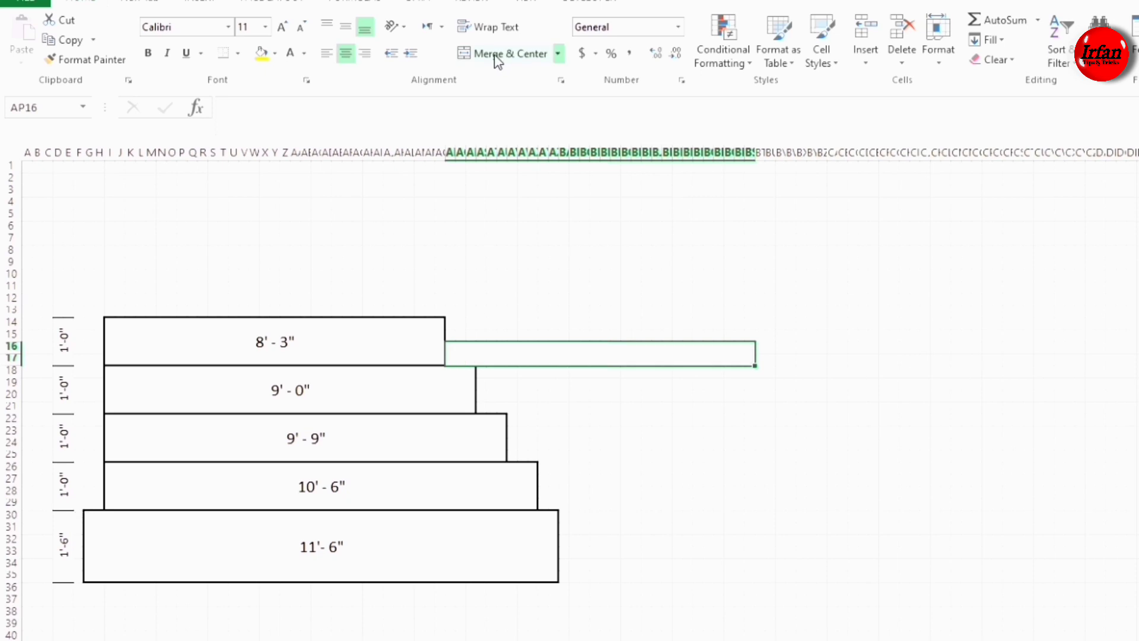
left_click(237, 53)
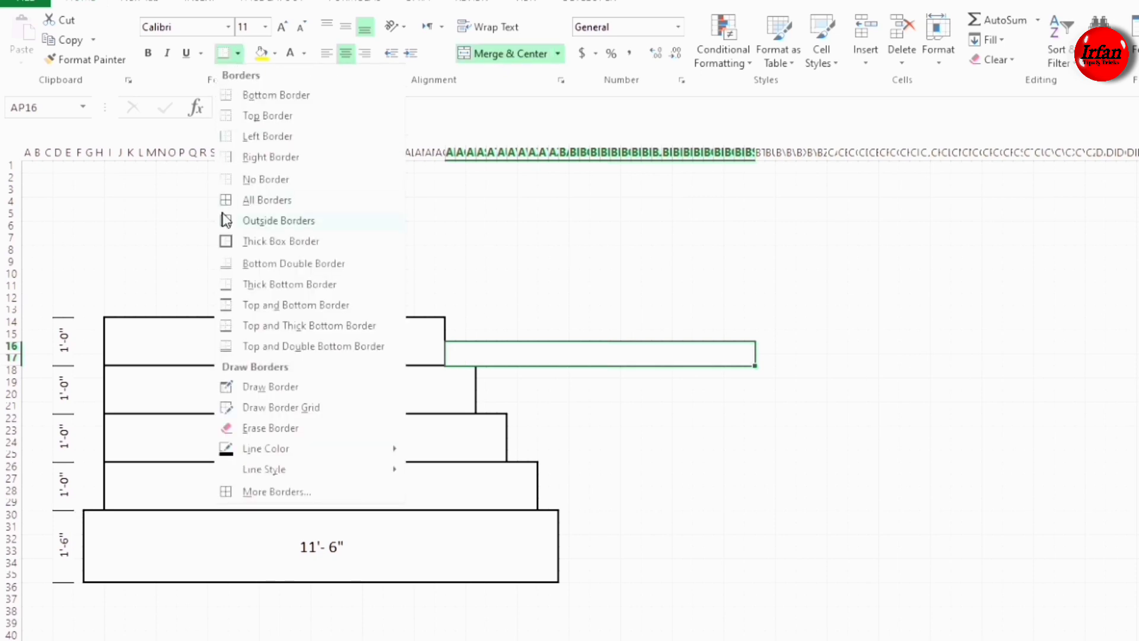
left_click(226, 241)
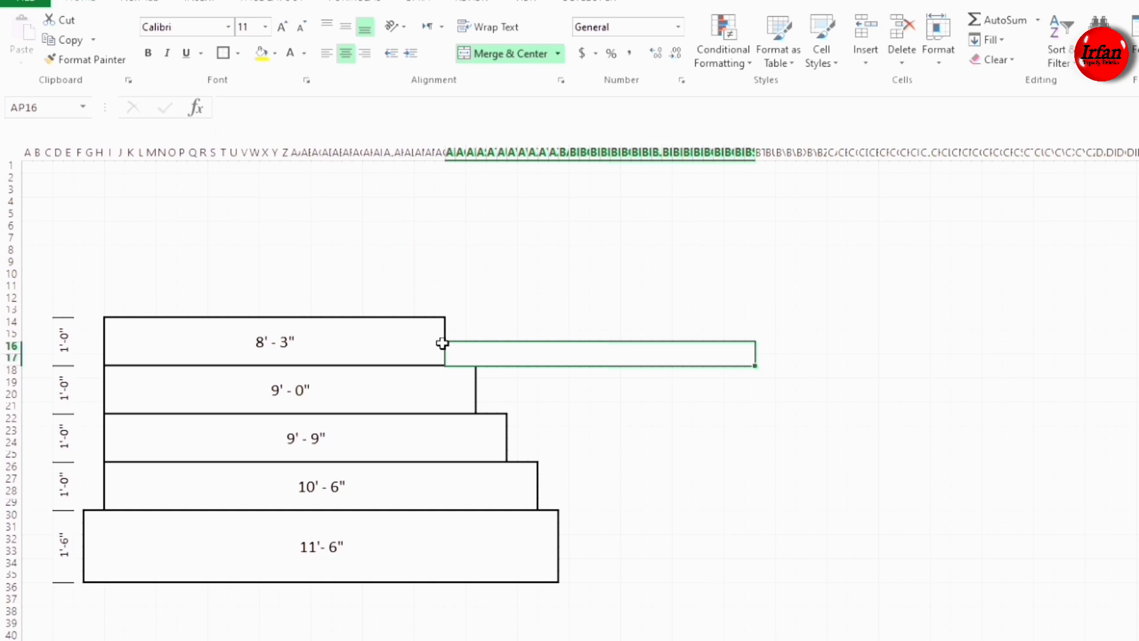
Step: Outline the two-row range starting at AP14, directly above the merged strip, with thick borders and divide its columns with thick vertical inside lines
left_click_drag(448, 320, 746, 337)
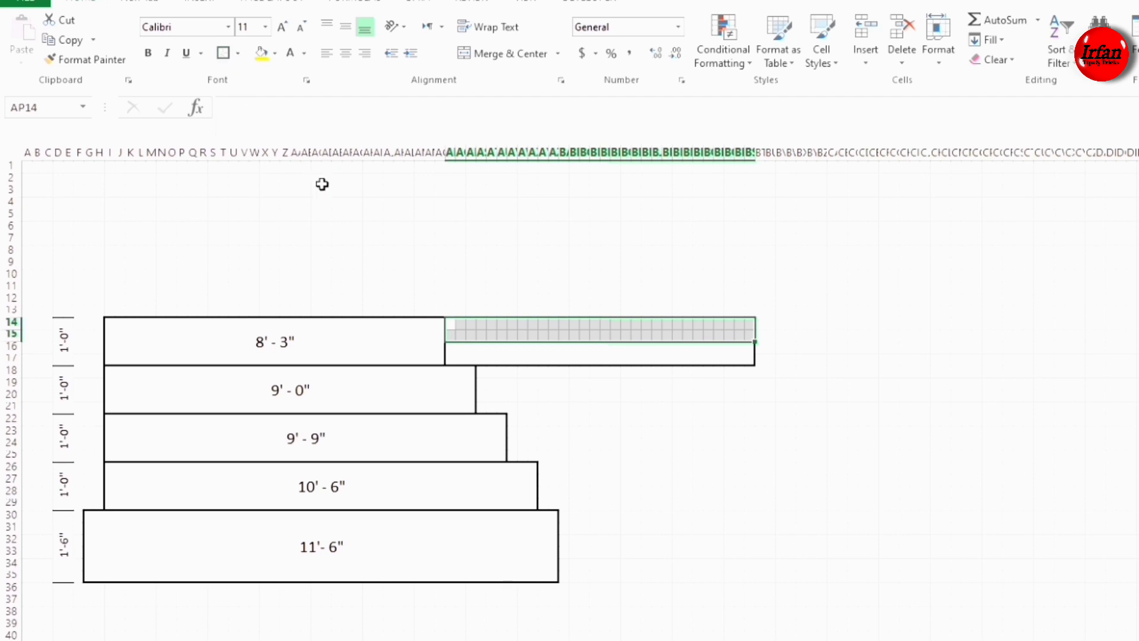
right_click(485, 331)
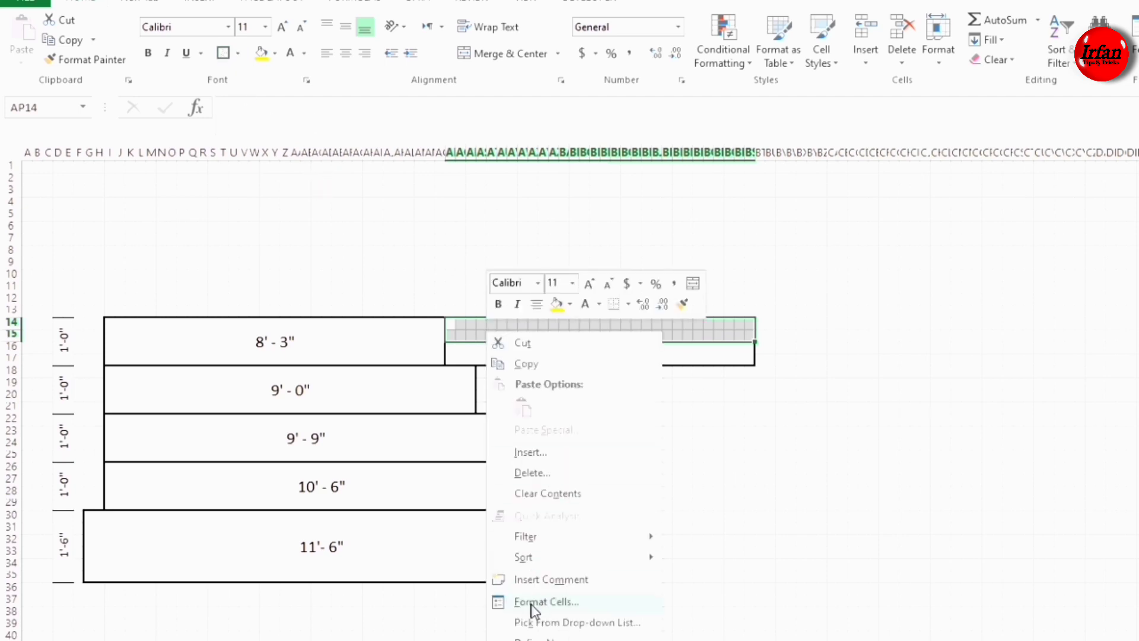
left_click(531, 605)
left_click(492, 346)
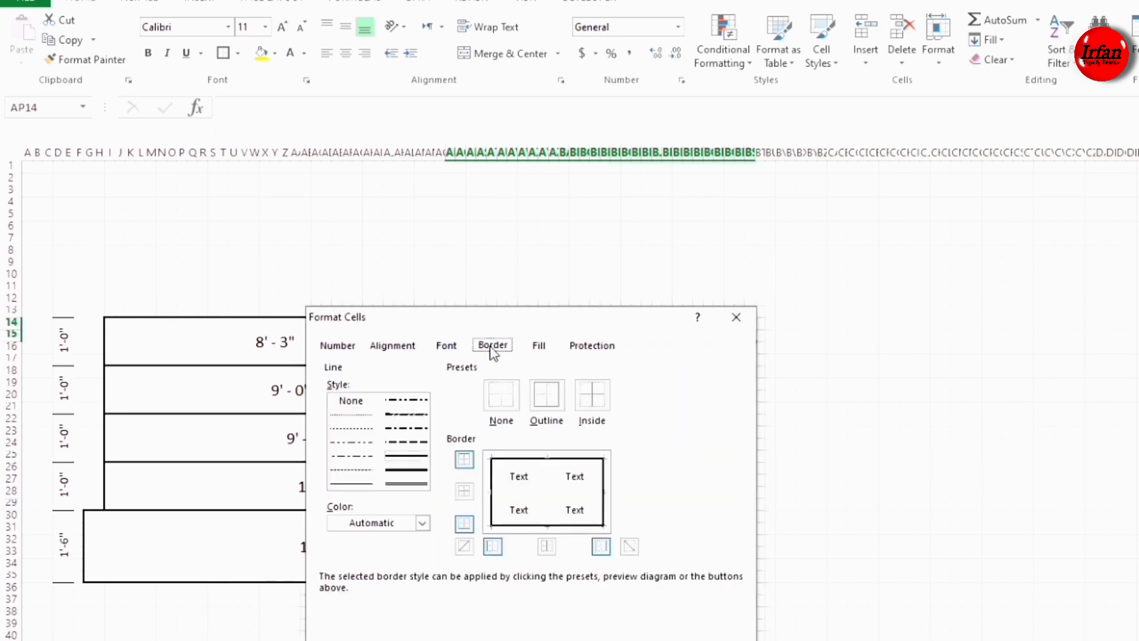
left_click(396, 457)
left_click(548, 494)
key("Return")
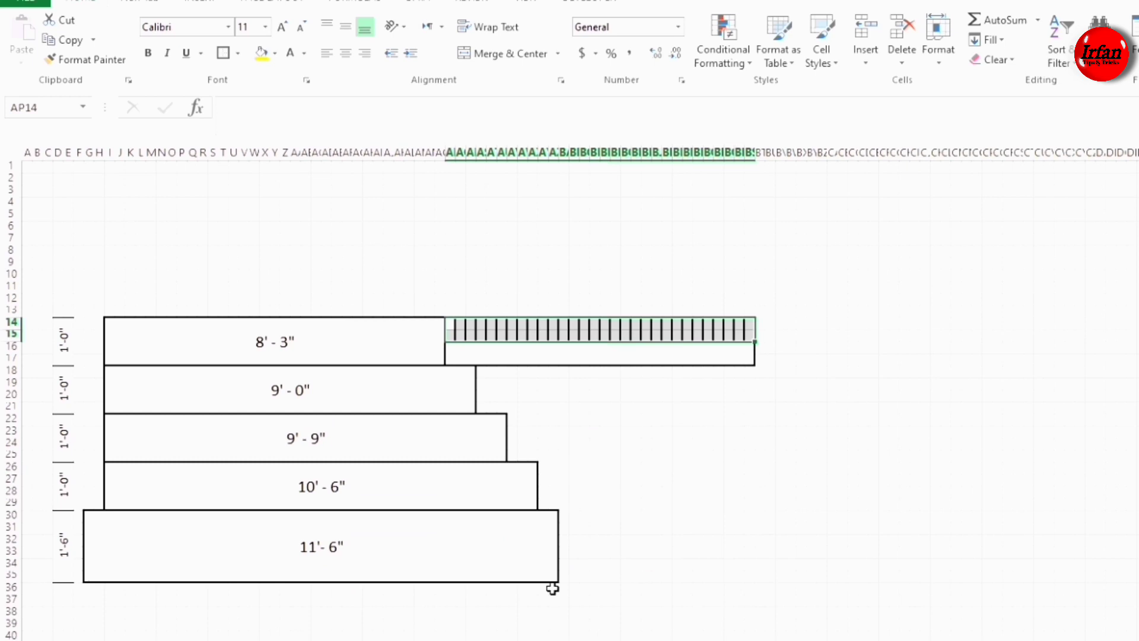
left_click(605, 445)
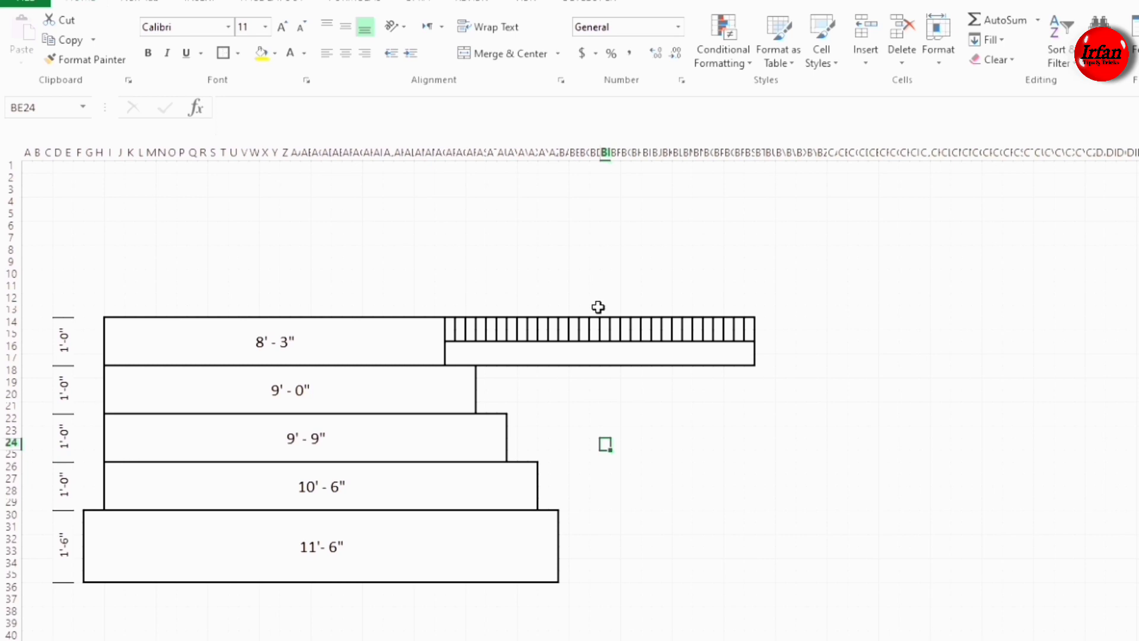
Step: Merge a block 13 columns wide and two rows high starting at AZ18, just below the bordered strip
left_click(563, 374)
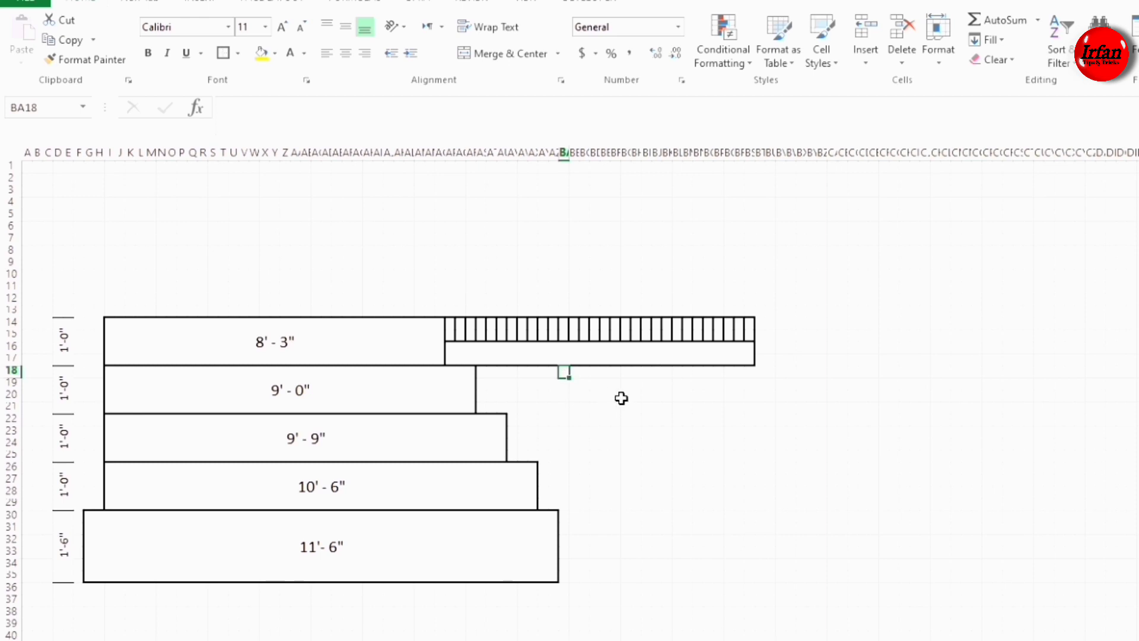
key("Left")
key("Down")
key("shift+Right")
key("shift+Right")
key("shift+Right")
key("shift+Right")
key("shift+Right")
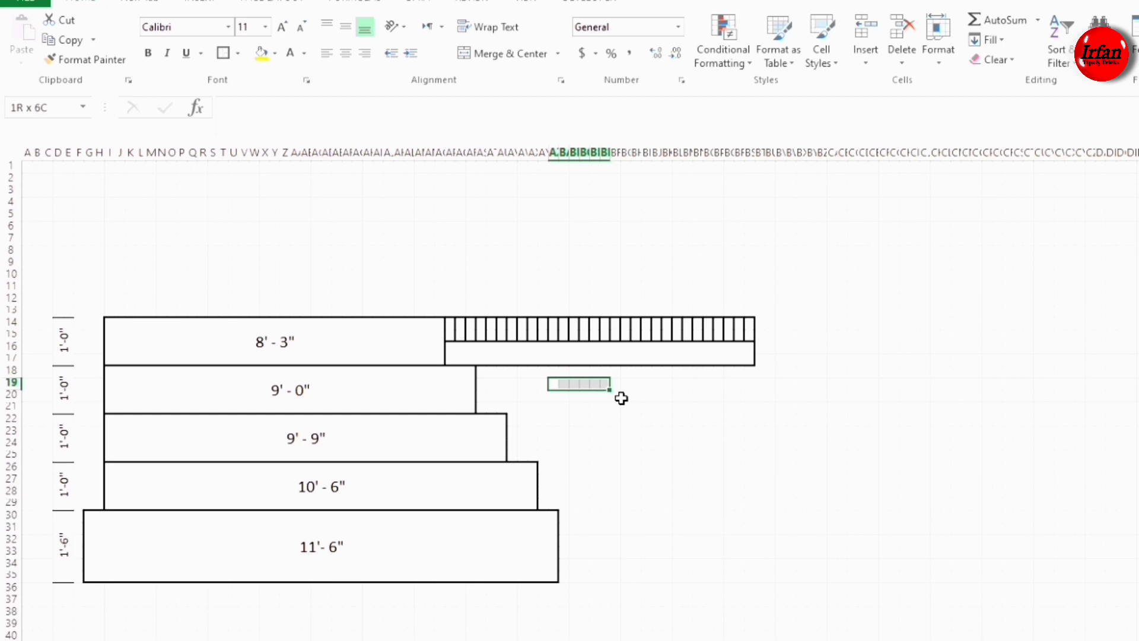
key("shift+Right")
key("shift+Right")
key("shift+Right")
key("shift+Right")
key("shift+Right")
key("shift+Right")
key("shift+Right")
key("shift+Up")
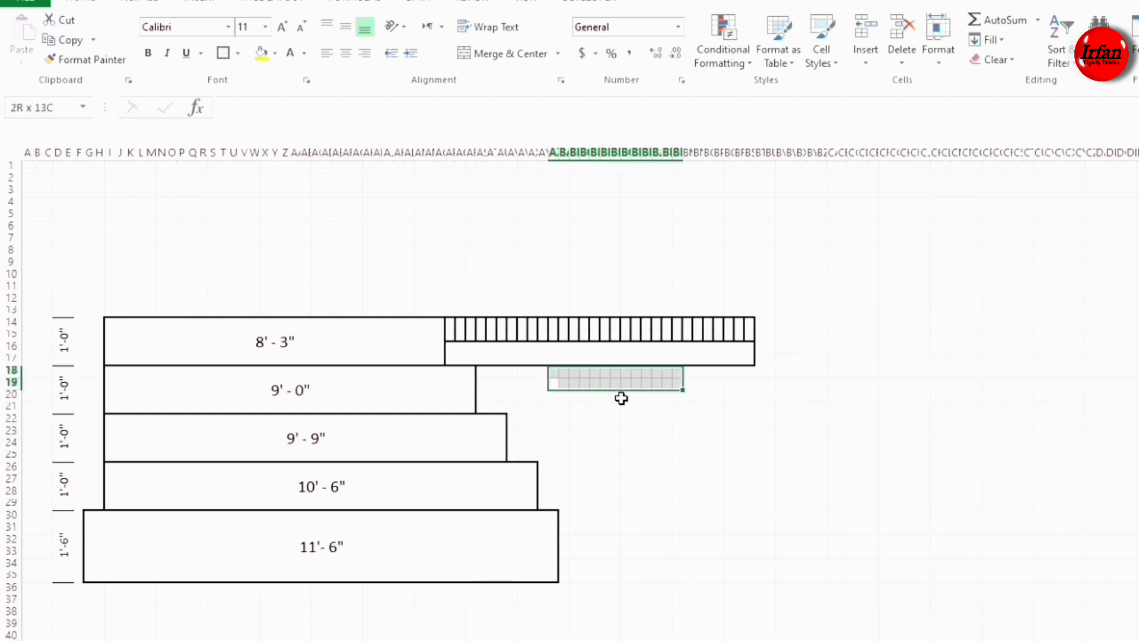
left_click(483, 54)
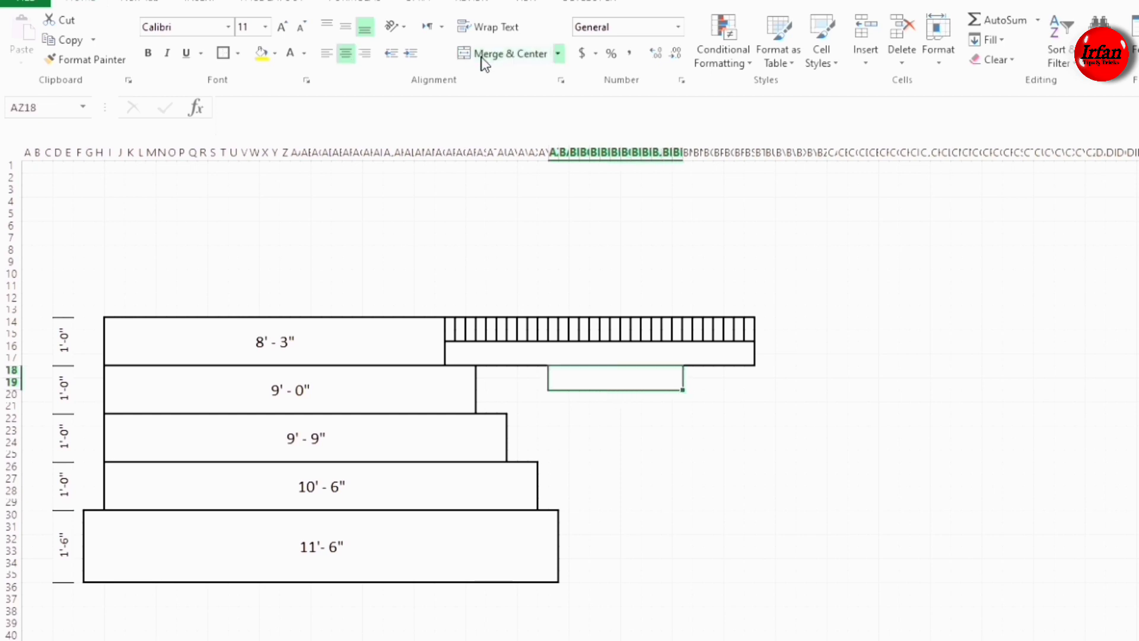
Step: Enter the label C.C (1:4:8) 7.5" Thick in the merged cell at AZ18
type("c")
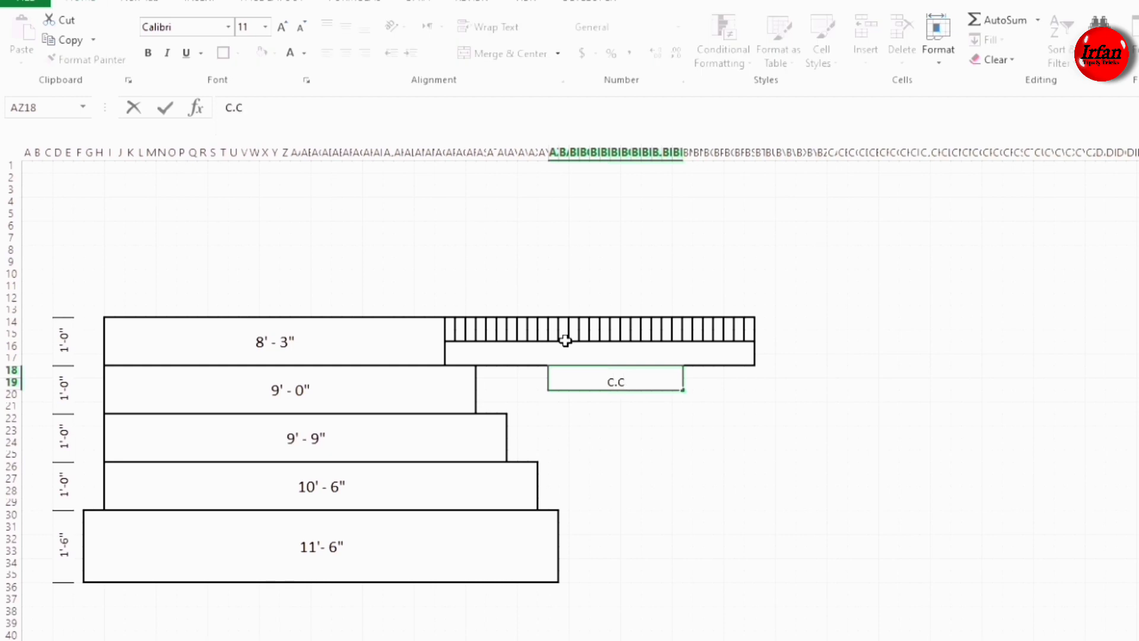
type(".C (1:4:")
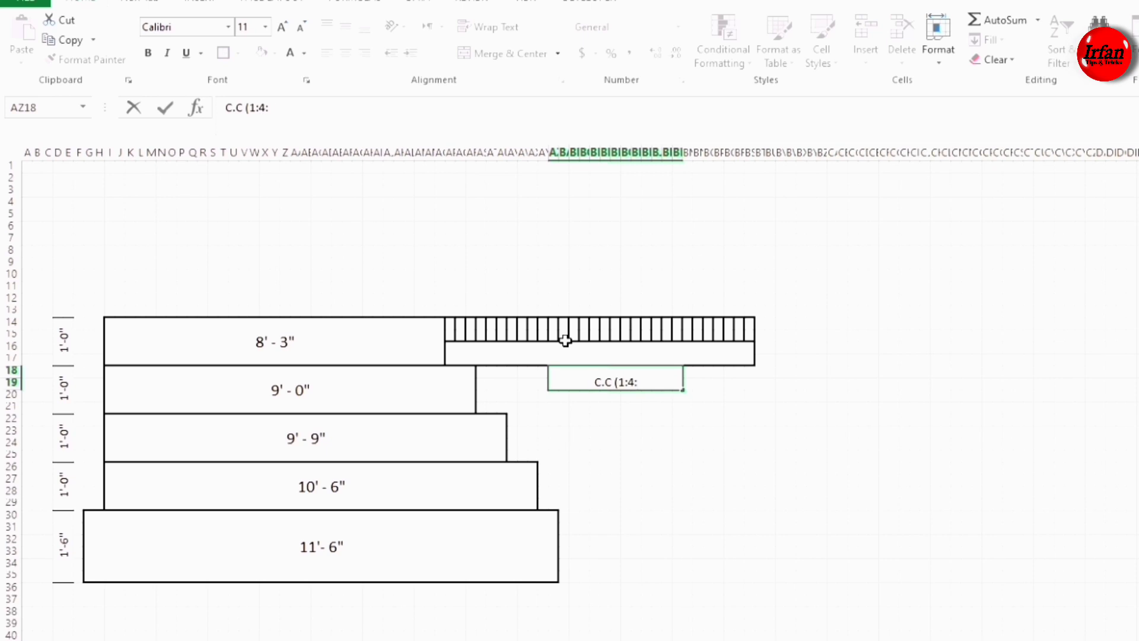
type("8)")
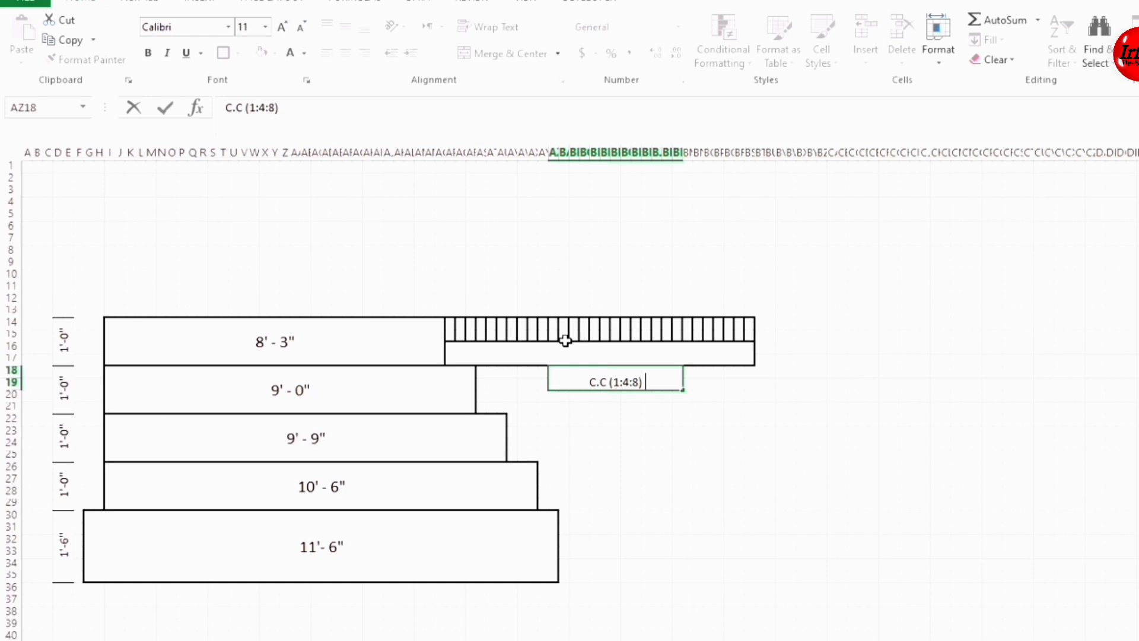
type(" 7")
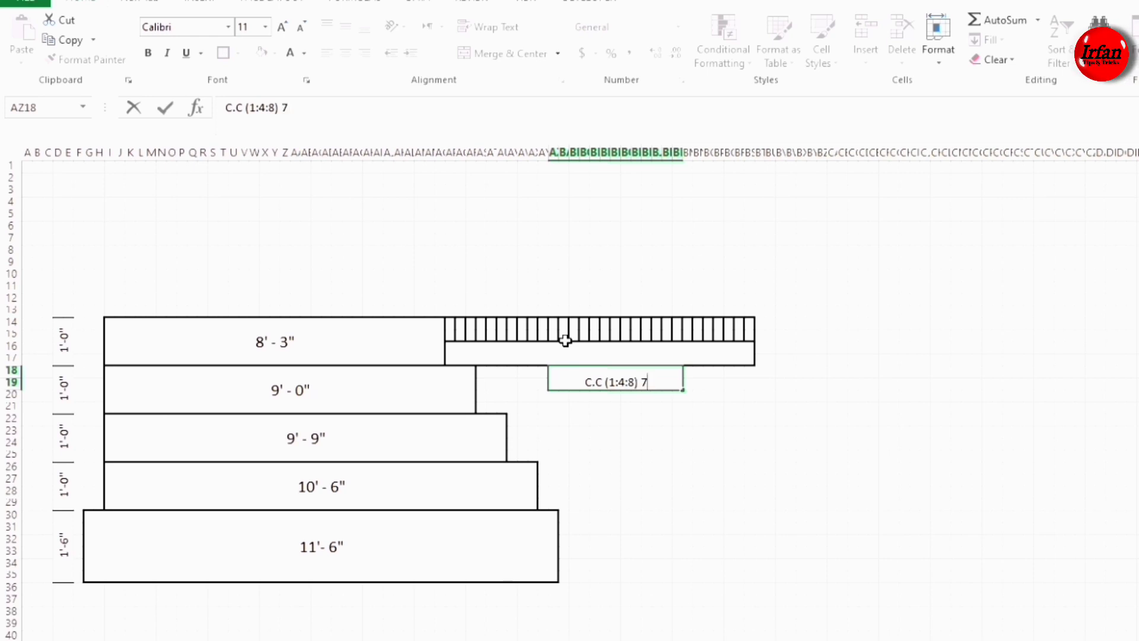
type(".5\" Thick")
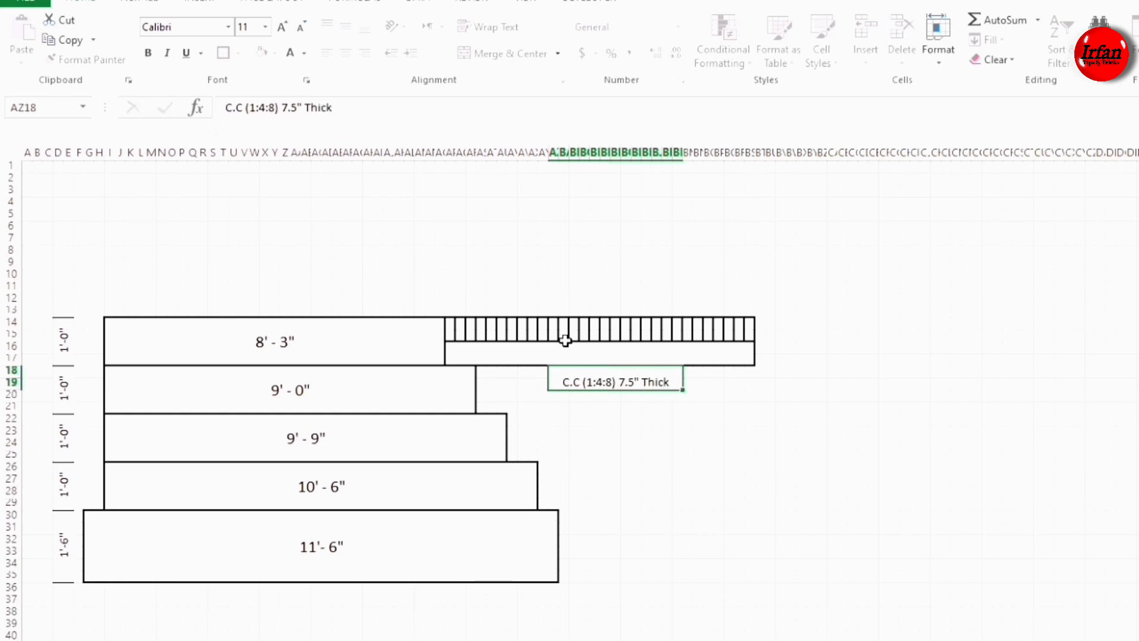
key("Return")
Step: Fill the merged strip at AP16 with the lightest dotted pattern style, keeping the pattern colour Automatic
key("Up")
right_click(581, 355)
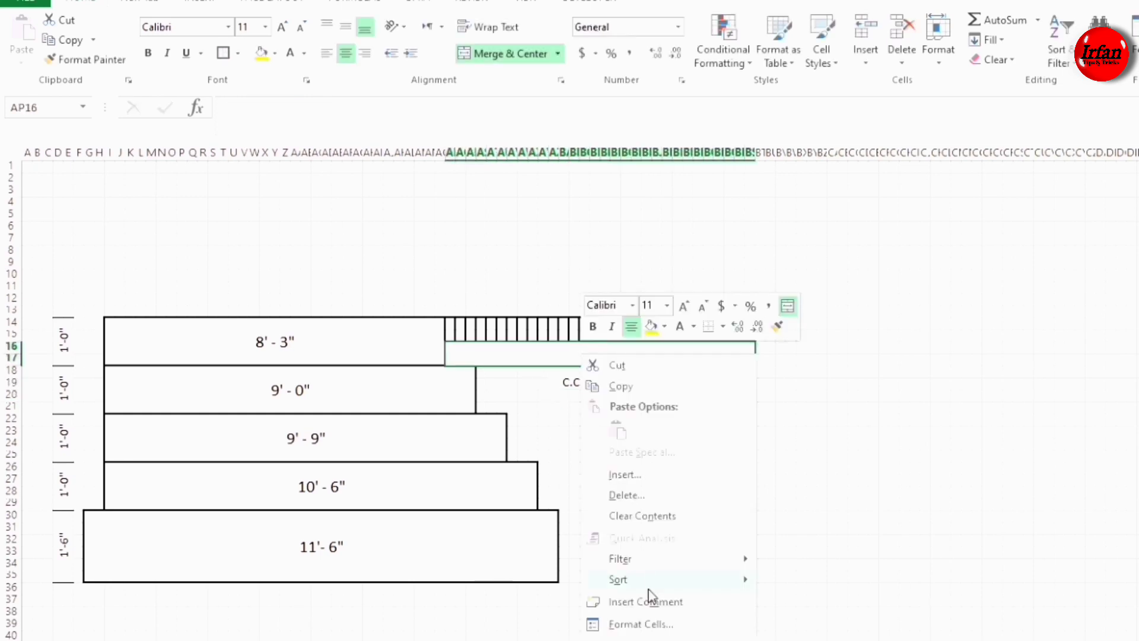
left_click(644, 623)
left_click(698, 346)
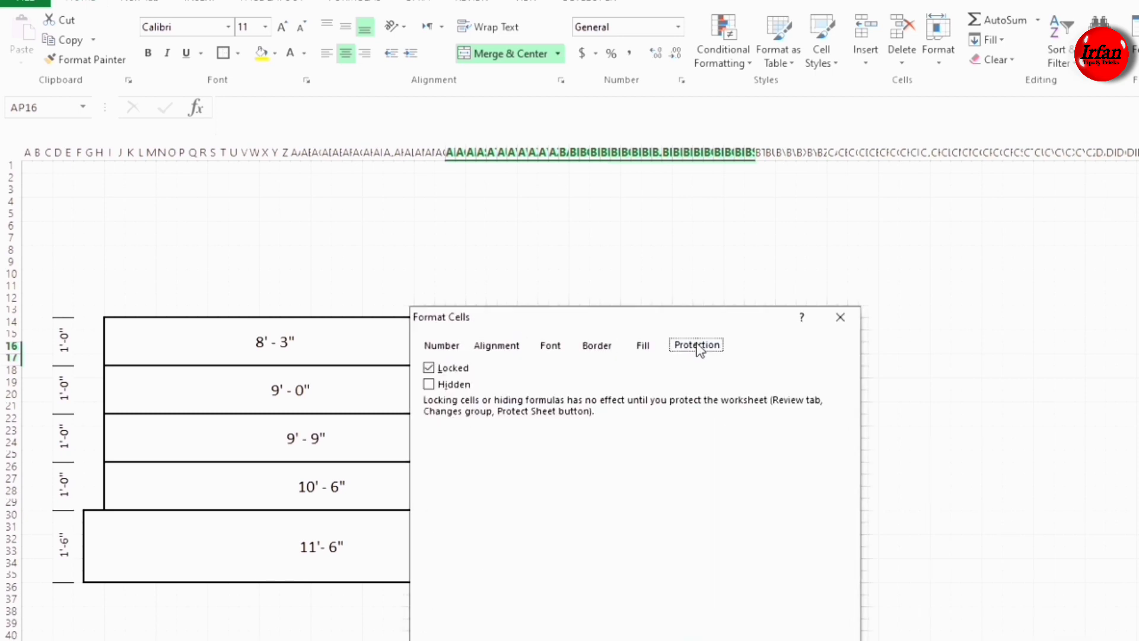
left_click(641, 346)
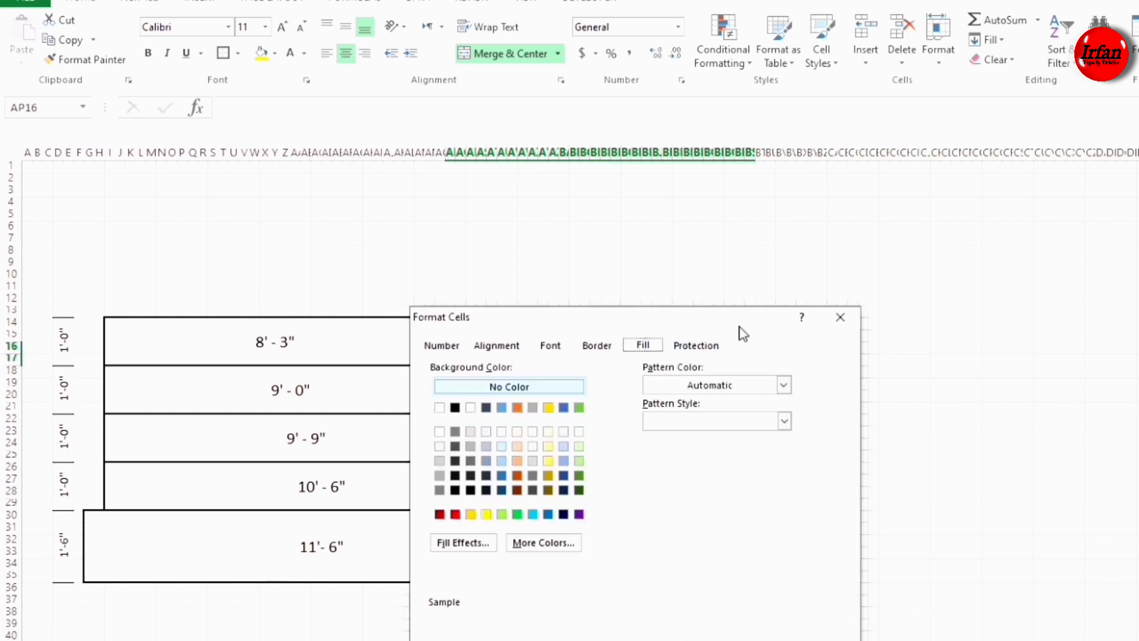
left_click_drag(741, 333, 469, 140)
left_click(439, 195)
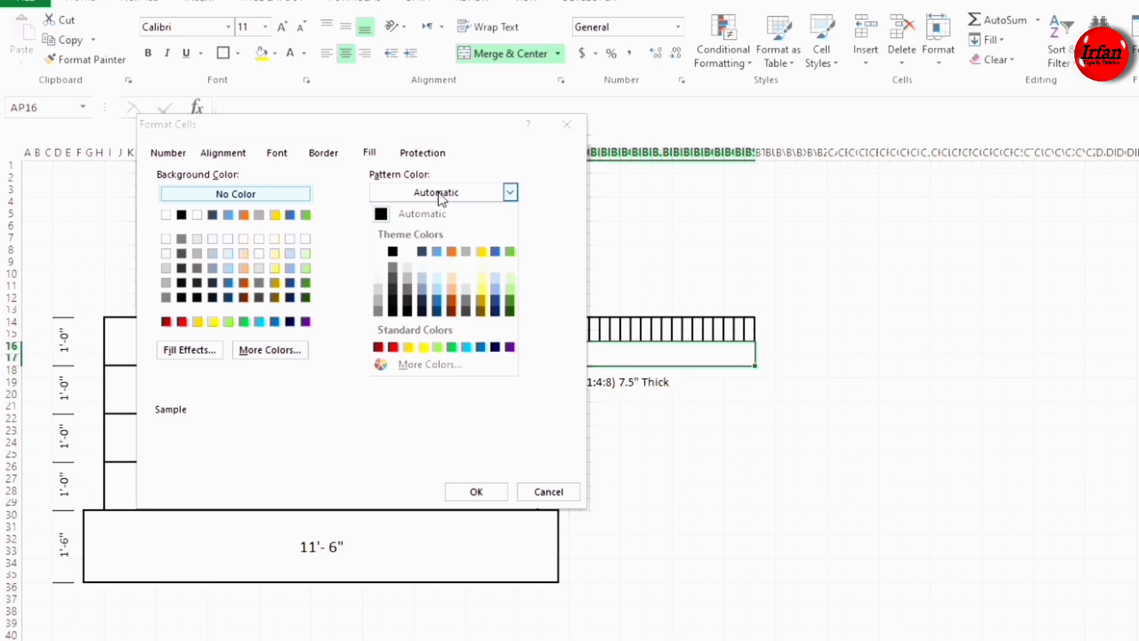
left_click(439, 196)
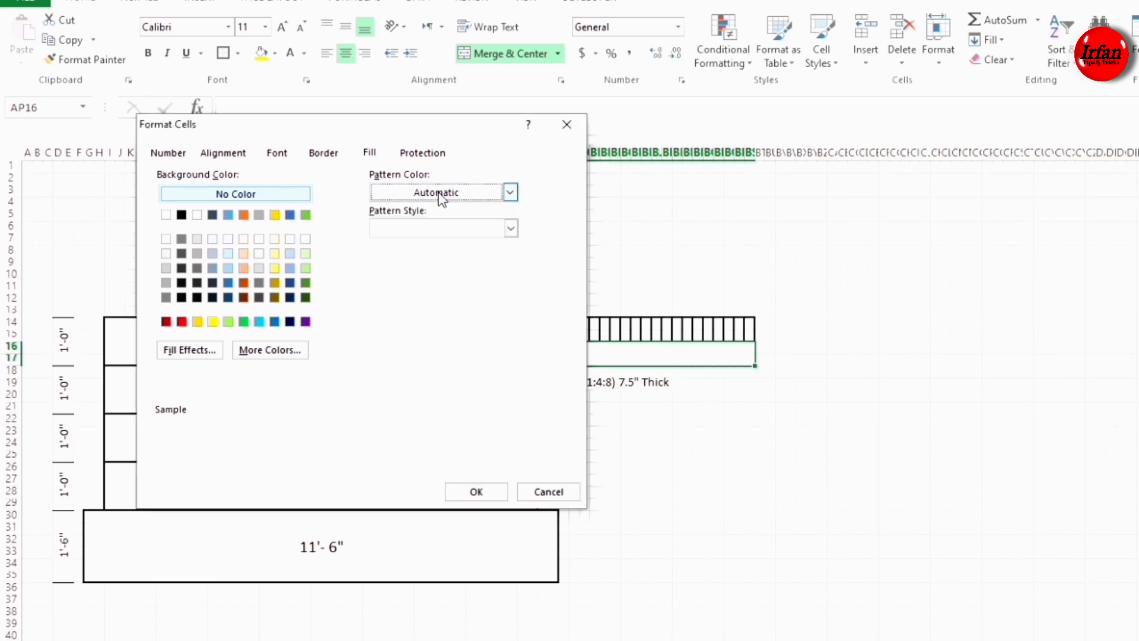
left_click(510, 228)
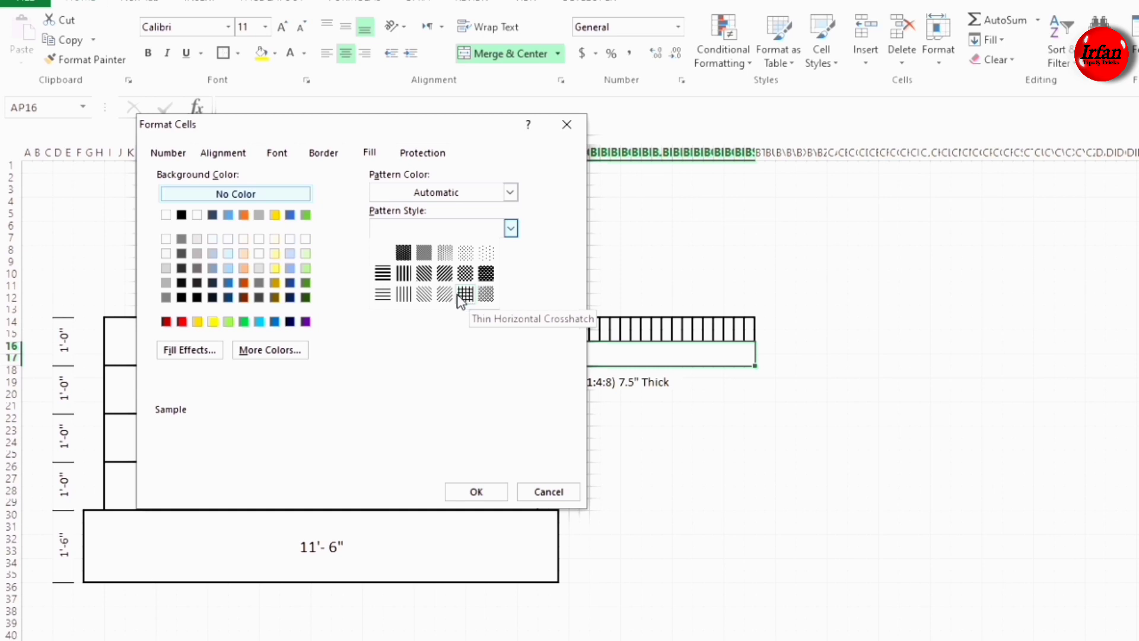
left_click(486, 252)
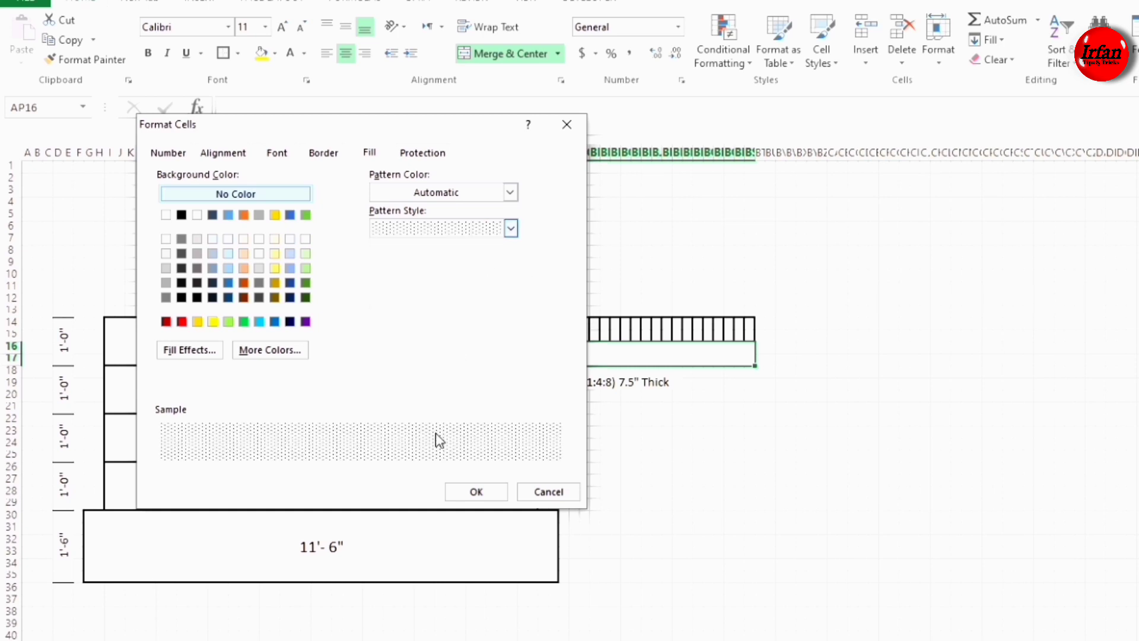
left_click(472, 493)
left_click(605, 468)
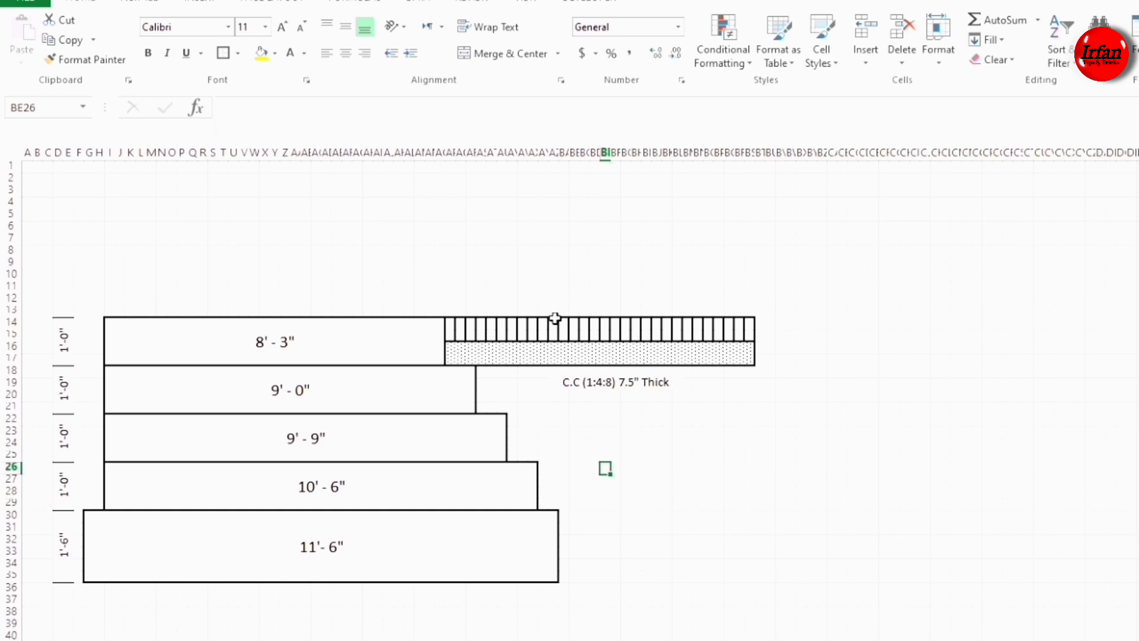
Step: Copy the C.C label to AX12, above the vertically divided strip, and change its text to Brick on Edge 4.5"
left_click(584, 381)
key("ctrl+c")
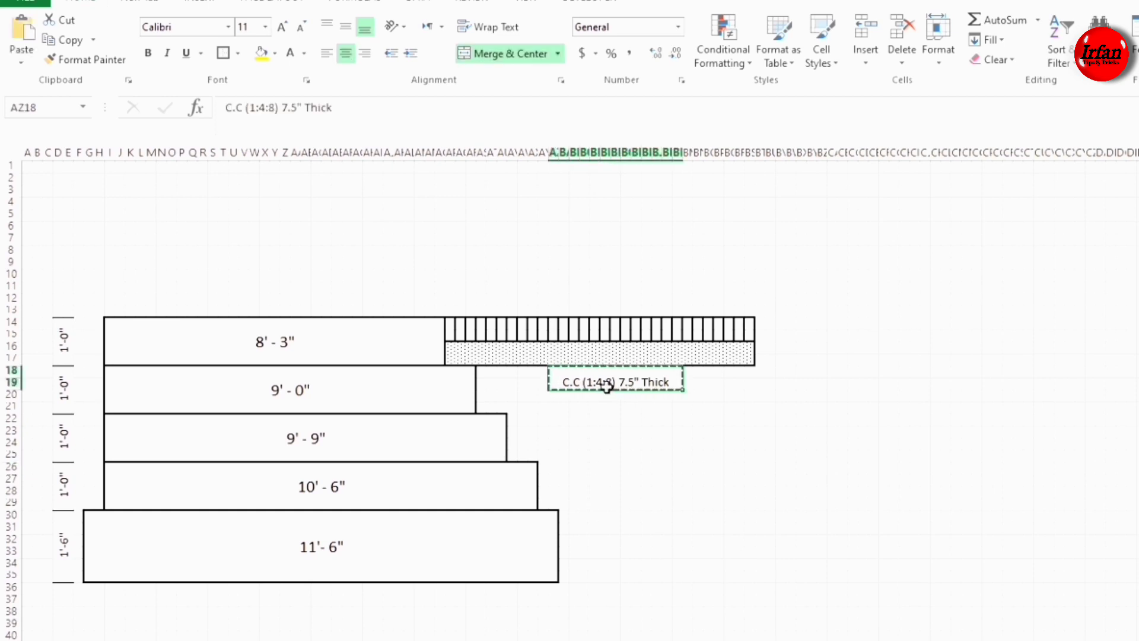
left_click_drag(607, 389, 587, 305)
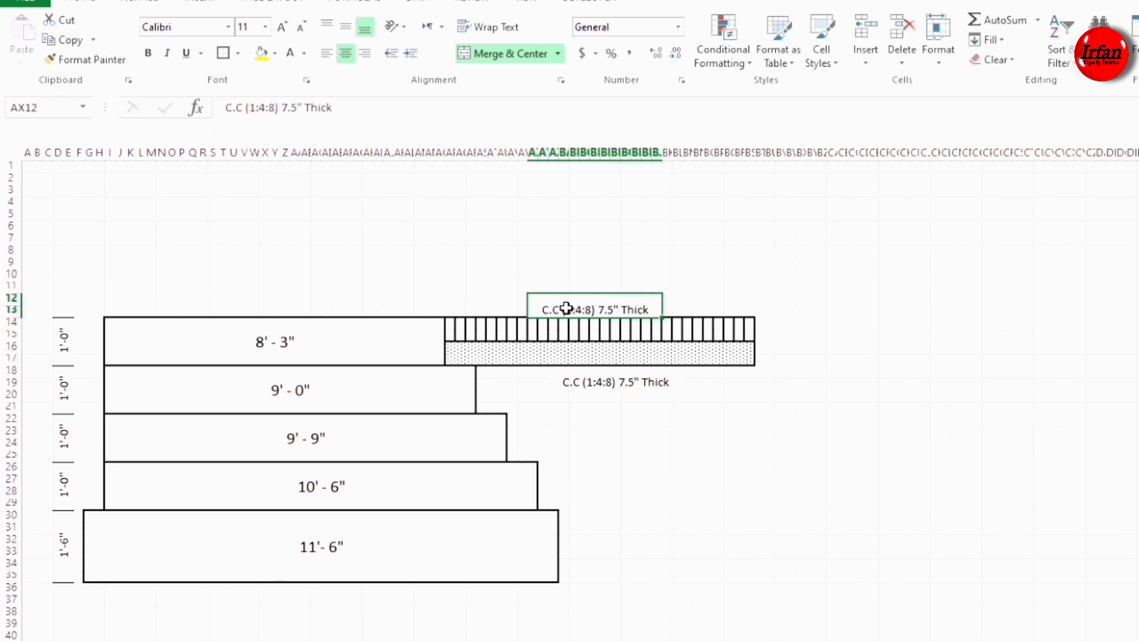
type("Bric")
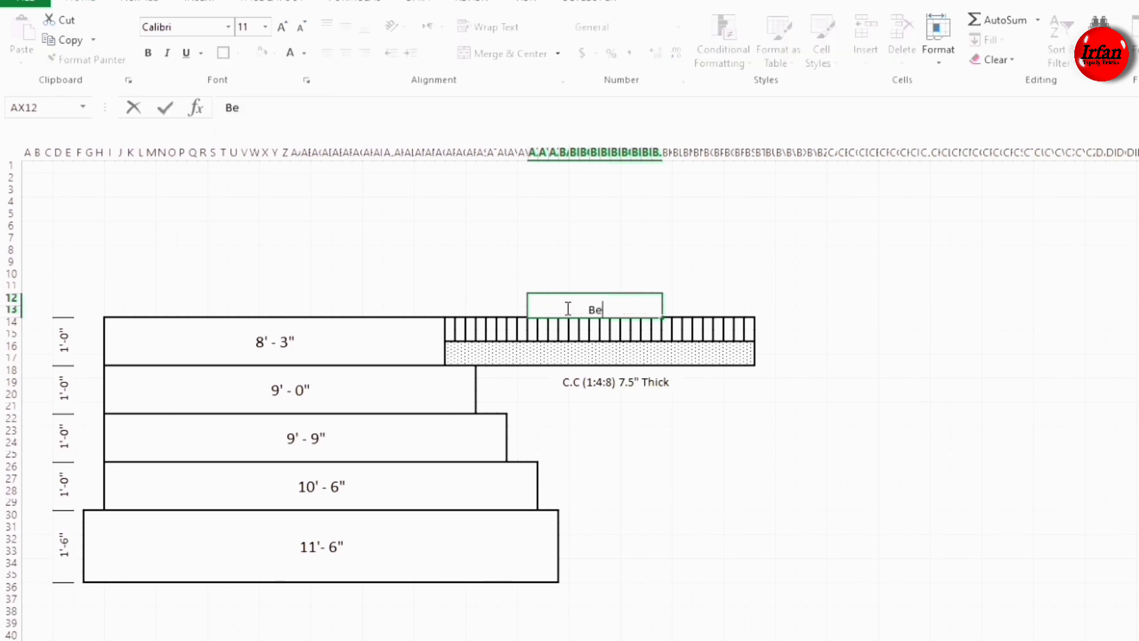
type("k on Edge")
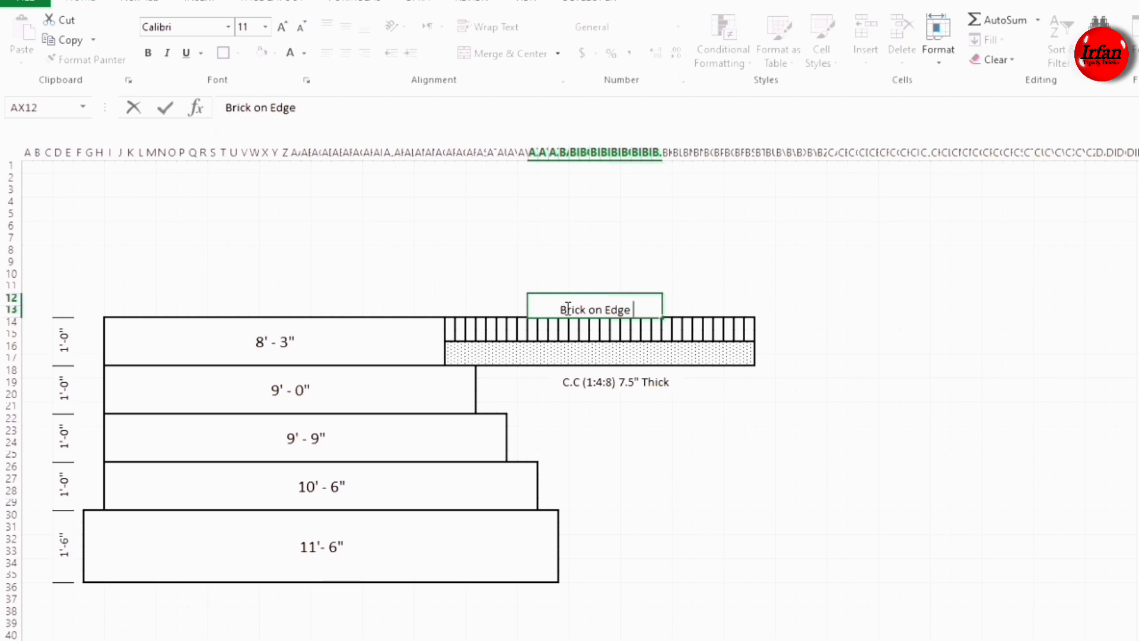
type(" 4.5\"")
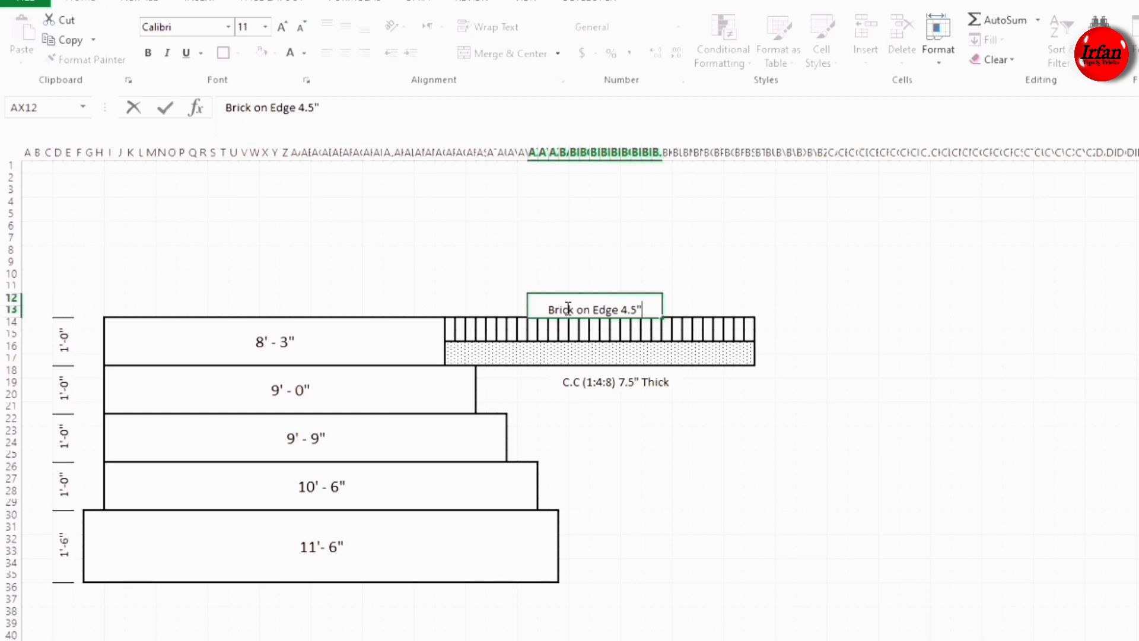
left_click(440, 239)
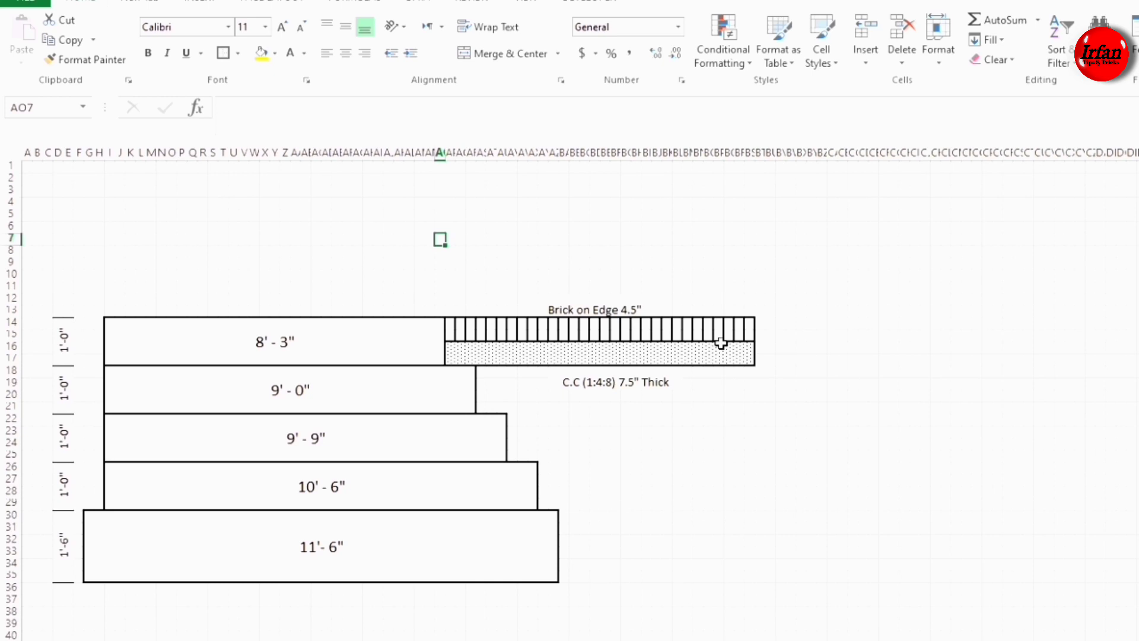
Step: Merge cells F14:H15 beside the 8' - 3" block and enter the label N.S.L
left_click(89, 323)
type("N.S.L")
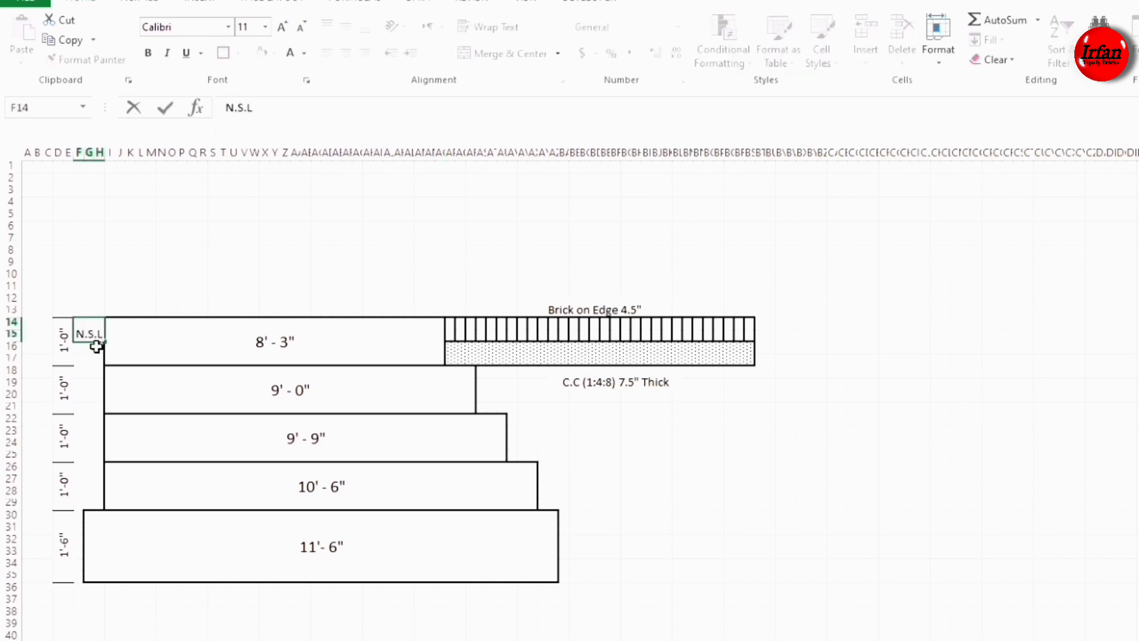
left_click(698, 492)
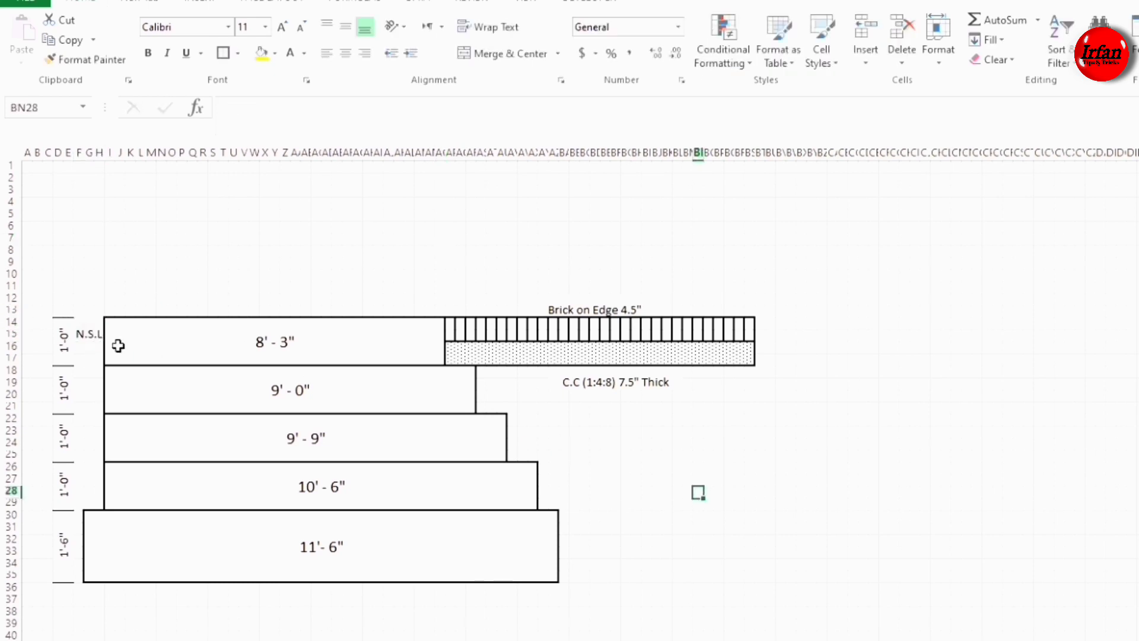
Step: Move the N.S.L label up two rows to F12, above the height dimension line
left_click(84, 333)
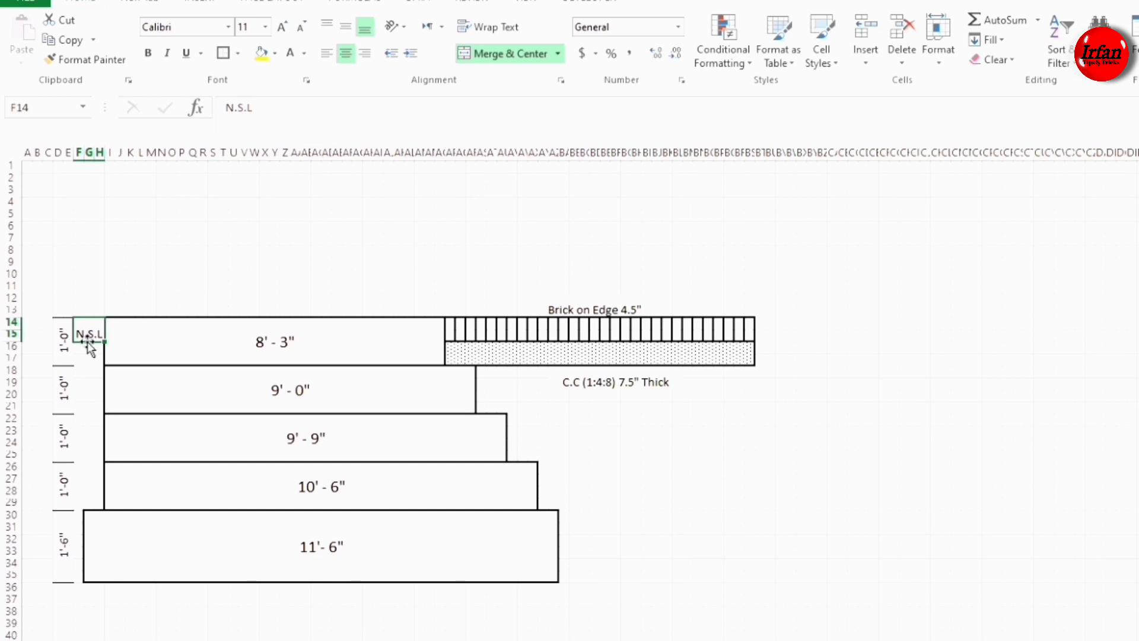
left_click_drag(88, 343, 88, 318)
left_click(697, 589)
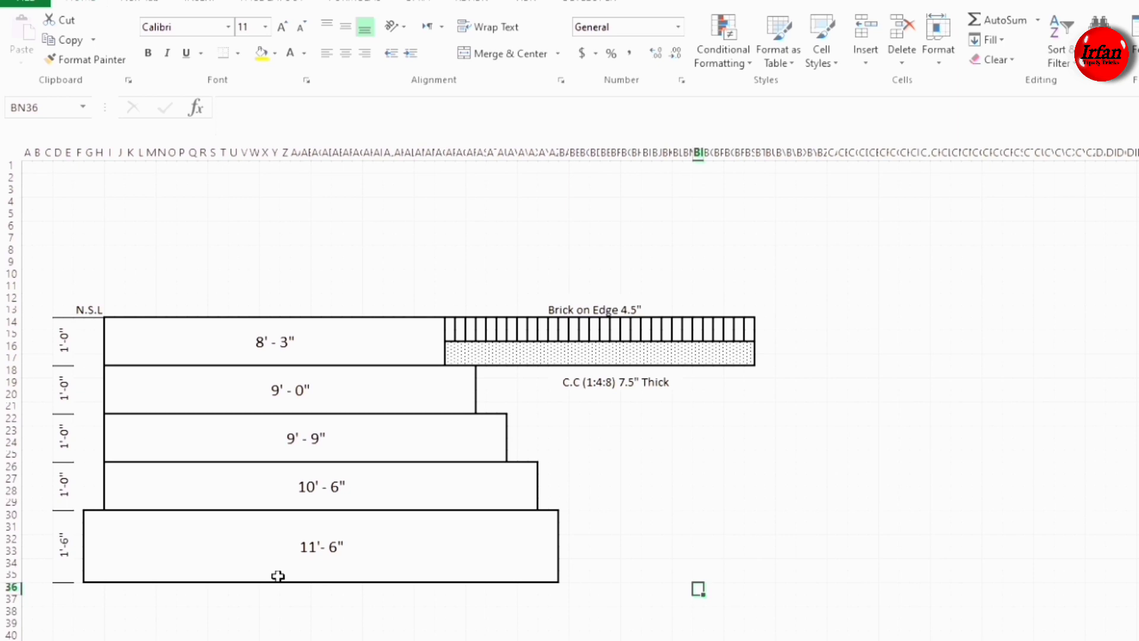
Step: Insert two columns before column A and merge C14:D35 beside the individual height dimensions
right_click(26, 152)
left_click(61, 276)
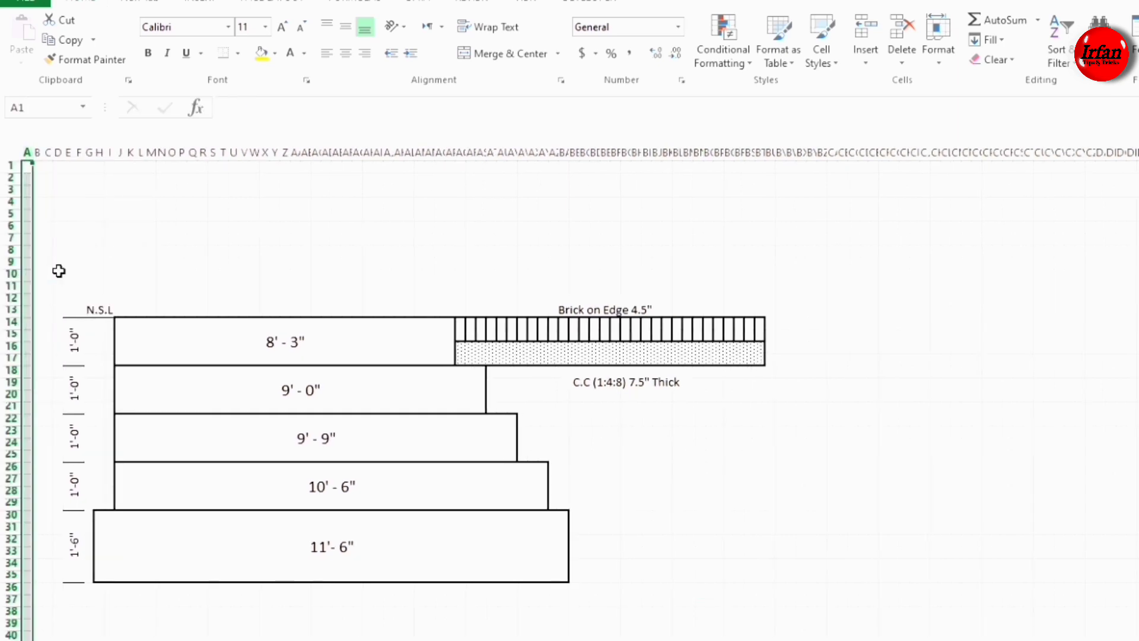
left_click_drag(57, 575, 51, 323)
left_click(462, 53)
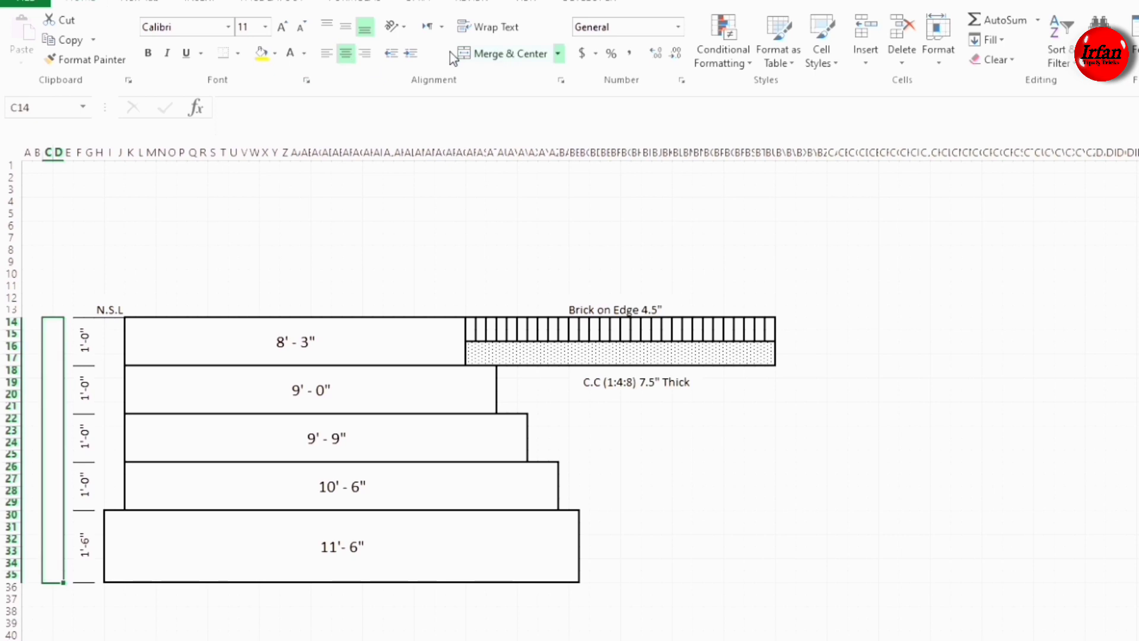
Step: Add top and bottom borders to the merged cell at C14 and enter 5' - 5" as vertical text
left_click(237, 53)
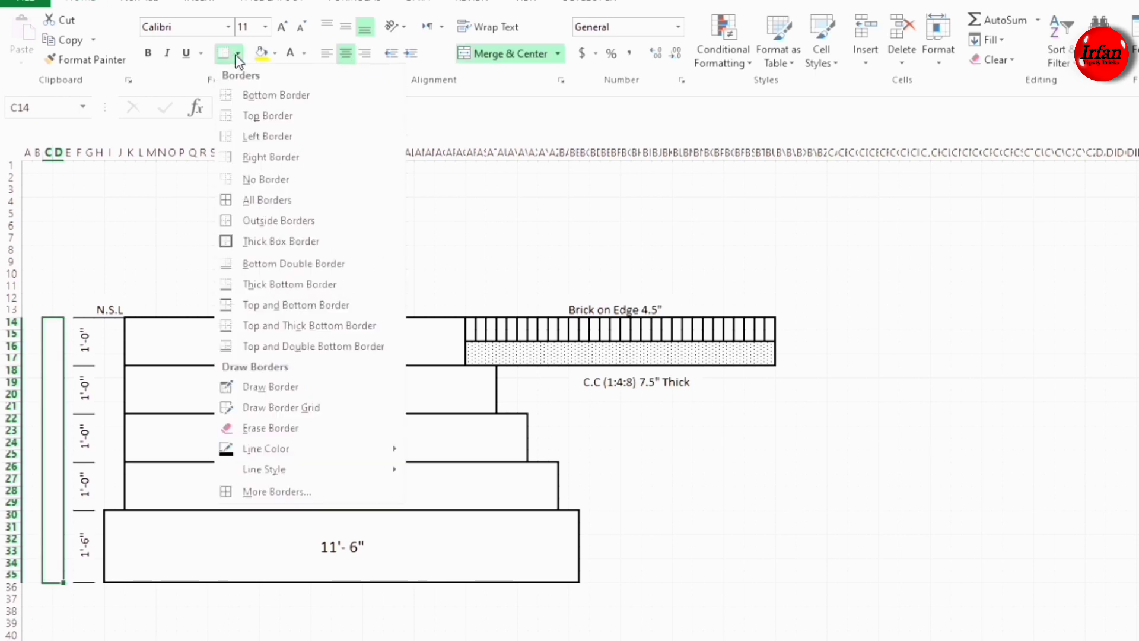
left_click(261, 95)
left_click(237, 53)
left_click(228, 118)
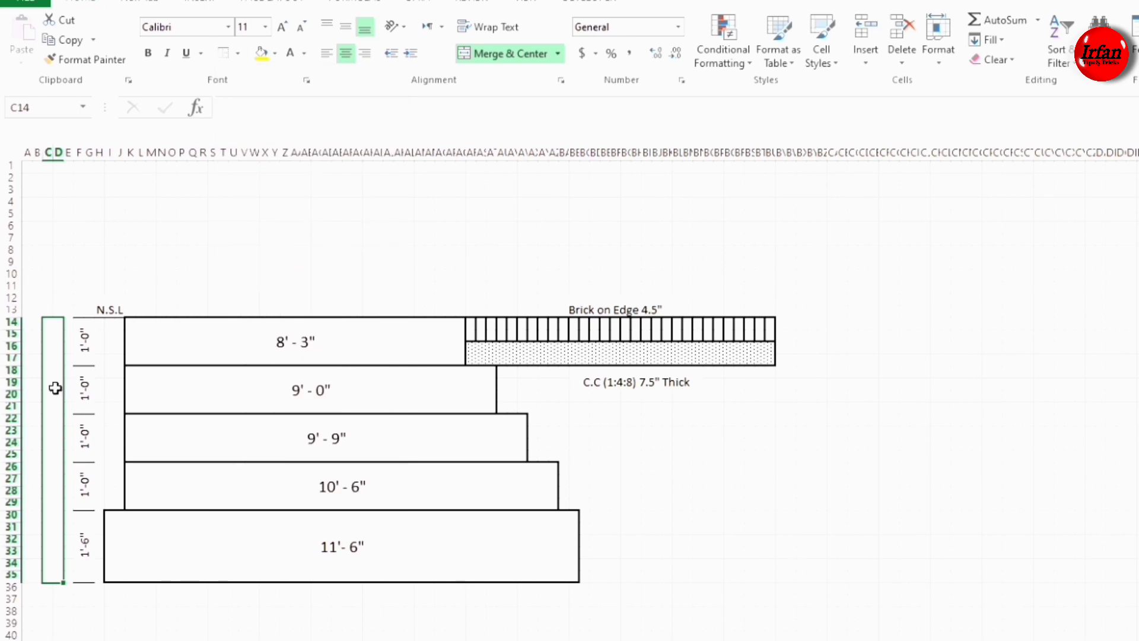
type("5")
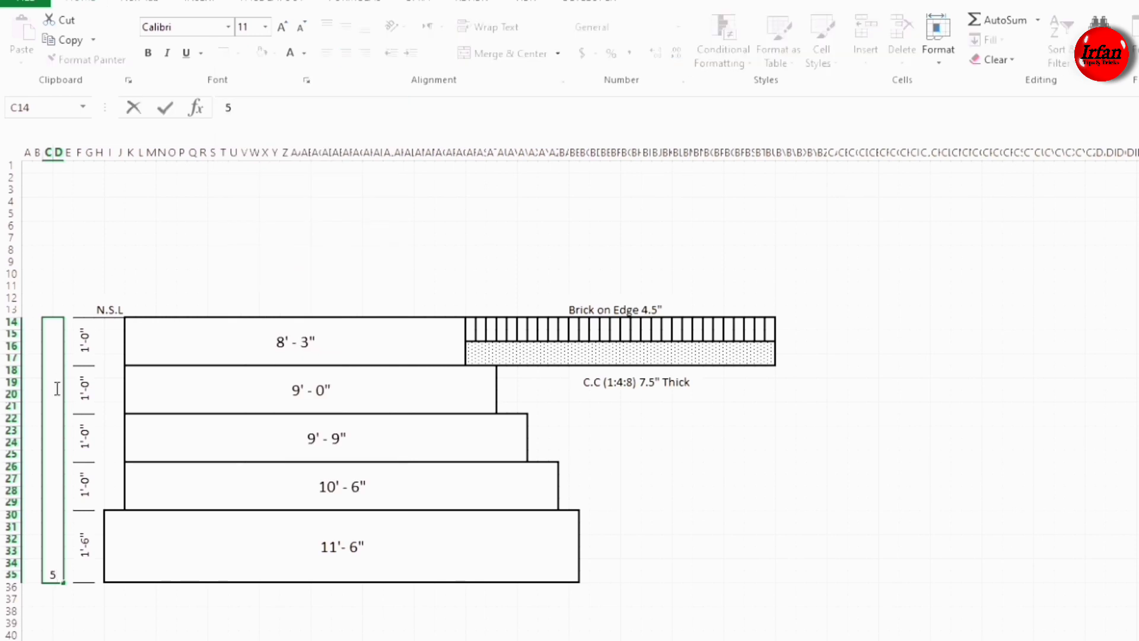
type("' - 5")
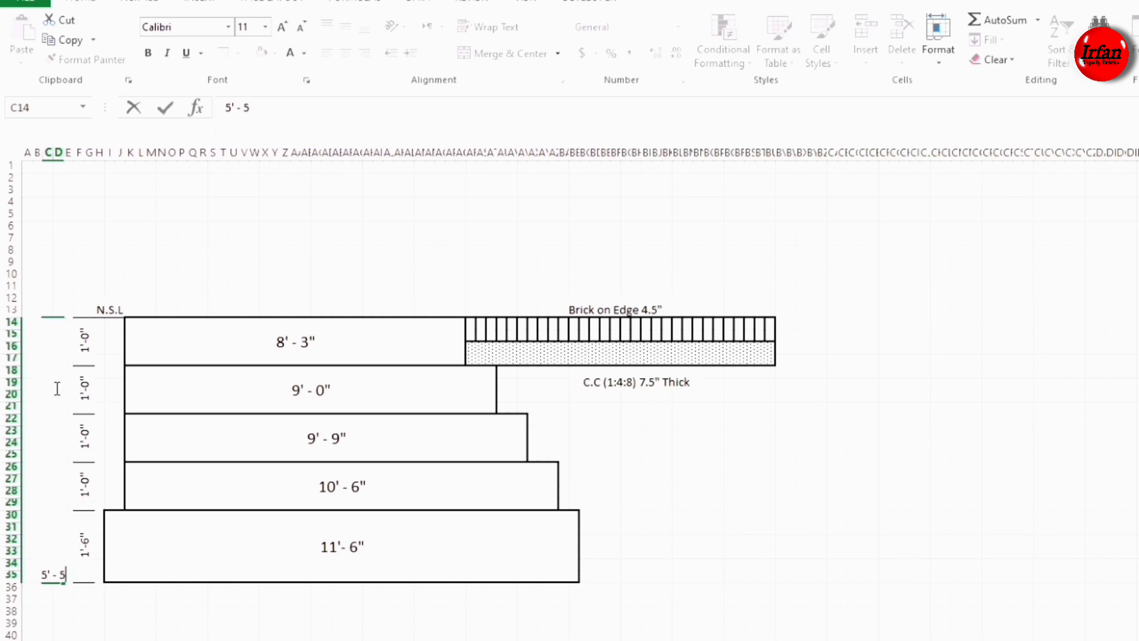
type("\"")
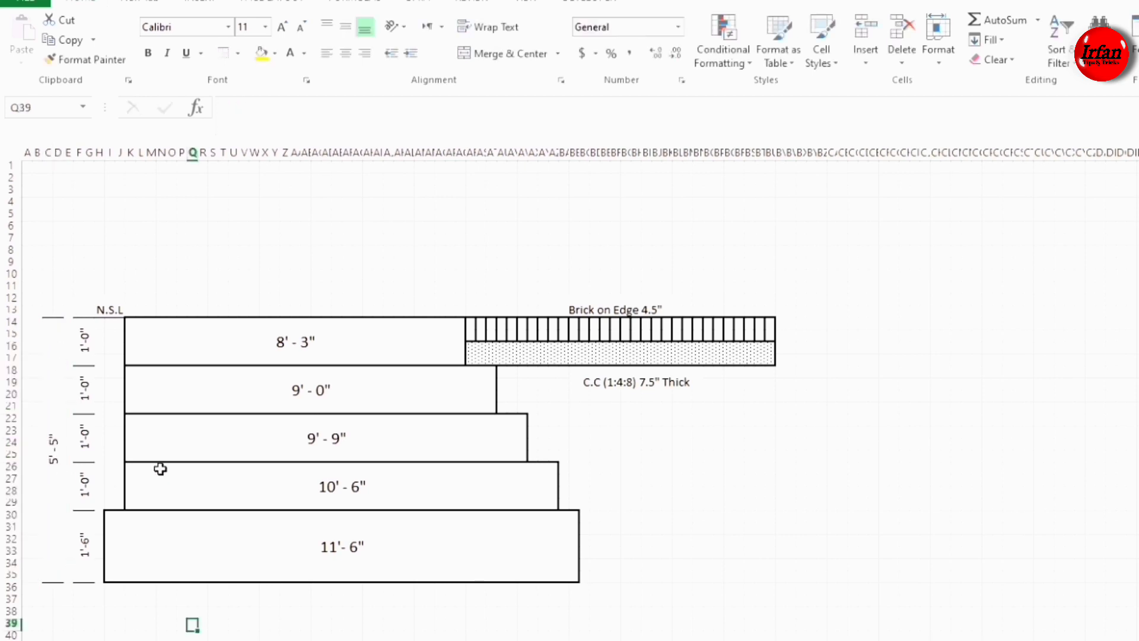
Step: Insert 13 rows at row 10 to make room above the foundation section
left_click(77, 284)
right_click(11, 274)
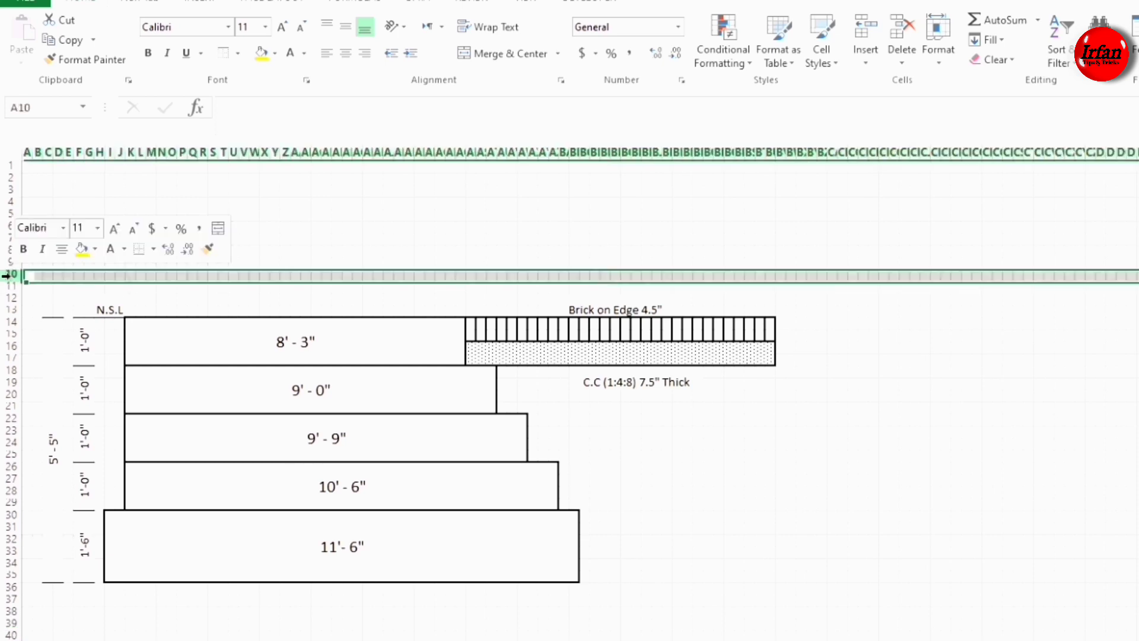
left_click(46, 394)
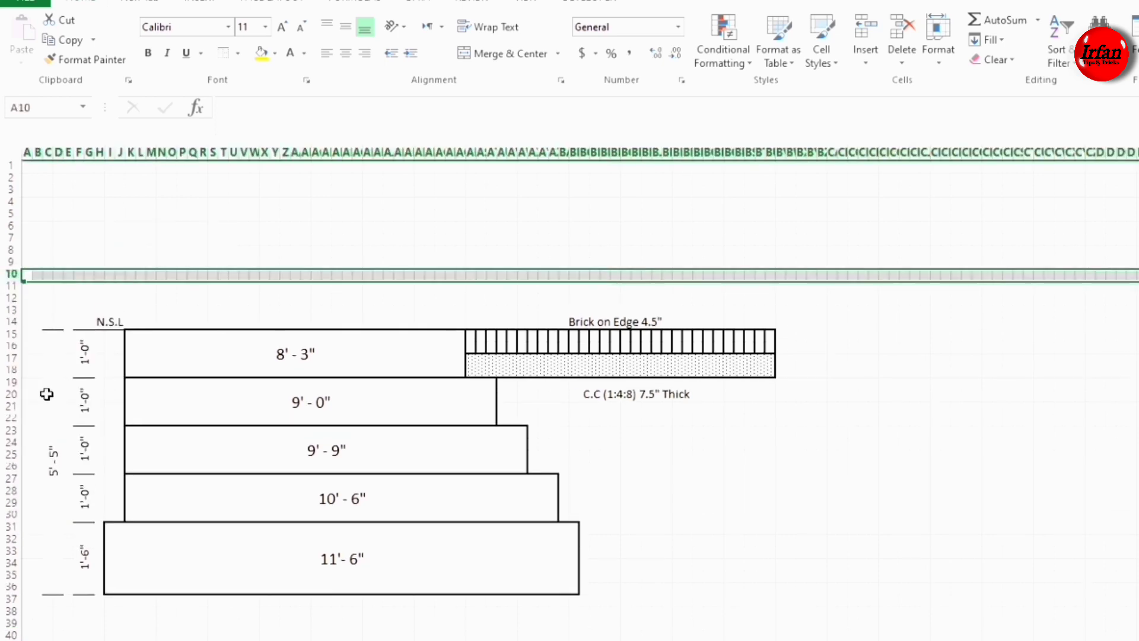
key("F4")
key("F4")
key("F4")
key("F4")
key("F4")
key("F4")
key("F4")
key("F4")
key("F4")
key("F4")
key("F4")
key("F4")
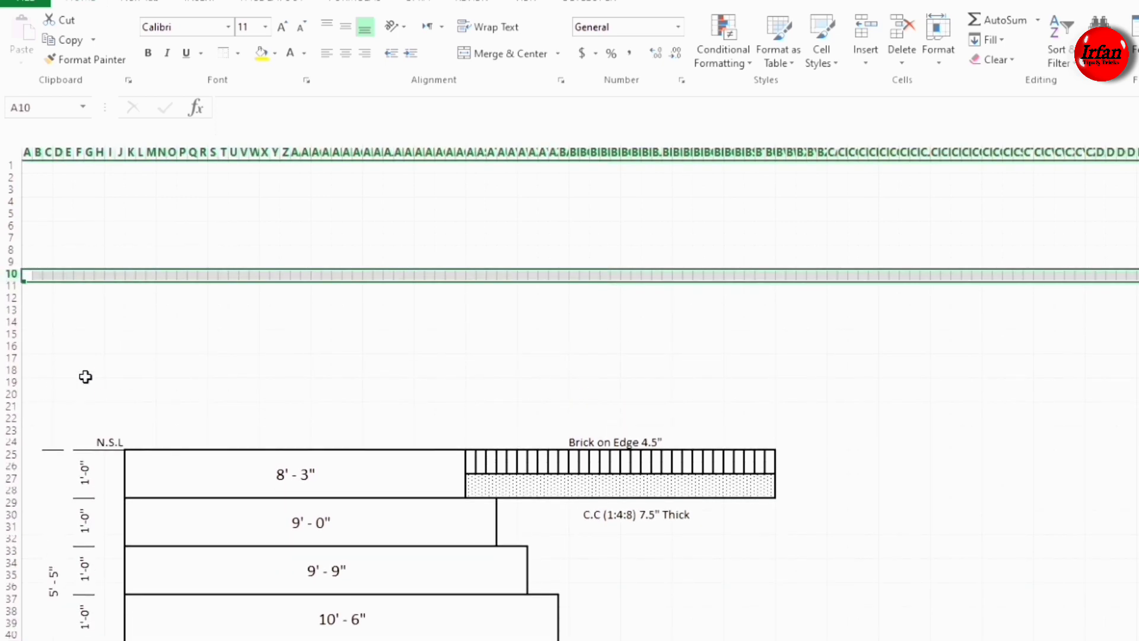
left_click(119, 371)
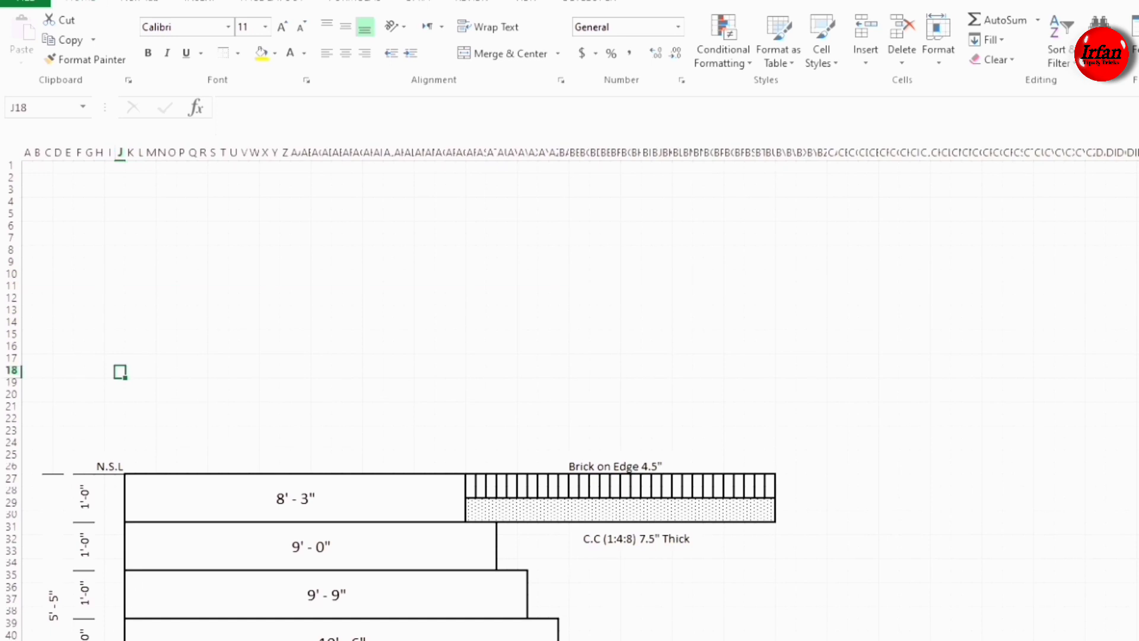
scroll(122, 603, "down", 1)
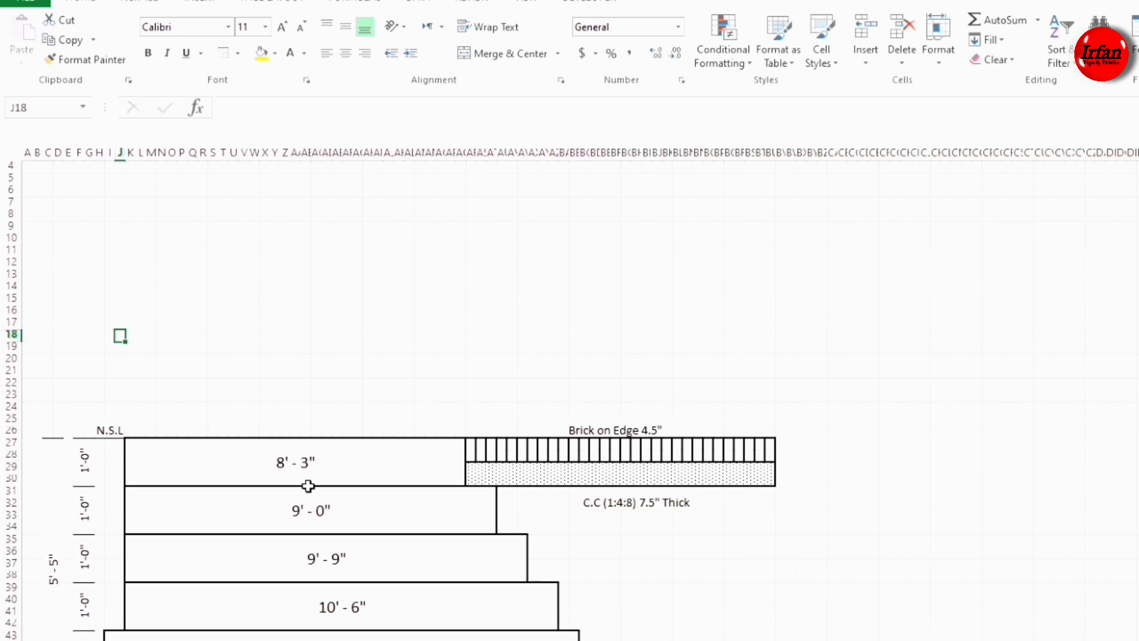
scroll(268, 461, "up", 1)
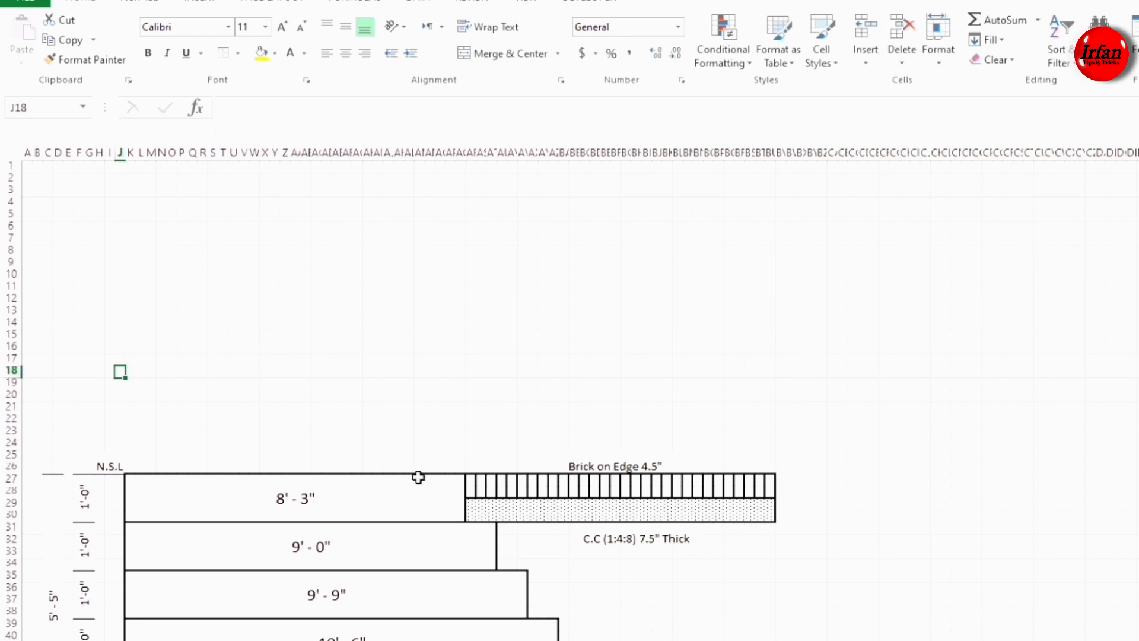
Step: Merge K24:AN26 above the 8' - 3" block and give it a thick box border
left_click(457, 469)
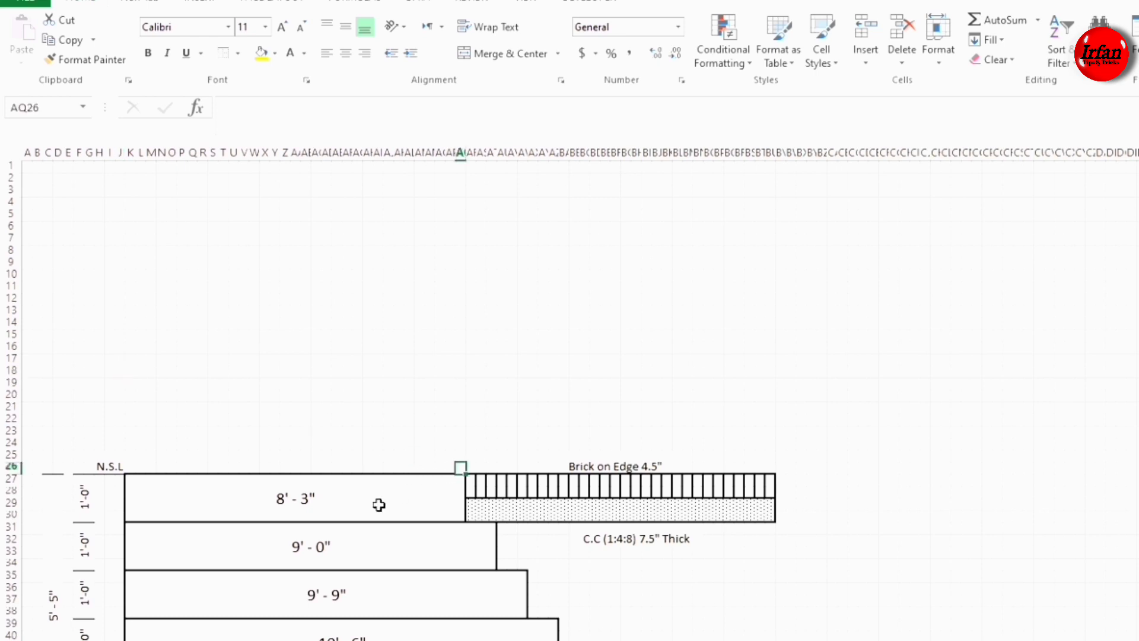
key("Left")
key("Left")
key("Left")
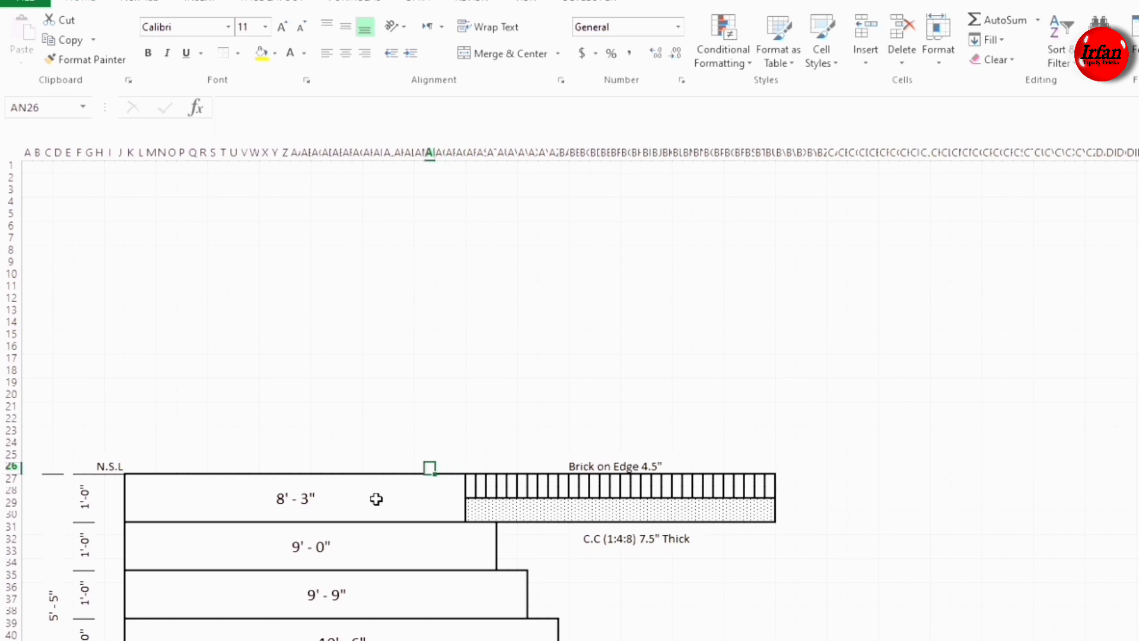
key("shift+Left")
key("shift+Left")
key("shift+Left")
key("shift+Left")
key("shift+Left")
key("shift+Left")
key("shift+Left")
key("shift+Left")
key("shift+Left")
key("shift+Left")
key("shift+Left")
key("shift+Left")
key("shift+Left")
key("shift+Left")
key("shift+Left")
key("shift+Left")
key("shift+Left")
key("shift+Left")
key("shift+Left")
key("shift+Left")
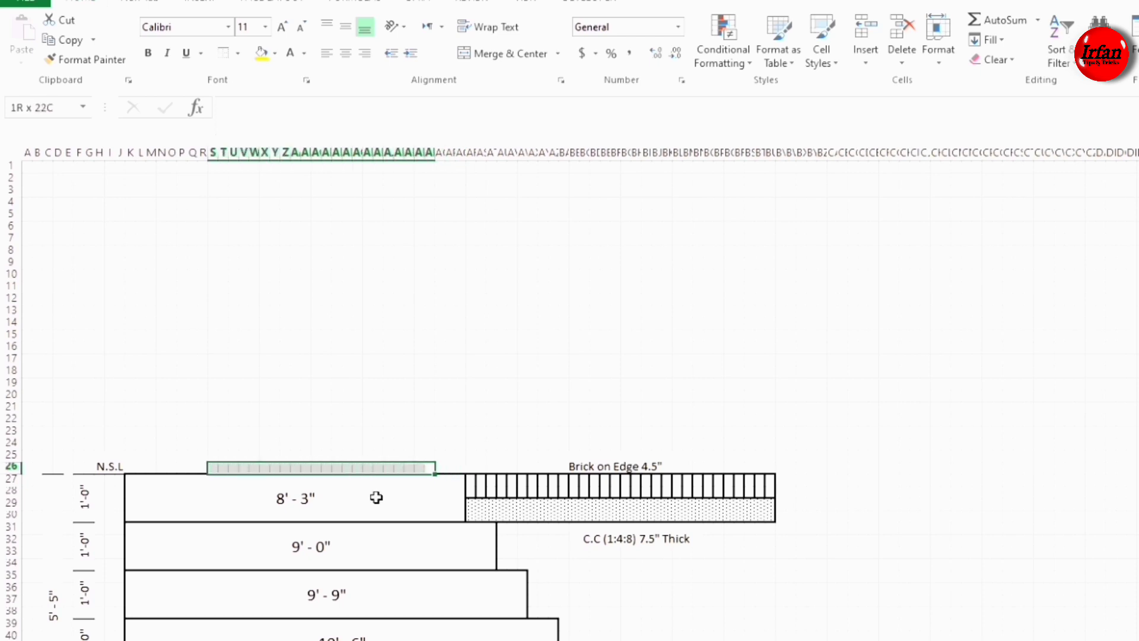
key("shift+Left")
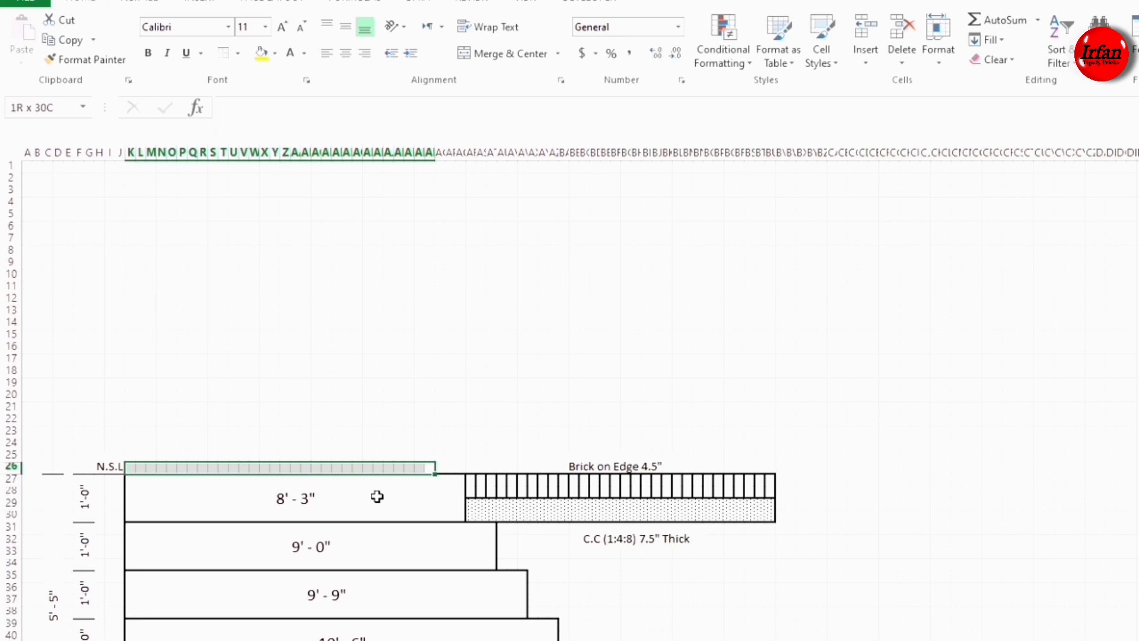
key("shift+Up")
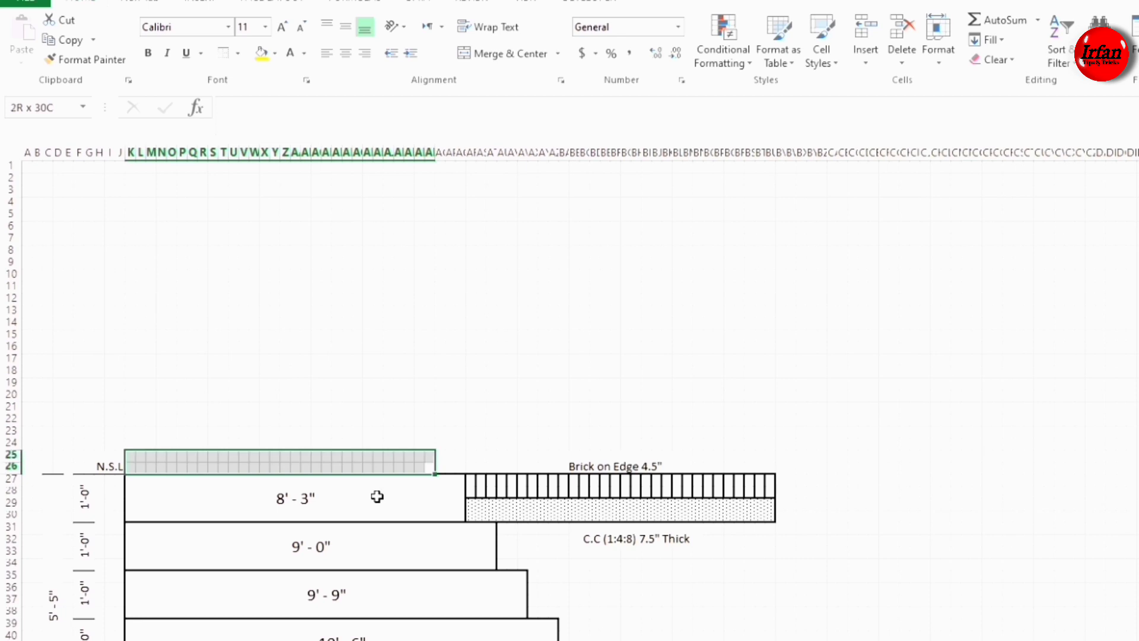
key("shift+Up")
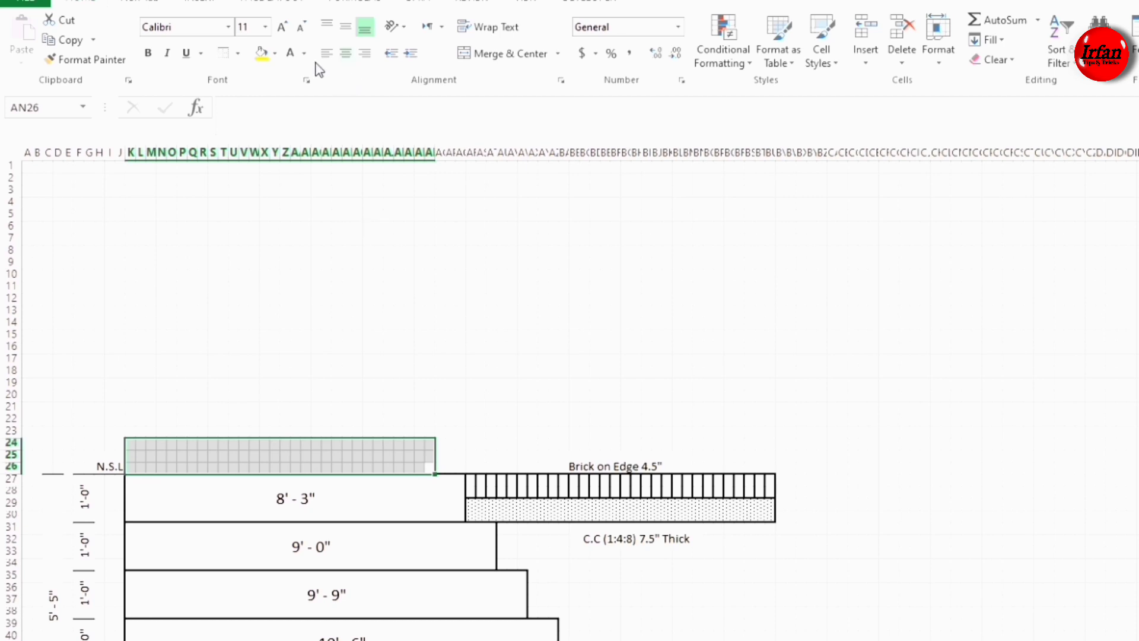
left_click(485, 54)
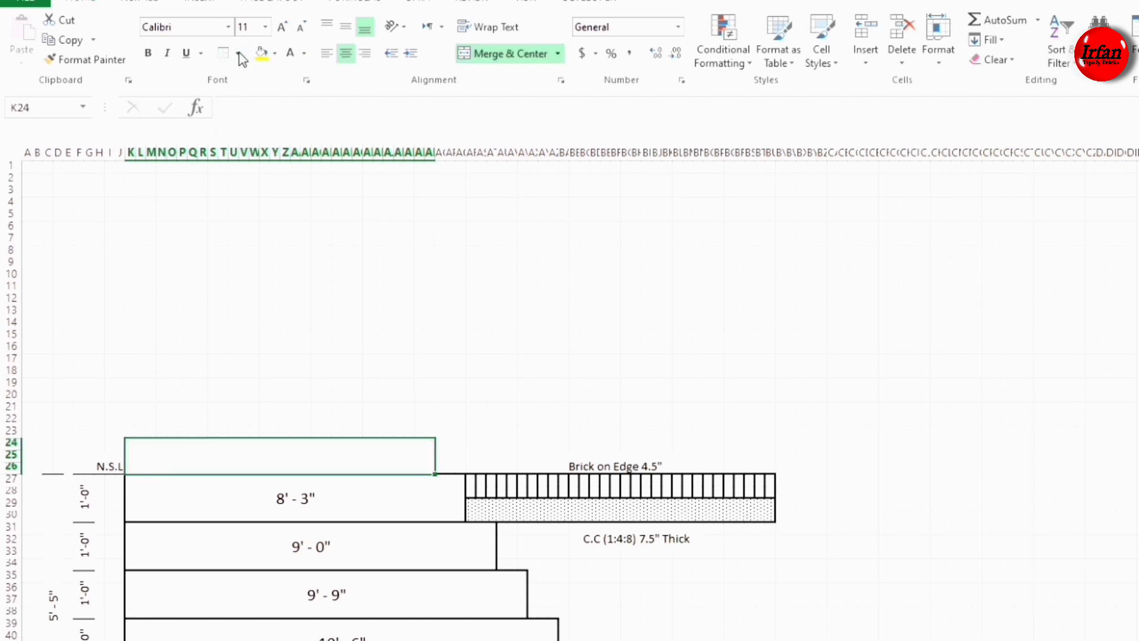
left_click(239, 55)
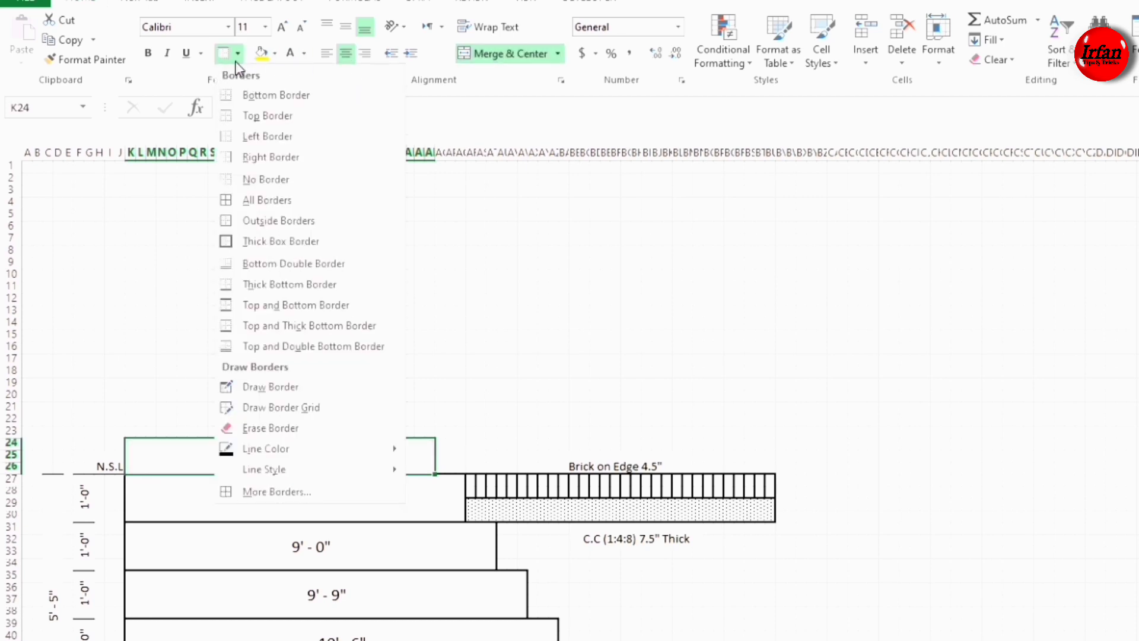
left_click(227, 241)
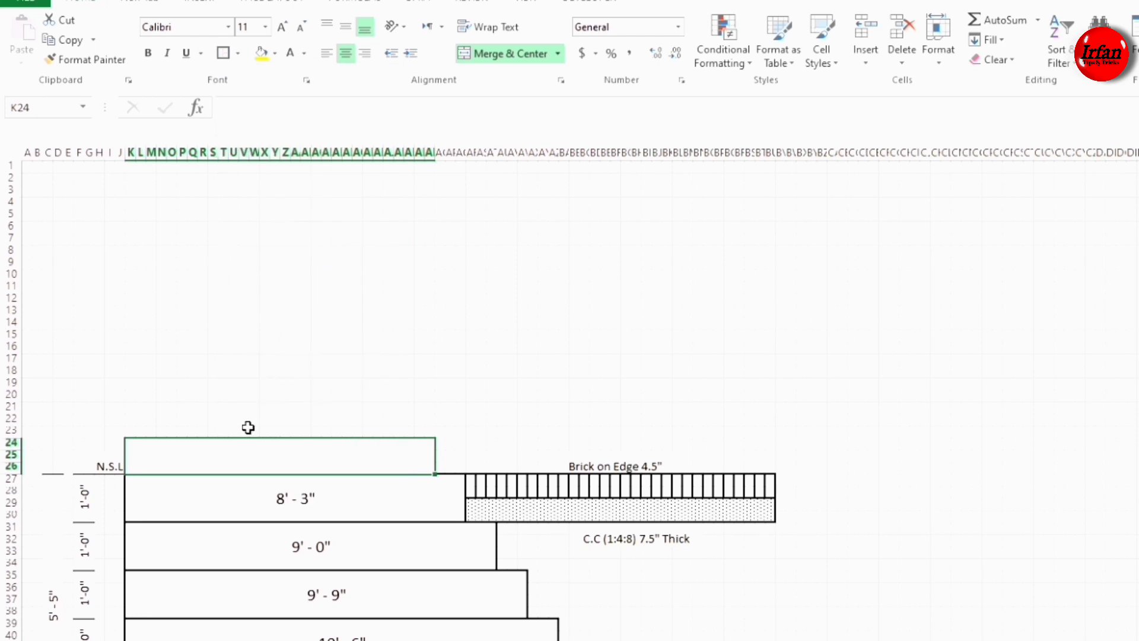
Step: Merge M21:AN23 above the block at K24 and outline it with a thick box border
left_click_drag(427, 431, 148, 431)
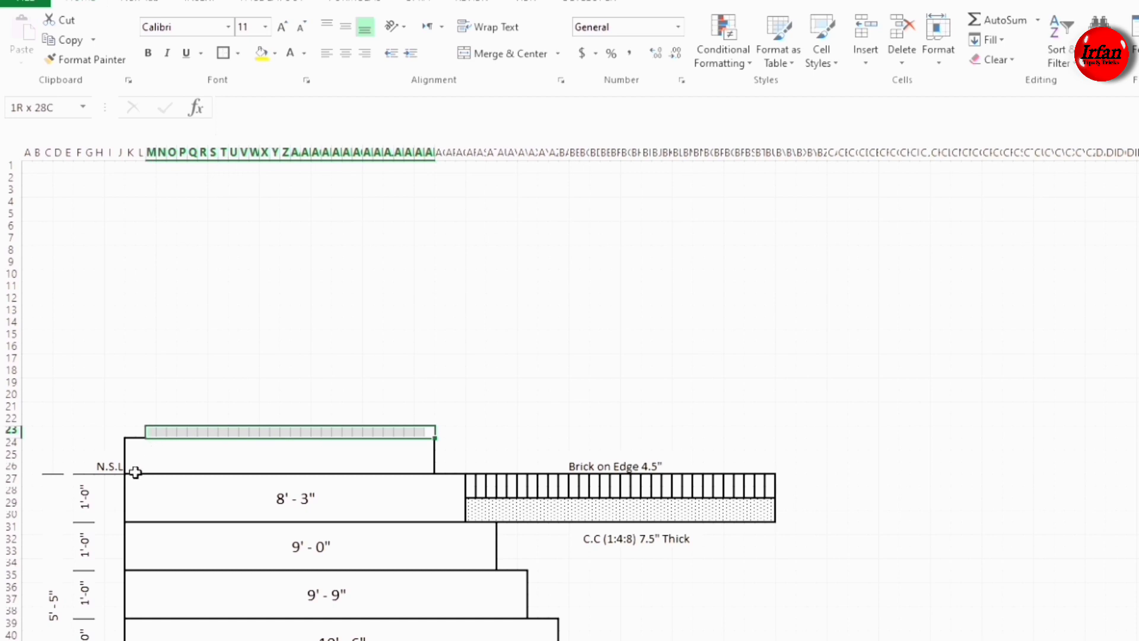
key("shift+Up")
key("shift+Up")
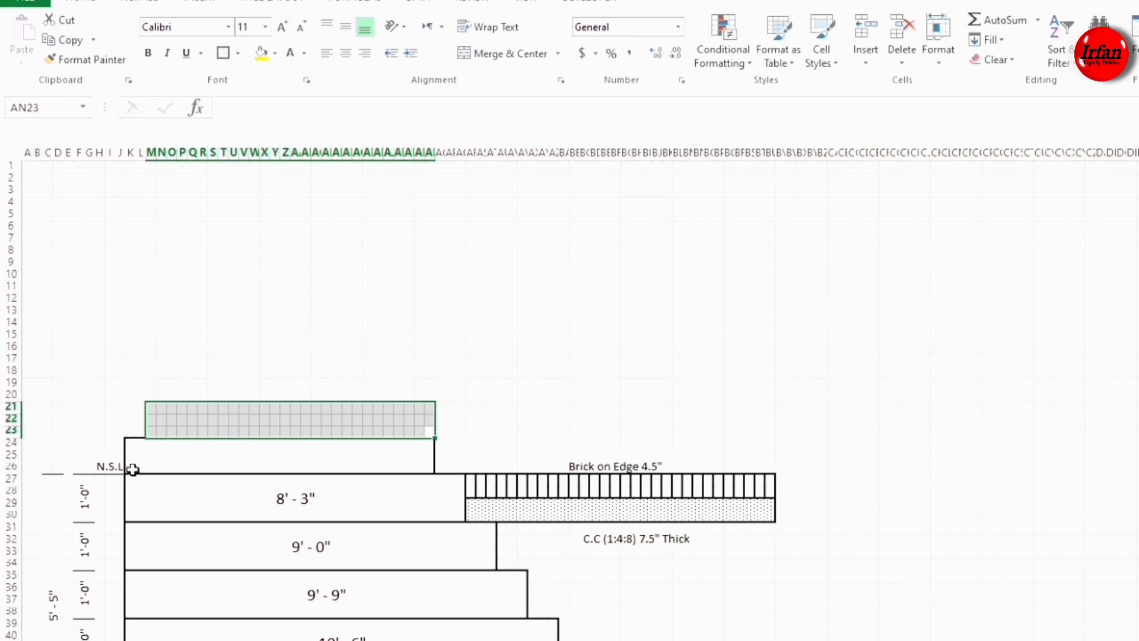
left_click(488, 53)
Step: Label the block at K24 7' - 6" and the block at M21 6' - 9"
left_click(276, 457)
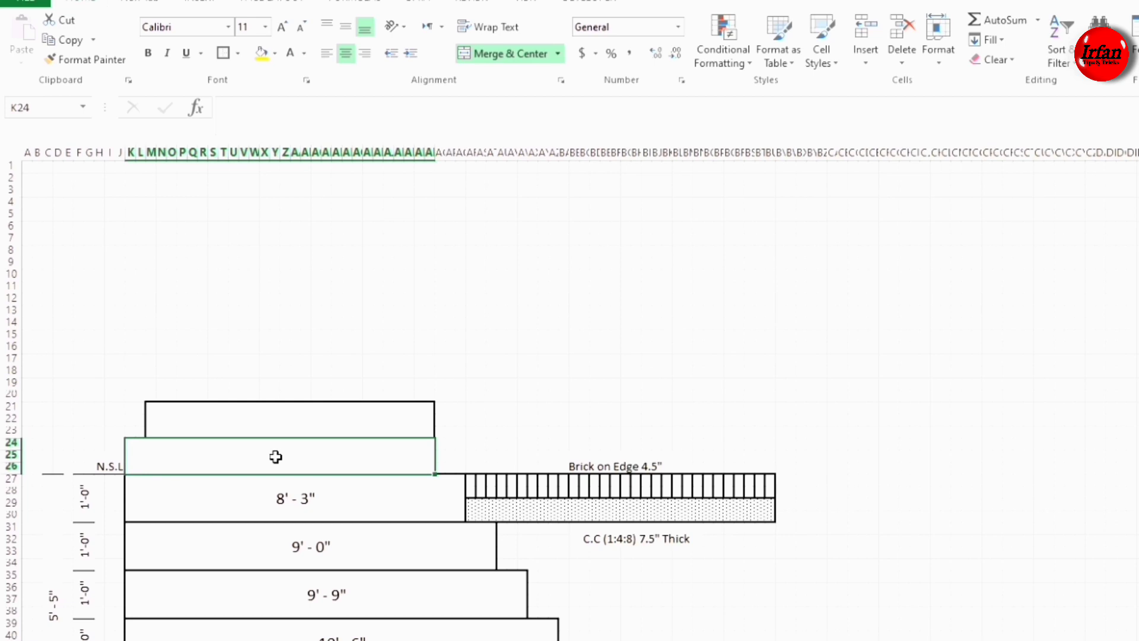
type("7' - 6\"")
left_click(257, 417)
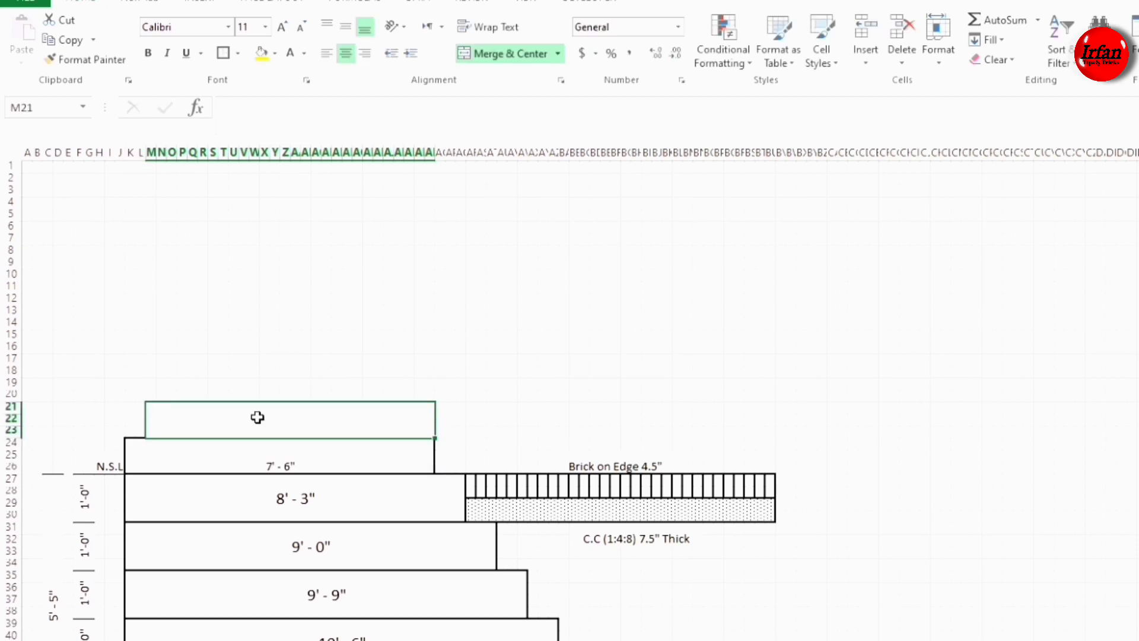
type("6")
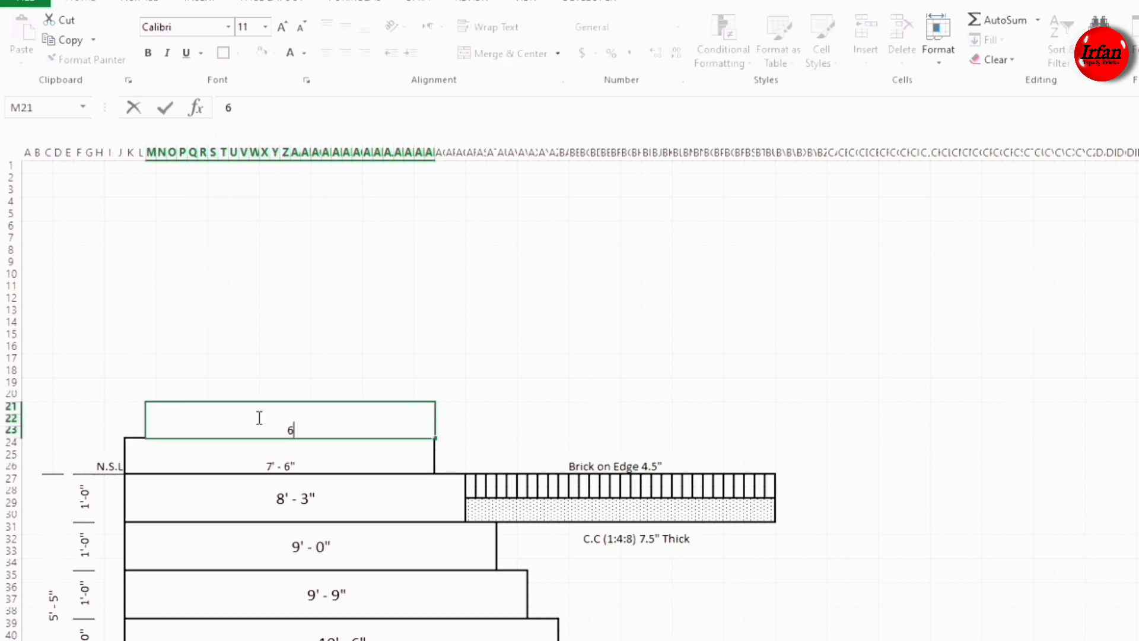
type("' - 9\"")
Step: Merge O18:AN20 into a thick-bordered block above the 6' - 9" block and label it 6' - 0"
key("Up")
key("shift+Left")
key("shift+Left")
key("shift+Left")
key("shift+Left")
key("shift+Left")
key("shift+Left")
key("shift+Left")
key("shift+Left")
key("shift+Left")
key("shift+Left")
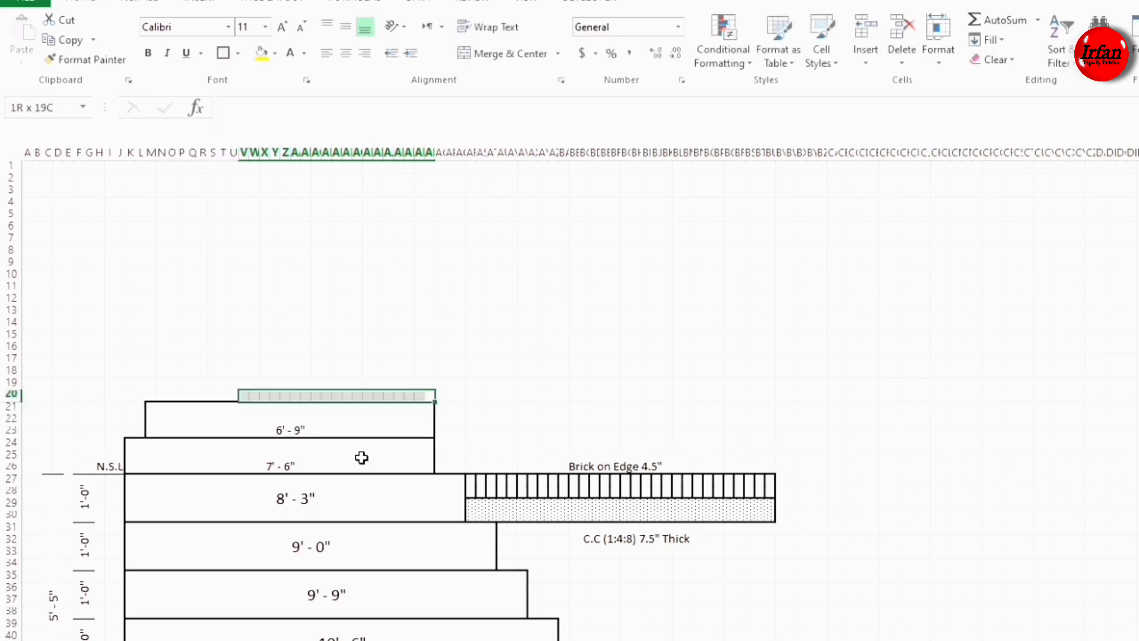
key("shift+Up")
key("shift+Up")
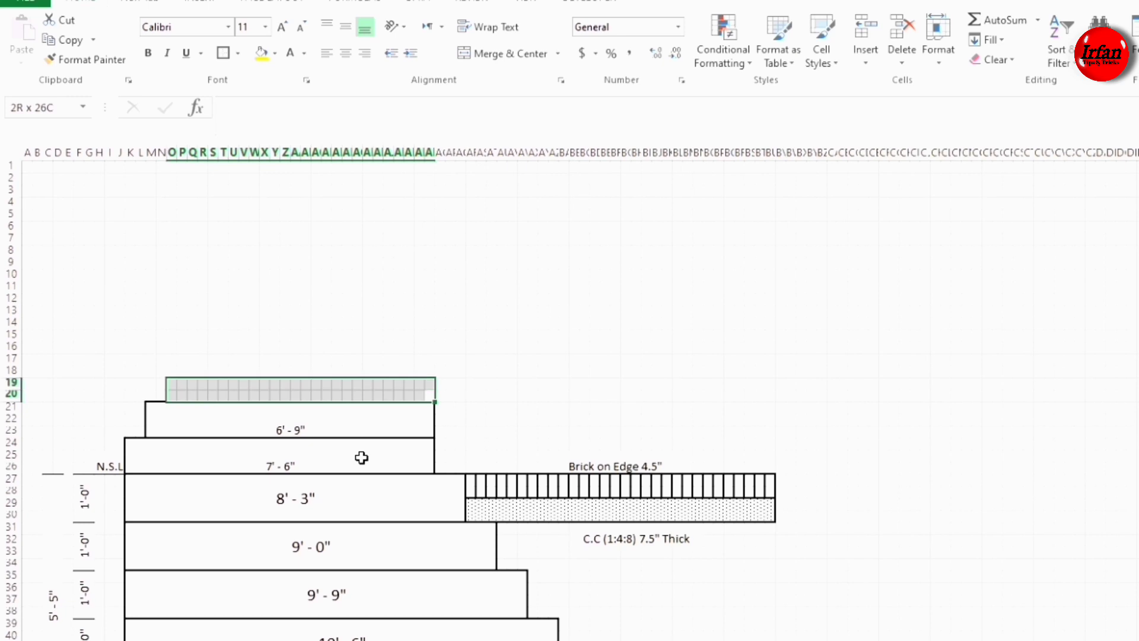
left_click(490, 57)
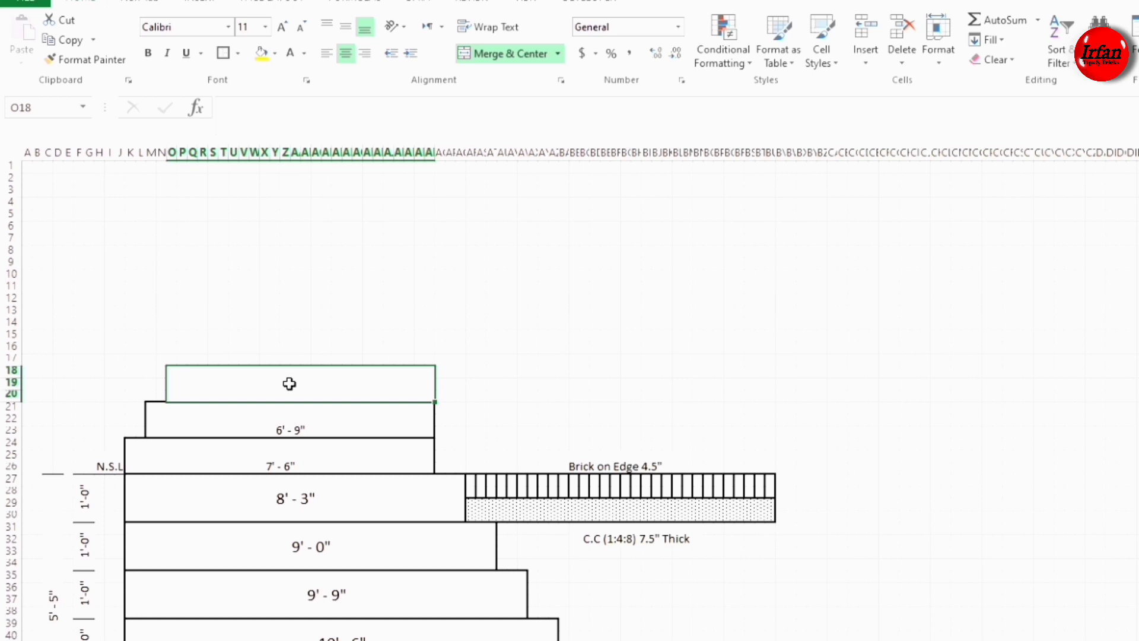
type("6")
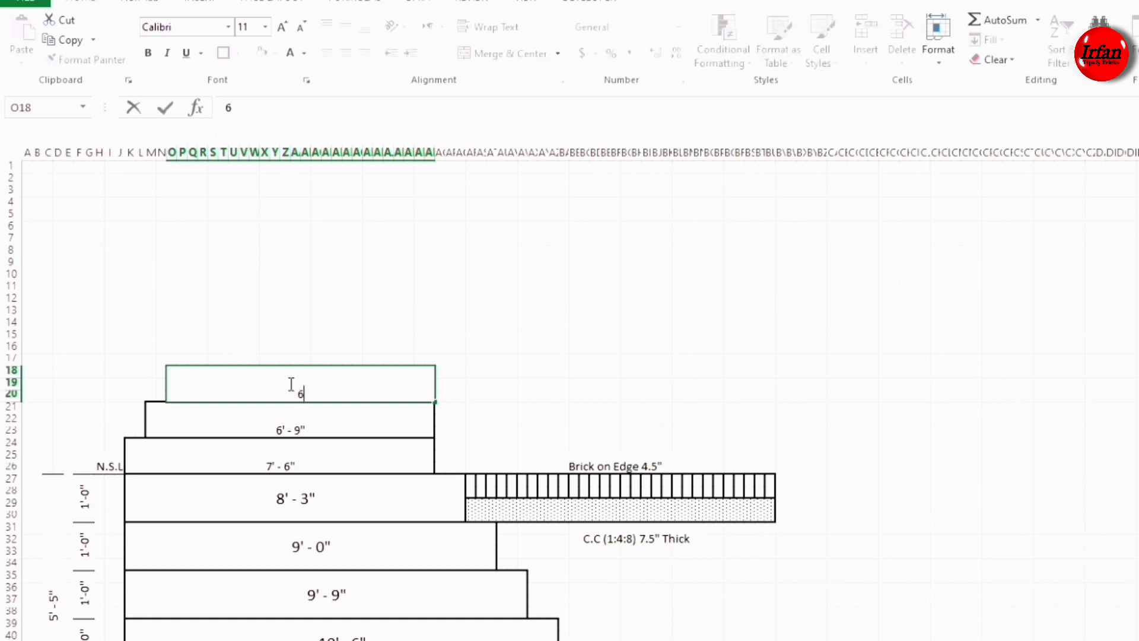
type("' - 0\"")
Step: Merge Q15:AN17 into a thick-bordered block above the 6' - 0" block and label it 5' - 3"
left_click_drag(430, 359, 198, 339)
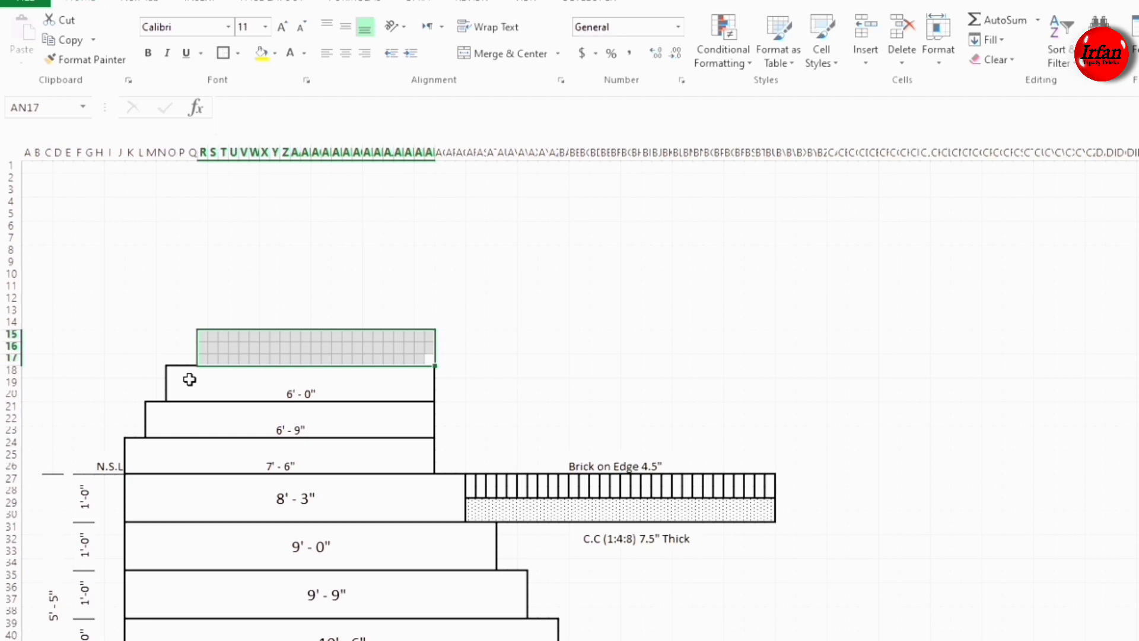
key("shift+Left")
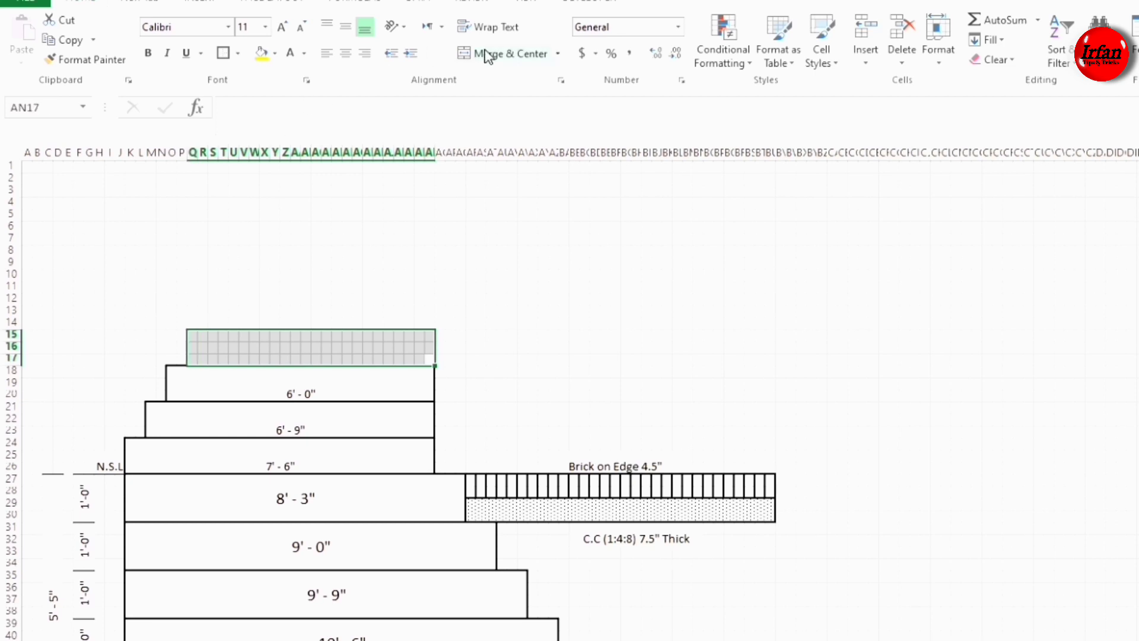
left_click(488, 54)
left_click(225, 52)
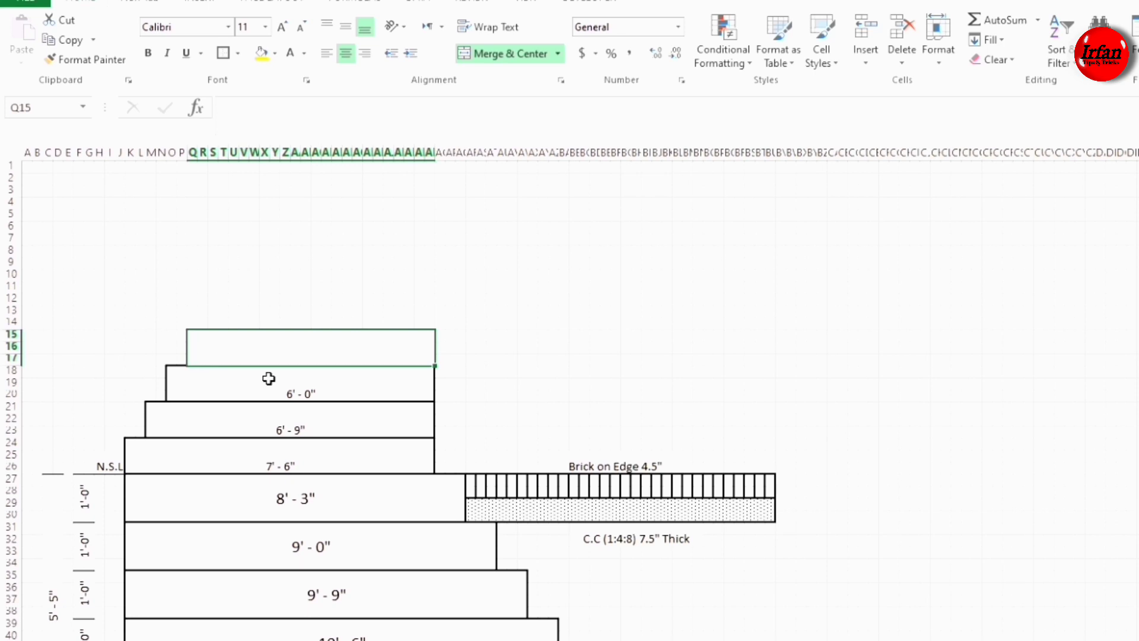
type("5' ")
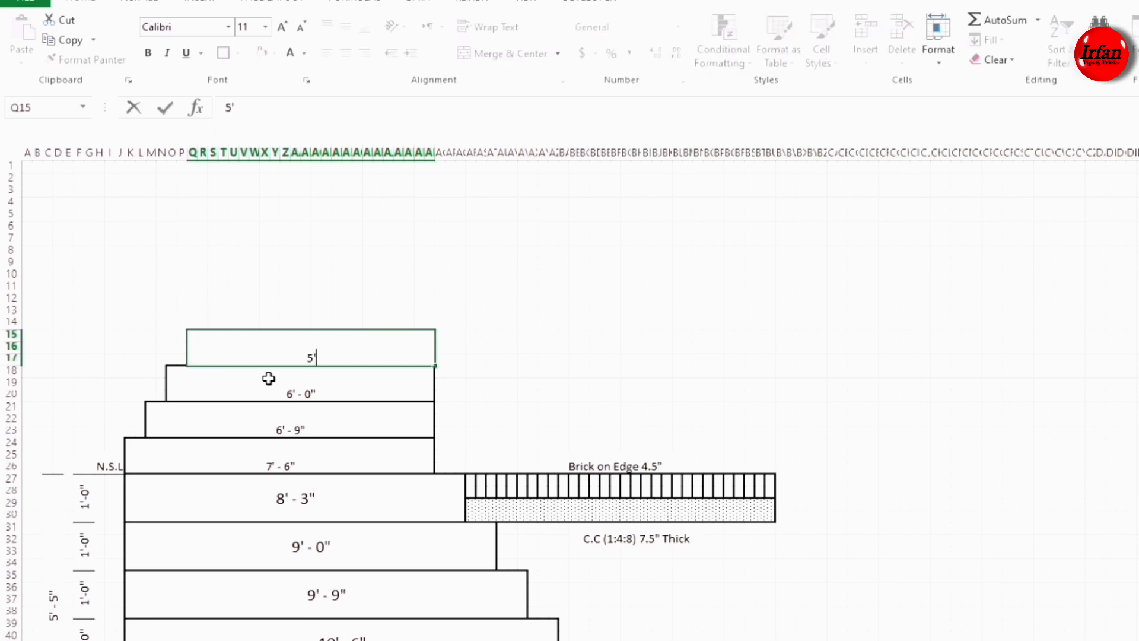
type("- 3\"")
Step: Merge S12:AN14 into a thick-bordered block above the 5' - 3" block and label it 4' - 6"
left_click_drag(429, 323, 209, 321)
key("shift+Up")
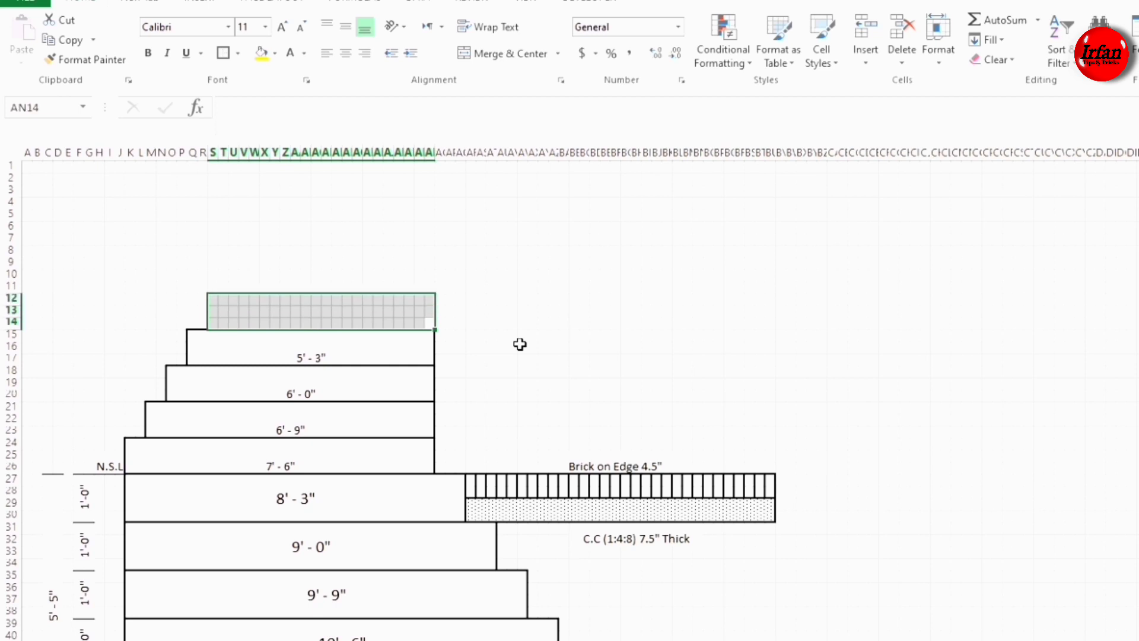
left_click(483, 55)
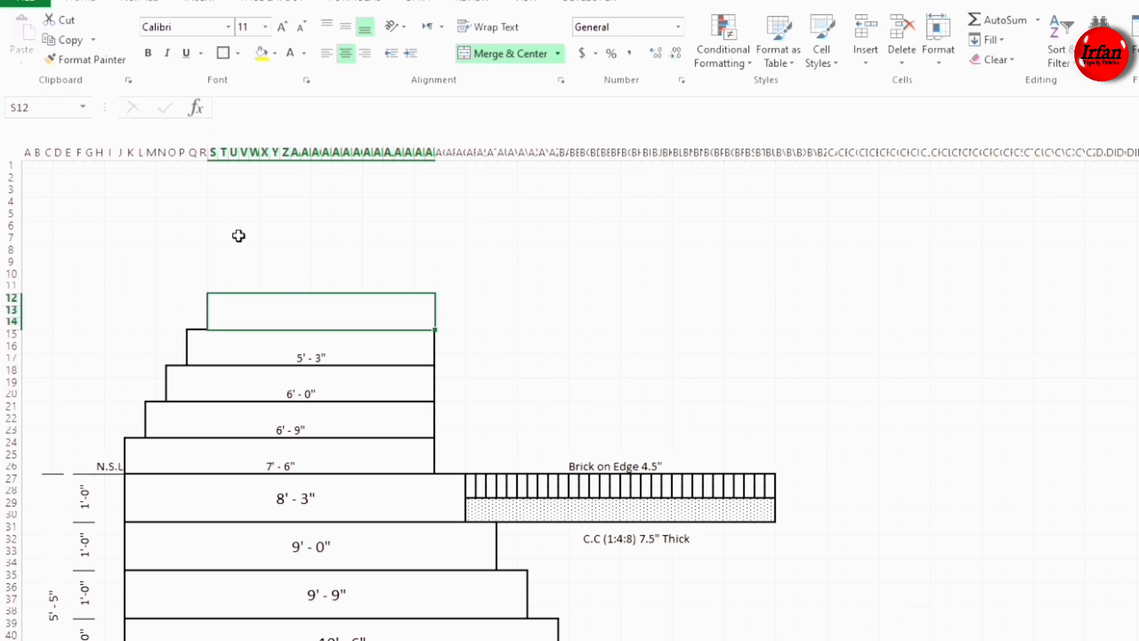
type("4")
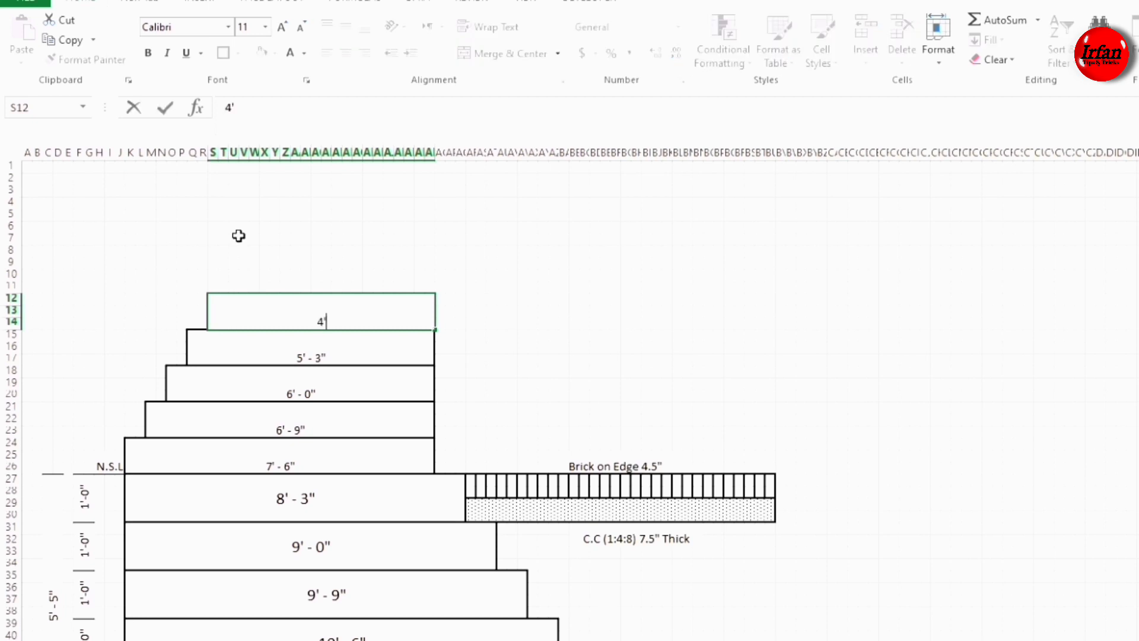
type("' - 6\"")
Step: Merge U9:AN11 into a thick-bordered block above the 4' - 6" block and label it 3' - 9"
left_click(430, 287)
key("shift+Left")
key("shift+Left")
key("shift+Left")
key("shift+Left")
key("shift+Left")
key("shift+Left")
key("shift+Left")
key("shift+Left")
key("shift+Left")
key("shift+Left")
key("shift+Left")
key("shift+Left")
key("shift+Left")
key("shift+Left")
key("shift+Left")
key("shift+Left")
key("shift+Left")
key("shift+Left")
key("shift+Left")
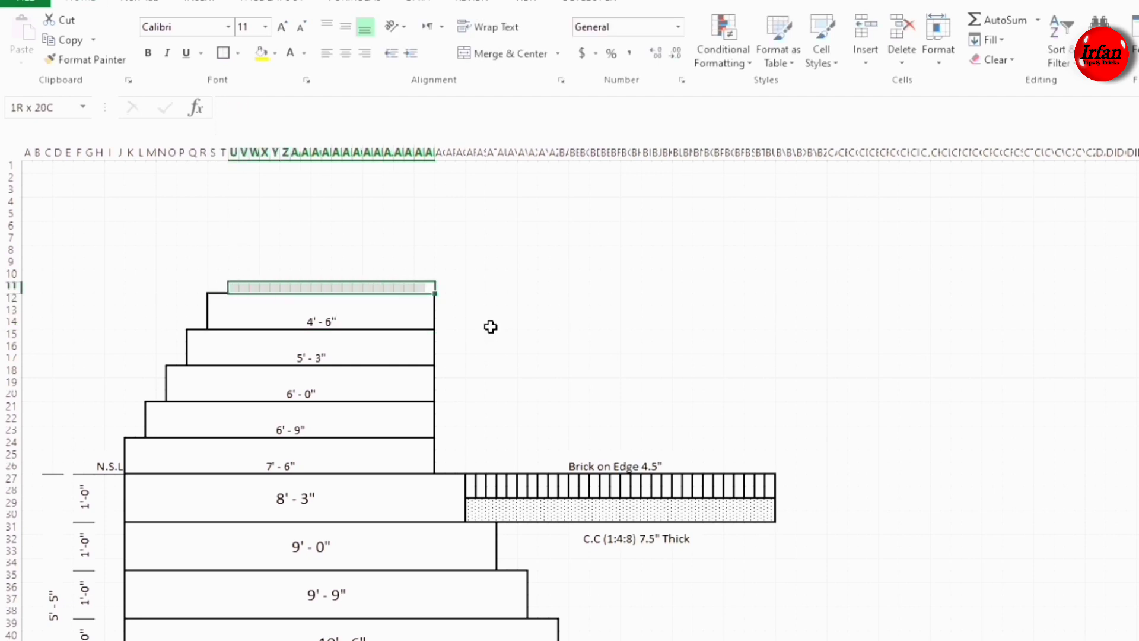
key("shift+Up")
key("shift+Up")
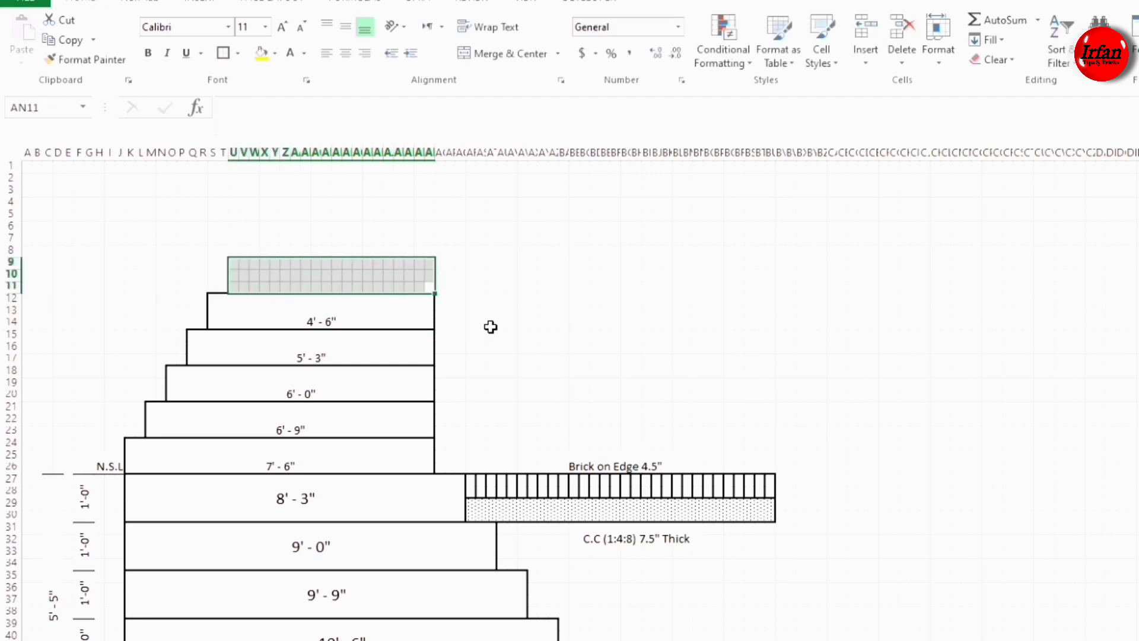
left_click(474, 55)
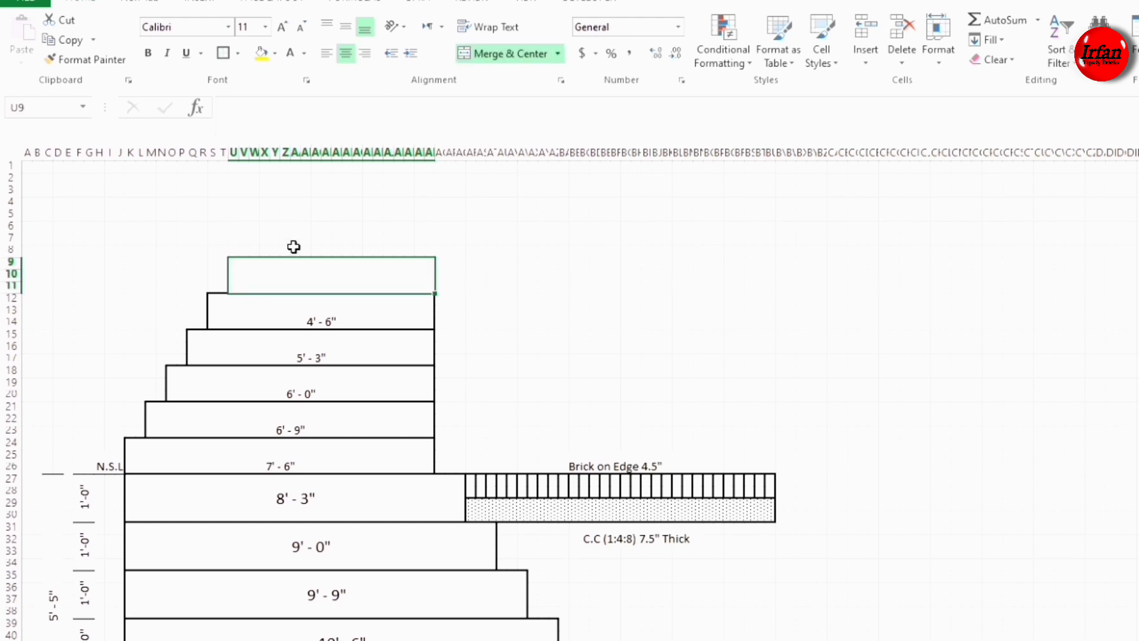
type("3")
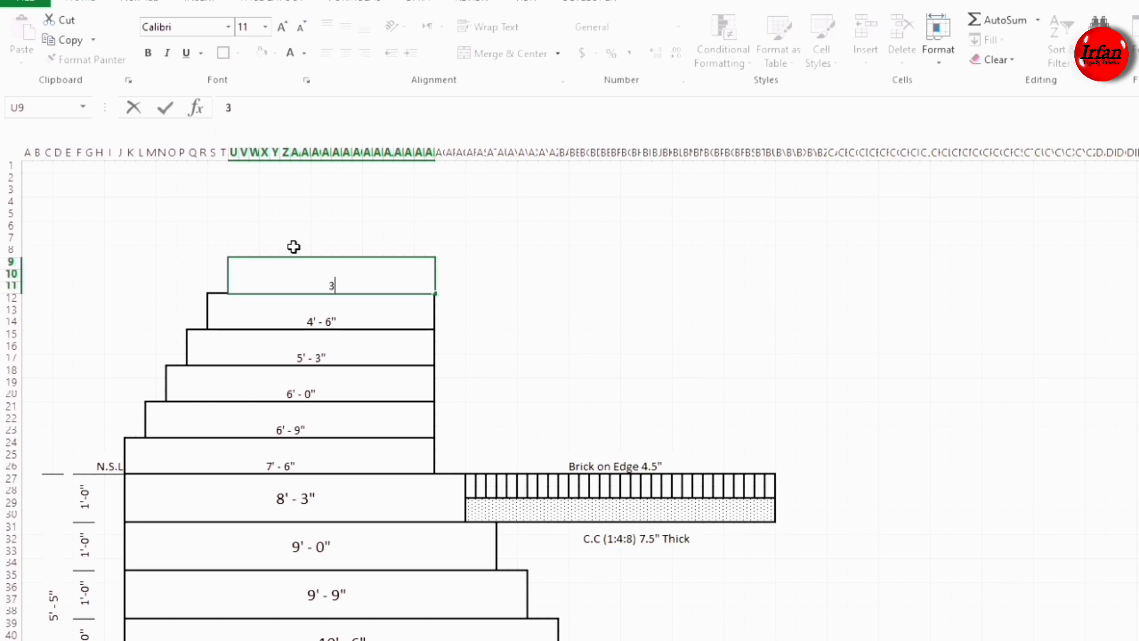
type("' - 9\"")
Step: Merge W6:AN8 into a thick-bordered block above the 3' - 9" block and label it 3' -0"
left_click_drag(425, 249, 255, 244)
left_click_drag(432, 202, 433, 200)
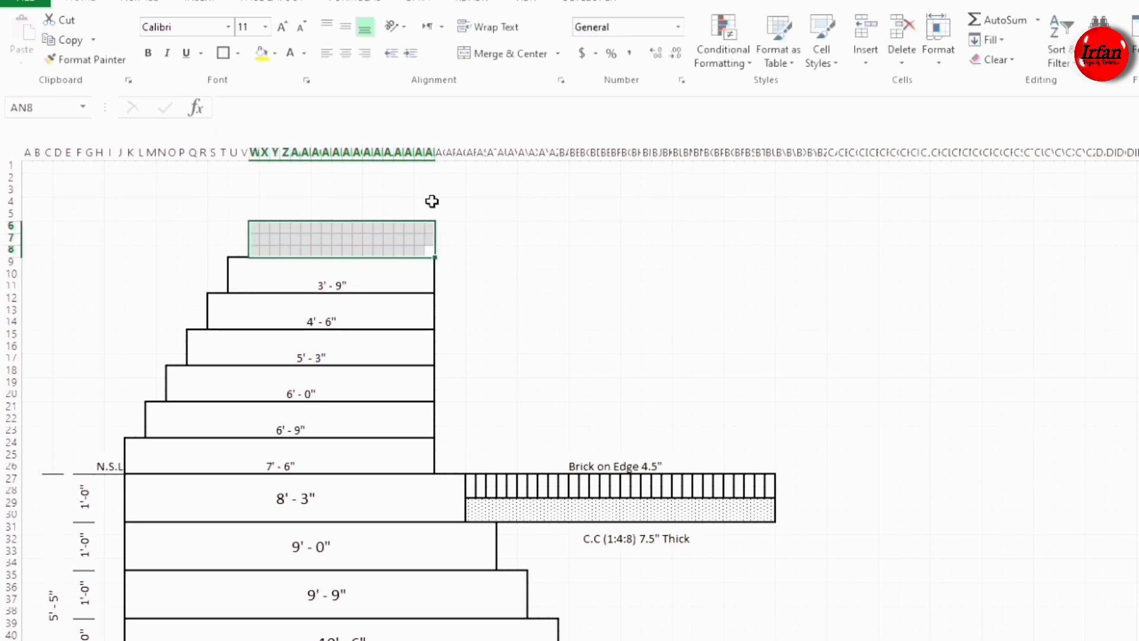
left_click(504, 54)
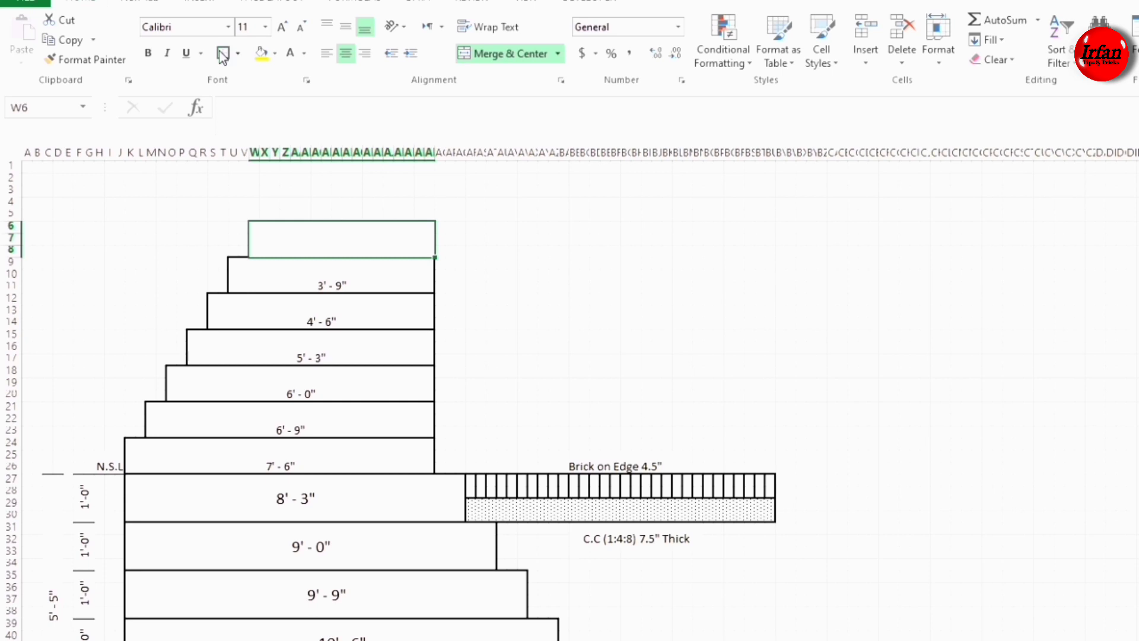
type("3'")
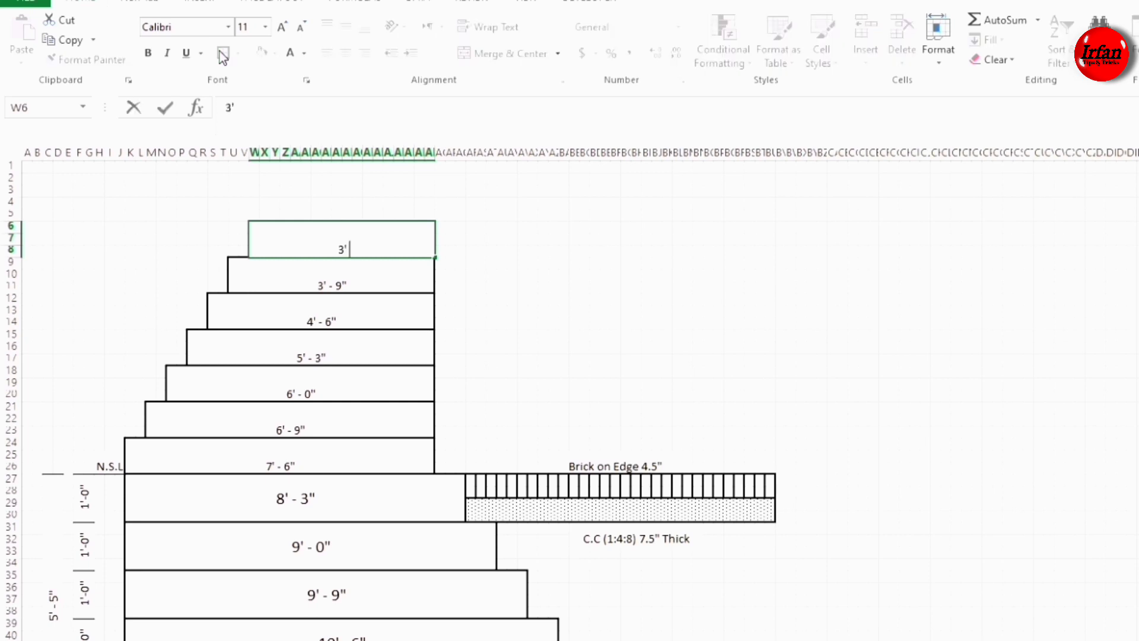
type(" -0\"")
Step: Merge Z4:AN5 into a thick-bordered block above the 3' -0" block and label it 2' - 3"
key("shift+Left")
key("shift+Left")
key("shift+Left")
key("shift+Left")
key("shift+Left")
key("shift+Left")
key("shift+Left")
key("shift+Left")
key("shift+Left")
key("shift+Left")
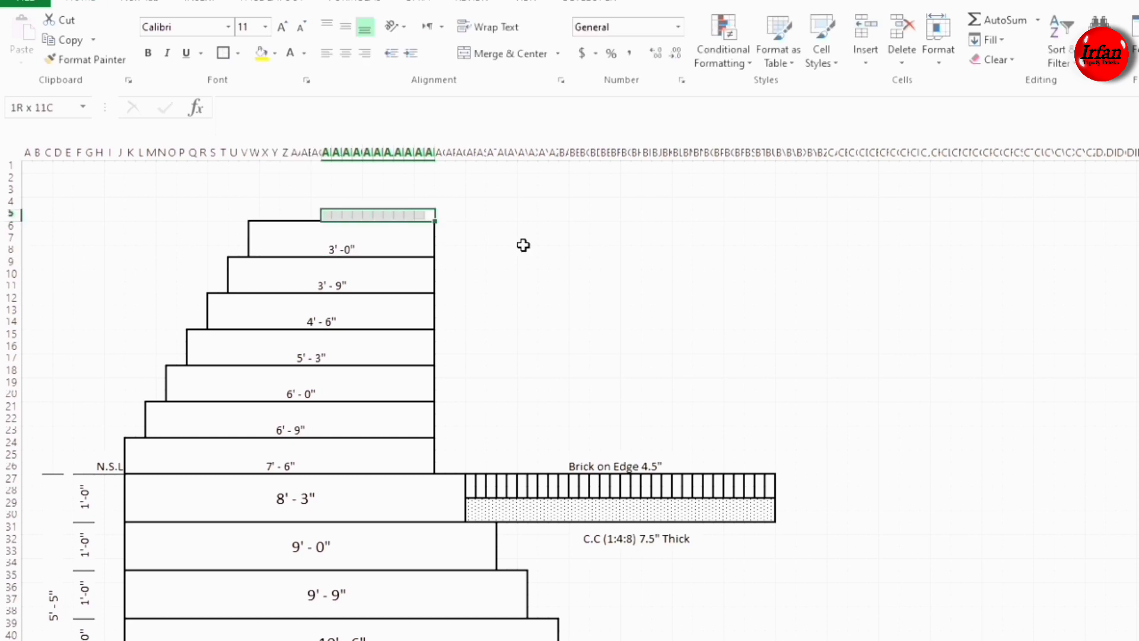
key("shift+Left")
key("shift+Left")
key("shift+Left")
key("shift+Left")
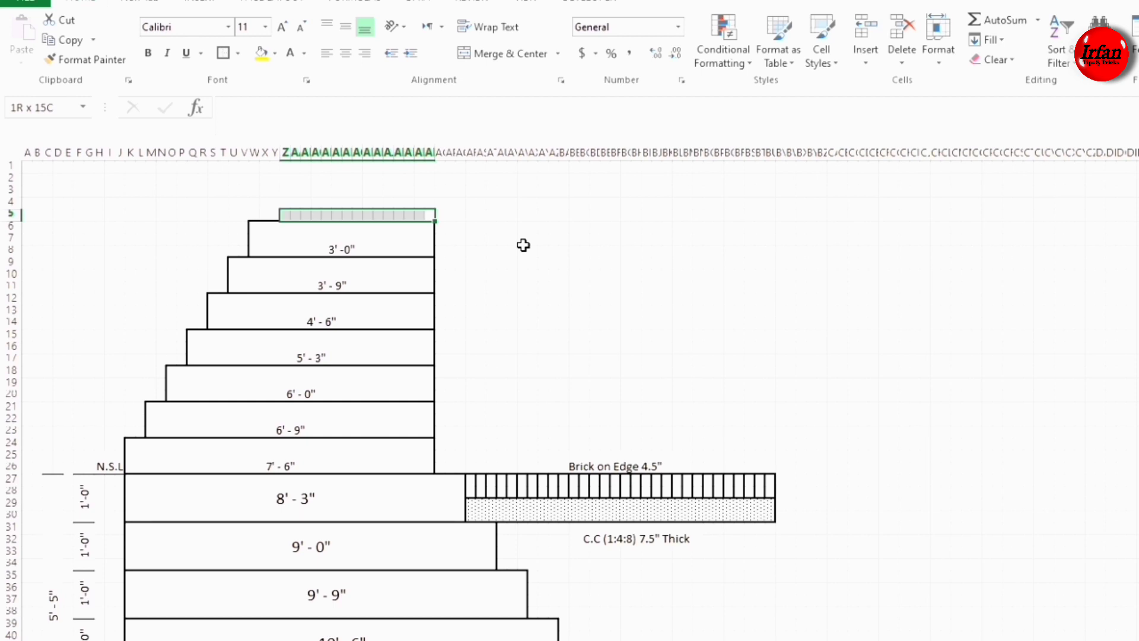
key("shift+Right")
key("shift+Up")
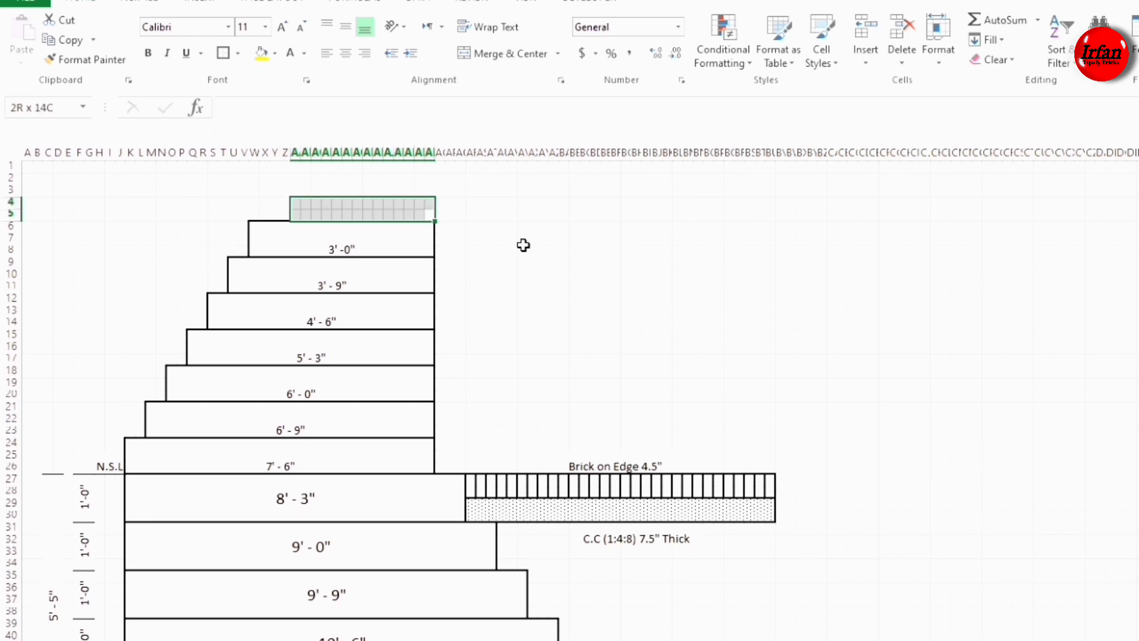
key("shift+Left")
left_click(503, 55)
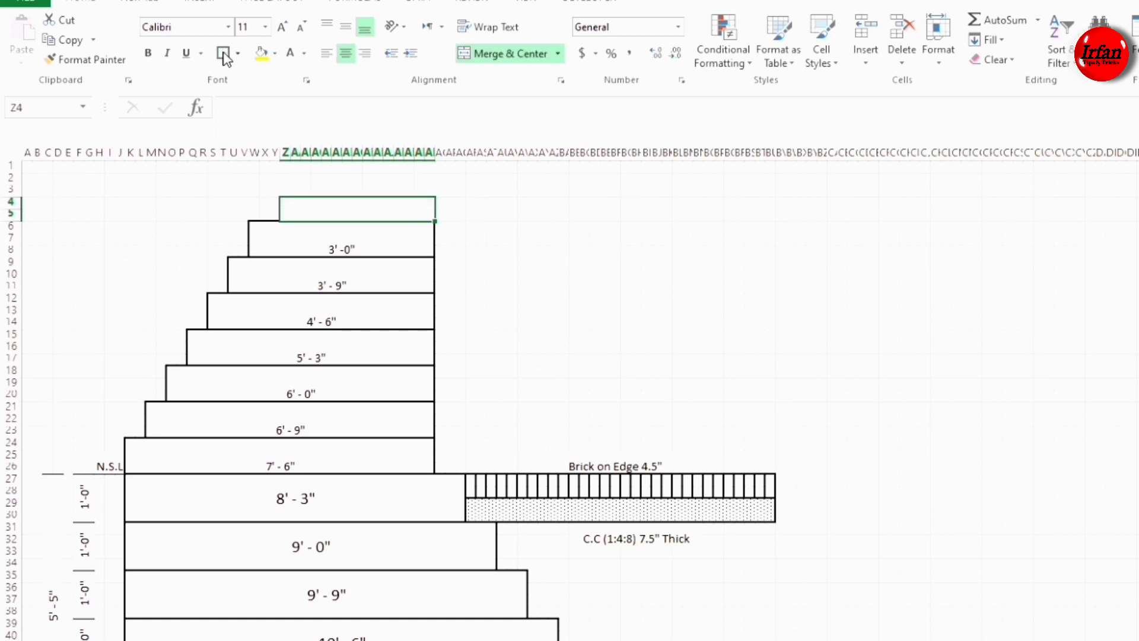
type("2'")
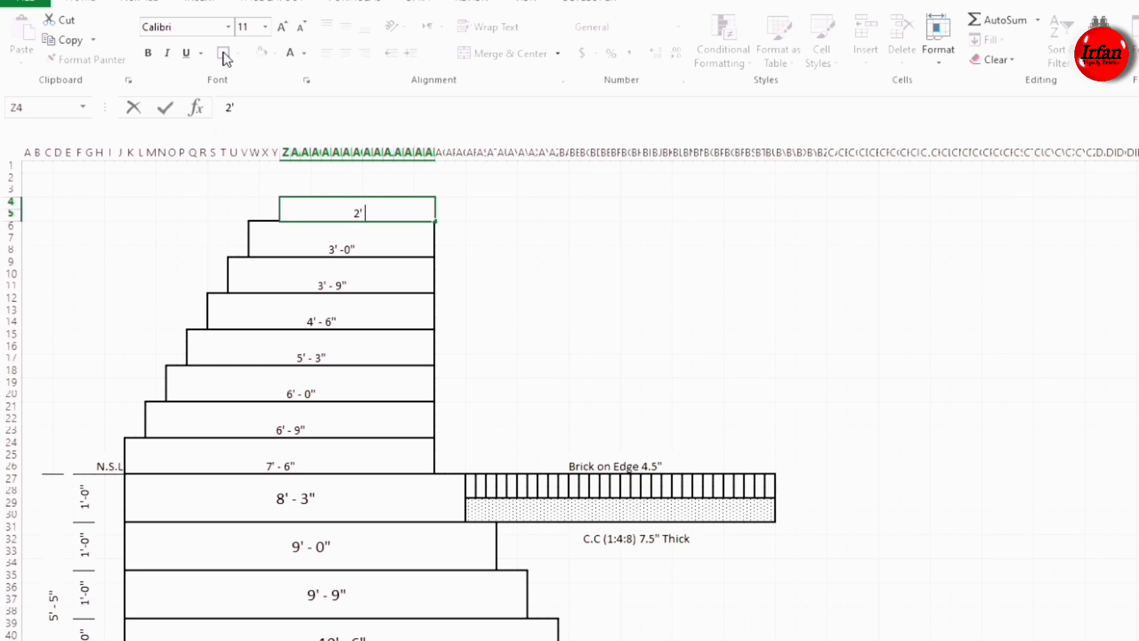
type("- 3\"")
Step: Set the labels of the blocks from 7' - 6" up to 2' - 3" to font size 14 and middle-align them vertically
left_click(511, 274)
left_click_drag(356, 457, 358, 210)
left_click(283, 28)
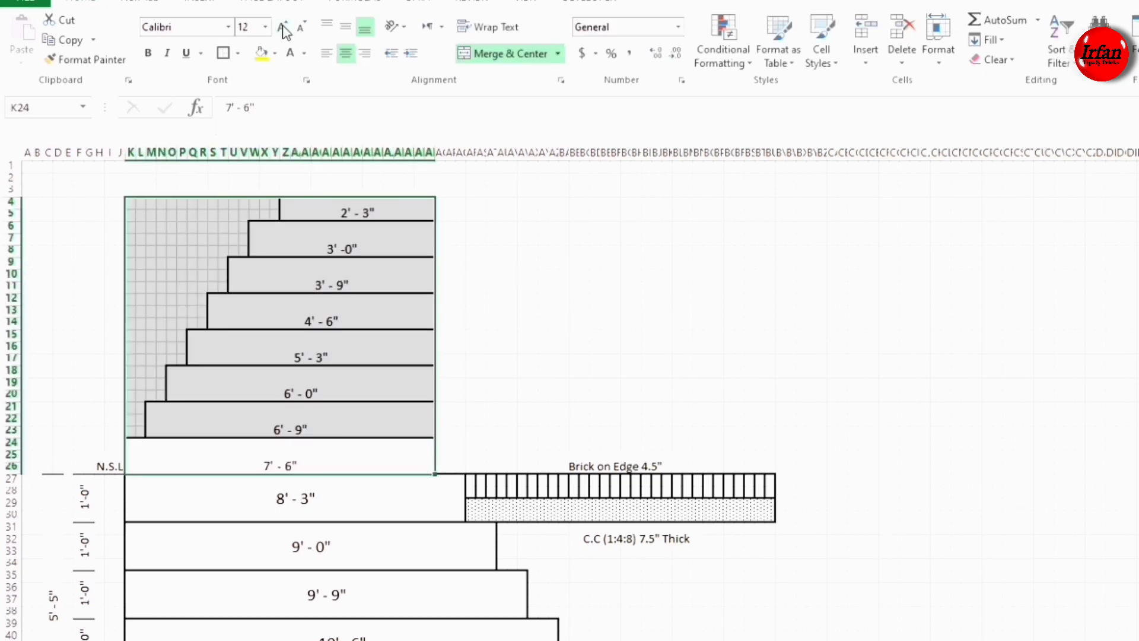
left_click(284, 27)
left_click(345, 27)
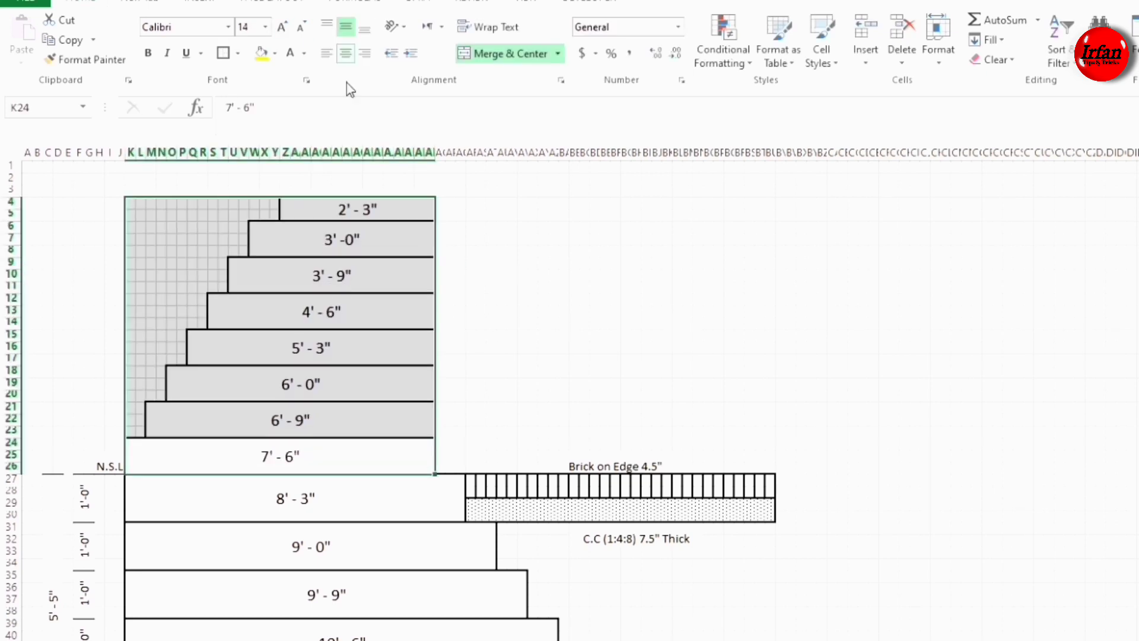
left_click(507, 313)
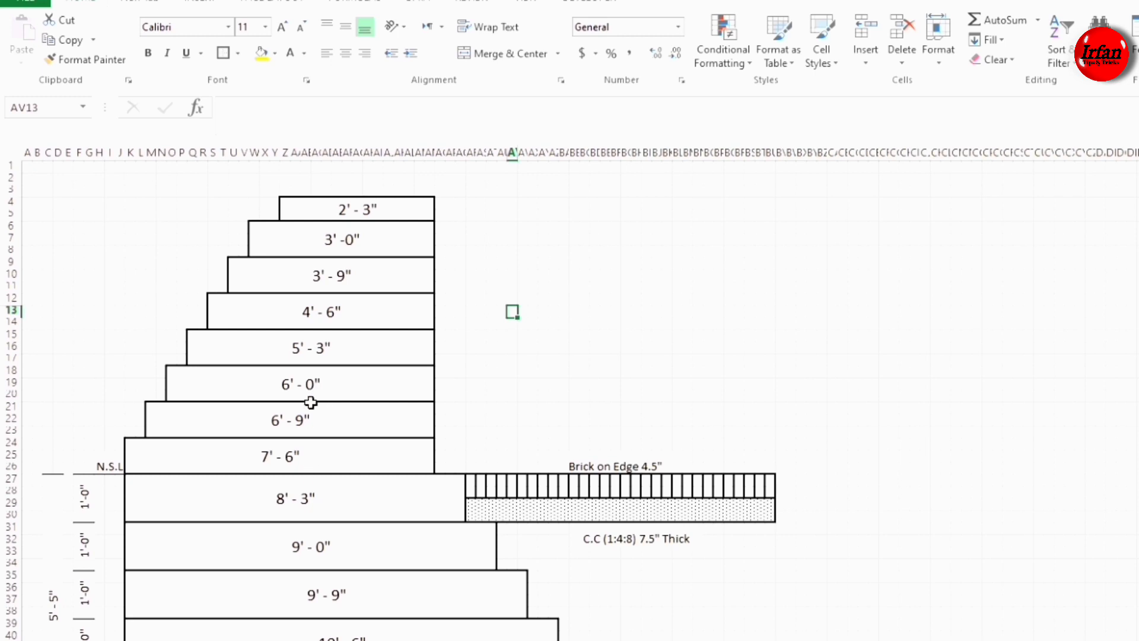
Step: Merge C4:D26 beside the blocks above N.S.L into one dimension cell and give it top and bottom borders
left_click_drag(48, 468, 296, 211)
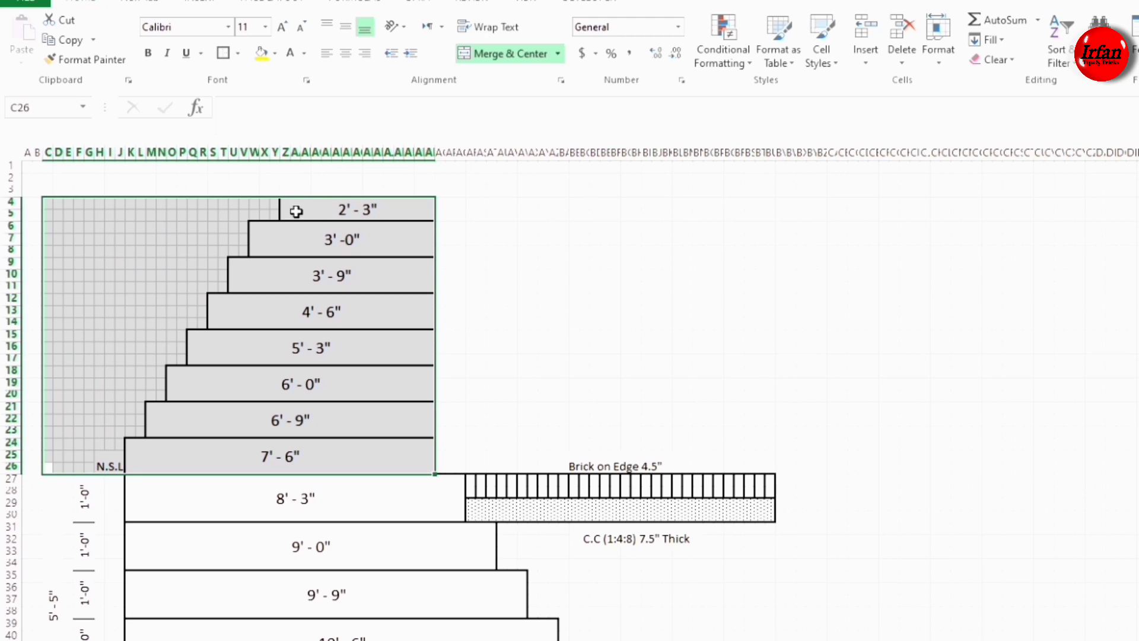
key("shift+Left")
key("shift+Left")
key("shift+Left")
key("shift+Left")
key("shift+Left")
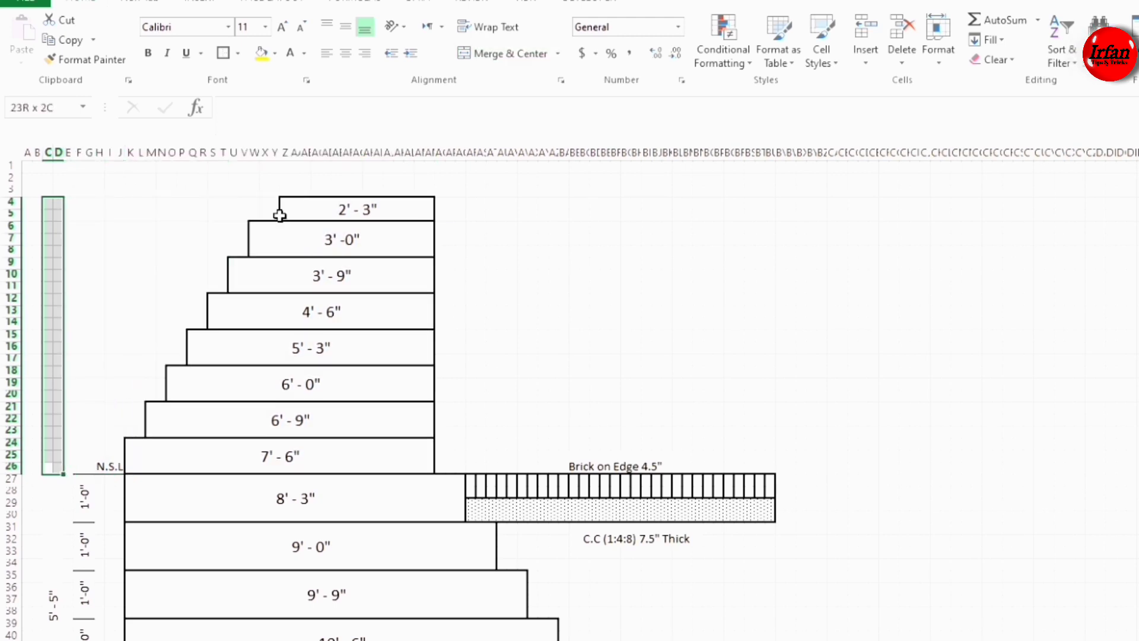
left_click(475, 58)
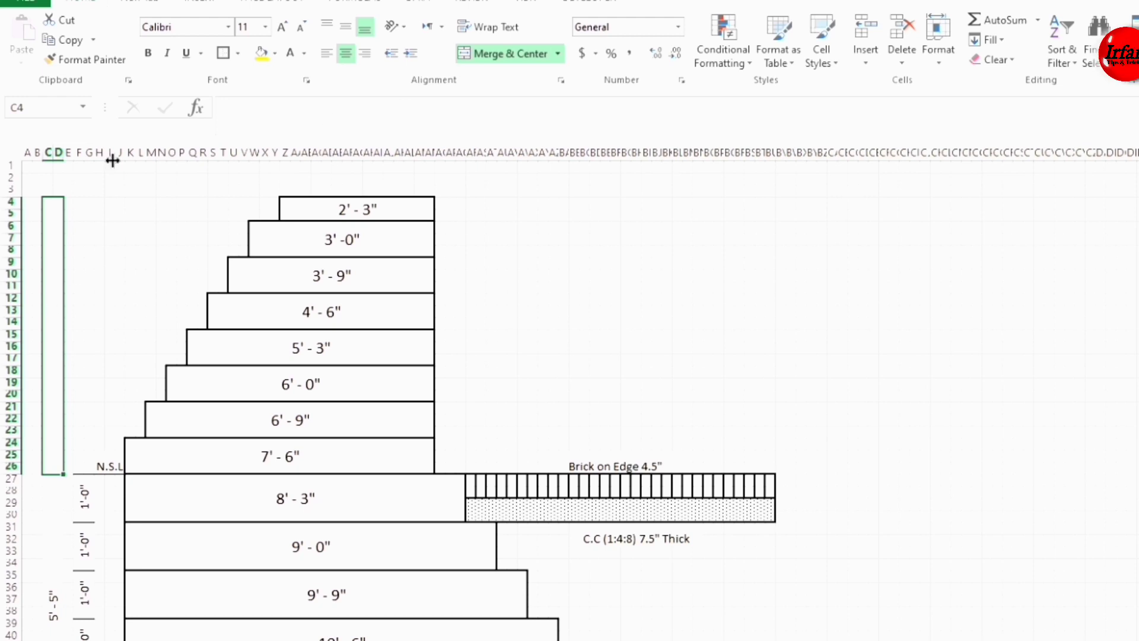
left_click(237, 53)
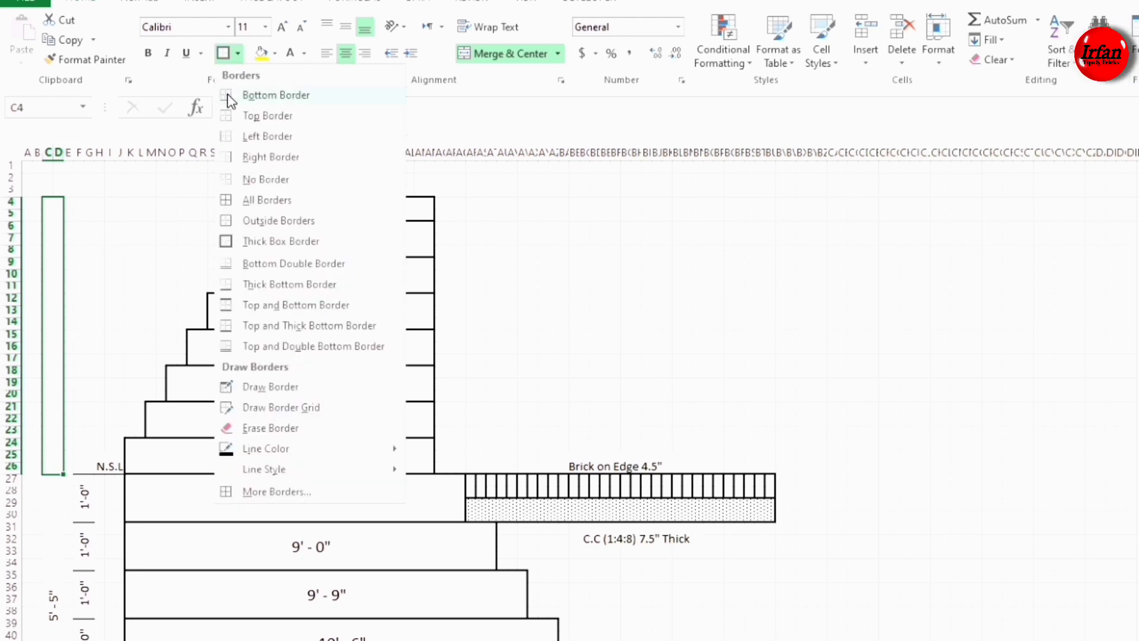
left_click(231, 94)
left_click(238, 53)
left_click(227, 111)
Step: Merge F24:G26 beside the 7' - 6" block and add top and bottom borders to it
left_click_drag(83, 443, 83, 469)
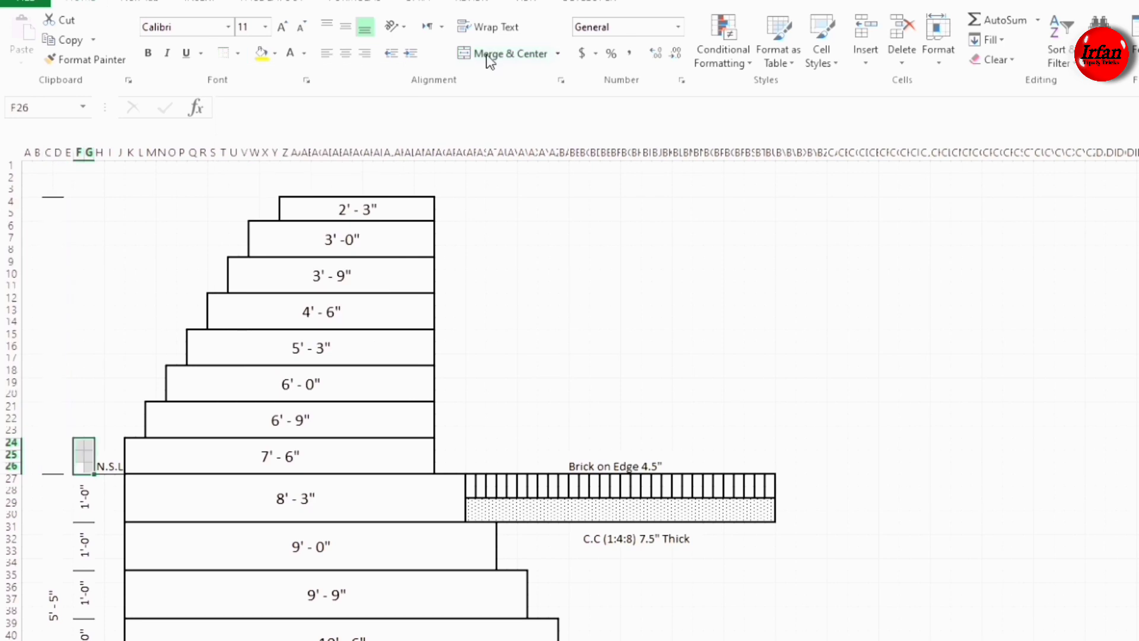
left_click(238, 53)
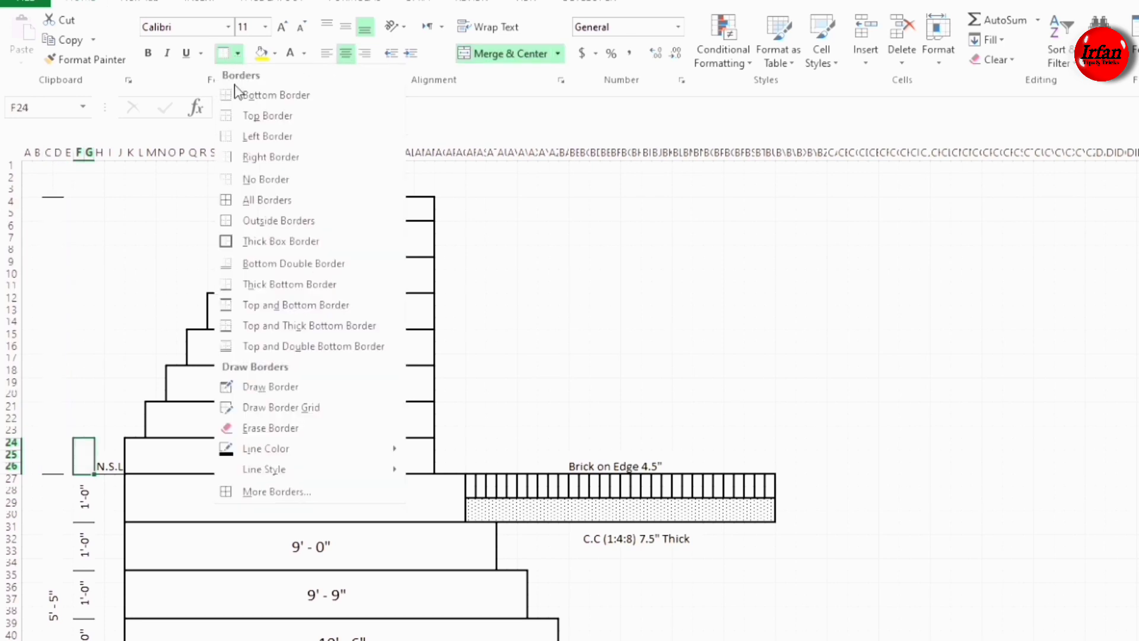
left_click(225, 115)
left_click(237, 53)
left_click(226, 95)
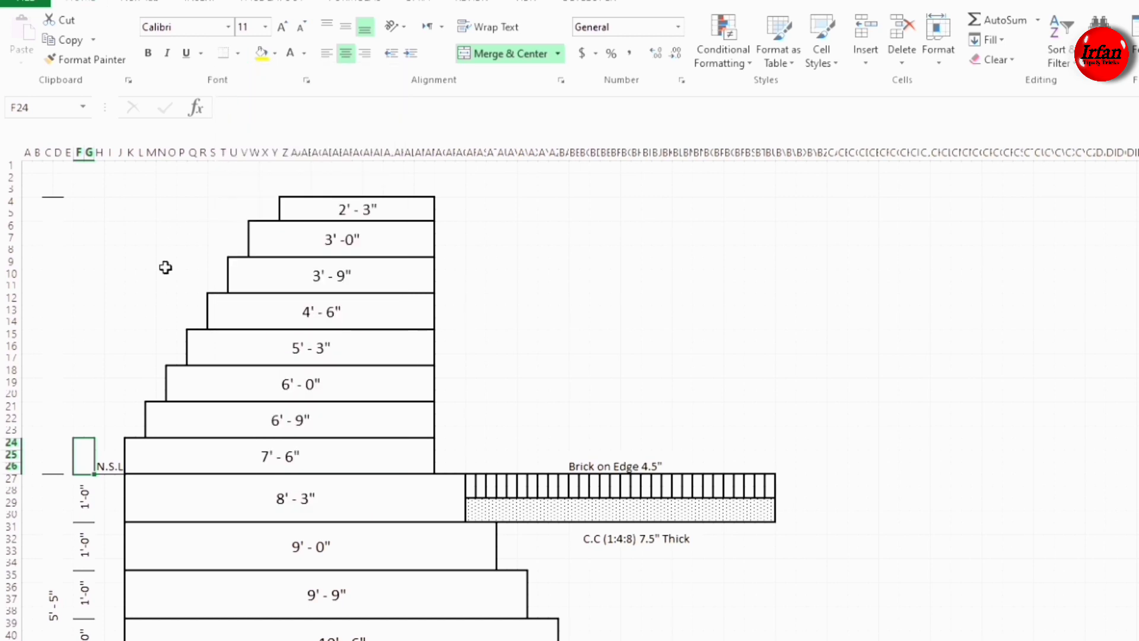
Step: Label the merged cell F24 9", rotate its text 90 degrees and centre it vertically
type("9\"")
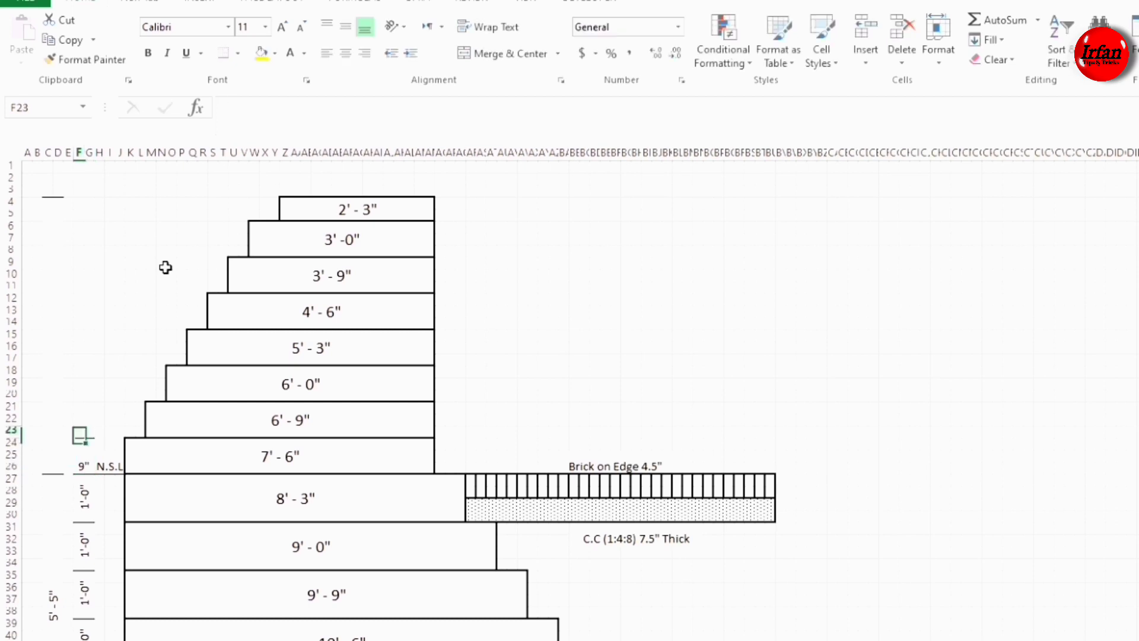
key("ctrl+Return")
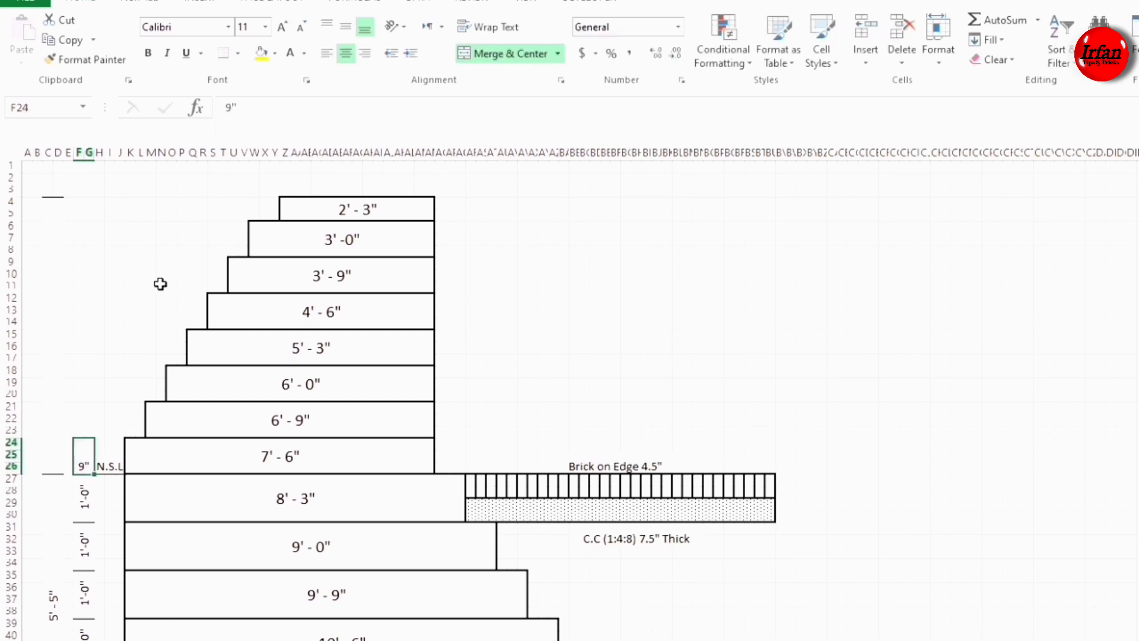
right_click(84, 453)
left_click(146, 382)
left_click(371, 259)
left_click(59, 308)
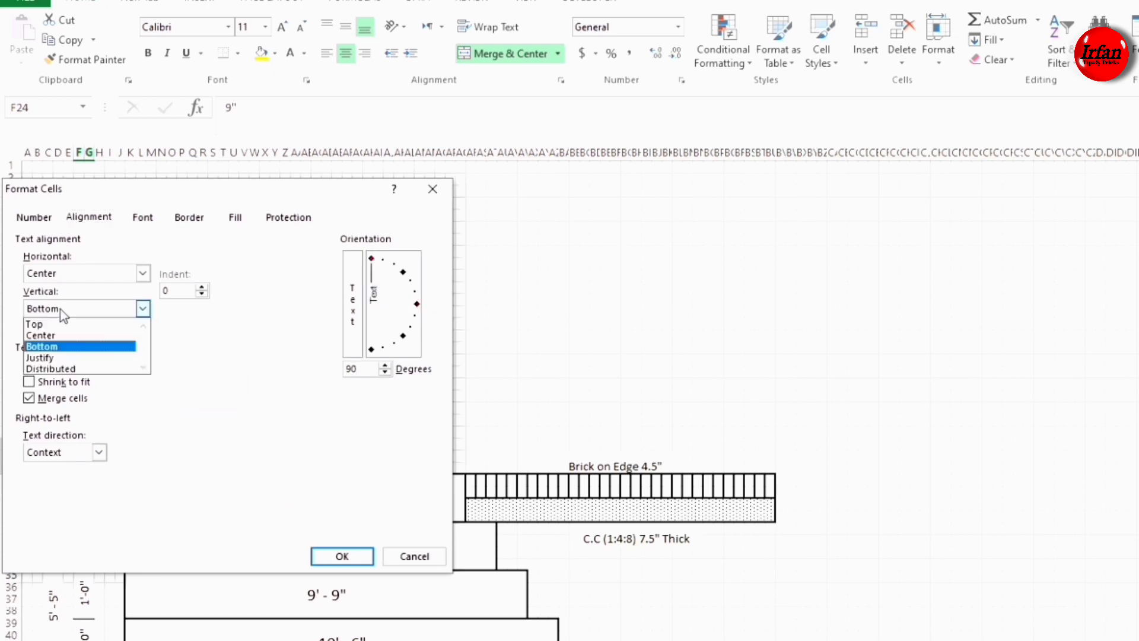
left_click(54, 333)
left_click(338, 557)
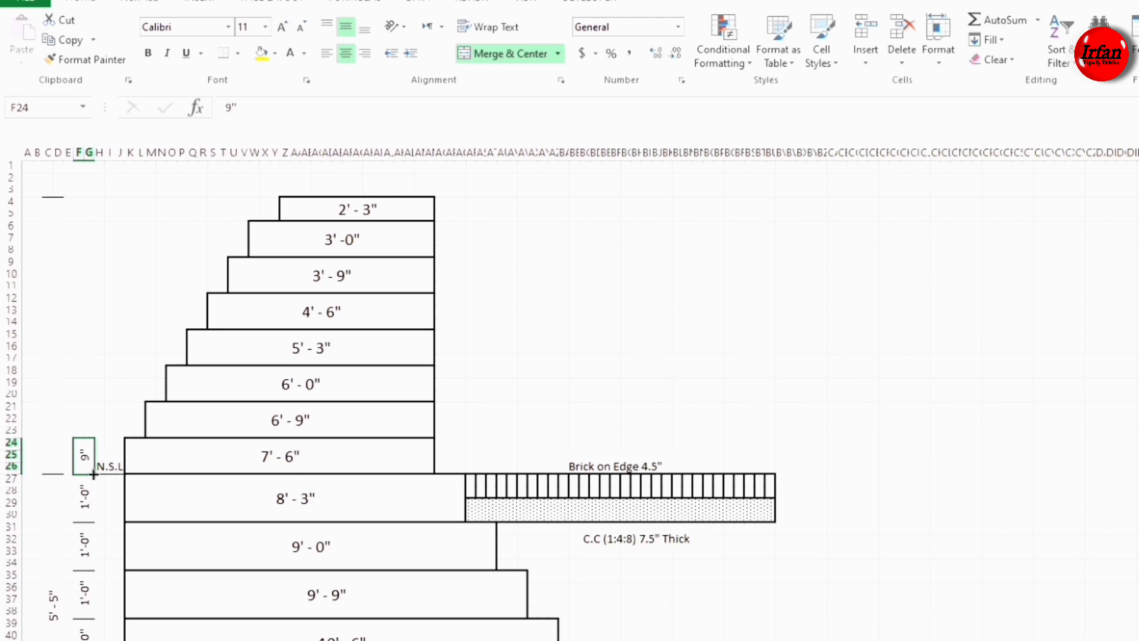
Step: Copy the 9" dimension cell up beside the blocks through 3' -0", then merge F4:G5 beside the 2' - 3" block and label it 6"
left_click_drag(94, 474, 82, 206)
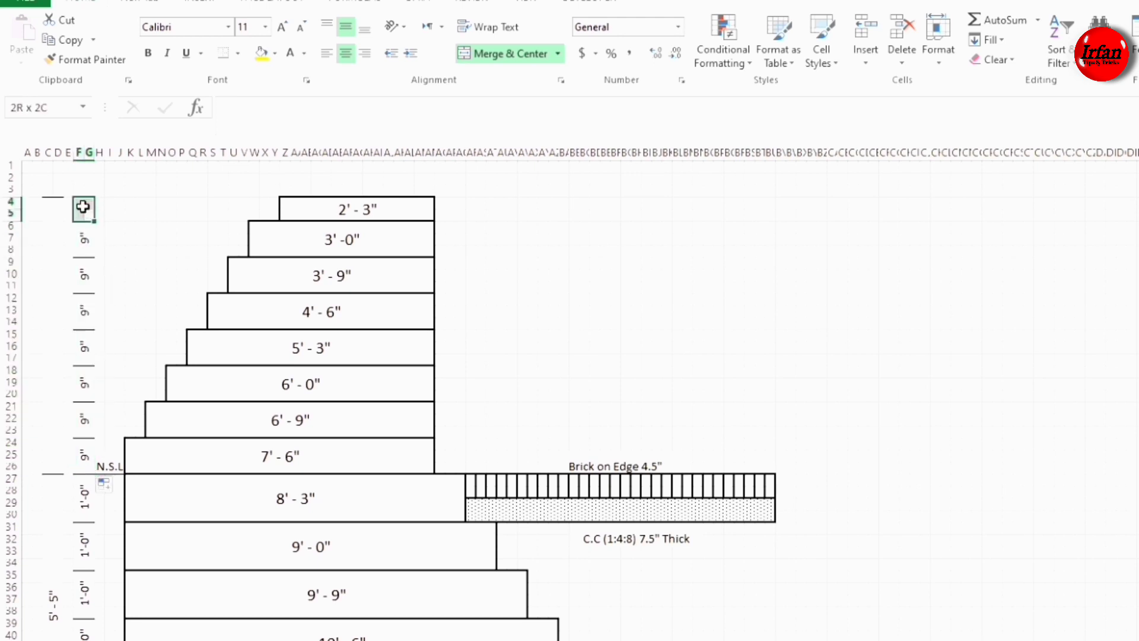
left_click(496, 53)
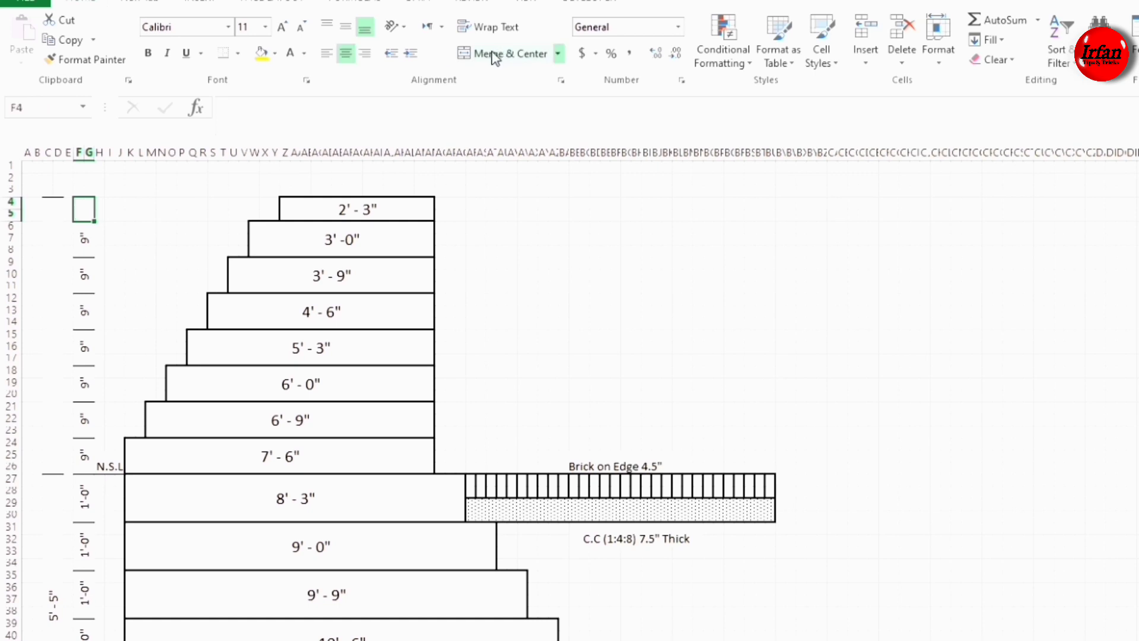
type("6\"")
left_click(135, 275)
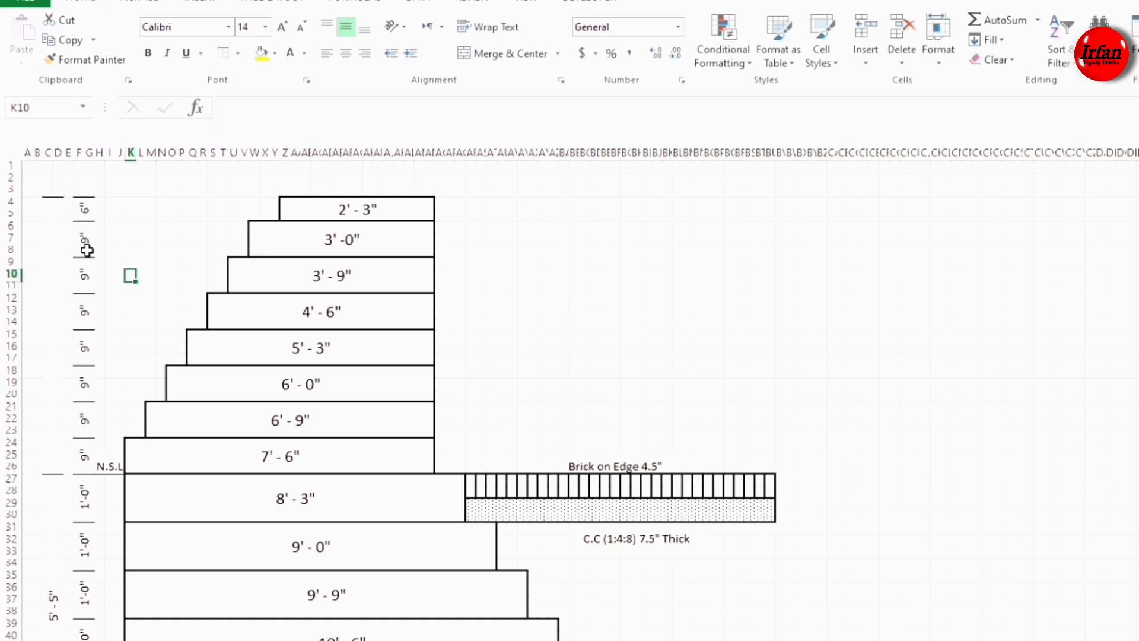
Step: Label the merged dimension cell C4 5' - 9", rotate its text 90 degrees and centre it vertically
left_click(48, 283)
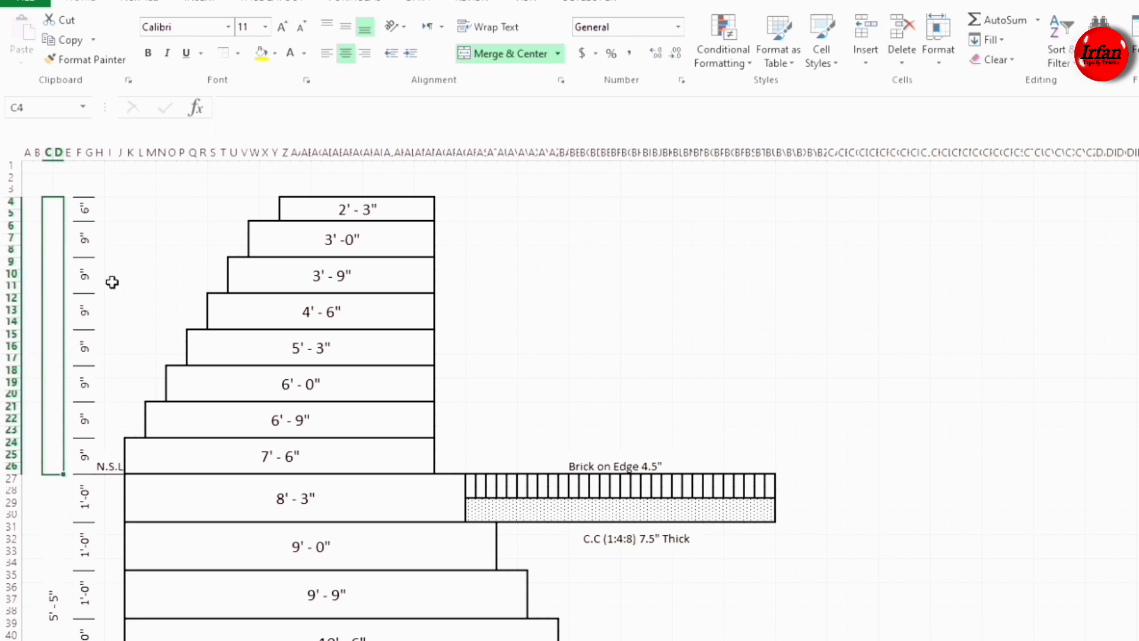
type("5' -")
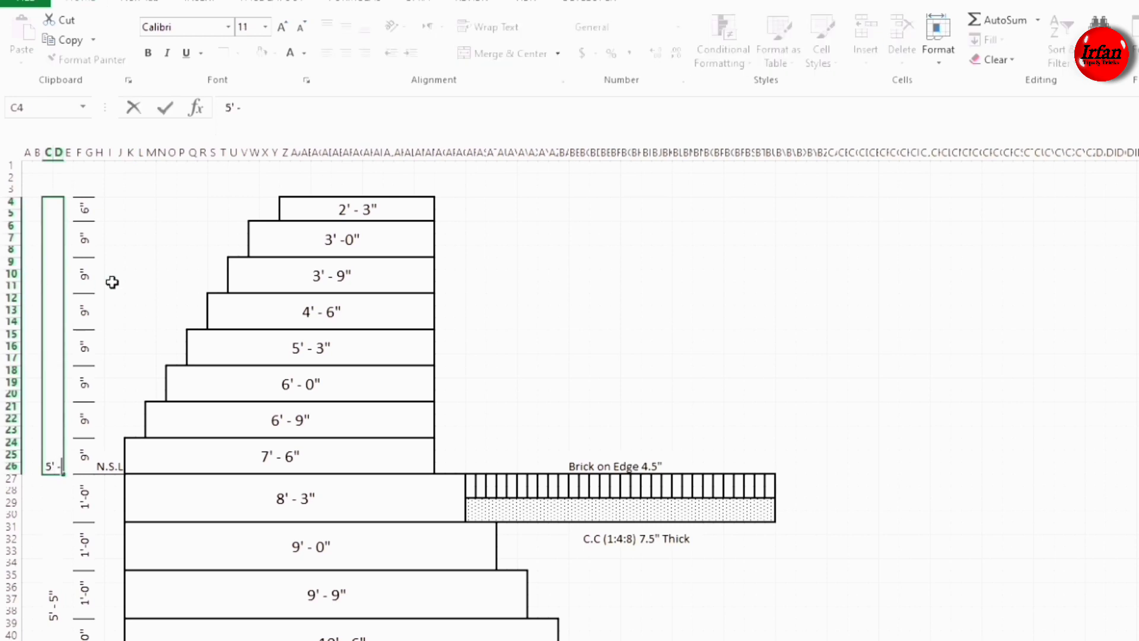
type(" 9\"")
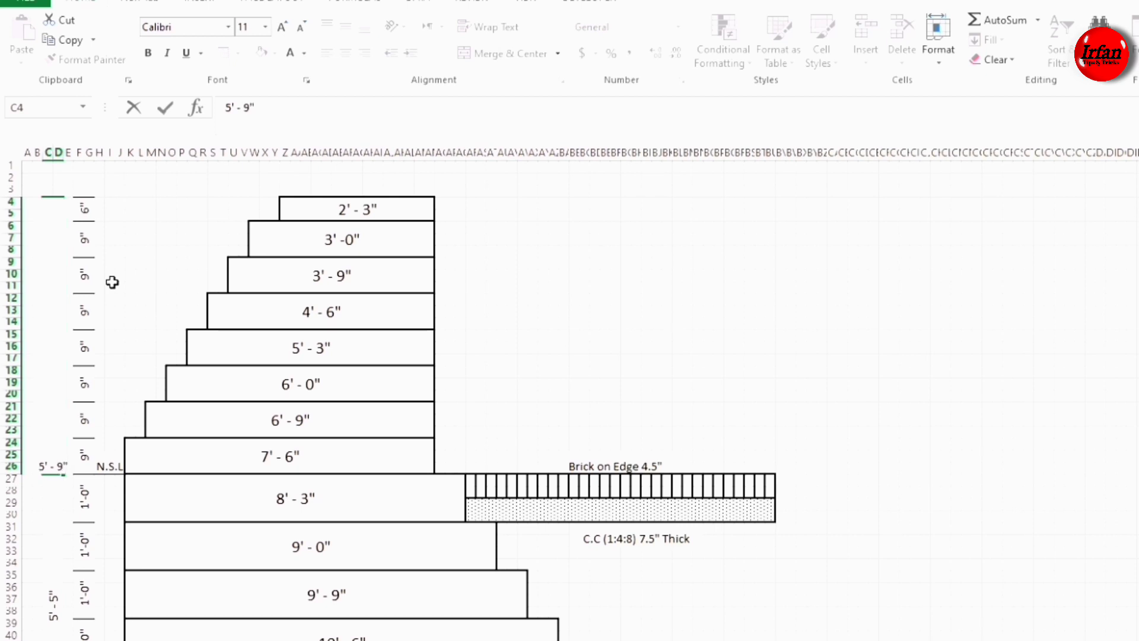
key("ctrl+Return")
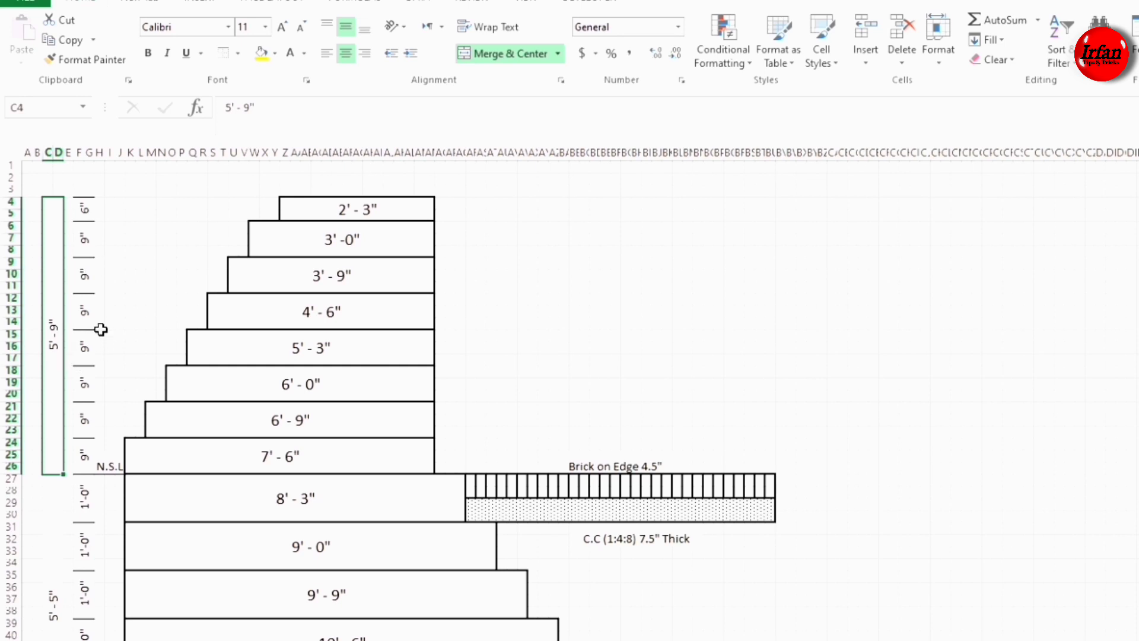
Step: Insert nine blank rows at row 2 to make space above the section
left_click(13, 177)
right_click(13, 178)
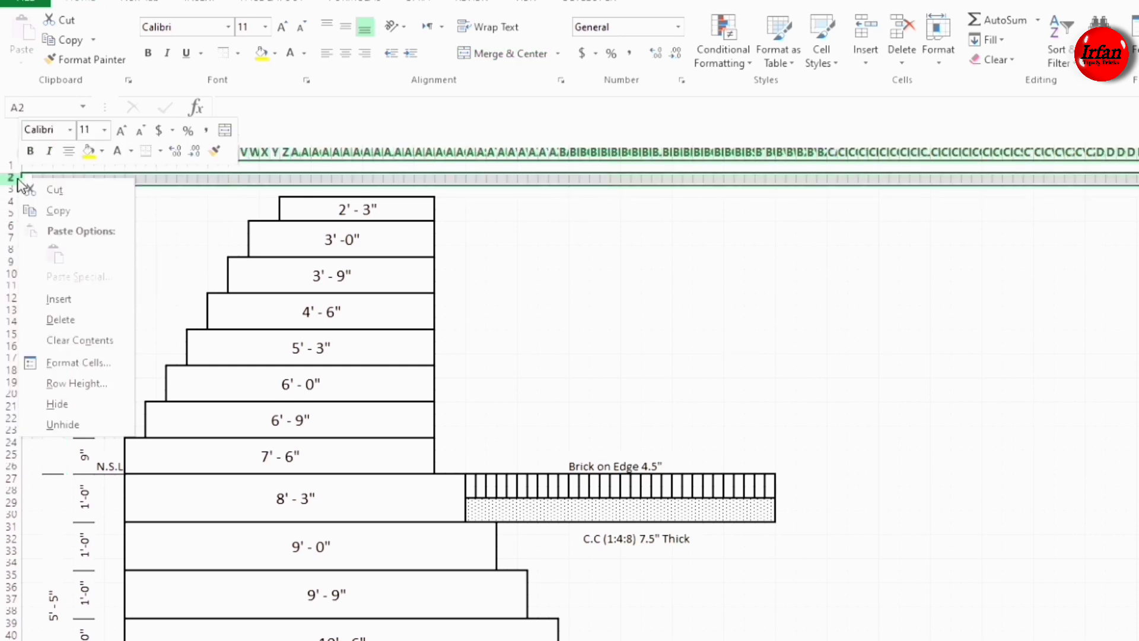
left_click(58, 299)
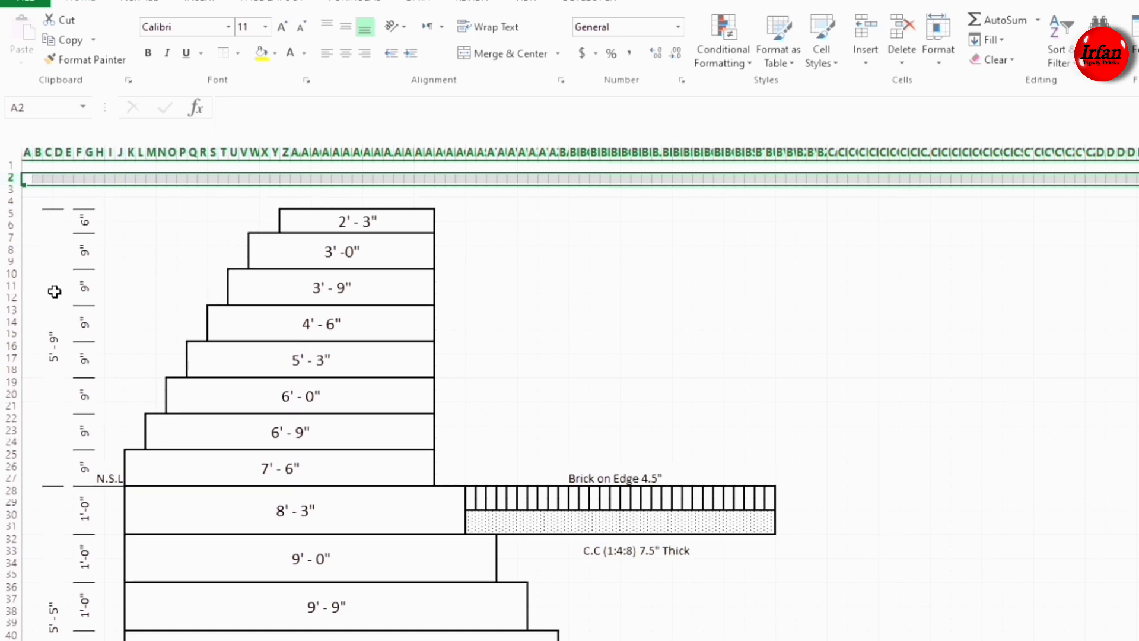
key("F4")
key("F4")
key("F4")
key("F4")
key("F4")
key("F4")
key("F4")
key("F4")
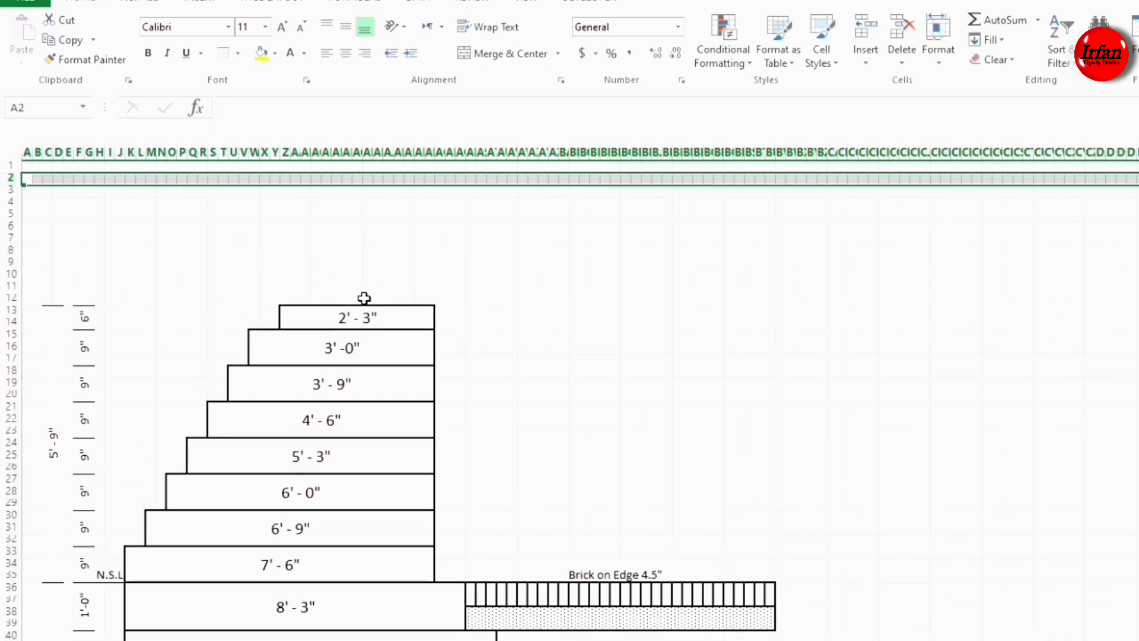
Step: Merge the row 12 cells from AF to AM above the 2' - 3" block, fill them black and reduce the row's height
left_click(363, 297)
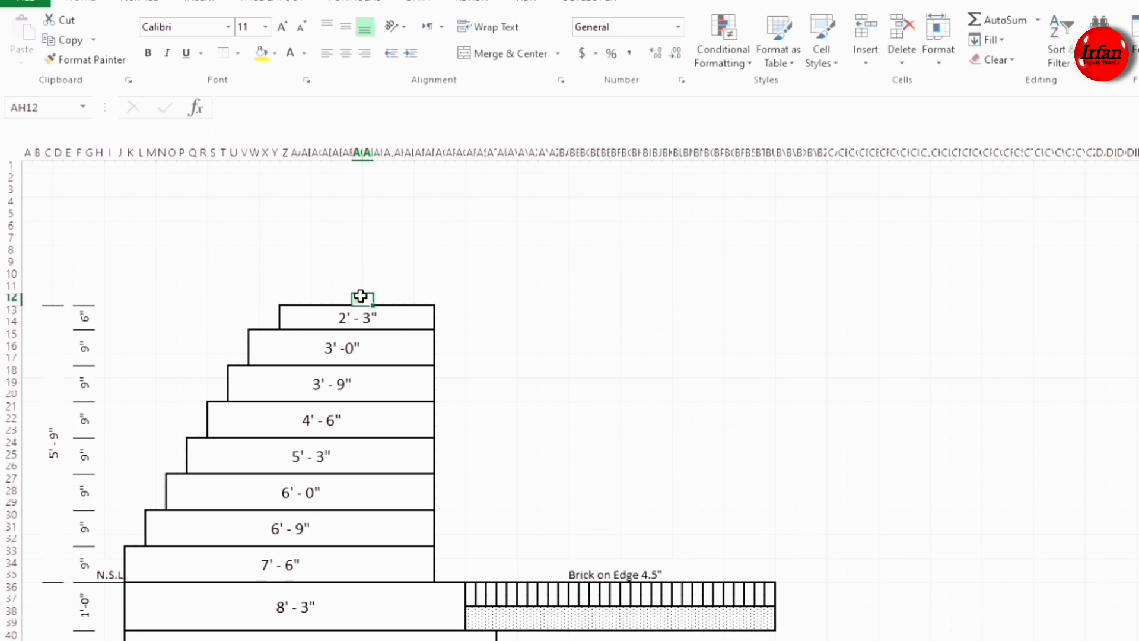
left_click_drag(361, 296, 422, 296)
left_click(480, 53)
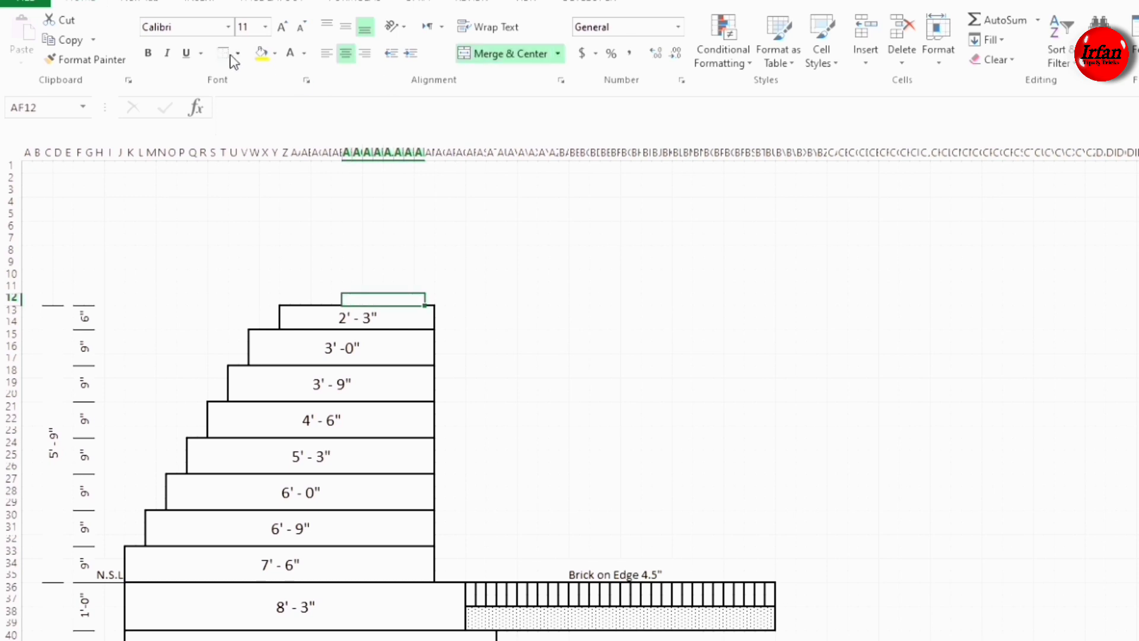
left_click(274, 52)
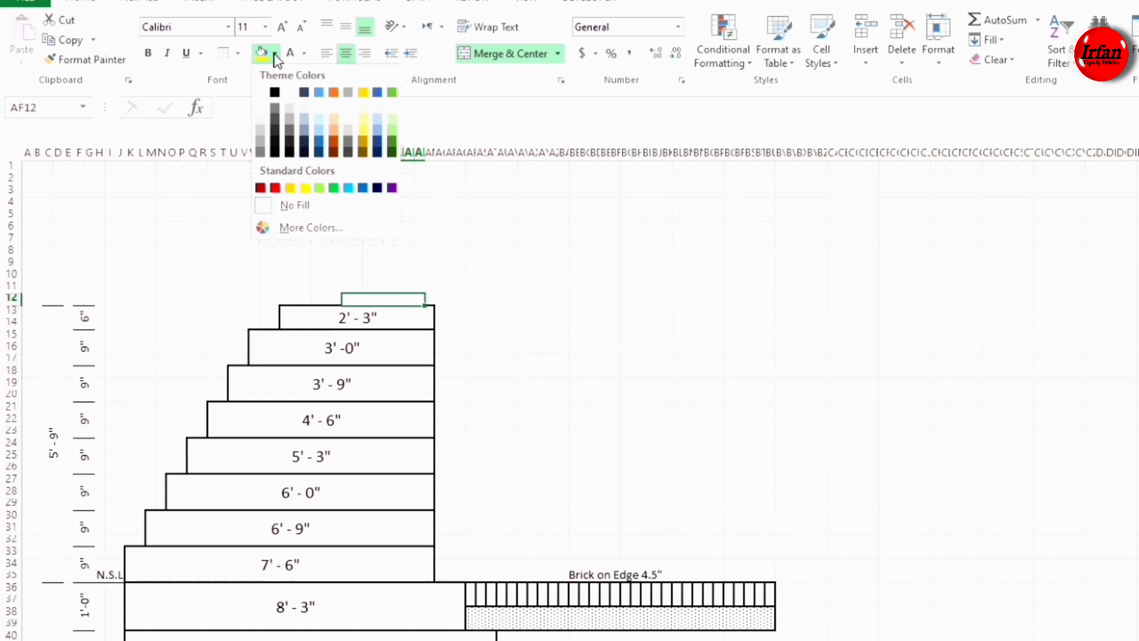
left_click(275, 90)
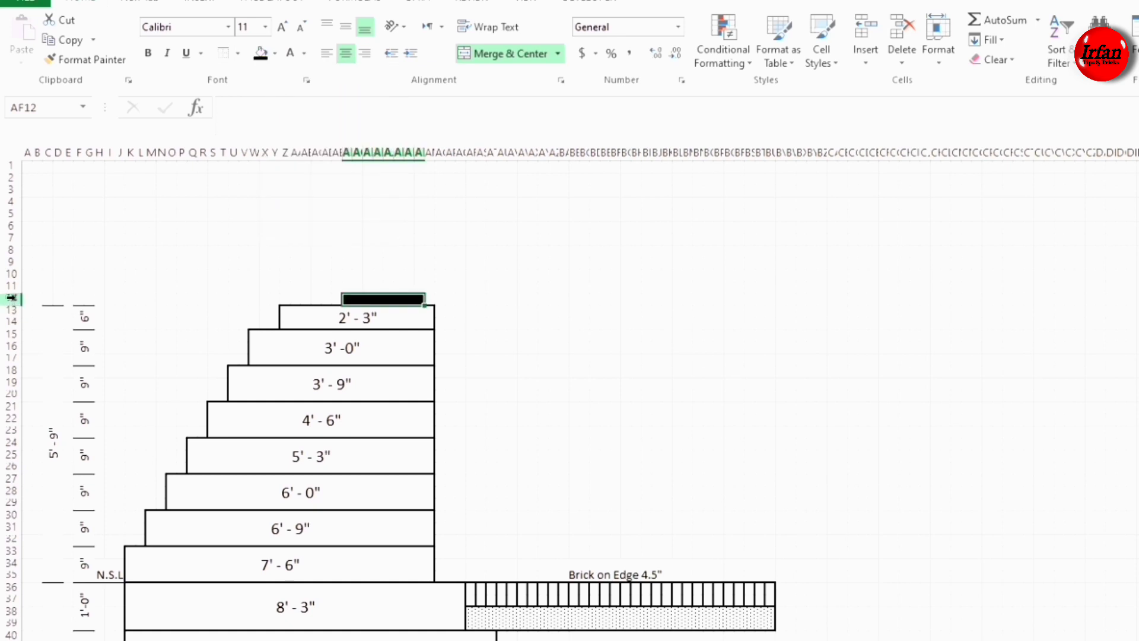
left_click_drag(17, 303, 18, 300)
left_click(131, 262)
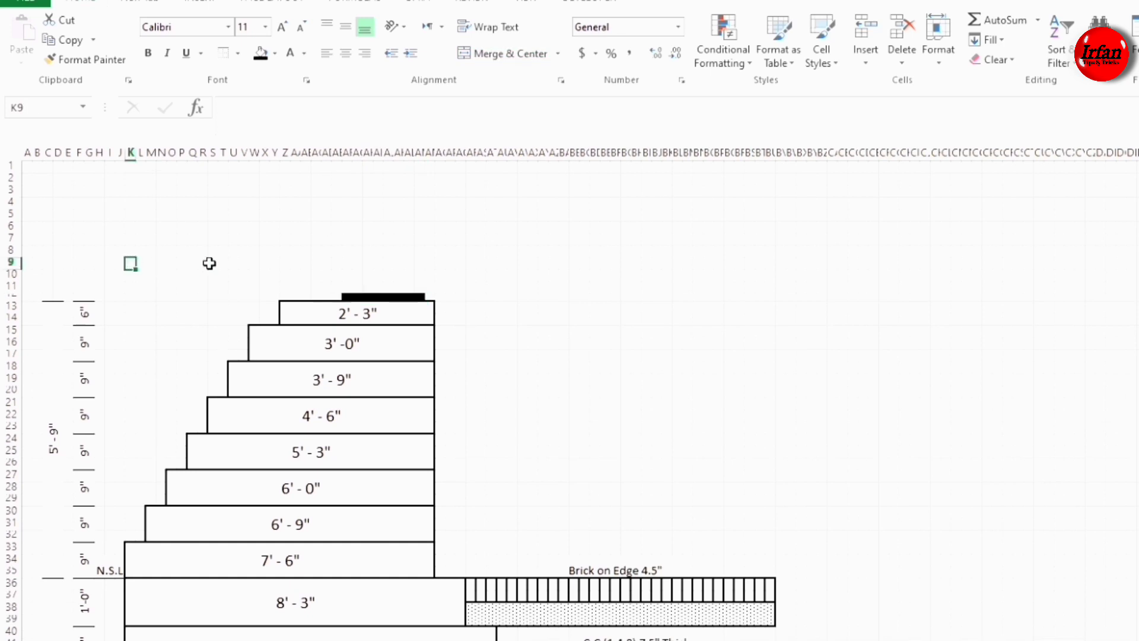
Step: Extend the black merged strip in row 12 by one column so it ends flush with the 2' - 3" block
left_click(417, 296)
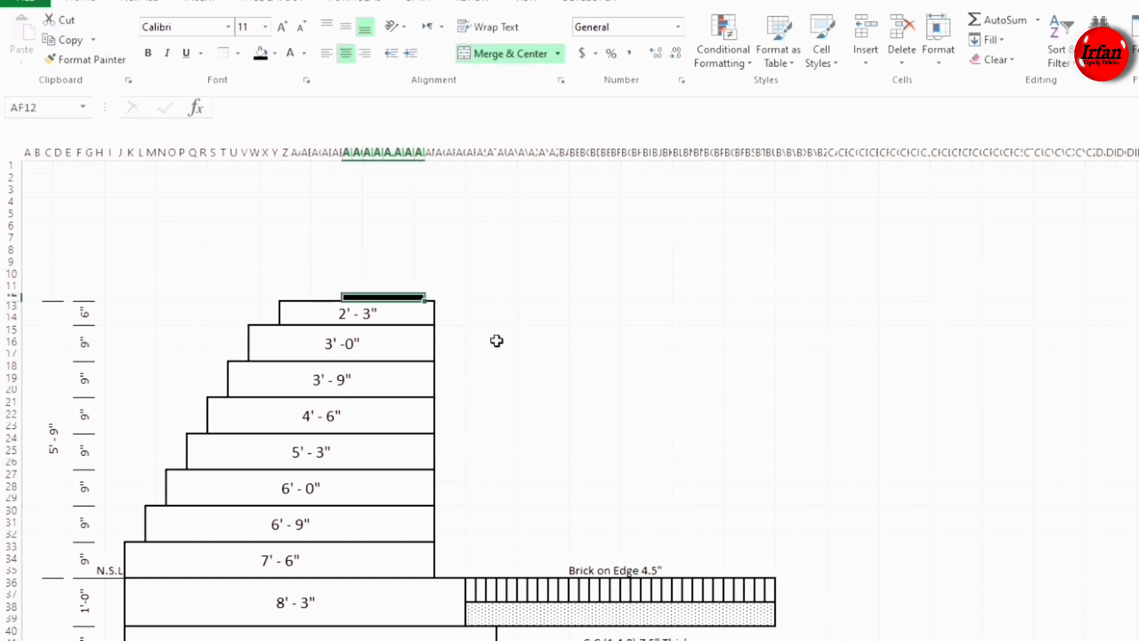
key("shift+Right")
left_click(482, 54)
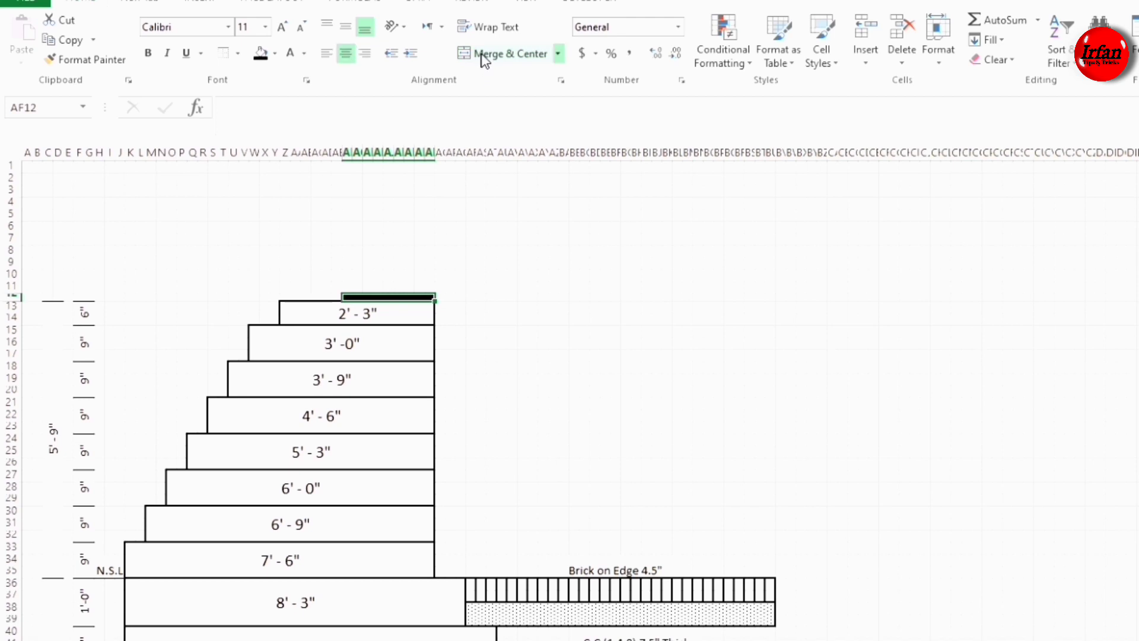
left_click(483, 55)
left_click(532, 354)
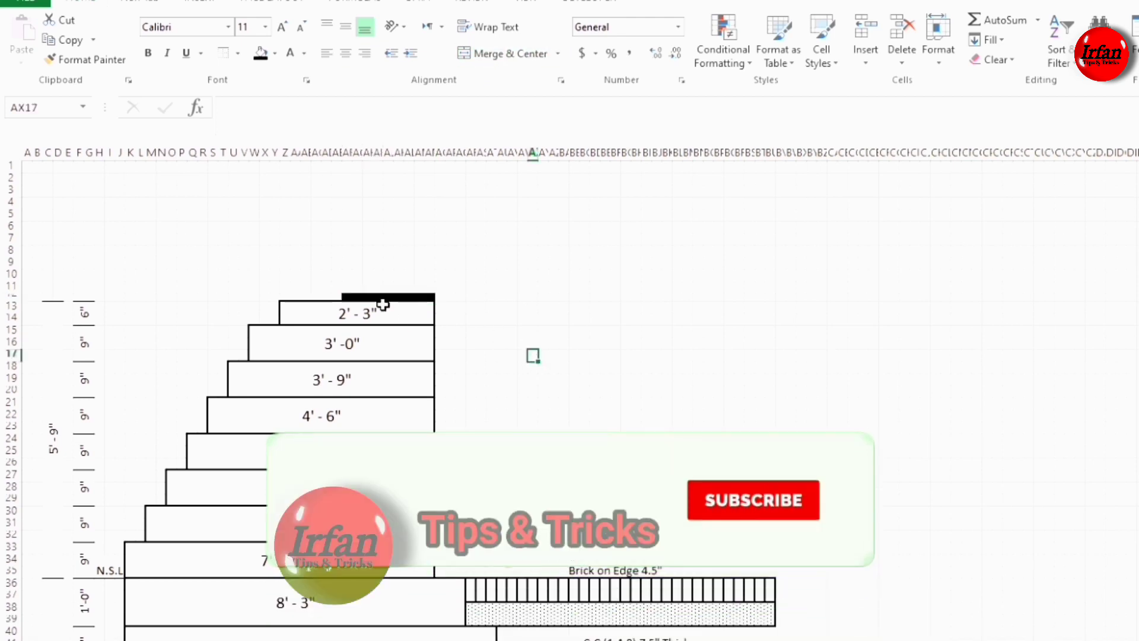
Step: Merge rows 8 to 11 from column AF to CI above the black strip into one slab cell and give it an outside border
left_click(350, 288)
key("shift+Up")
key("shift+Up")
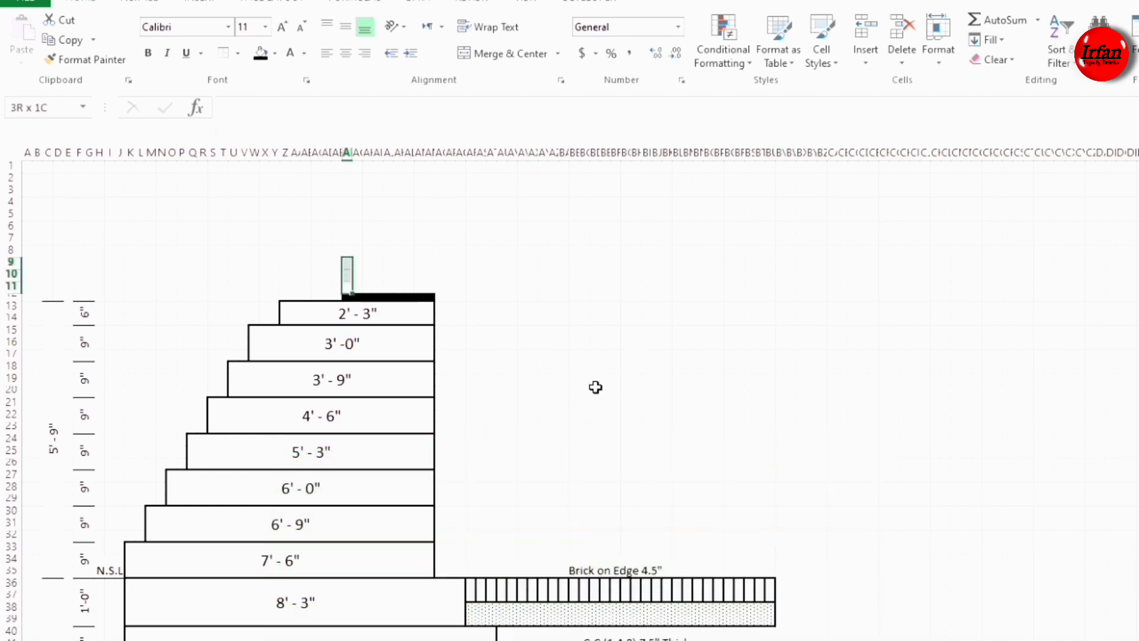
key("shift+Up")
key("shift+Right")
key("shift+Right")
key("shift+Right")
key("shift+Right")
key("shift+Right")
key("shift+Right")
key("shift+Right")
key("shift+Right")
key("shift+Right")
key("shift+Right")
key("shift+Right")
key("shift+Right")
key("shift+Right")
key("shift+Right")
key("shift+Right")
key("shift+Right")
key("shift+Right")
key("shift+Right")
key("shift+Right")
key("shift+Right")
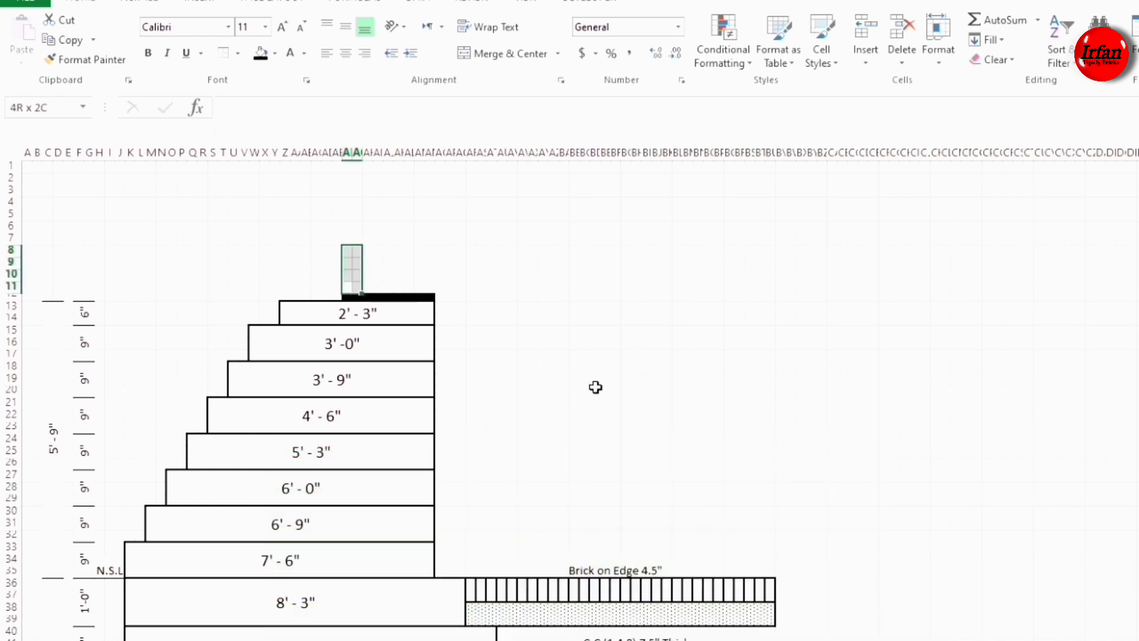
key("shift+Right")
key("shift+Right")
key("shift+Right")
key("shift+Right")
key("shift+Right")
key("shift+Right")
key("shift+Right")
key("shift+Right")
key("shift+Right")
key("shift+Right")
key("shift+Right")
key("shift+Right")
key("shift+Right")
key("shift+Right")
key("shift+Right")
key("shift+Right")
key("shift+Right")
key("shift+Right")
key("shift+Right")
key("shift+Right")
left_click(506, 53)
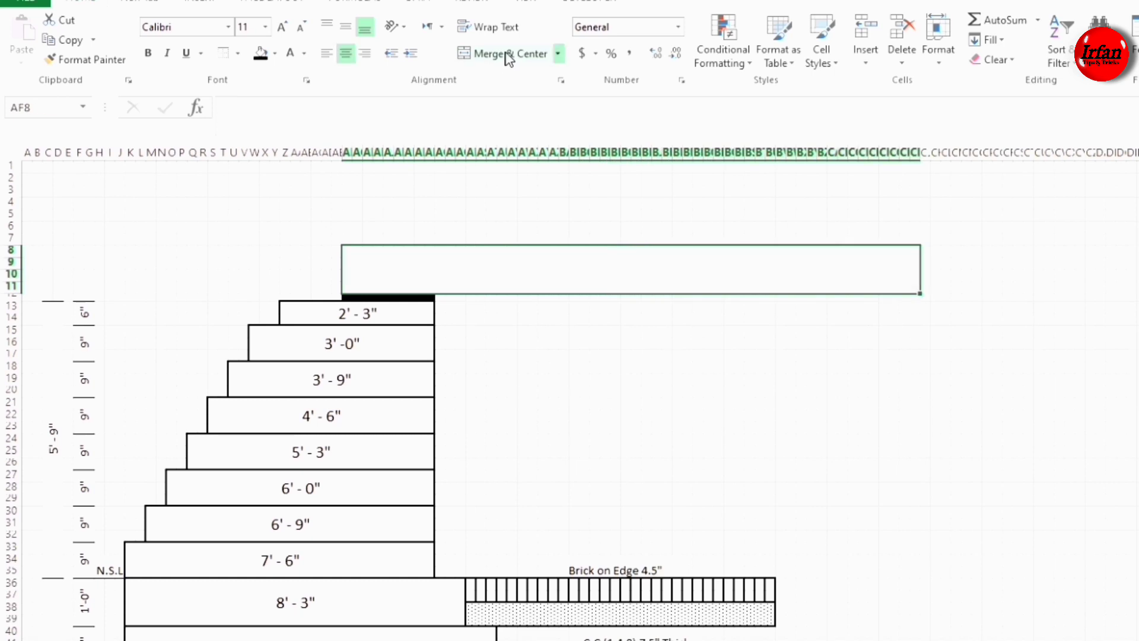
left_click(238, 54)
left_click(226, 228)
left_click(193, 239)
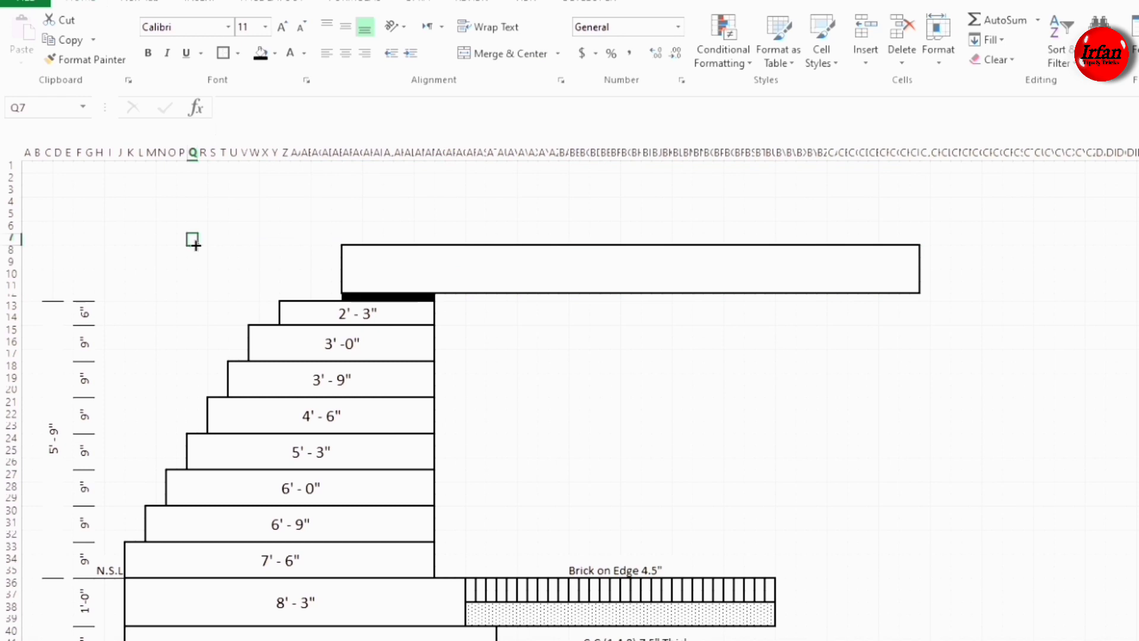
Step: Draw a straight line shape along the slab's length, just inside its lower edge
left_click(423, 270)
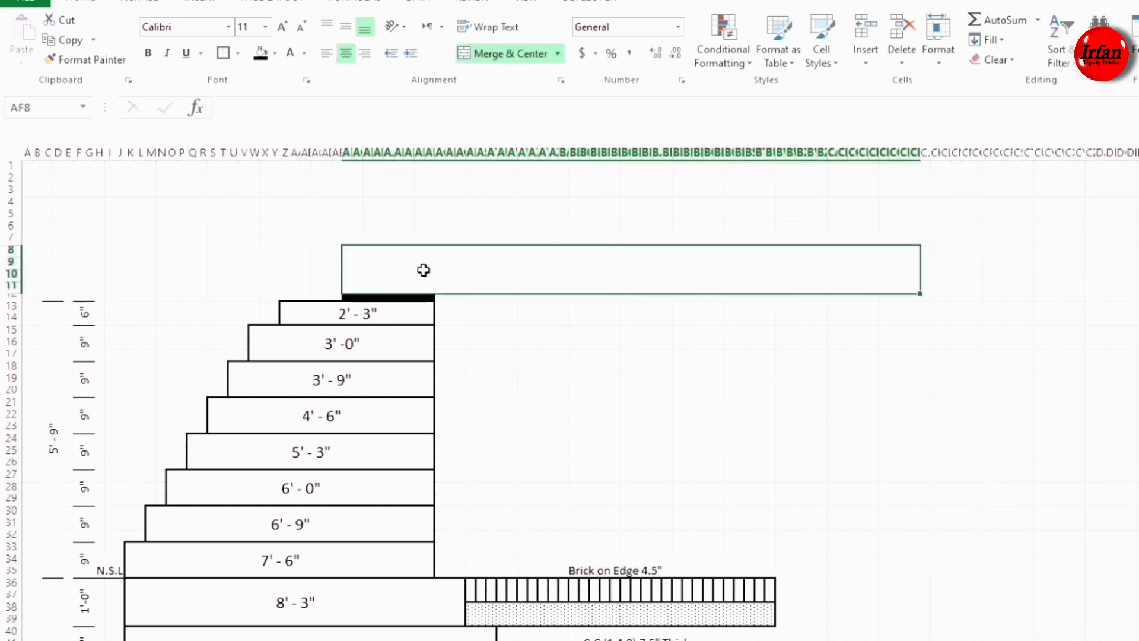
left_click(208, 3)
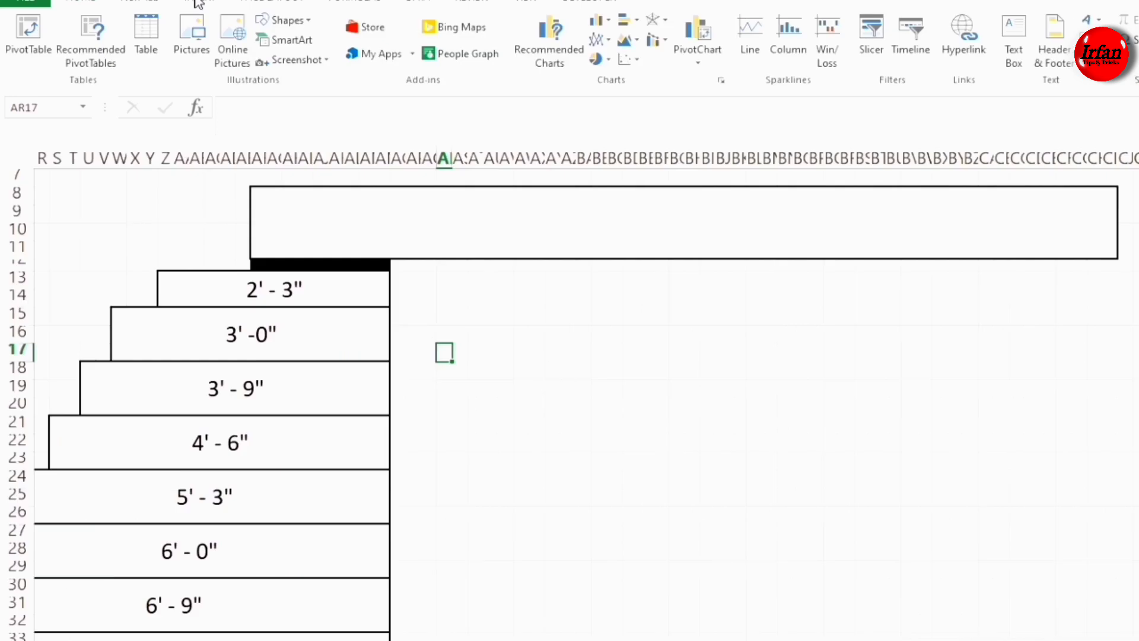
left_click(259, 21)
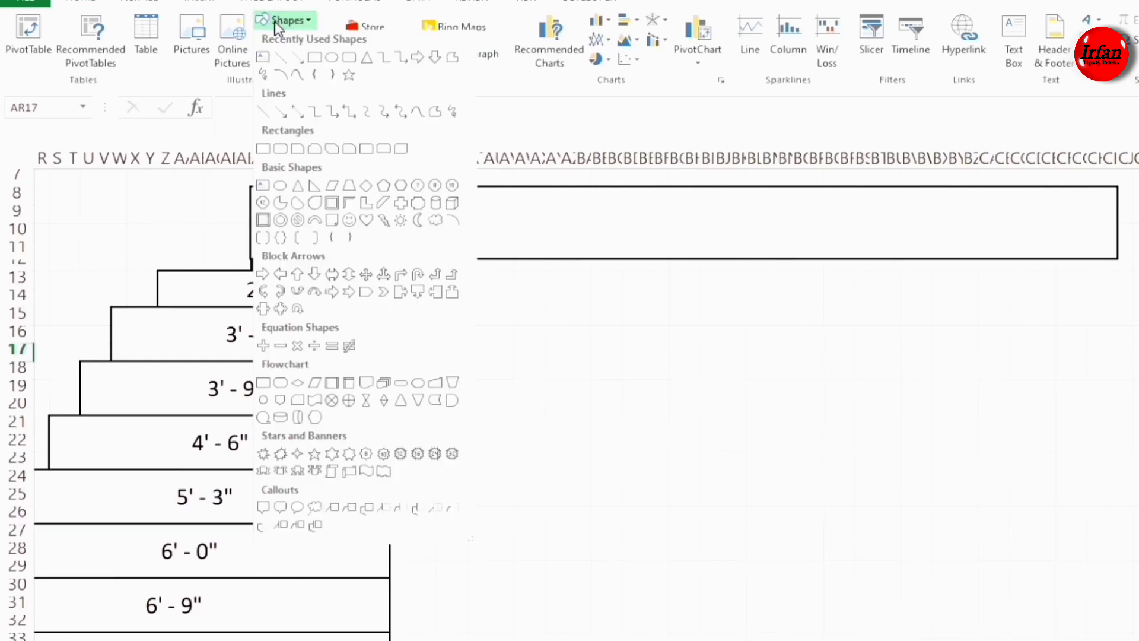
left_click(283, 67)
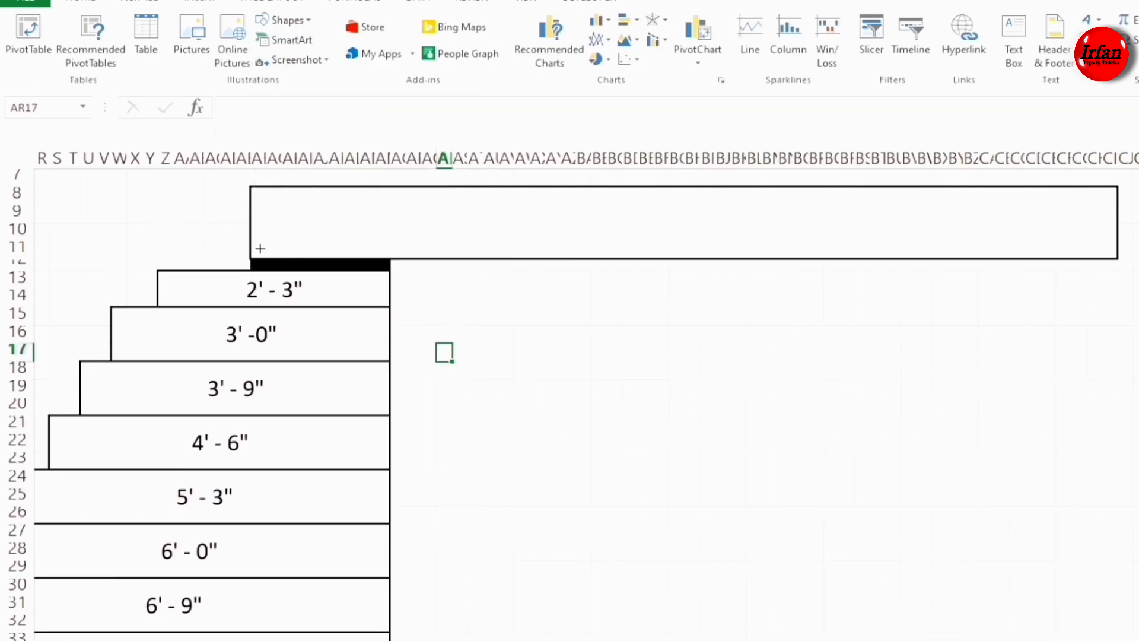
left_click_drag(288, 250, 1101, 247)
Step: Format the line with a black 1½ pt outline and place a copy of it just inside the slab's upper edge
left_click(237, 45)
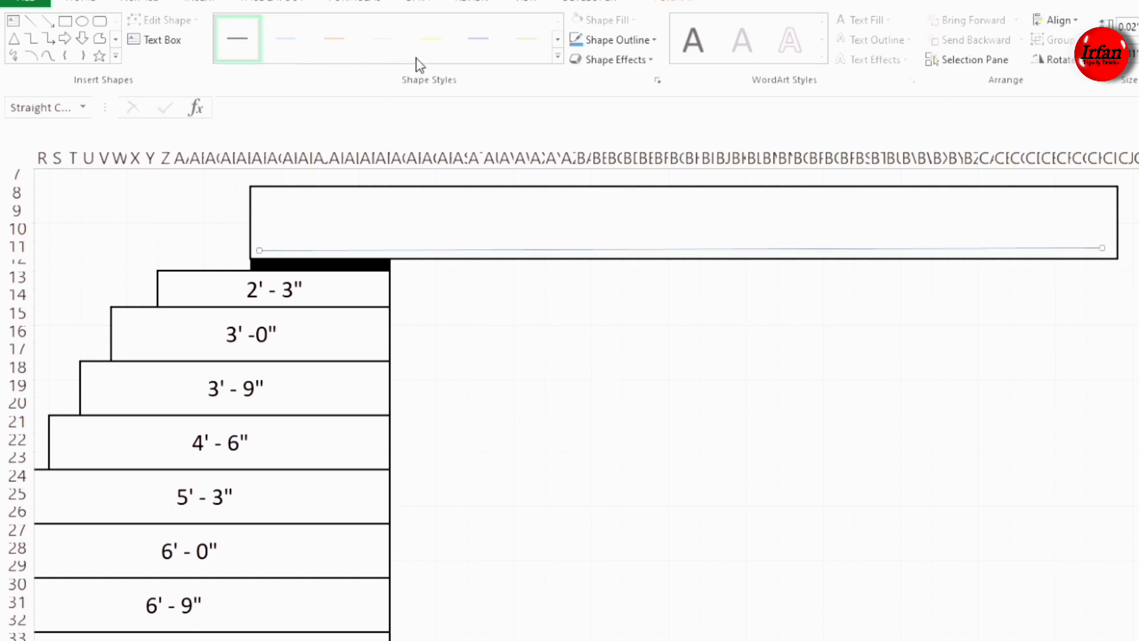
left_click(652, 40)
left_click(580, 62)
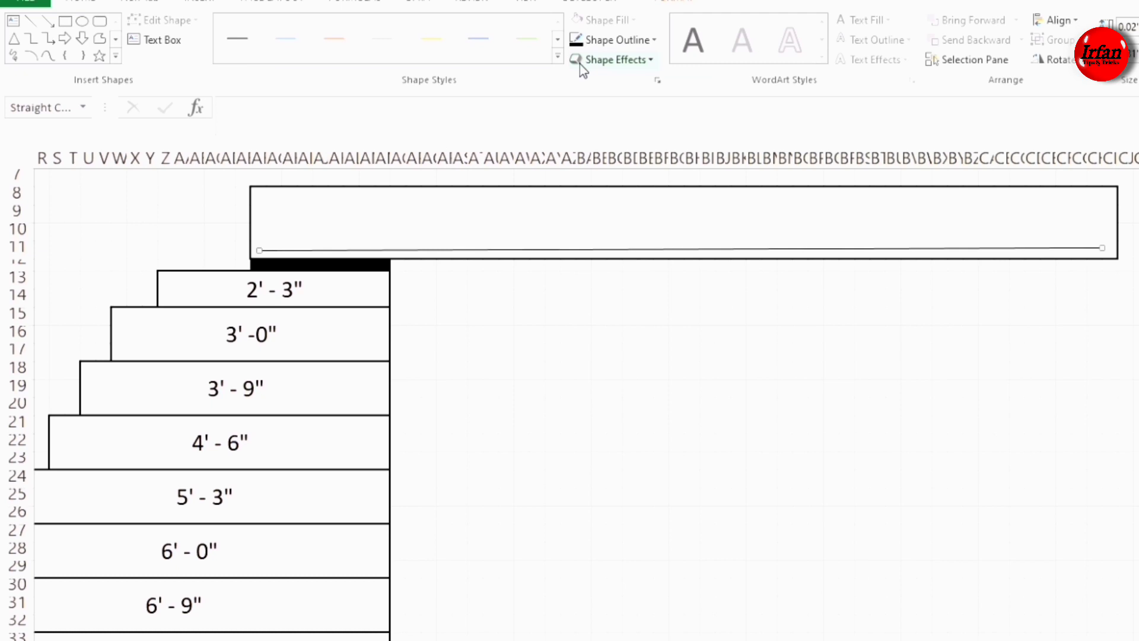
left_click(654, 42)
mouse_move(628, 257)
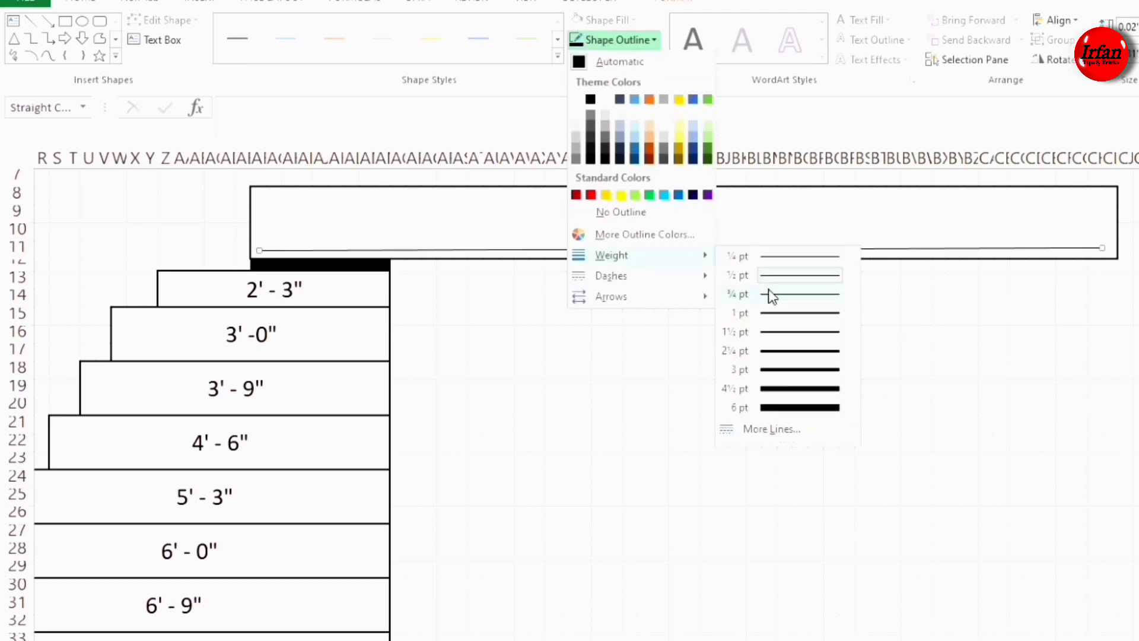
left_click(772, 333)
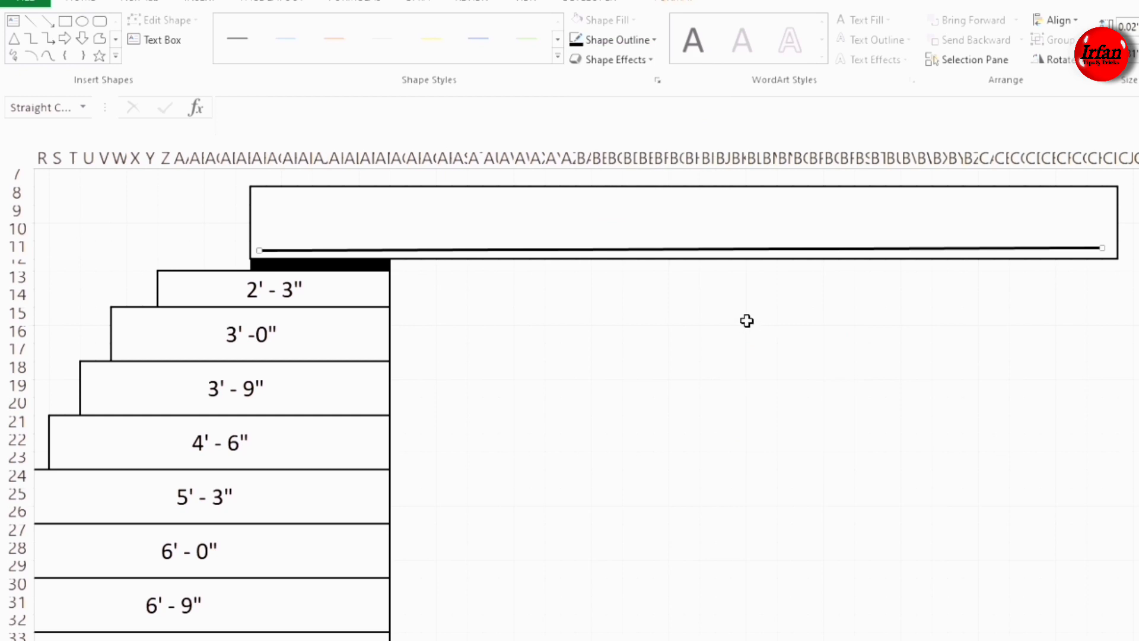
left_click_drag(699, 250, 699, 199)
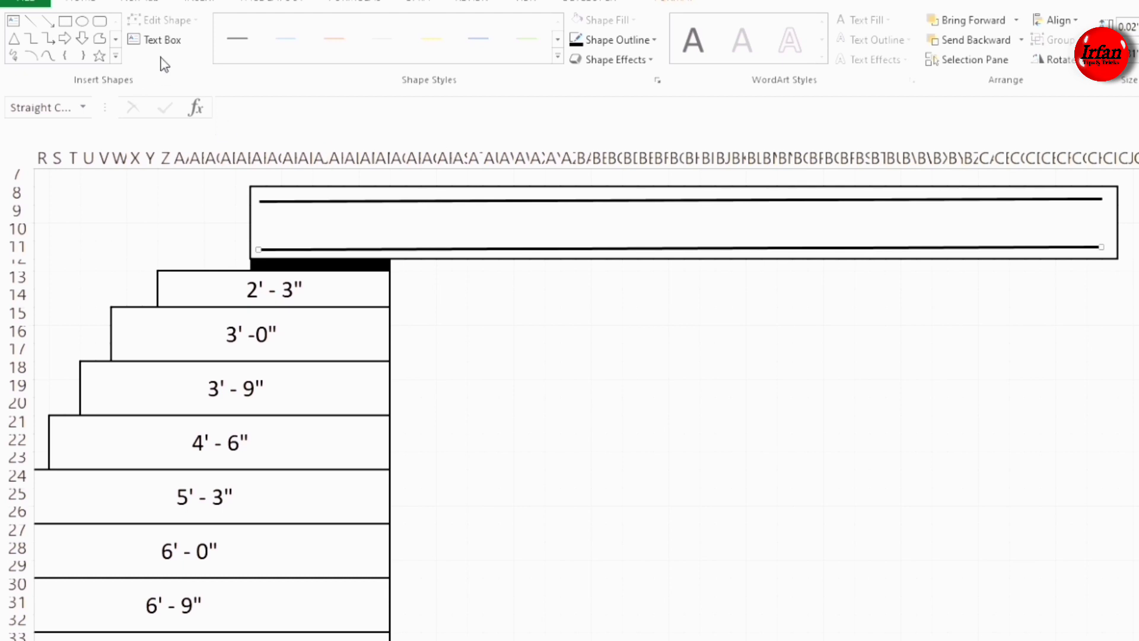
Step: Draw a small arc below the slab and adjust its end points into a C-shaped half circle open to the right
left_click(31, 56)
left_click_drag(499, 336, 443, 378)
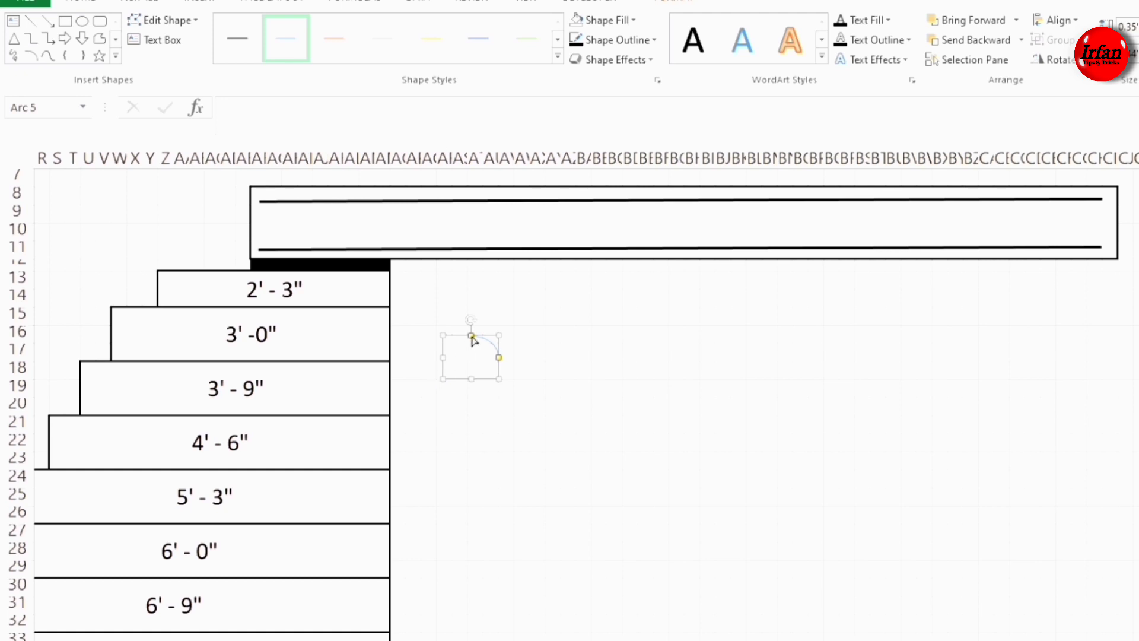
left_click_drag(472, 340, 465, 350)
left_click_drag(474, 381, 475, 382)
Step: Set the arc's outline weight to 1½ pt
left_click(656, 41)
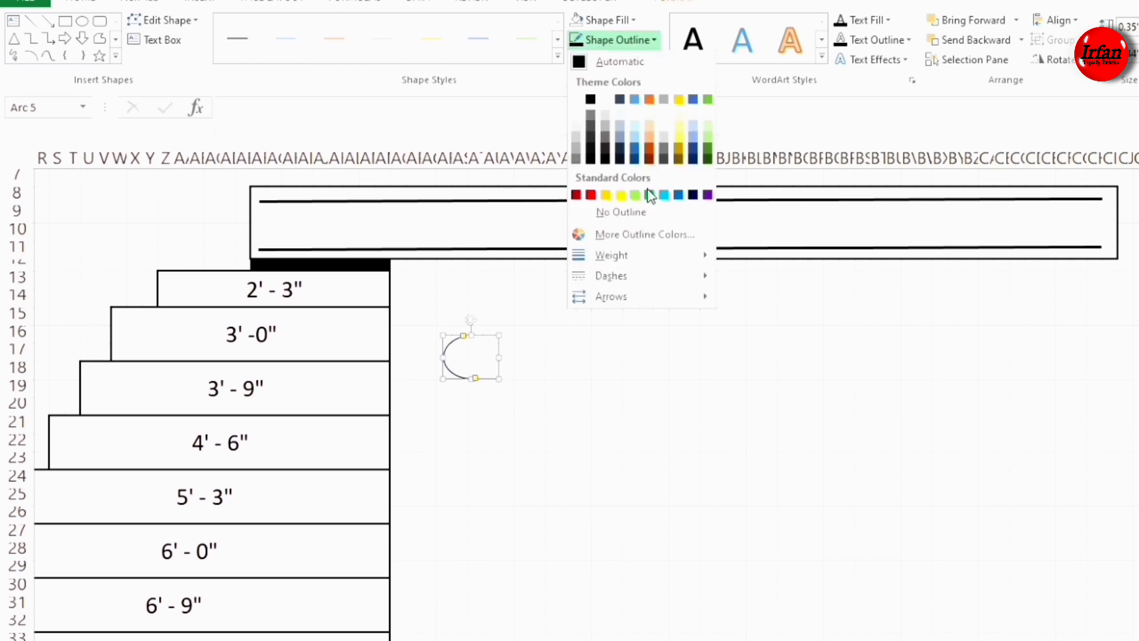
mouse_move(610, 257)
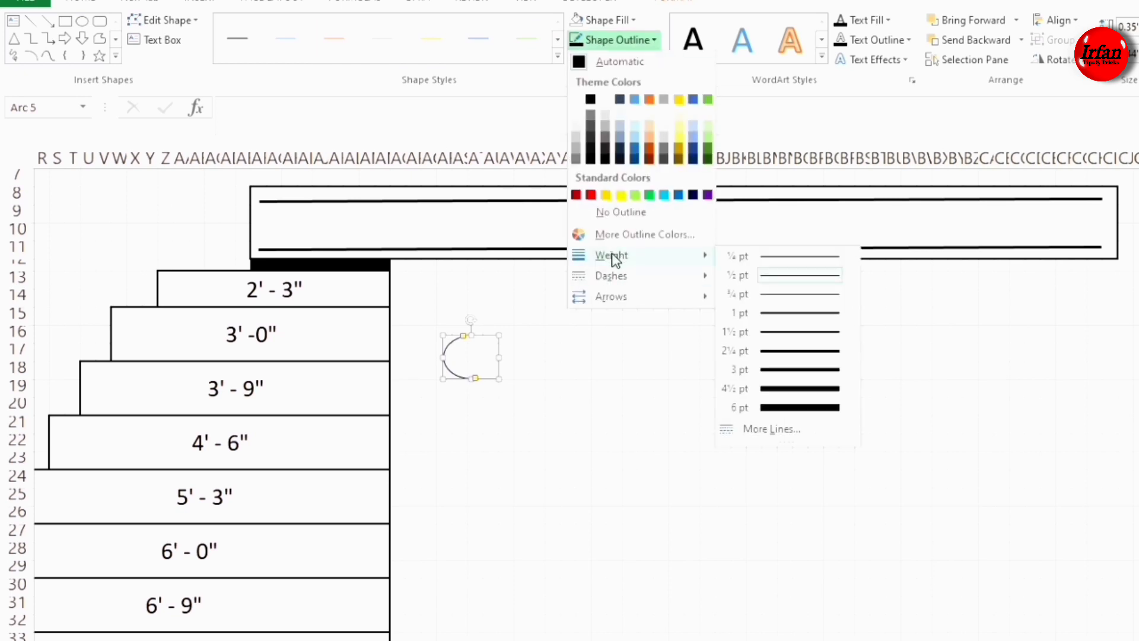
left_click(785, 339)
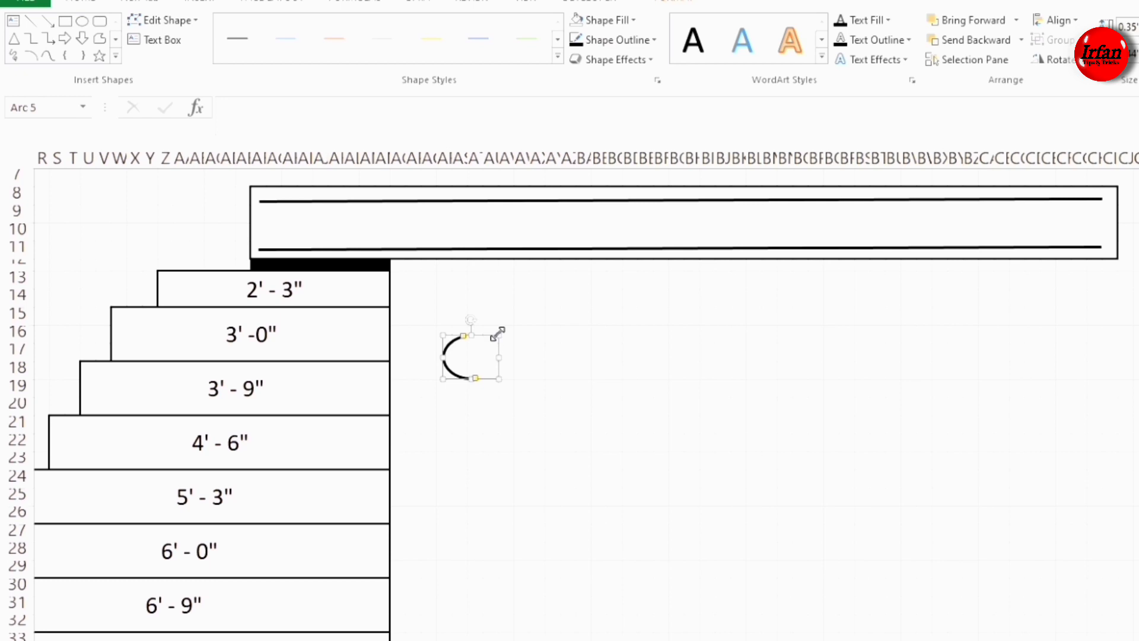
Step: Shrink the arc into a small hook at the left end of the slab's lower line and shorten the line's right end inside the slab
left_click_drag(496, 333, 469, 356)
left_click_drag(304, 249, 320, 249)
mouse_move(450, 379)
left_mouse_down()
mouse_move(416, 328)
mouse_move(269, 249)
left_mouse_up()
left_click(491, 334)
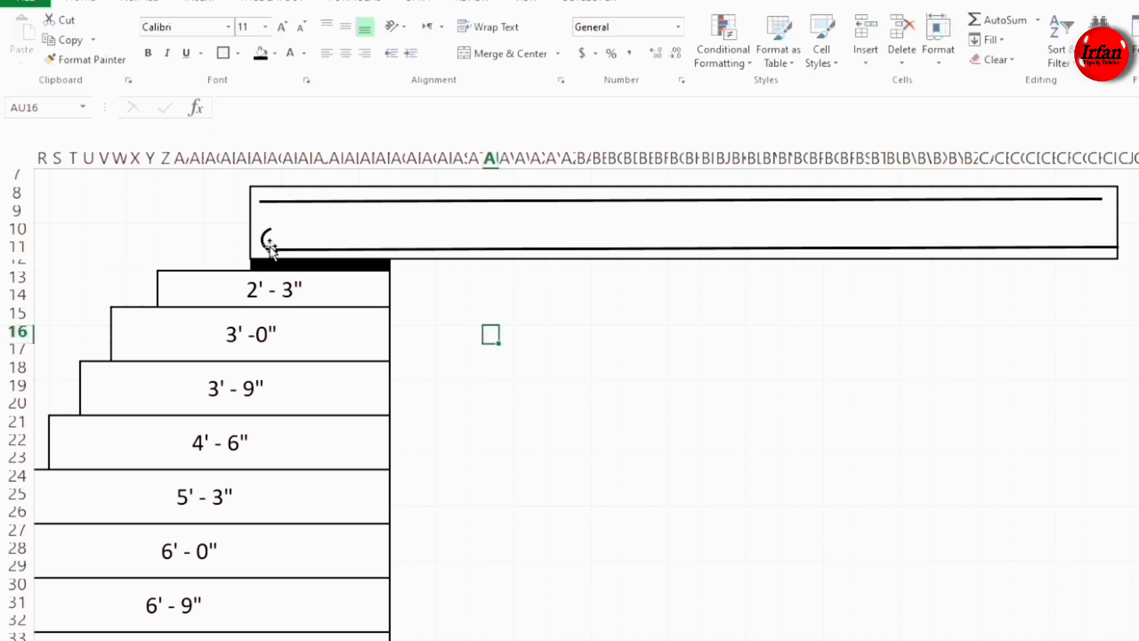
left_click(269, 243)
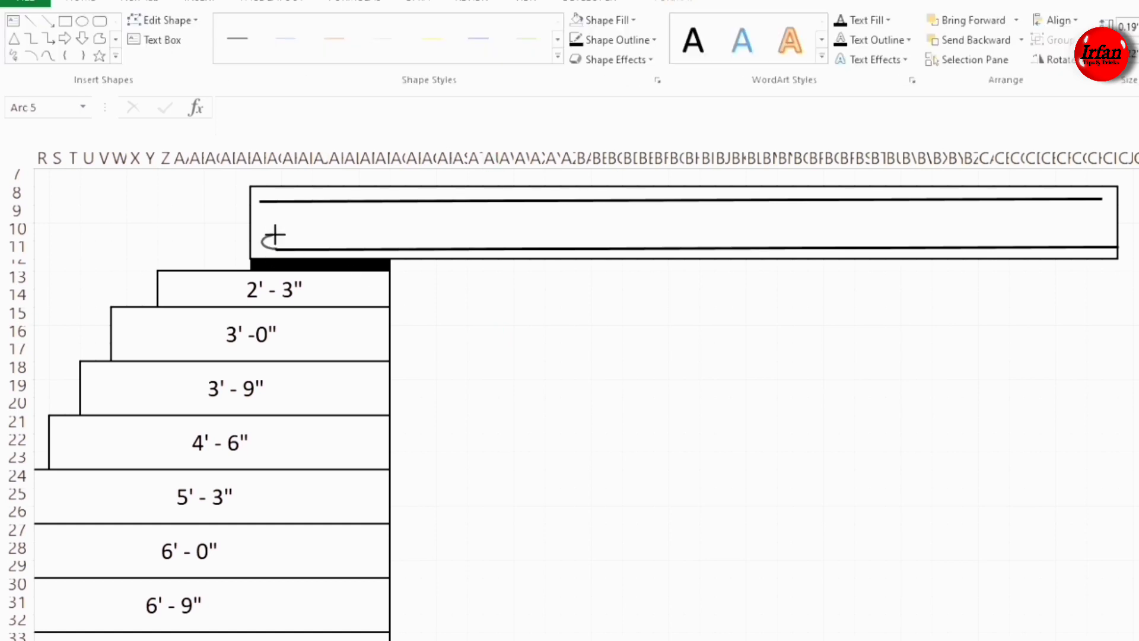
left_click(462, 316)
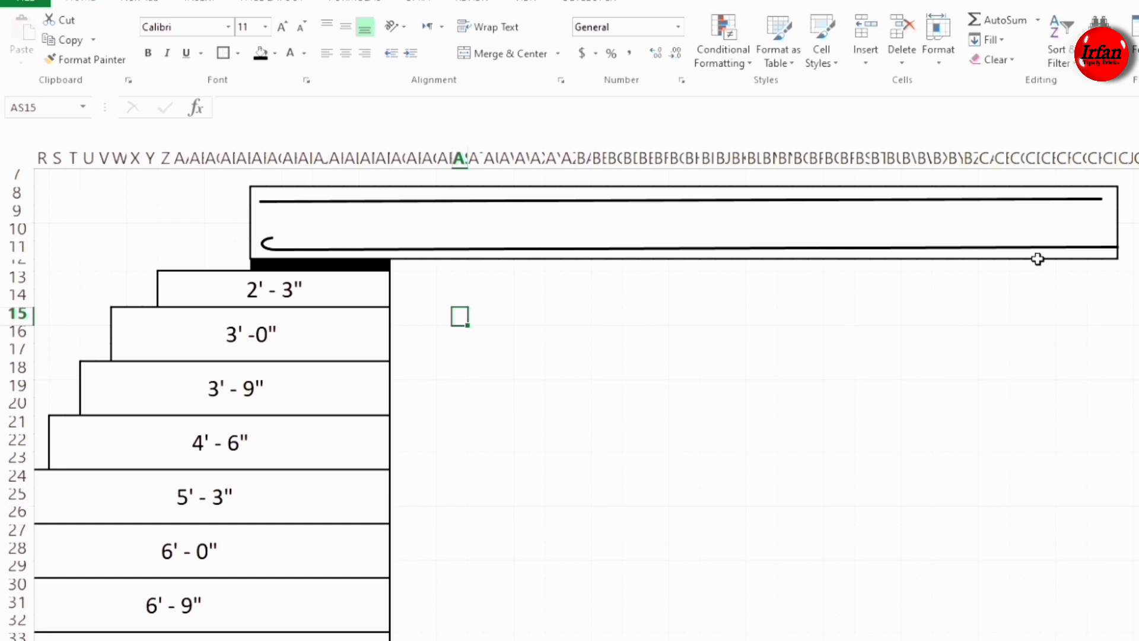
left_click(1114, 247)
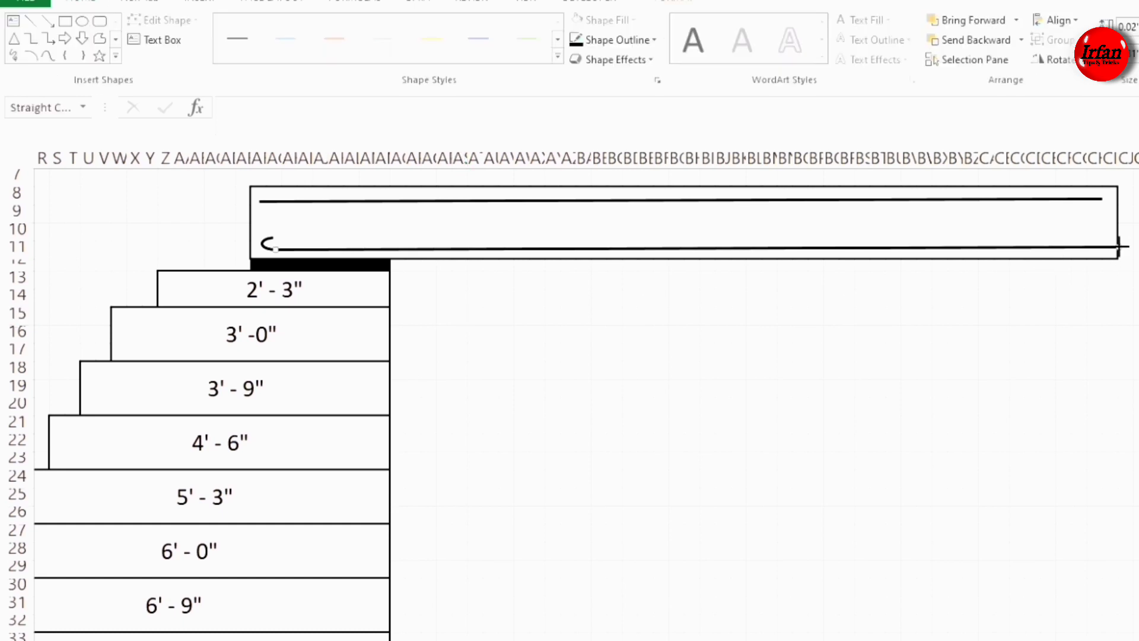
left_click_drag(1120, 246, 1095, 248)
Step: Place a horizontally flipped copy of the hook arc at the right end of the slab's lower line
left_click(264, 247)
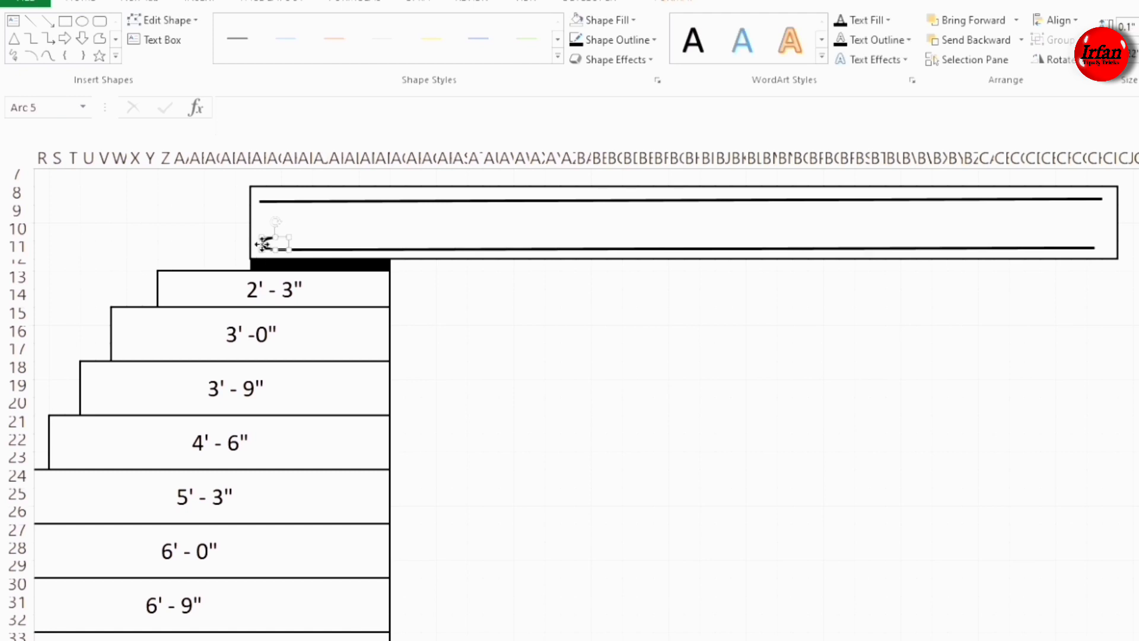
left_click_drag(261, 244, 581, 250)
left_click_drag(1056, 243, 1056, 241)
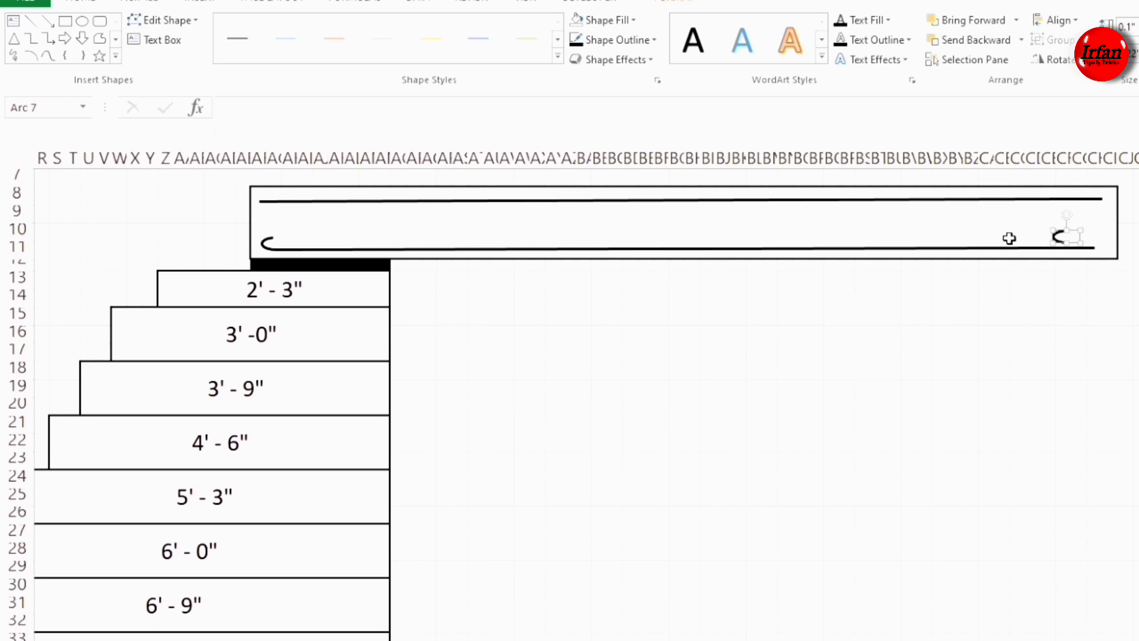
left_click(1055, 59)
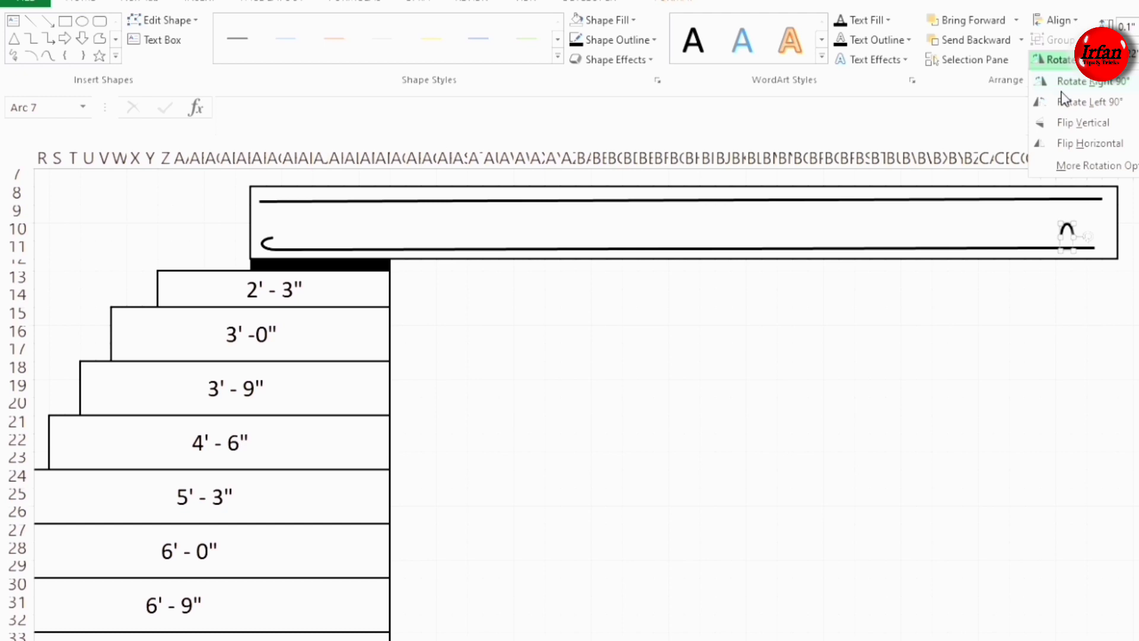
left_click(1063, 143)
left_click(1055, 299)
left_click(1078, 303)
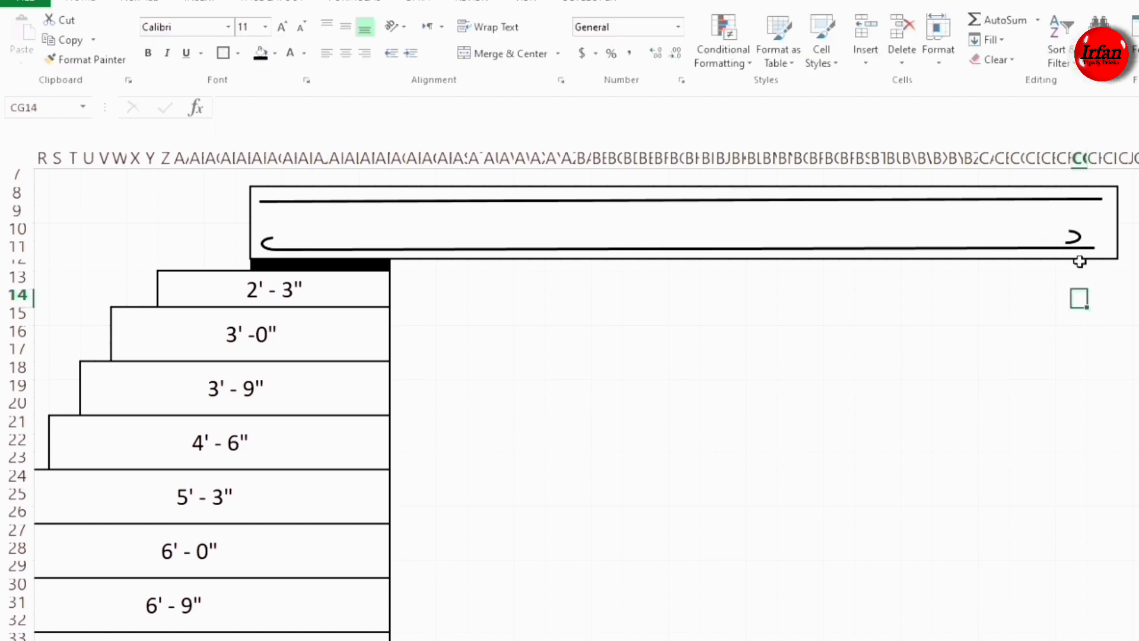
left_click_drag(1076, 239, 1107, 244)
left_click(1080, 300)
Step: Copy the slab's upper line, shorten the copy to about a quarter of its length and place one at each end of the slab
left_click(907, 201)
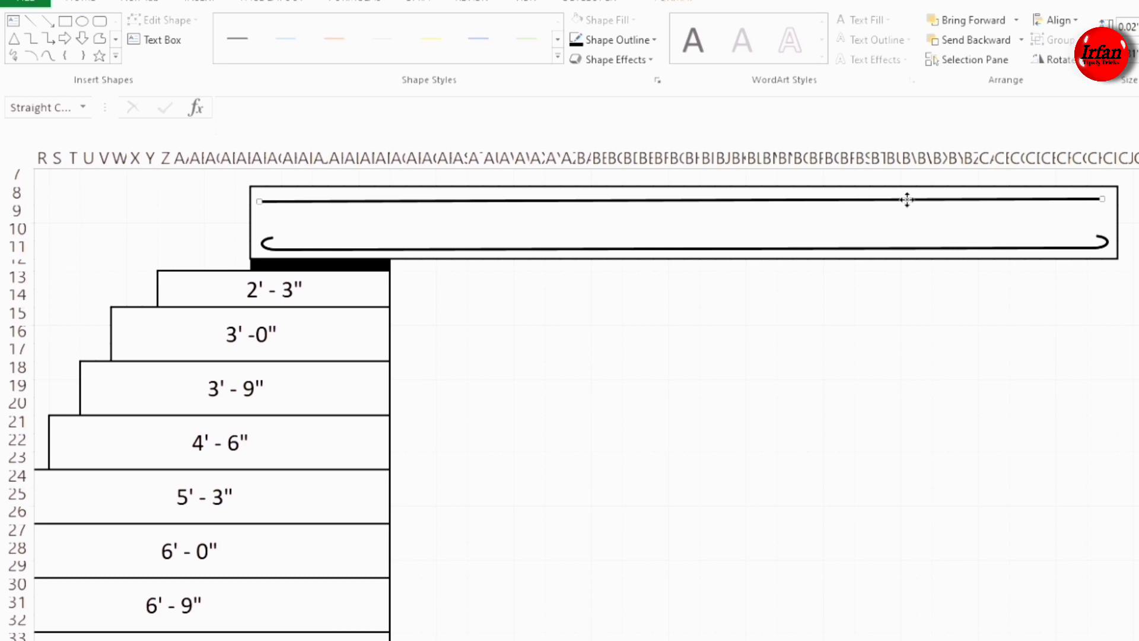
left_click_drag(907, 200, 906, 207)
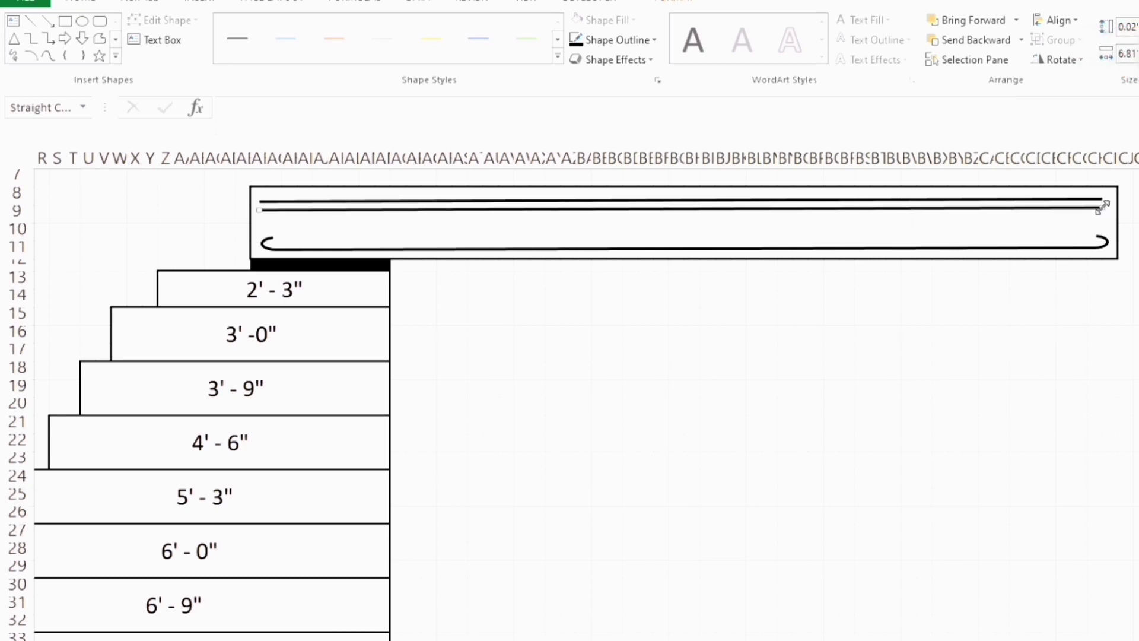
left_click_drag(1101, 207, 473, 204)
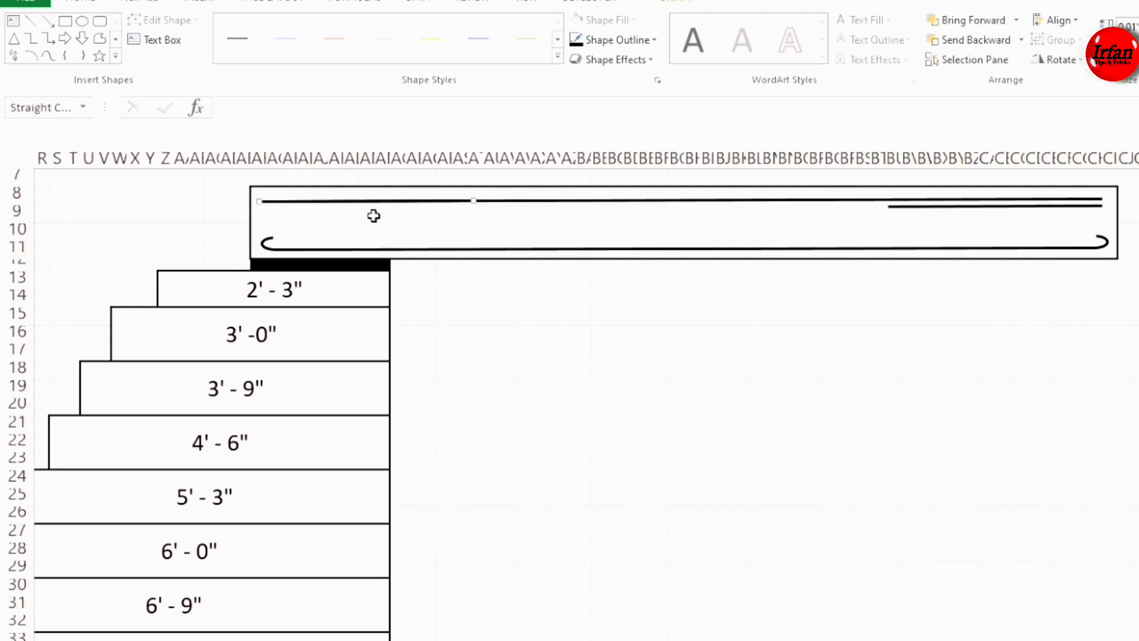
Step: Nudge the right-hand short line up to the level of the slab's upper line and delete the full-length upper line
left_click(982, 207)
key("Up")
key("Up")
key("Up")
key("Up")
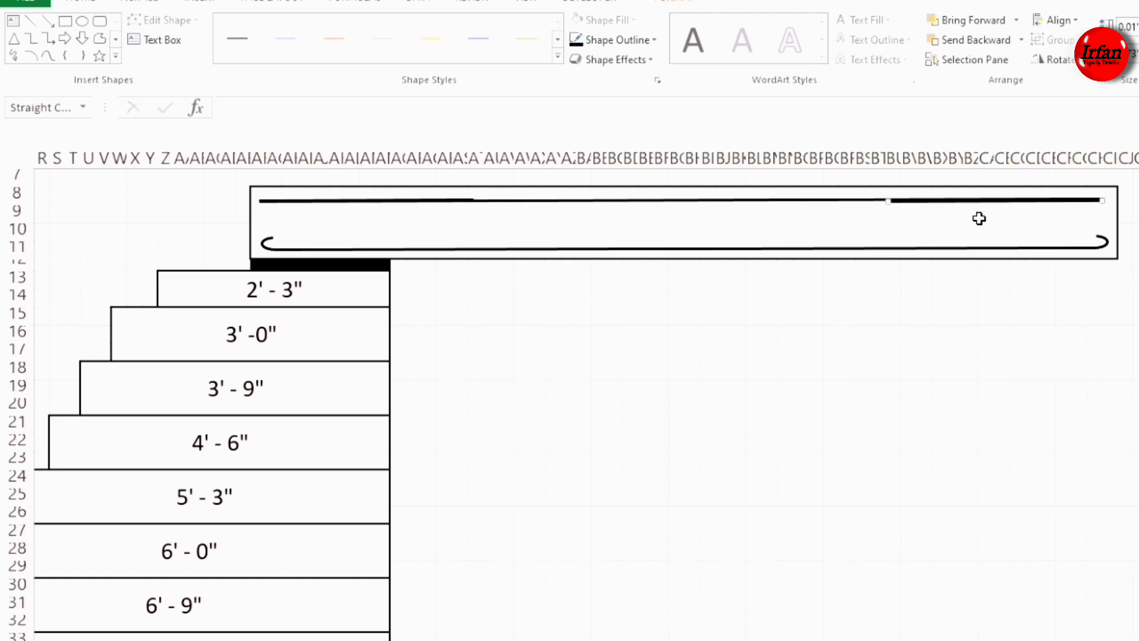
left_click(830, 200)
key("Delete")
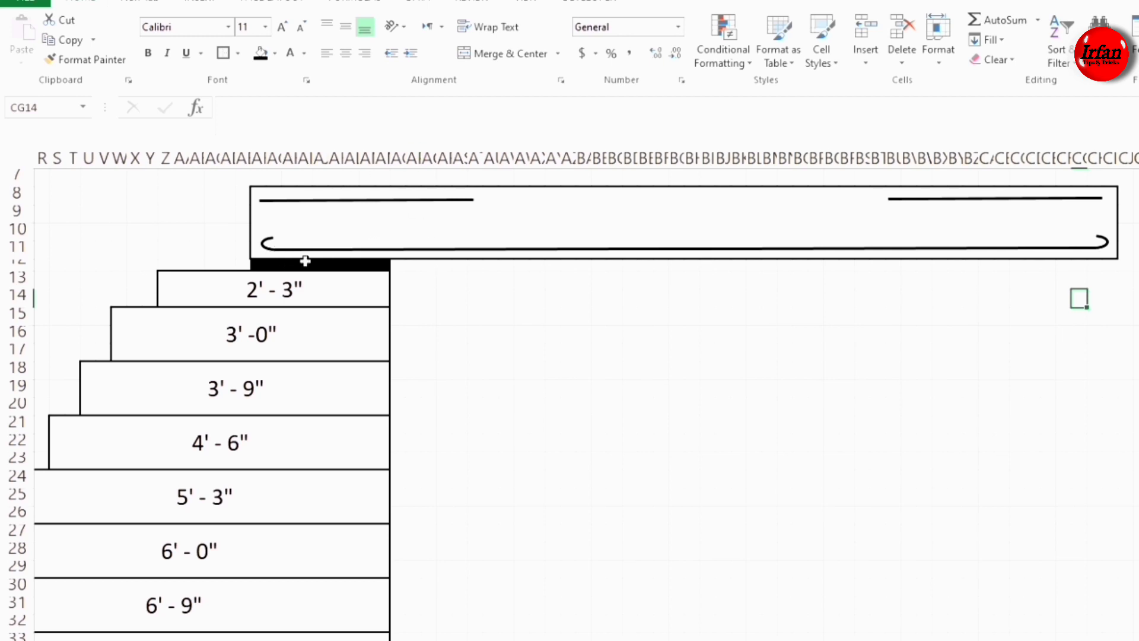
Step: Shift the two short upper lines slightly inward and fit copies of the hook arc, curling downward, at both ends of each
left_click(313, 201)
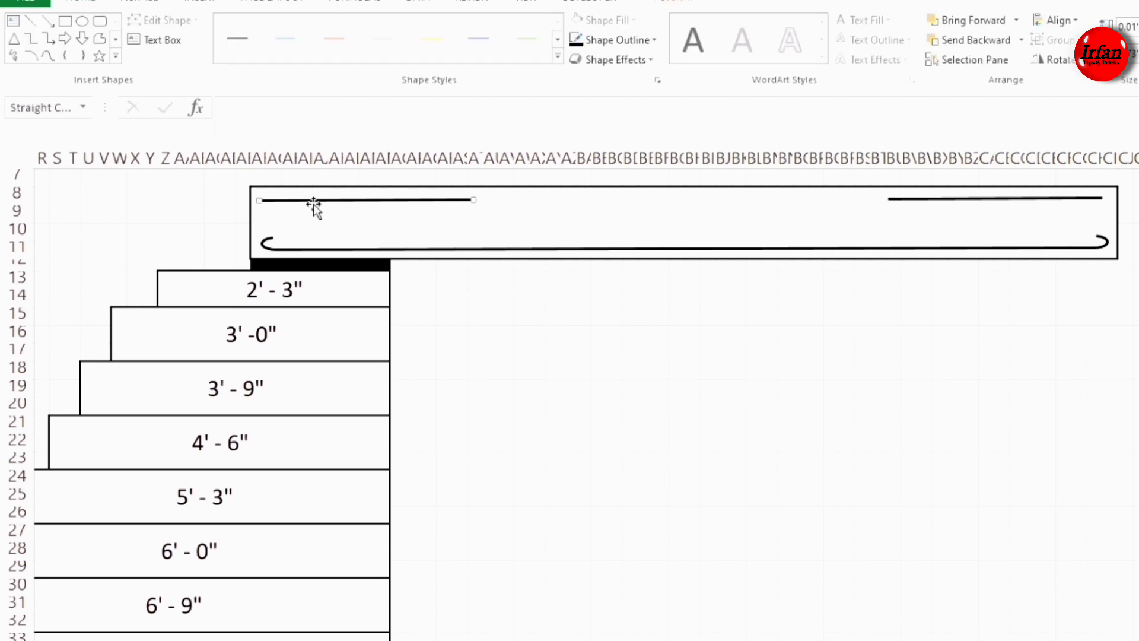
left_click(265, 243)
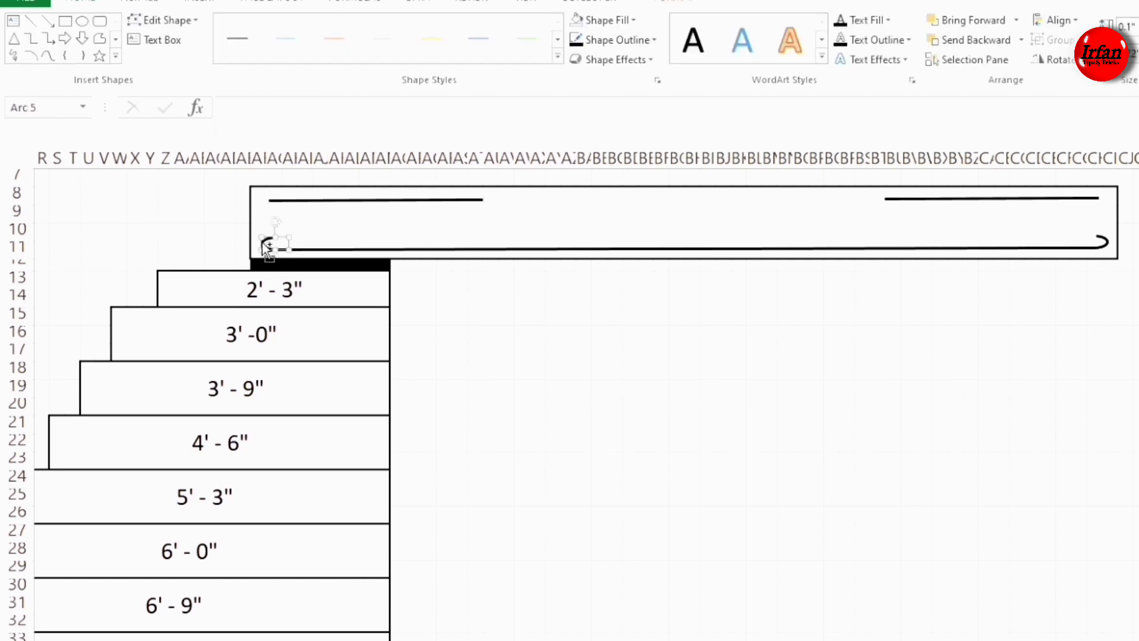
left_click_drag(275, 231, 261, 204)
left_click_drag(265, 212, 879, 211)
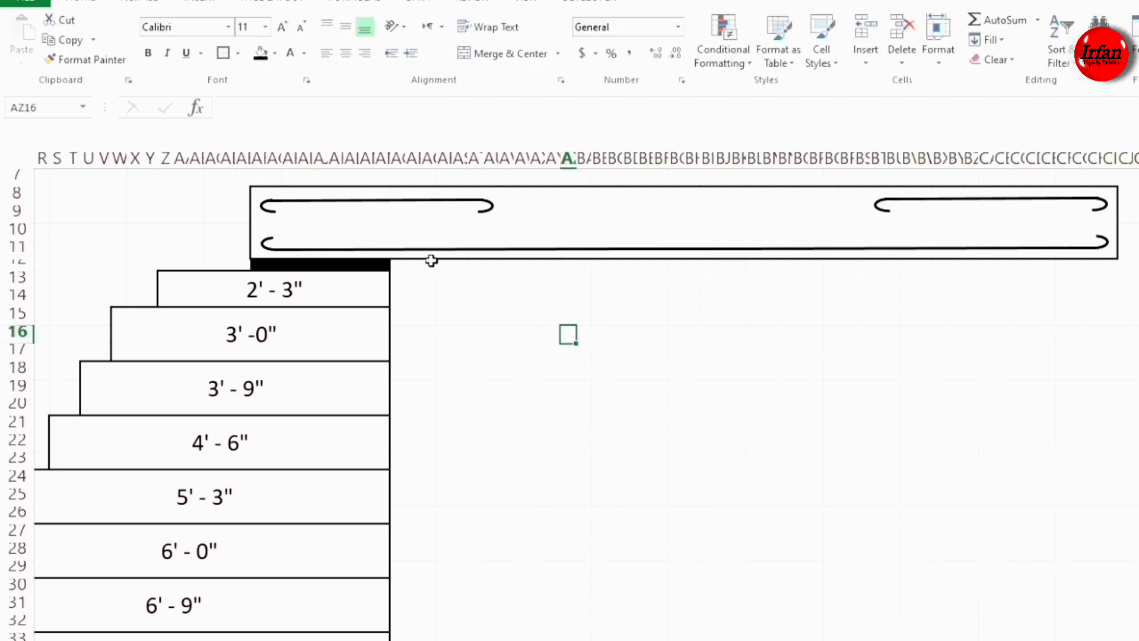
left_click(272, 211)
left_click(498, 350)
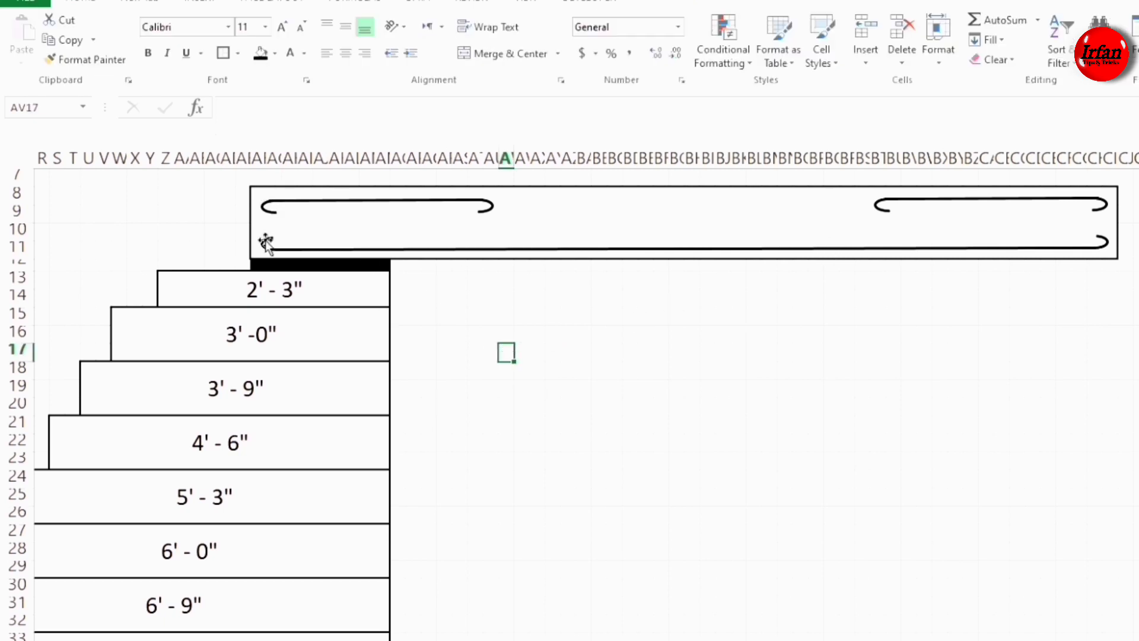
Step: Select the left short upper line together with the hook arcs at both of its ends
left_click(267, 213)
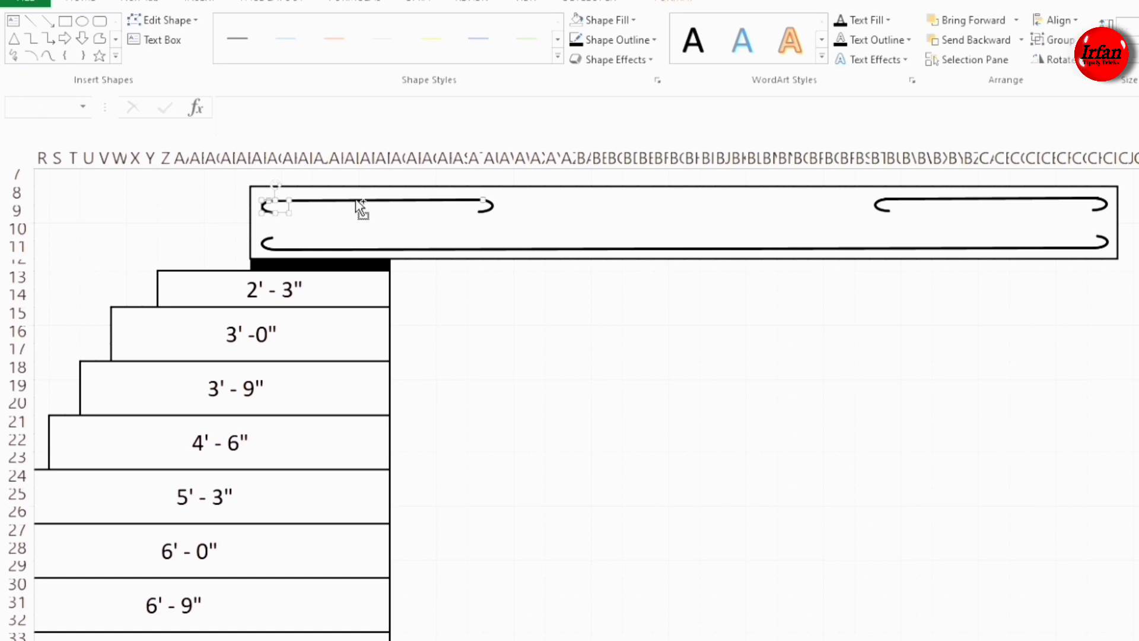
left_click(487, 209, "shift")
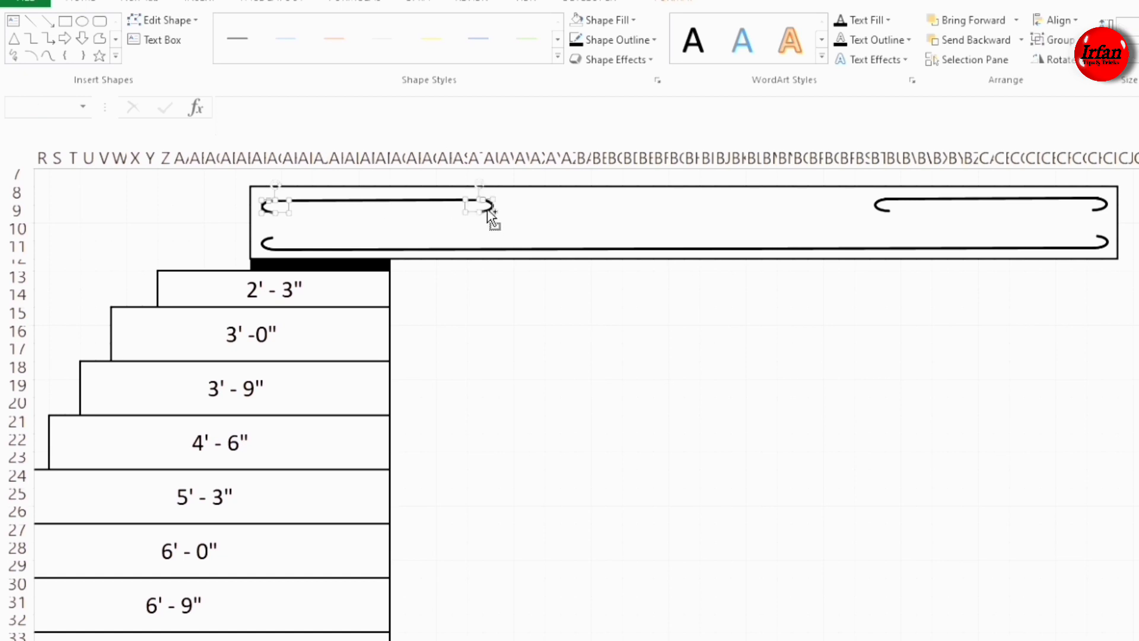
Step: Group the bar and hook shapes inside the top slab into a single object
left_click(880, 211, "shift")
left_click(1106, 211, "shift")
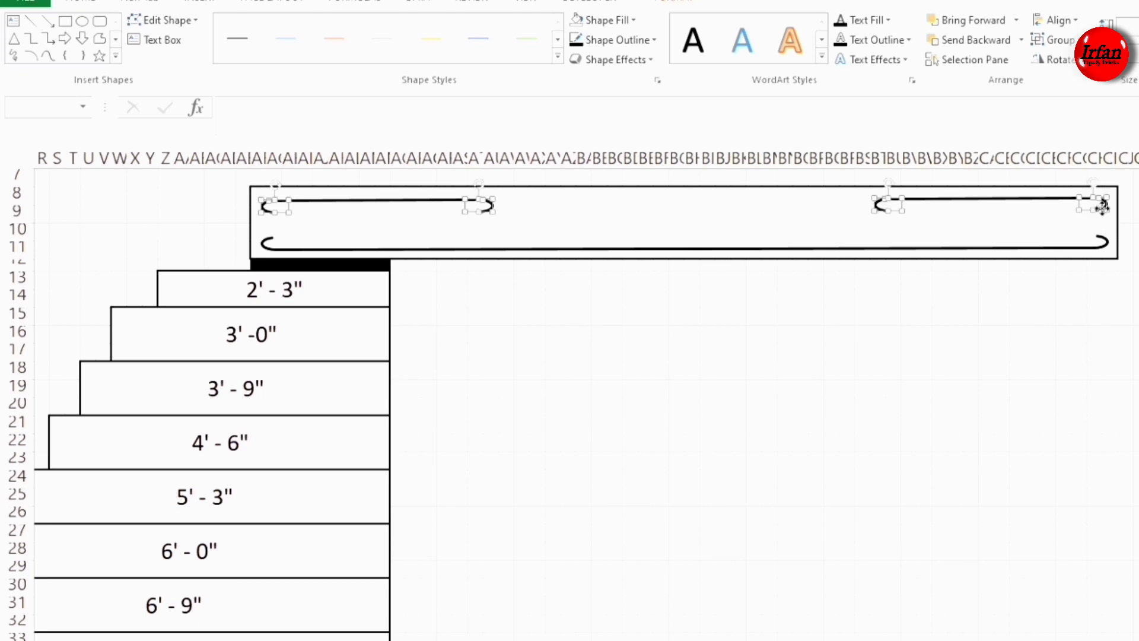
left_click(1109, 243, "shift")
left_click(265, 246, "shift")
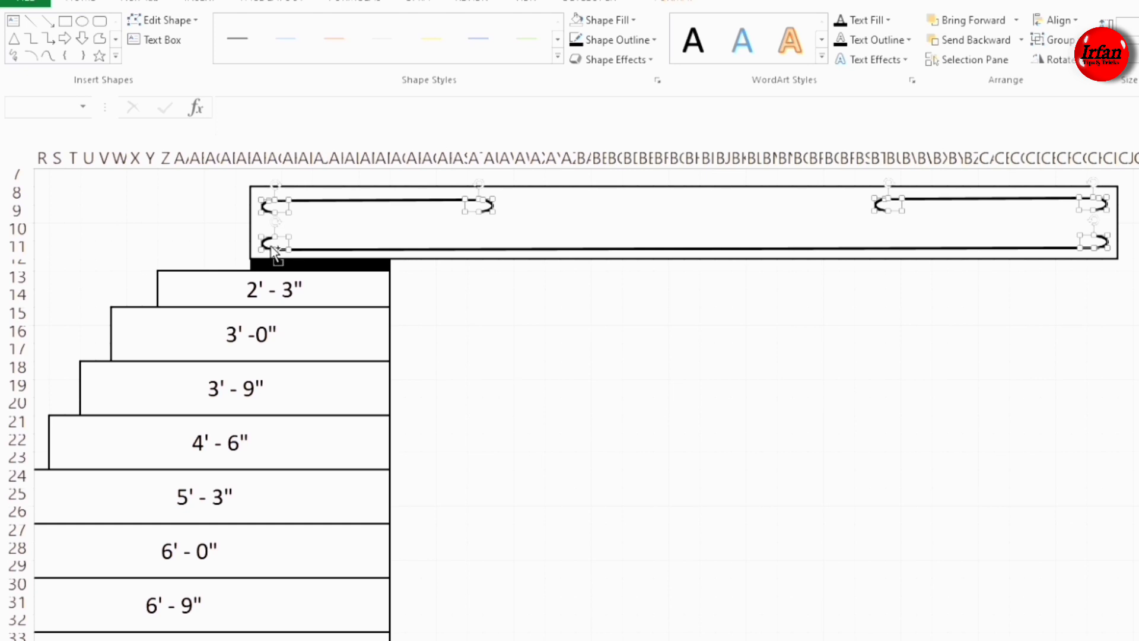
left_click(1053, 41)
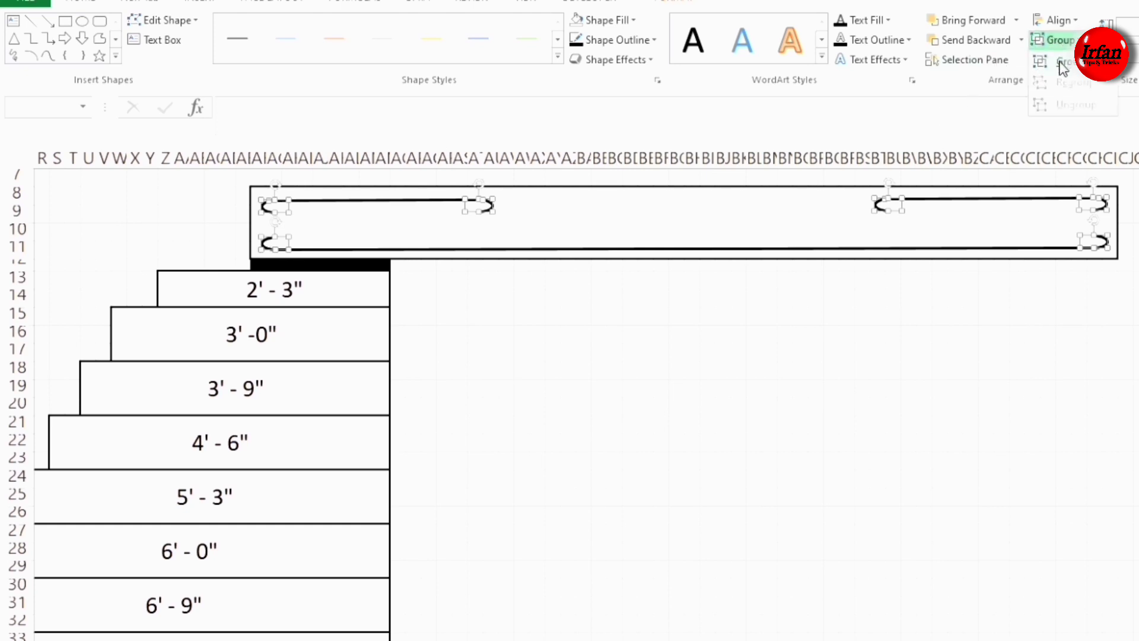
left_click(1062, 62)
left_click(771, 371)
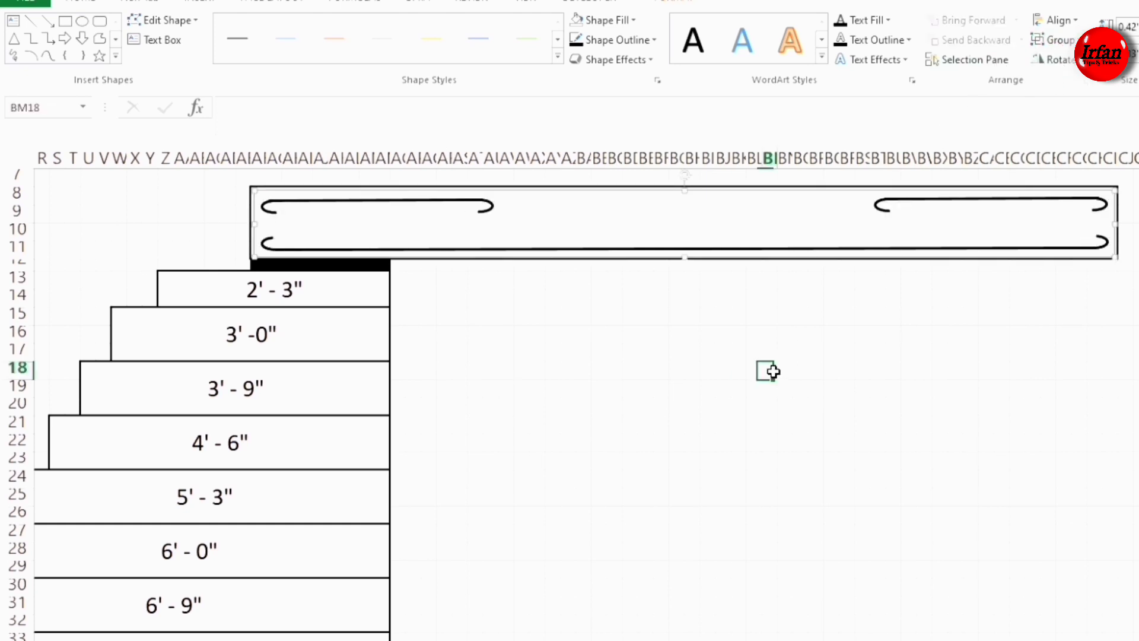
Step: Nudge the grouped reinforcement bars slightly to fit inside the slab outline
left_click(709, 251)
mouse_move(709, 251)
left_mouse_down()
mouse_move(742, 384)
mouse_move(625, 372)
mouse_move(707, 248)
left_mouse_up()
left_click(708, 334)
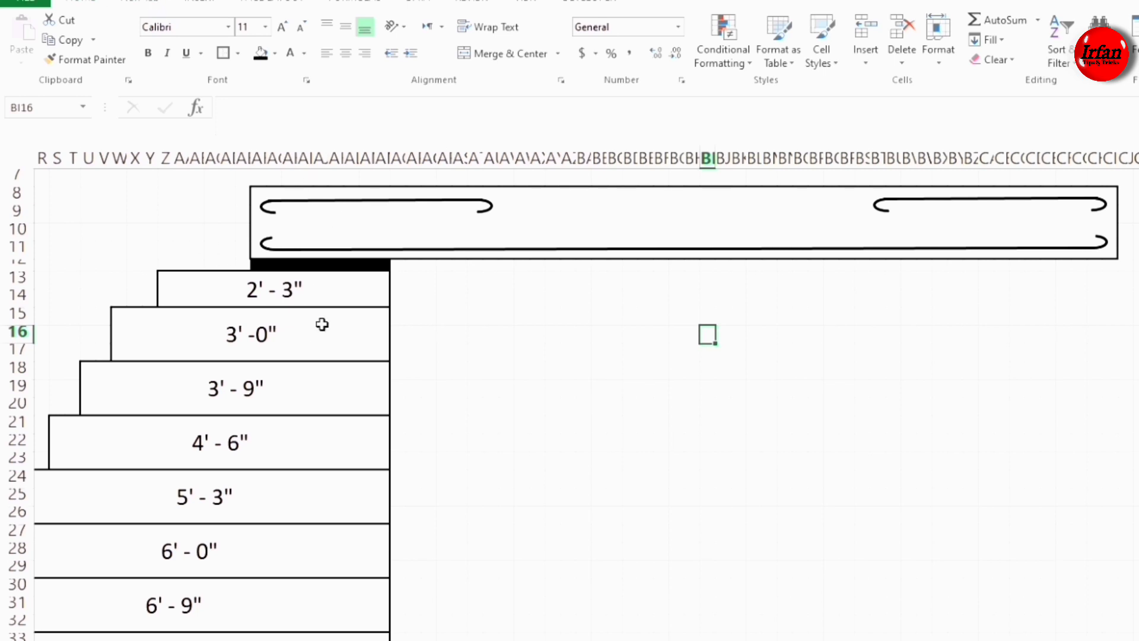
Step: Draw a small circle on the empty sheet below the slab and give it the solid black shape style
left_click(202, 2)
left_click(284, 20)
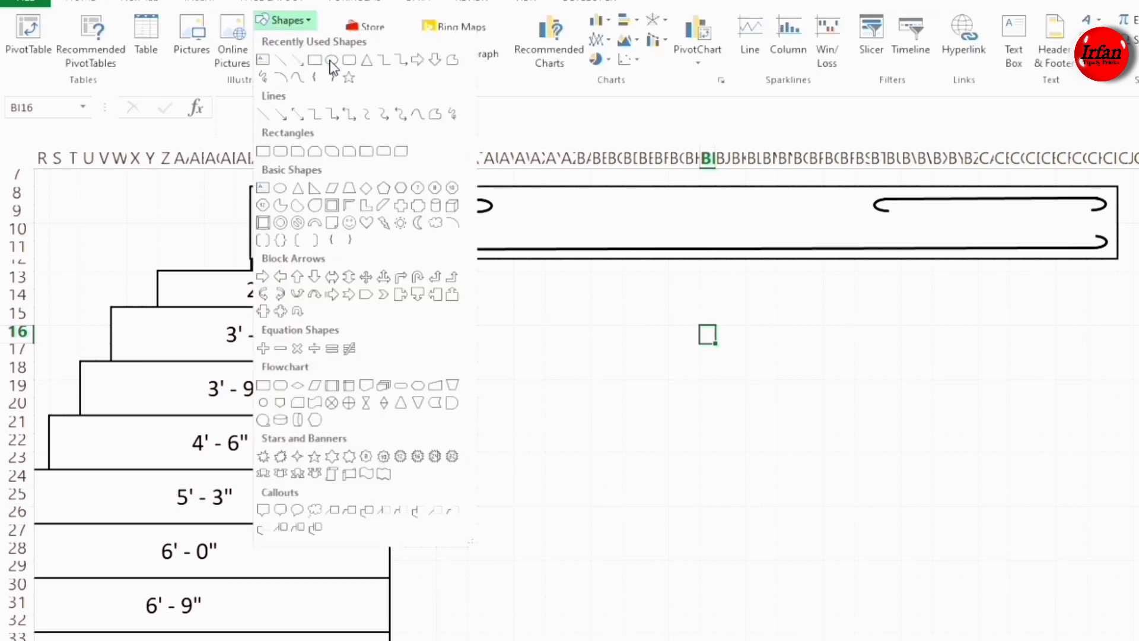
left_click(331, 61)
mouse_move(444, 351)
left_mouse_down()
mouse_move(471, 392)
mouse_move(455, 364)
left_mouse_up()
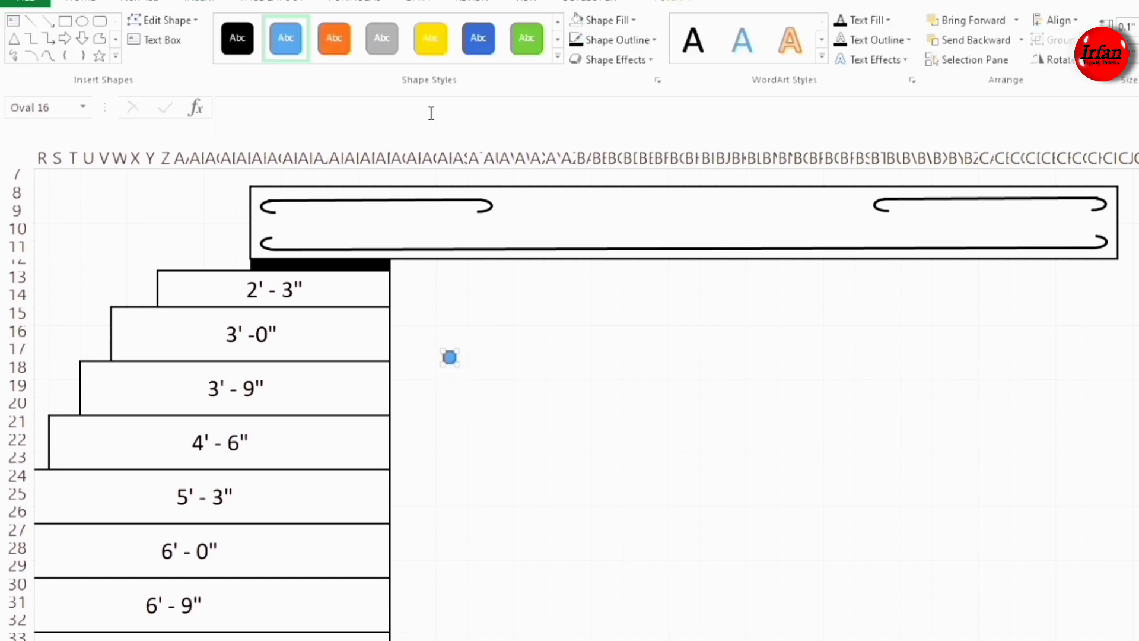
left_click(237, 37)
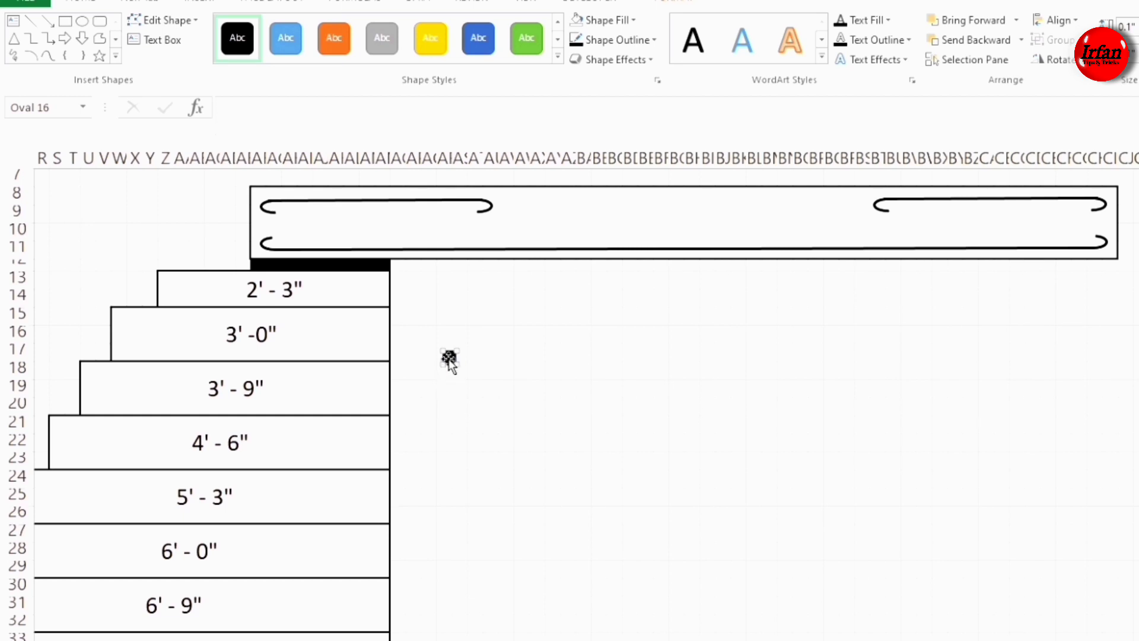
mouse_move(449, 359)
left_mouse_down()
mouse_move(415, 305)
mouse_move(277, 216)
mouse_move(416, 338)
mouse_move(425, 243)
mouse_move(450, 359)
left_mouse_up()
left_click_drag(458, 368, 454, 361)
left_click(473, 404)
Step: Place copies of the black dot along the upper and lower reinforcement bars in the slab
left_click_drag(449, 360, 269, 243)
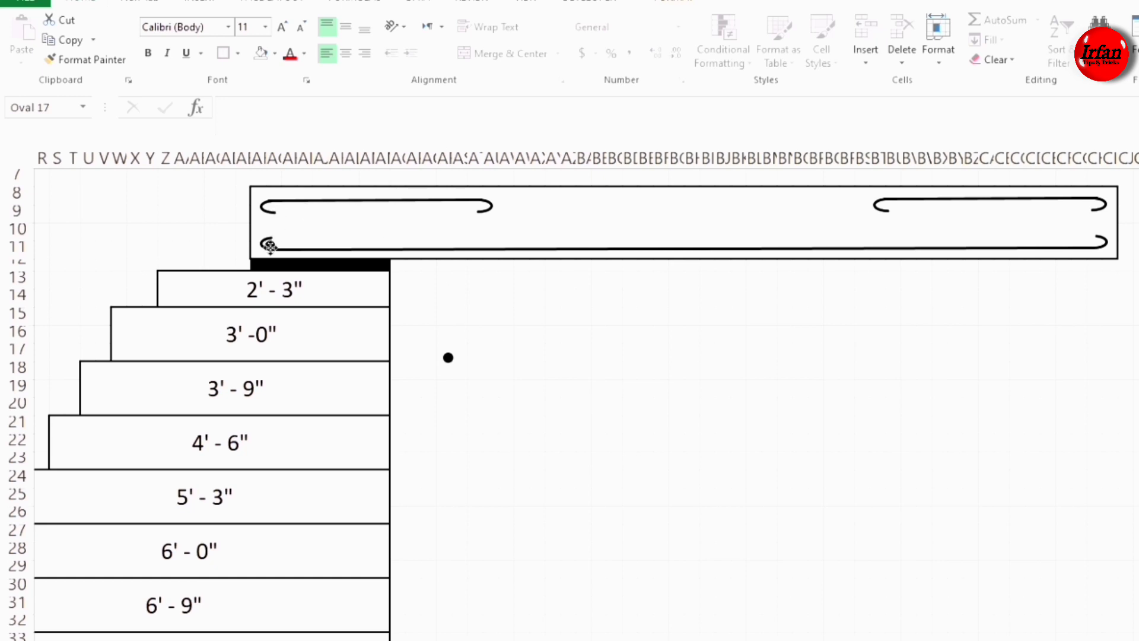
left_click(459, 333)
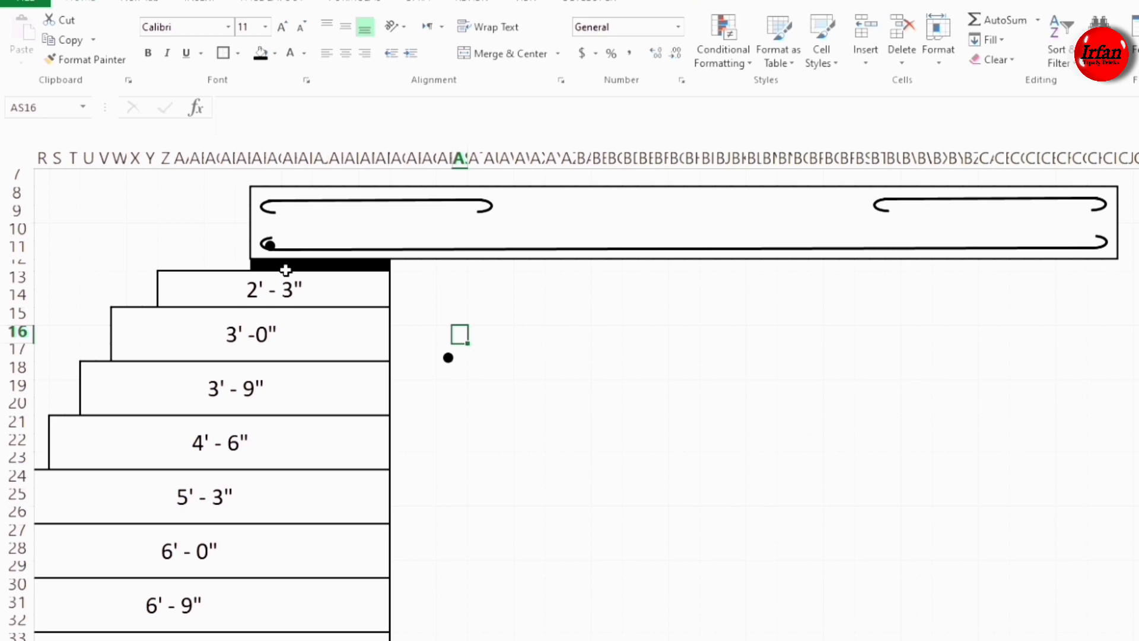
left_click(447, 356)
left_click_drag(447, 356, 309, 245)
key("ctrl")
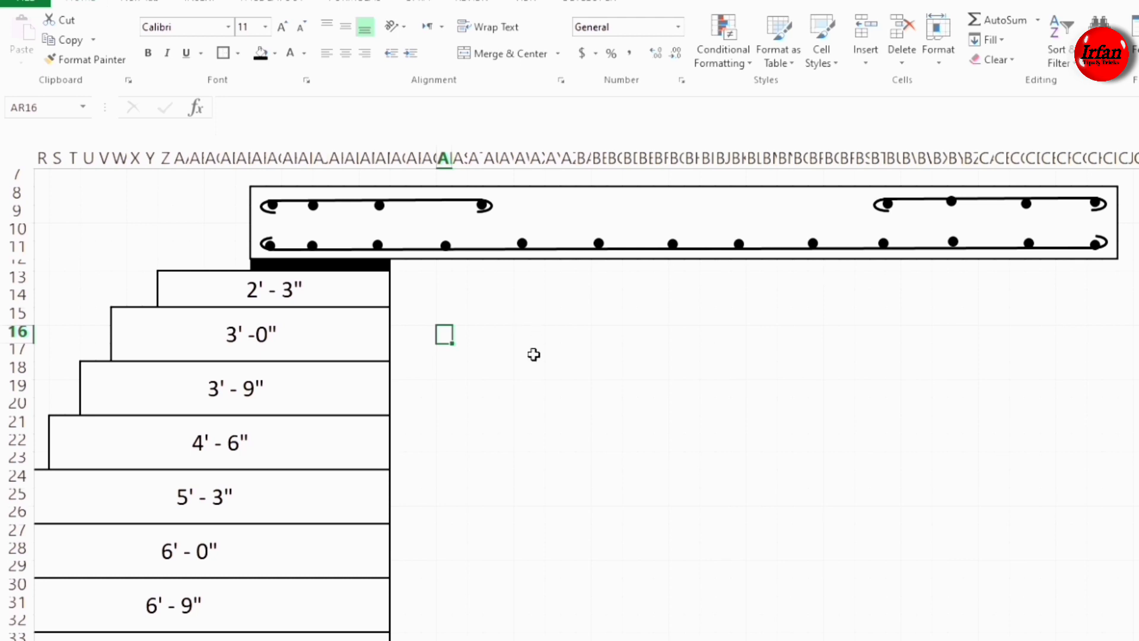
Step: Fill the merged slab cell at AF8 with the sparse dotted pattern style
scroll(533, 355, "down", 5)
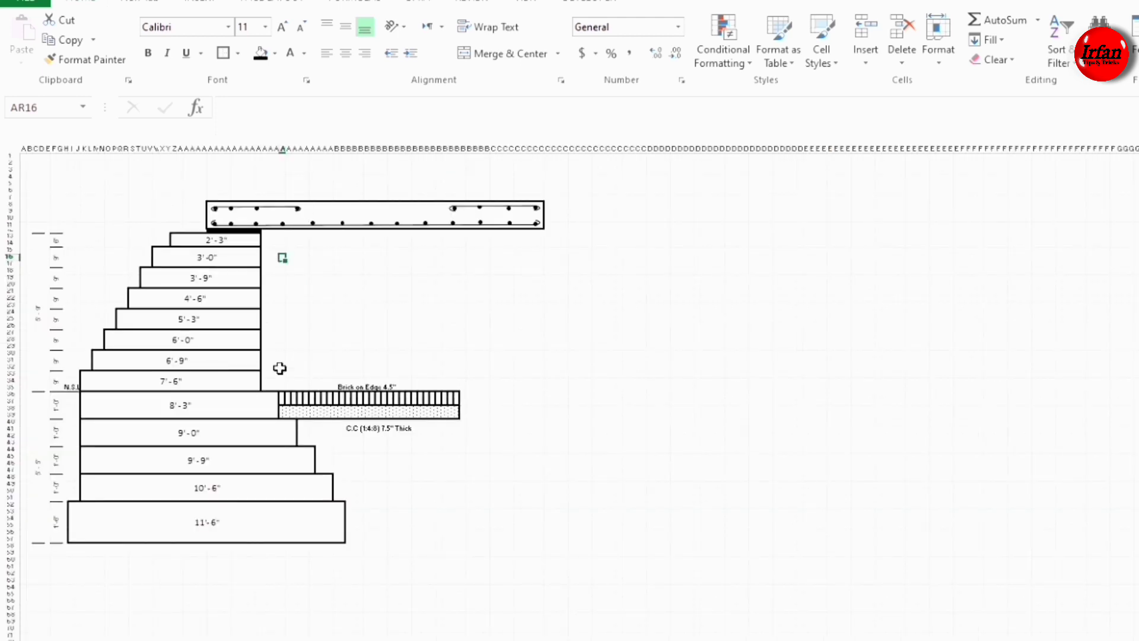
left_click(363, 212)
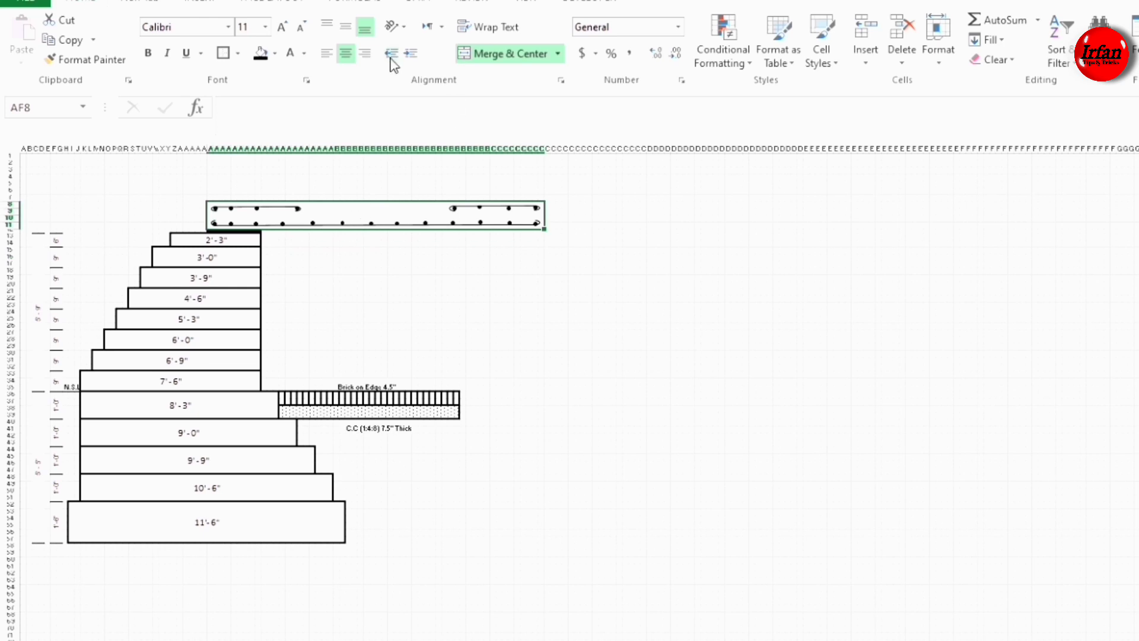
right_click(422, 209)
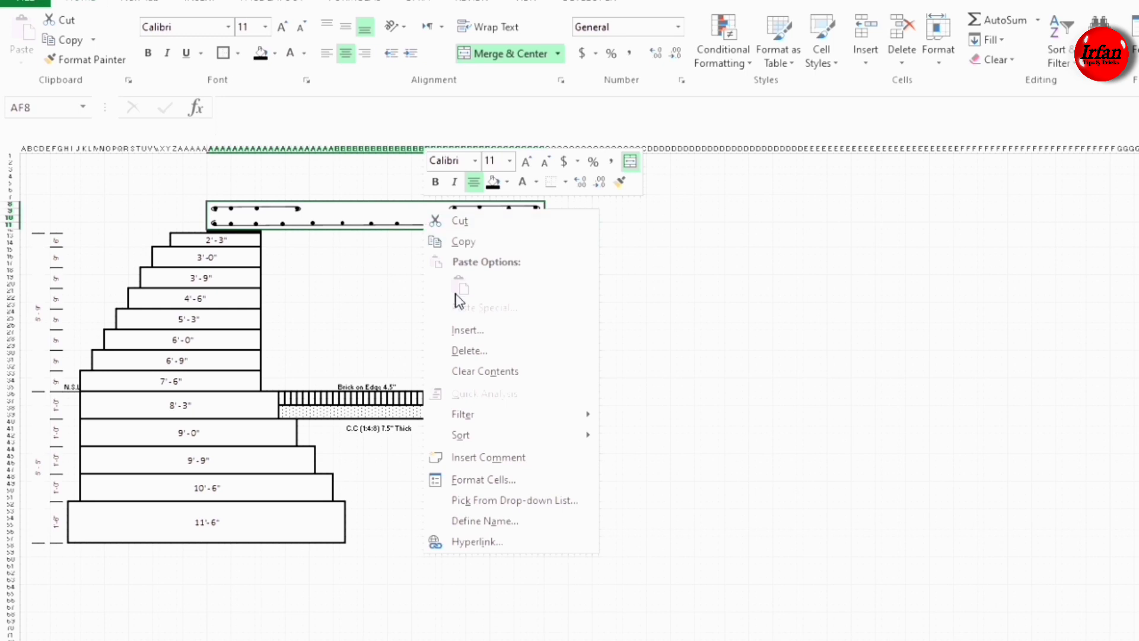
left_click(472, 480)
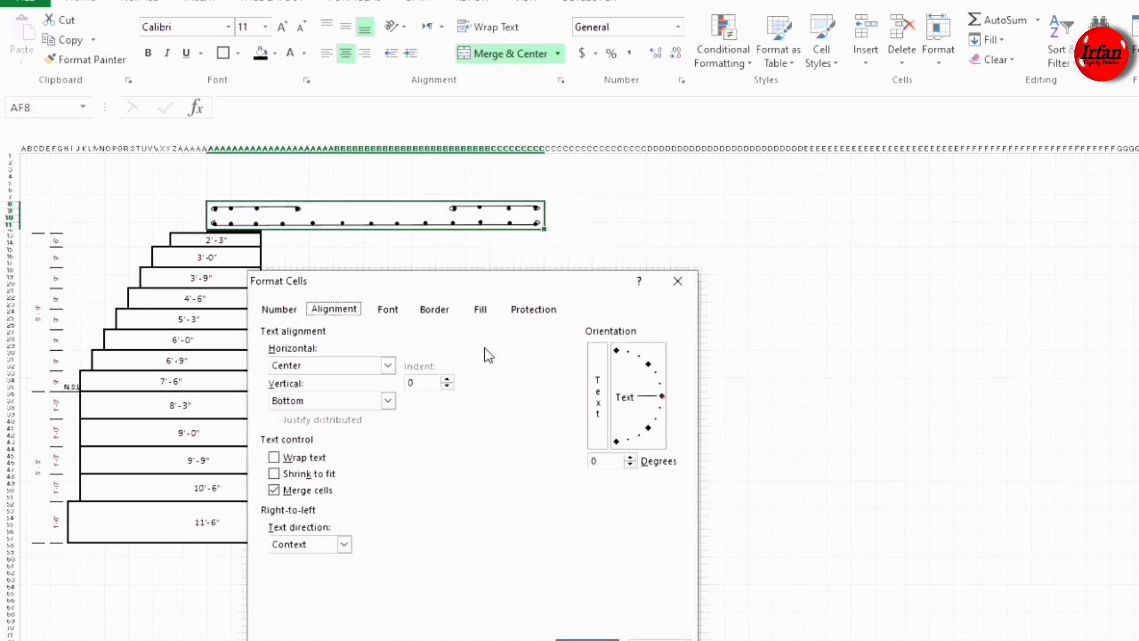
left_click(483, 311)
left_click(621, 385)
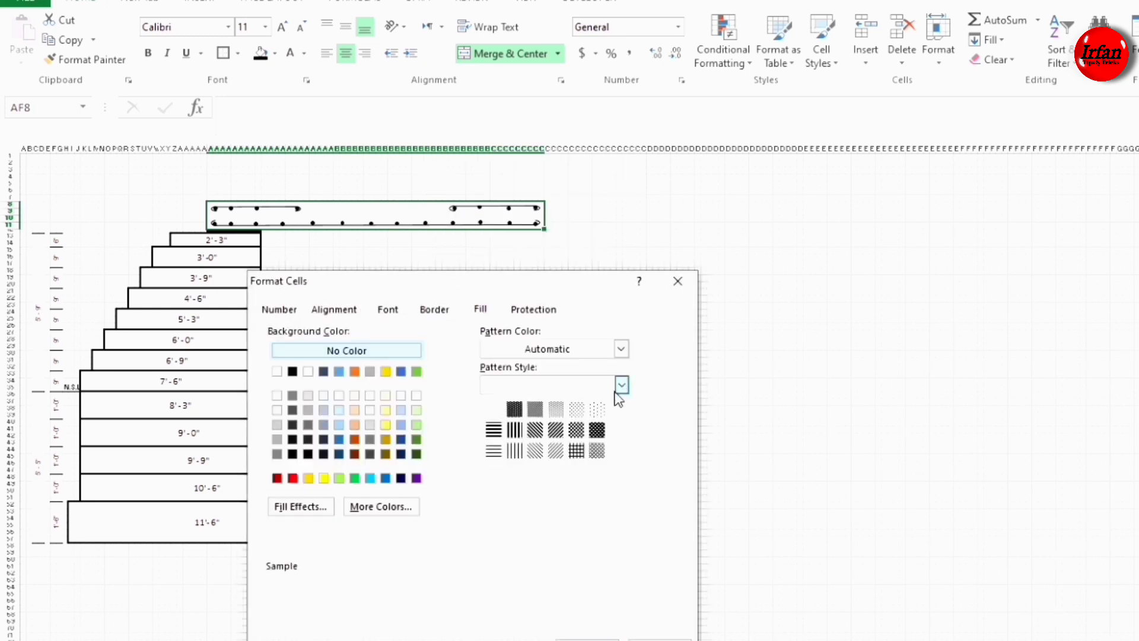
left_click(596, 410)
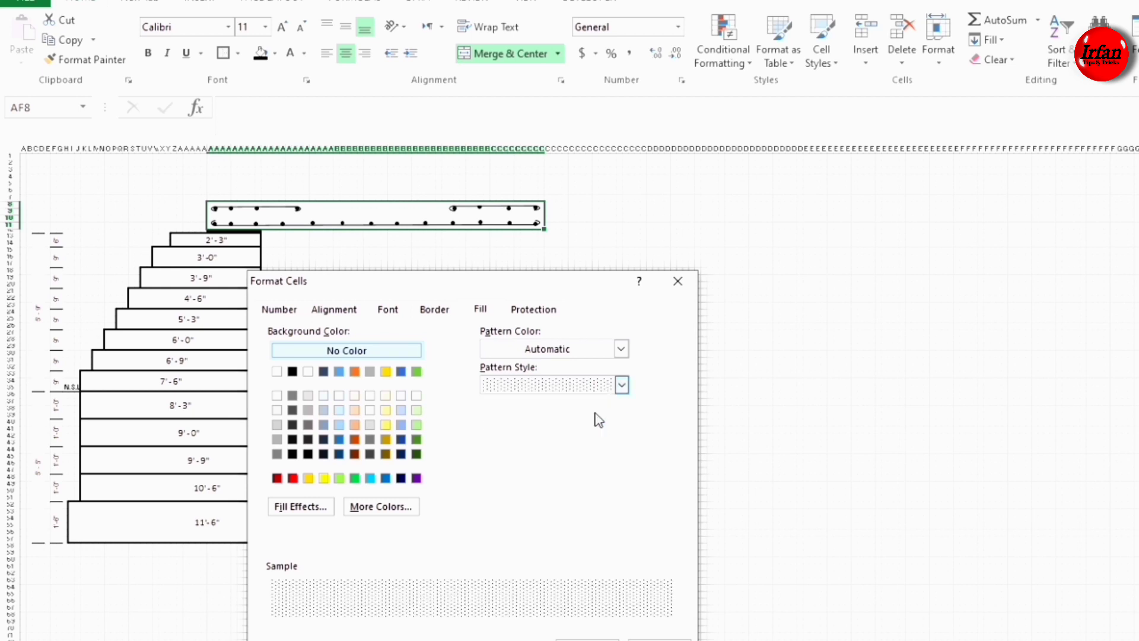
left_click(588, 639)
left_click(589, 497)
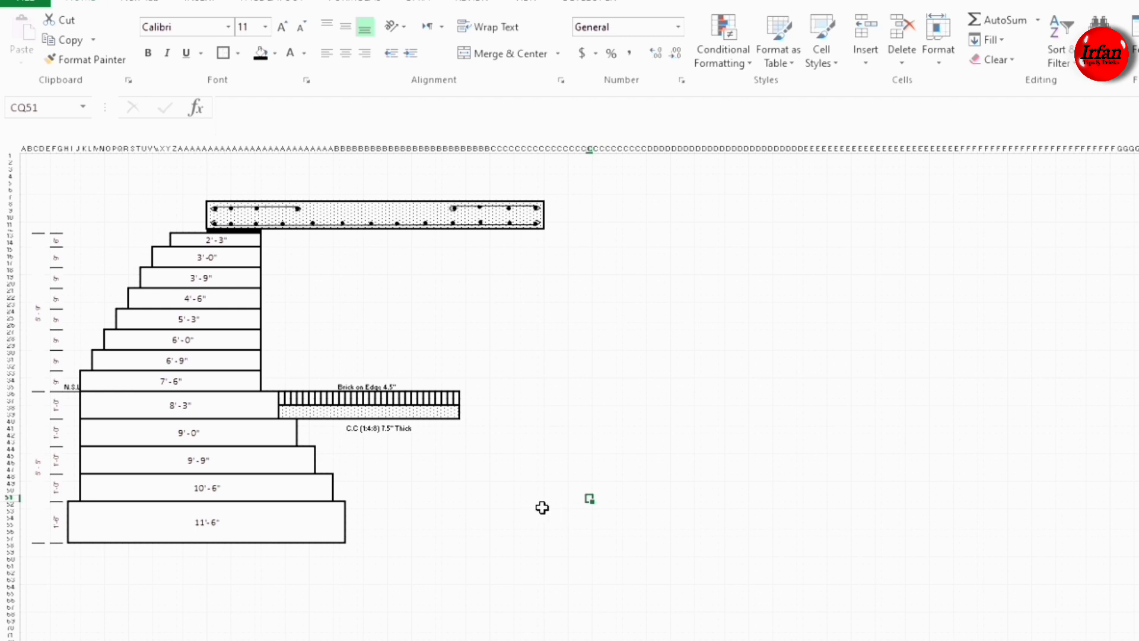
Step: Merge and center a block of 6 rows by 30 columns starting at CP52, and label it 7' - 6"
left_click_drag(582, 503, 762, 541)
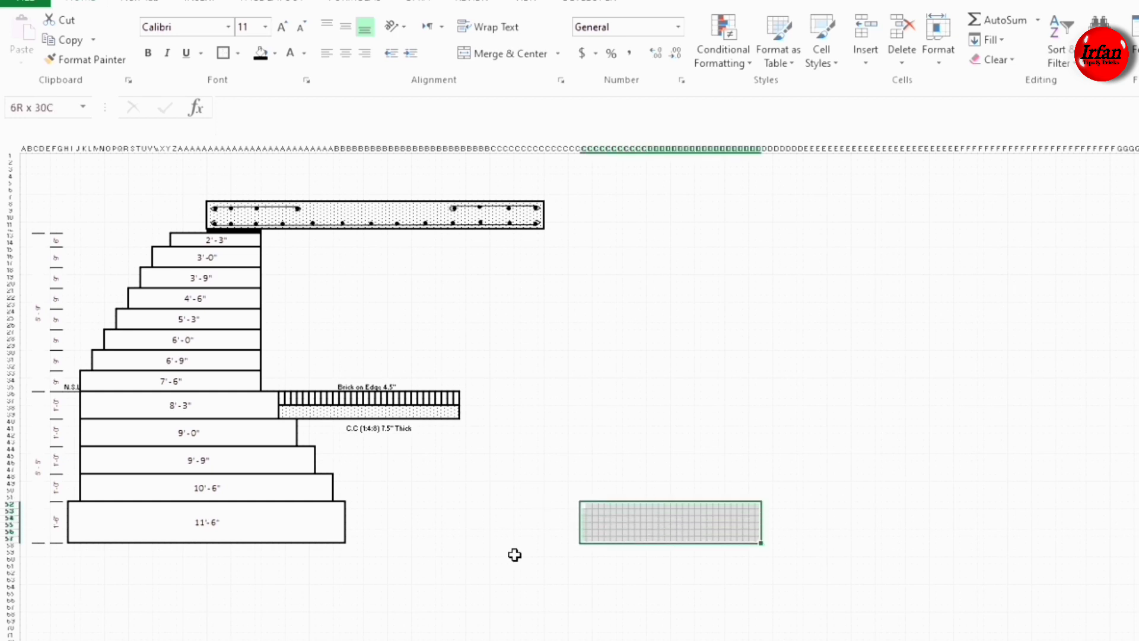
left_click_drag(514, 555, 515, 555)
left_click(503, 55)
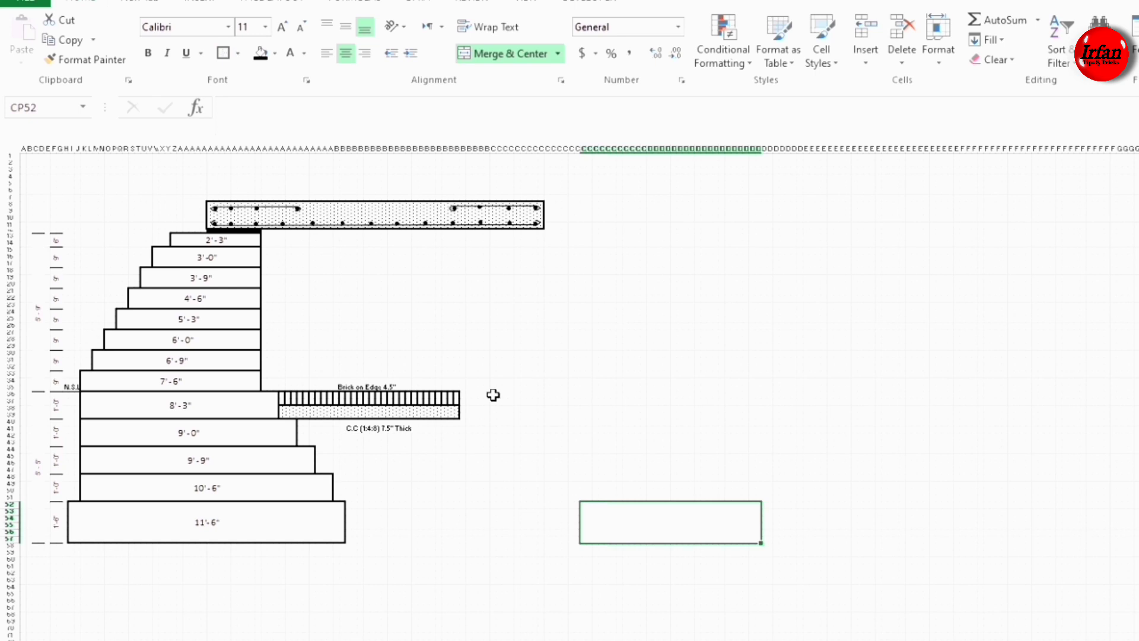
type("7")
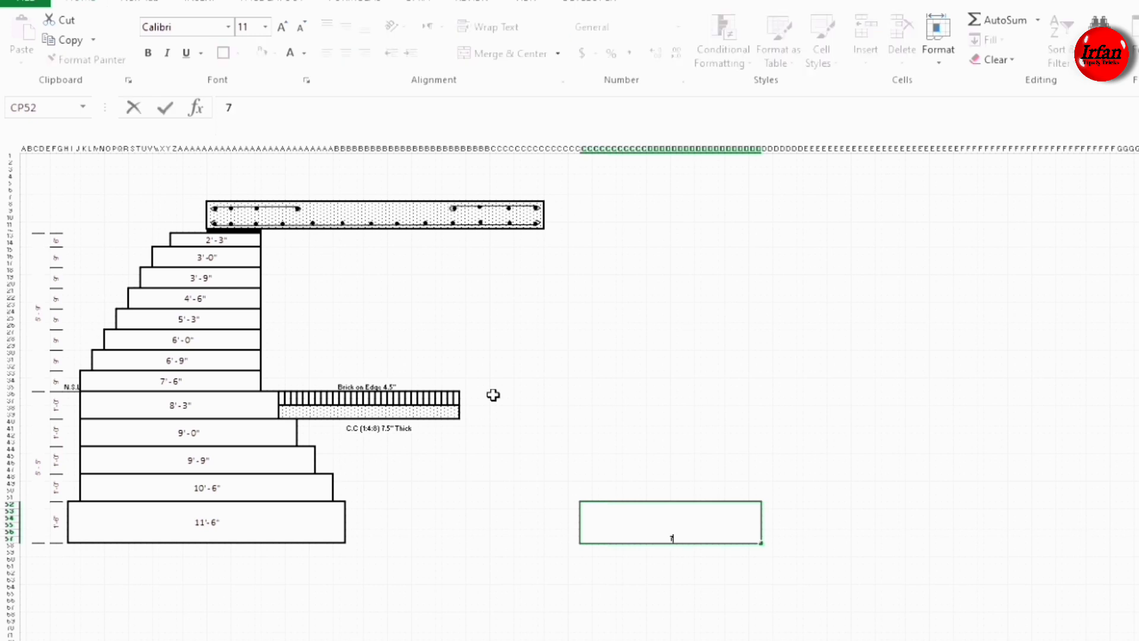
type("' - 6\"")
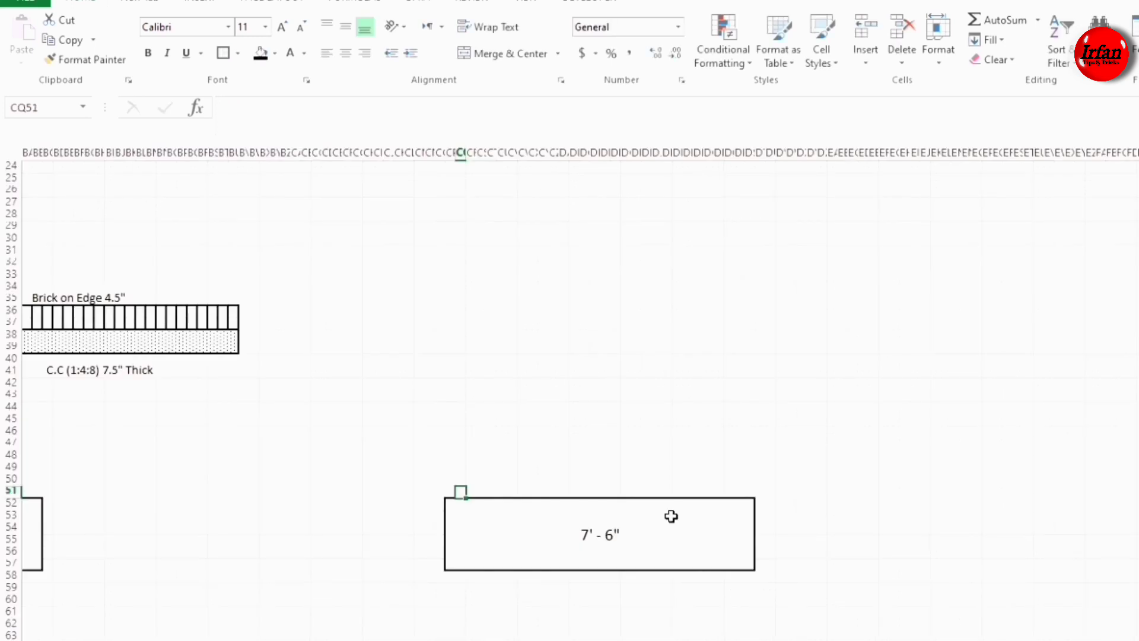
Step: Merge a block of 4 rows by 26 columns directly above the 7' - 6" block, starting at column CR, and label it 7' - 0"
key("Right")
key("shift+Up")
key("shift+Up")
key("shift+Up")
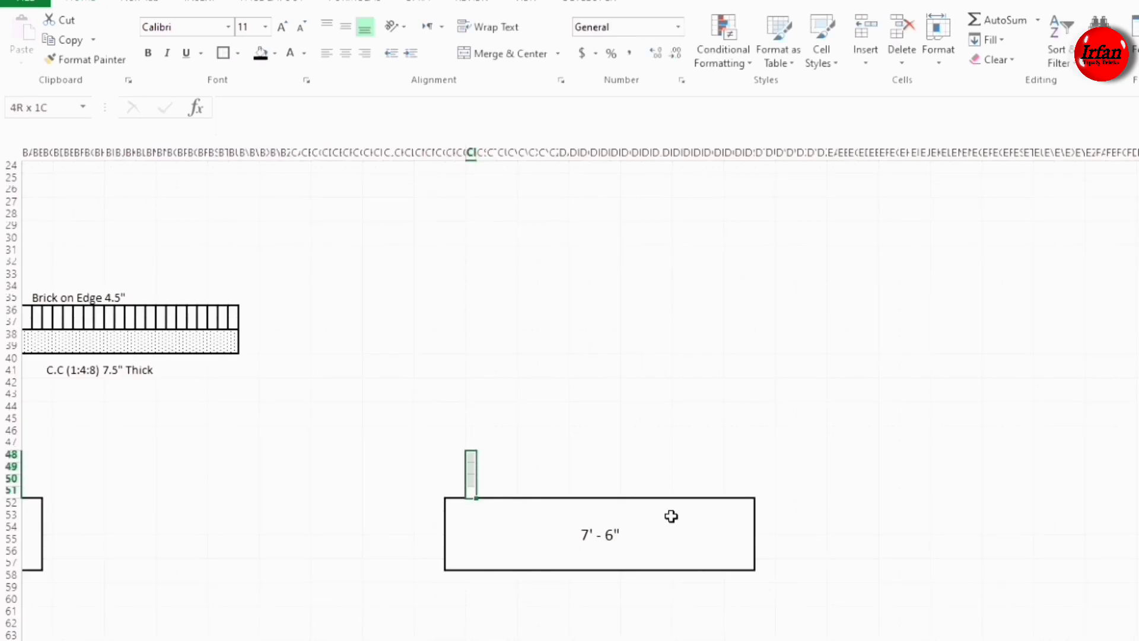
key("shift+Right")
key("shift+Right")
key("shift+Right")
key("shift+Right")
key("shift+Right")
key("shift+Right")
key("shift+Right")
key("shift+Right")
key("shift+Right")
key("shift+Right")
key("shift+Right")
key("shift+Right")
key("shift+Right")
key("shift+Right")
key("shift+Right")
key("shift+Right")
key("shift+Right")
key("shift+Right")
key("shift+Right")
key("shift+Right")
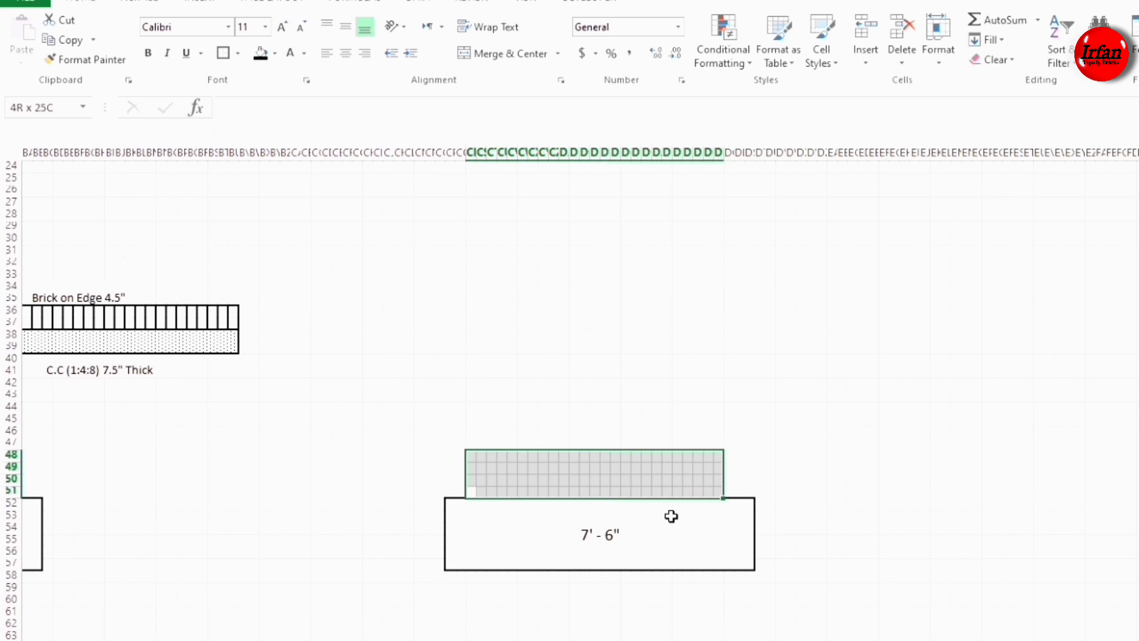
key("shift+Right")
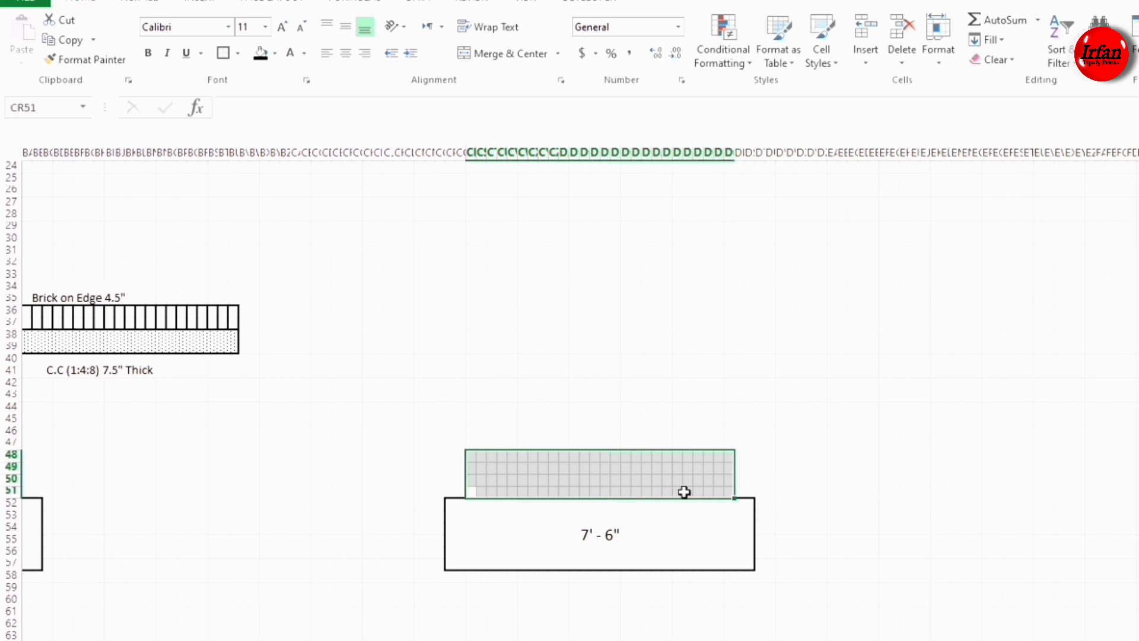
left_click(485, 54)
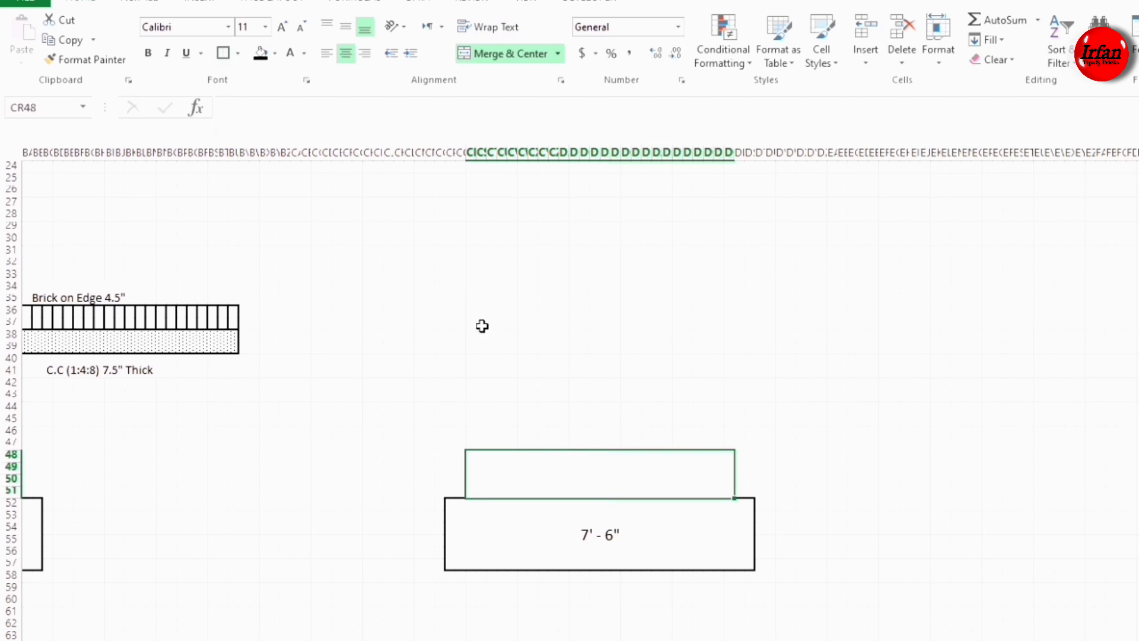
type("7' - 0\"")
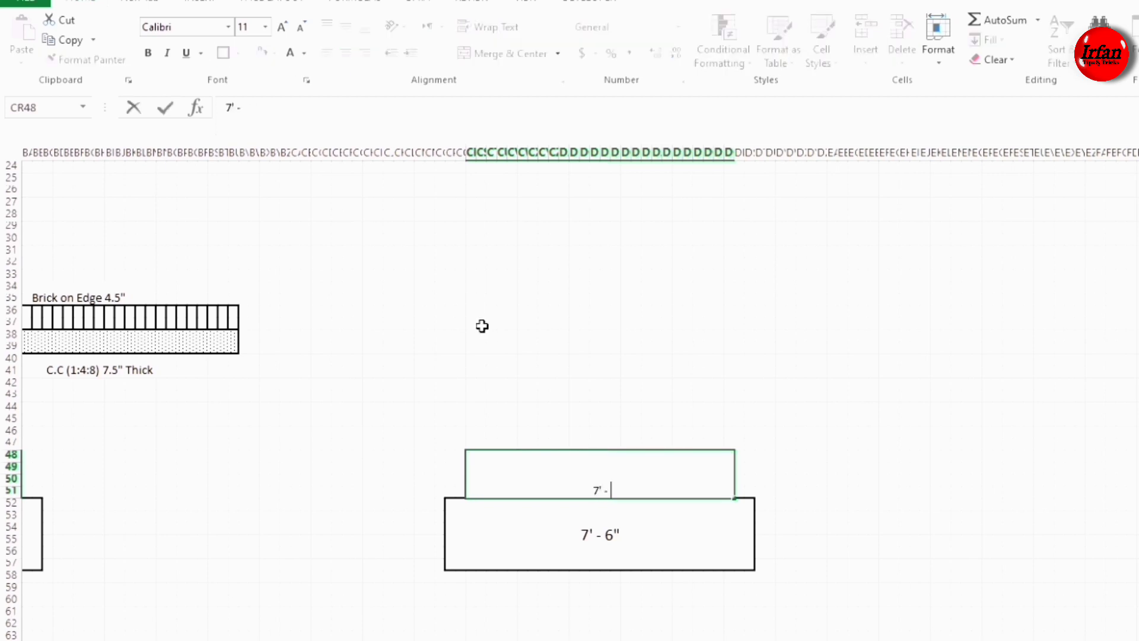
key("ctrl+Return")
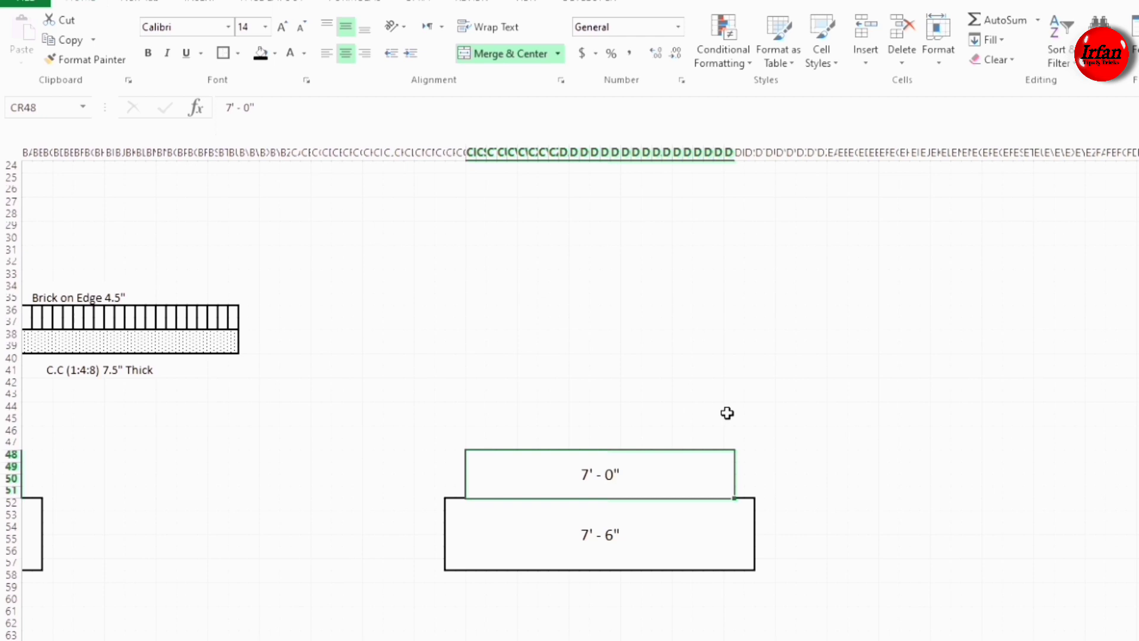
Step: Merge a block of 4 rows by 24 columns above the 7' - 0" block, flush with its left edge, and label it 6' - 6"
left_click(471, 444)
key("shift+Up")
key("shift+Up")
key("shift+Up")
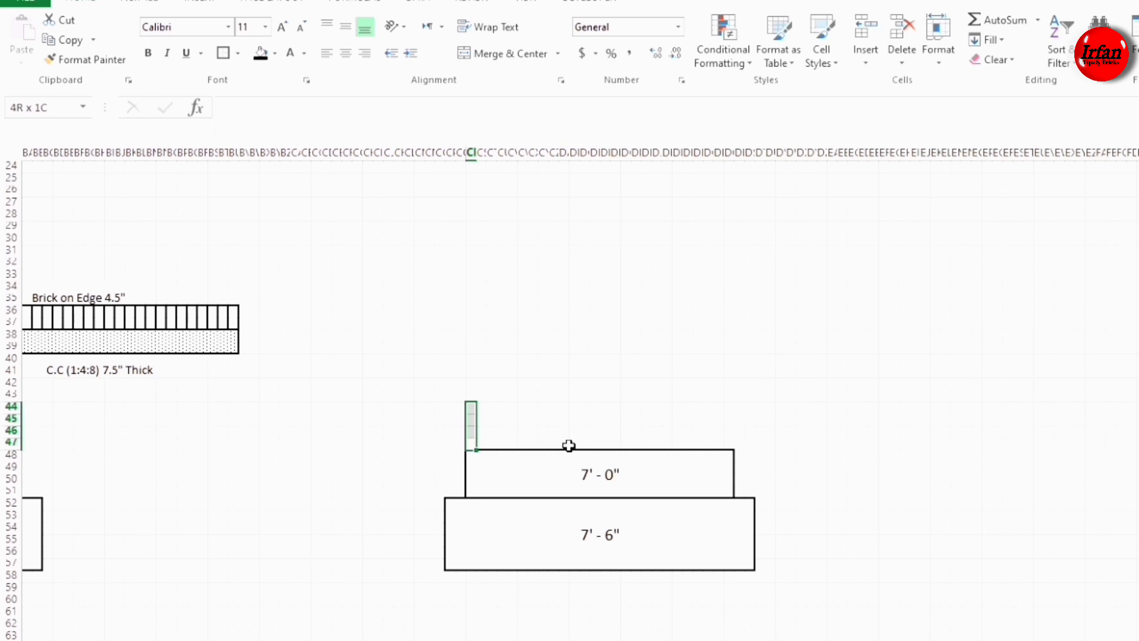
key("shift+Right")
key("shift+Right")
key("shift+Right")
key("shift+Right")
key("shift+Right")
key("shift+Right")
key("shift+Right")
key("shift+Right")
key("shift+Right")
key("shift+Right")
key("shift+Right")
key("shift+Right")
key("shift+Right")
key("shift+Right")
key("shift+Right")
key("shift+Right")
key("shift+Right")
key("shift+Right")
key("shift+Right")
key("shift+Right")
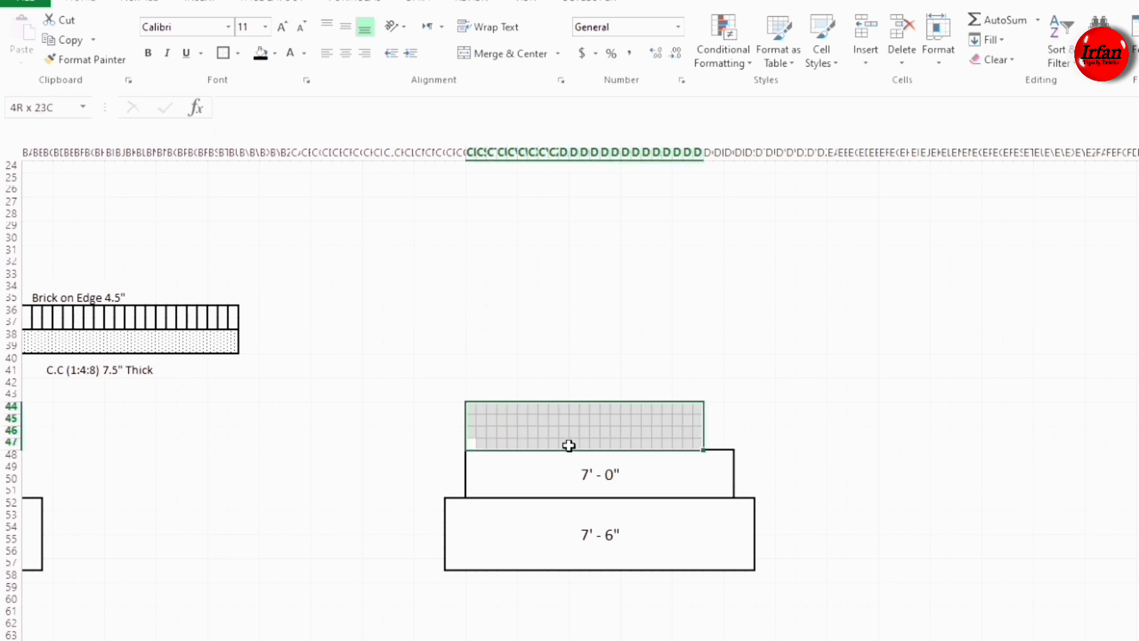
key("shift+Right")
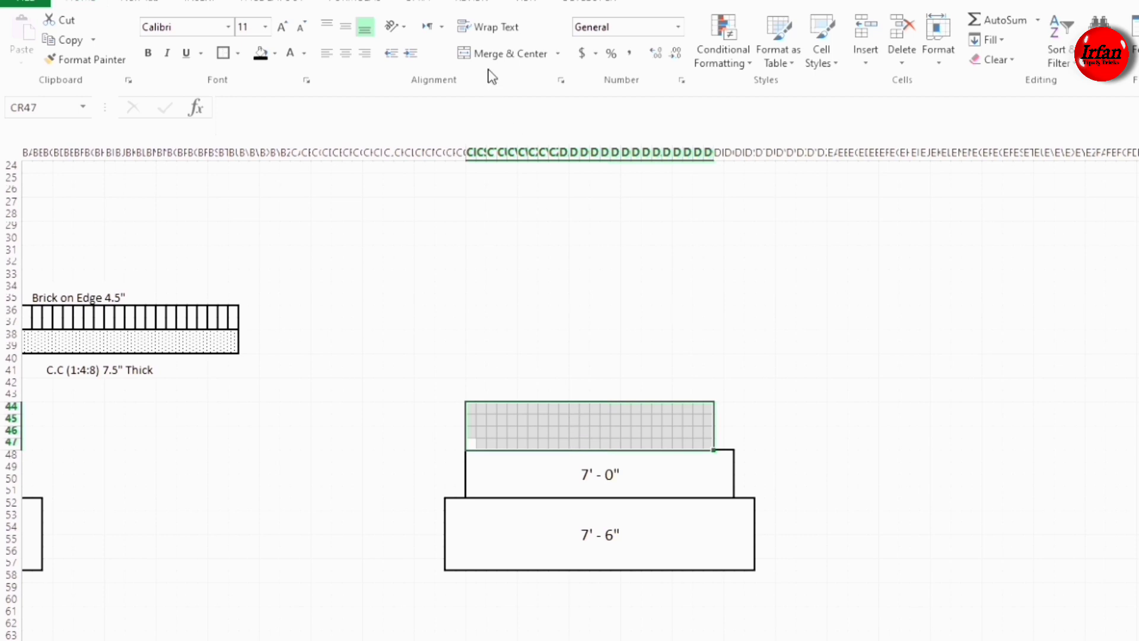
left_click(533, 54)
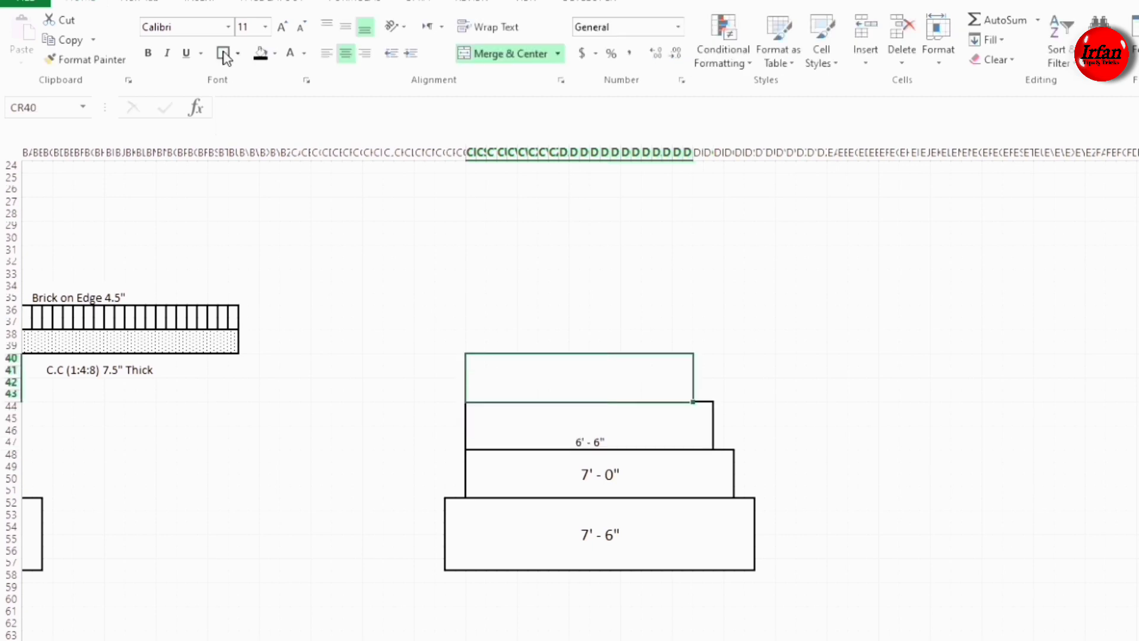
Step: Label the merged block at CR40 6' - 0" and the merged block directly above it at CR36 5' - 6"
type("6")
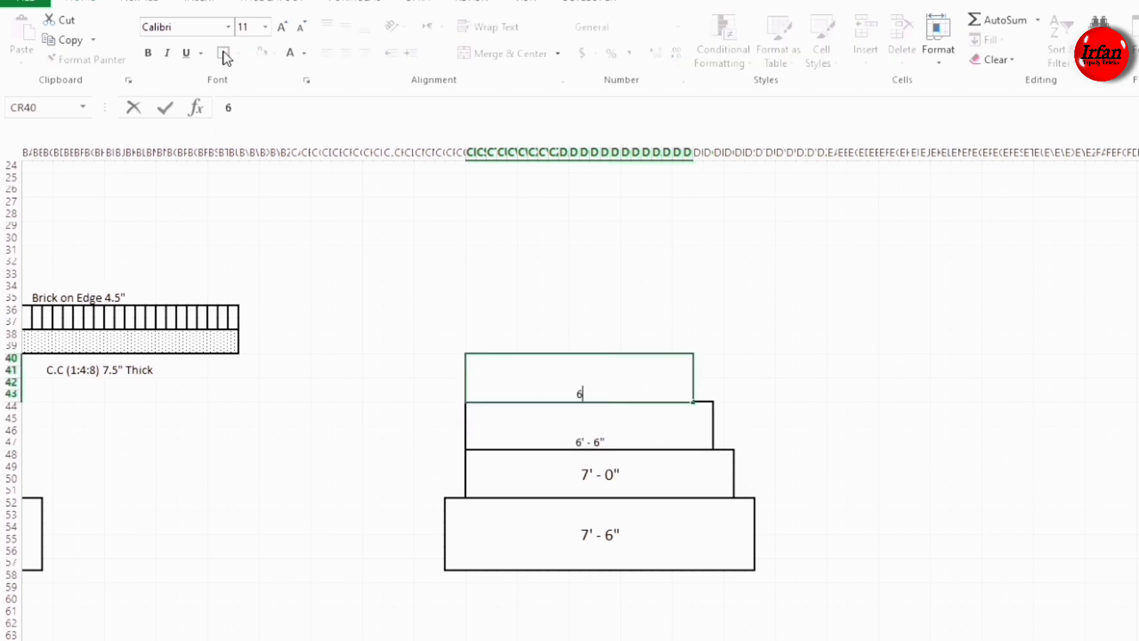
type("' - 0\"")
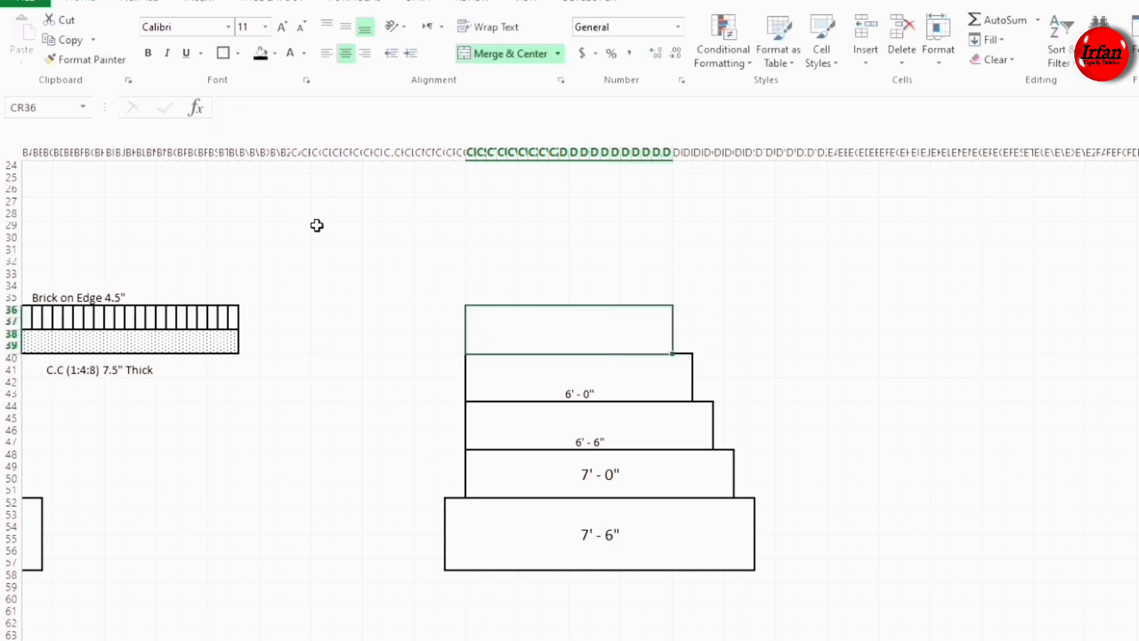
key("F2")
type("5' -")
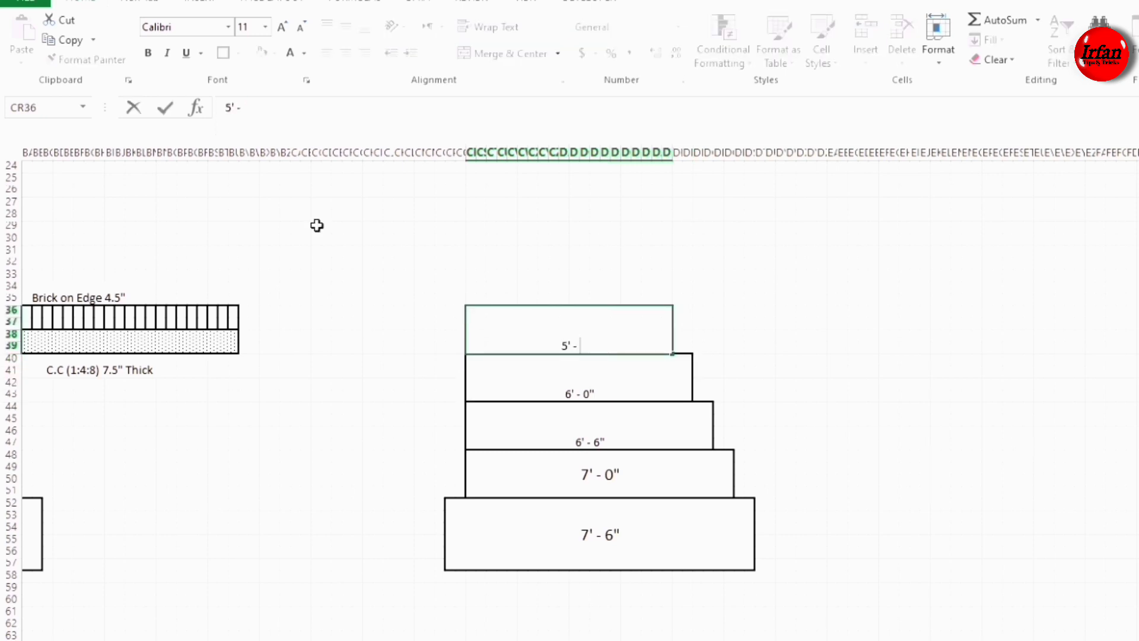
type(" 6\"")
left_click(872, 431)
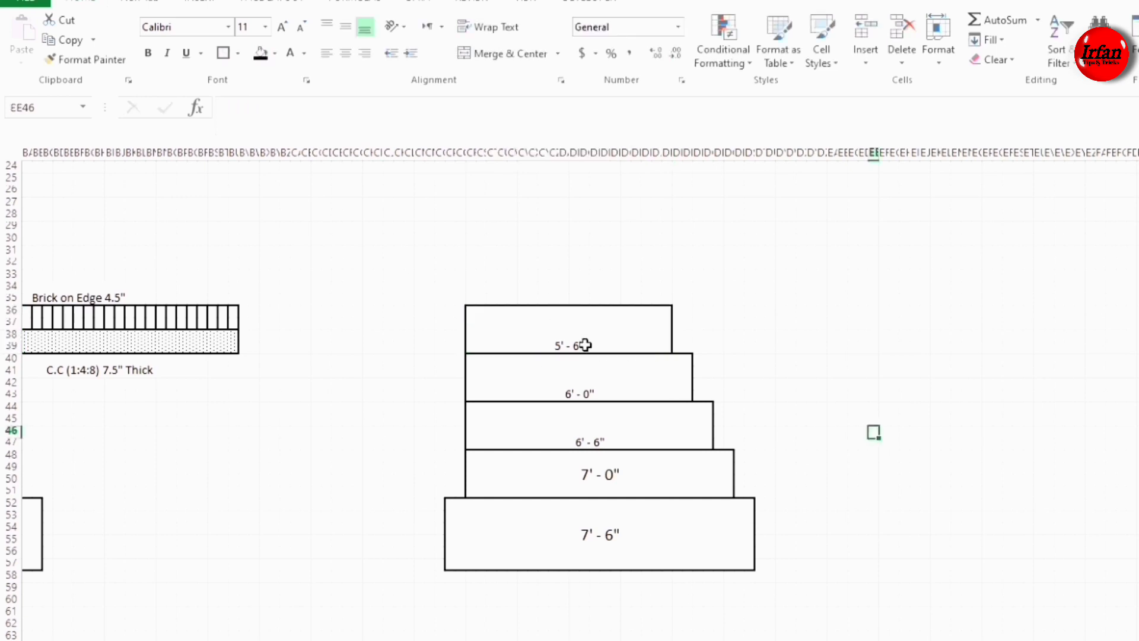
Step: Middle-align the labels of the blocks from 5' - 6" down to 7' - 0" and set their font size to 14
left_click_drag(243, 310, 541, 460)
left_click(345, 26)
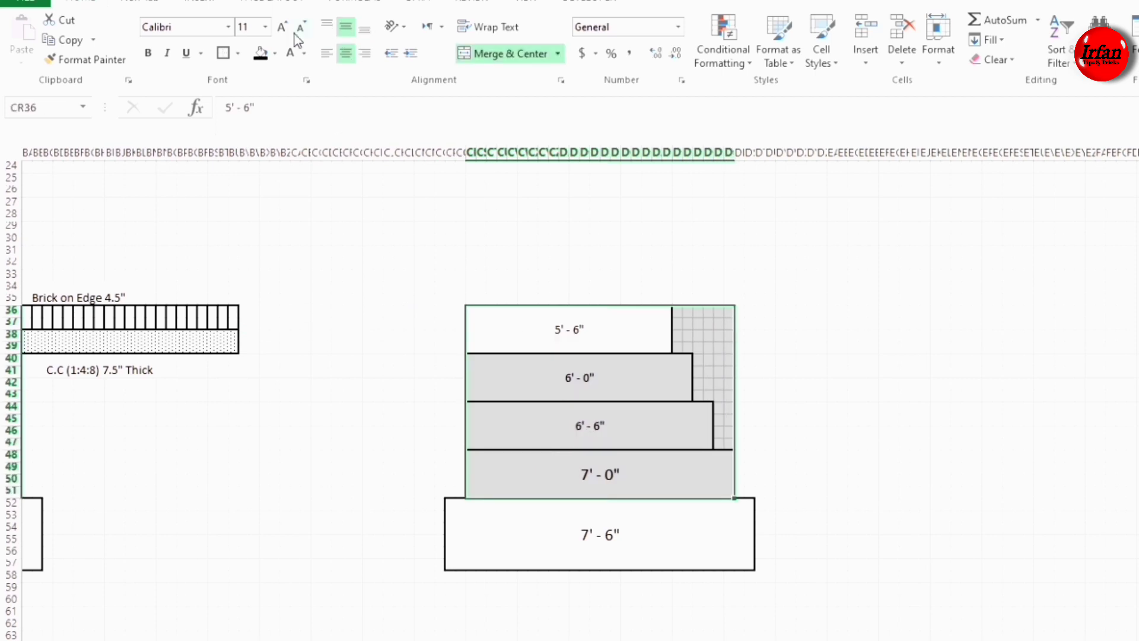
left_click(282, 27)
left_click(282, 27)
left_click(543, 400)
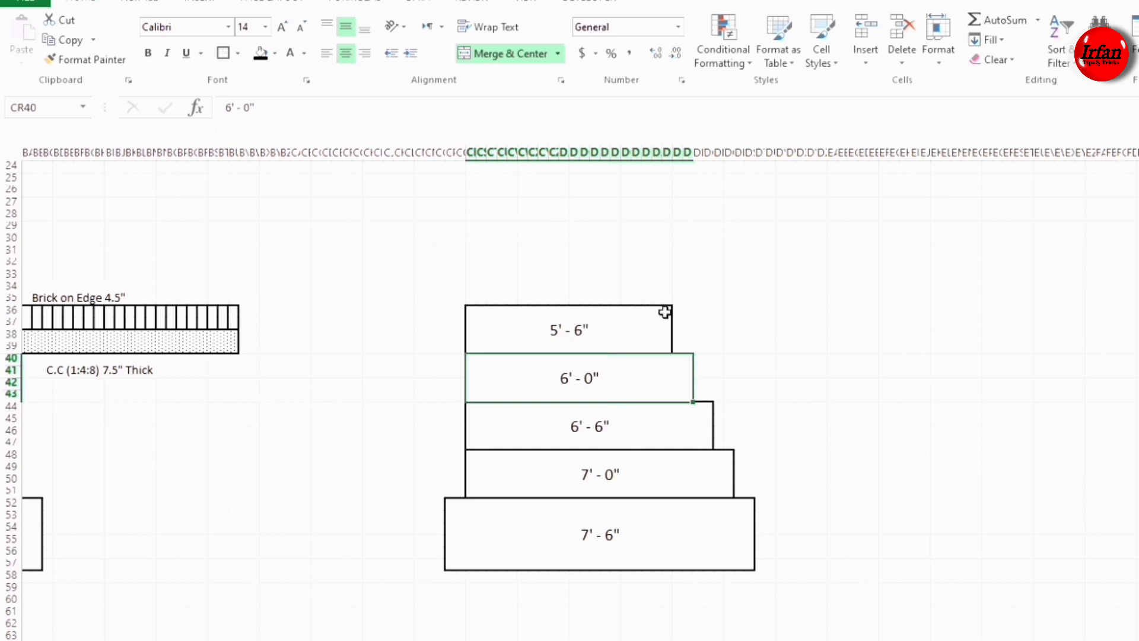
Step: Merge and center a block of 3 rows by 18 columns above the 5' - 6" block, flush with its right edge, and label it 5' - 0"
scroll(661, 313, "up", 3)
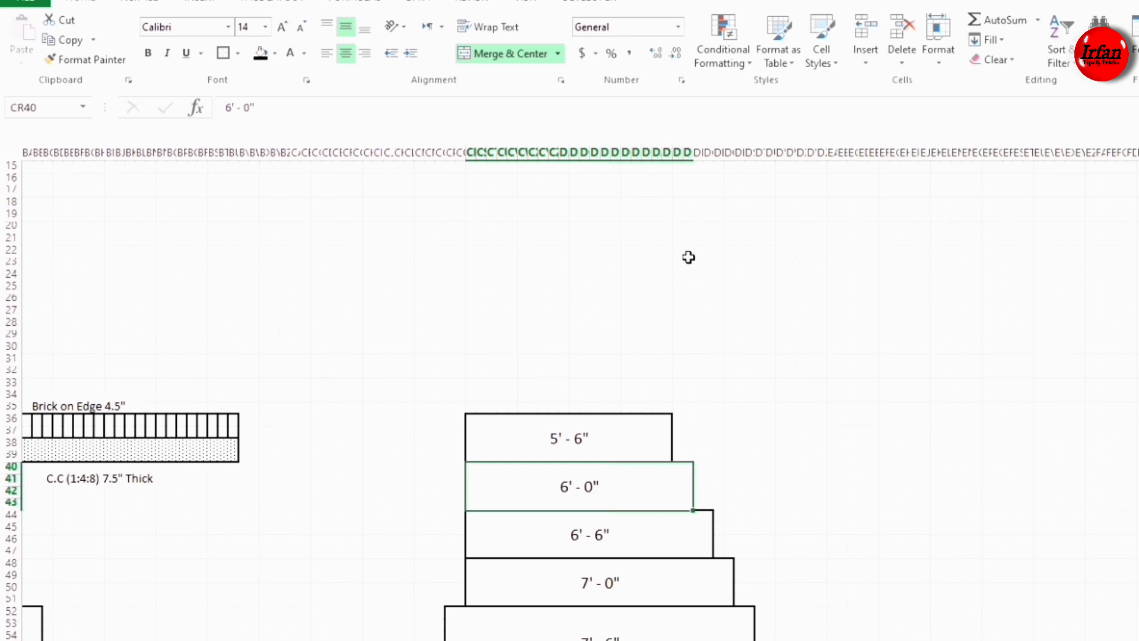
left_click(666, 407)
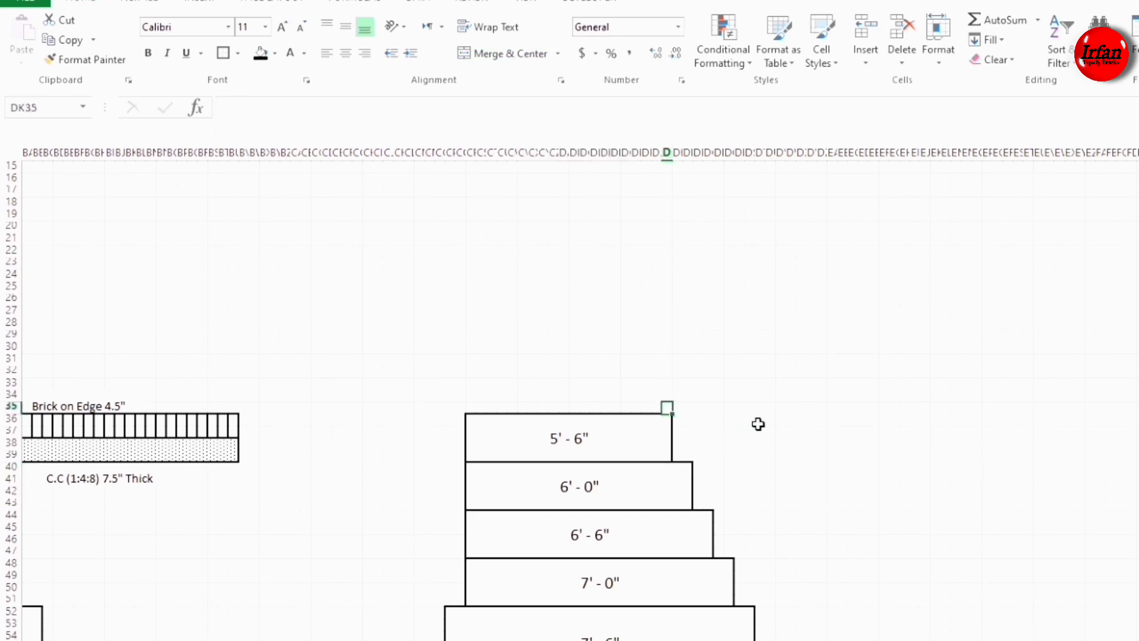
key("shift+Left")
key("shift+Left")
key("shift+Left")
key("shift+Left")
key("shift+Left")
key("shift+Left")
key("shift+Left")
key("shift+Left")
key("shift+Left")
key("shift+Left")
key("shift+Left")
key("shift+Left")
key("shift+Left")
key("shift+Left")
key("shift+Left")
key("shift+Left")
key("shift+Left")
key("shift+Up")
key("shift+Up")
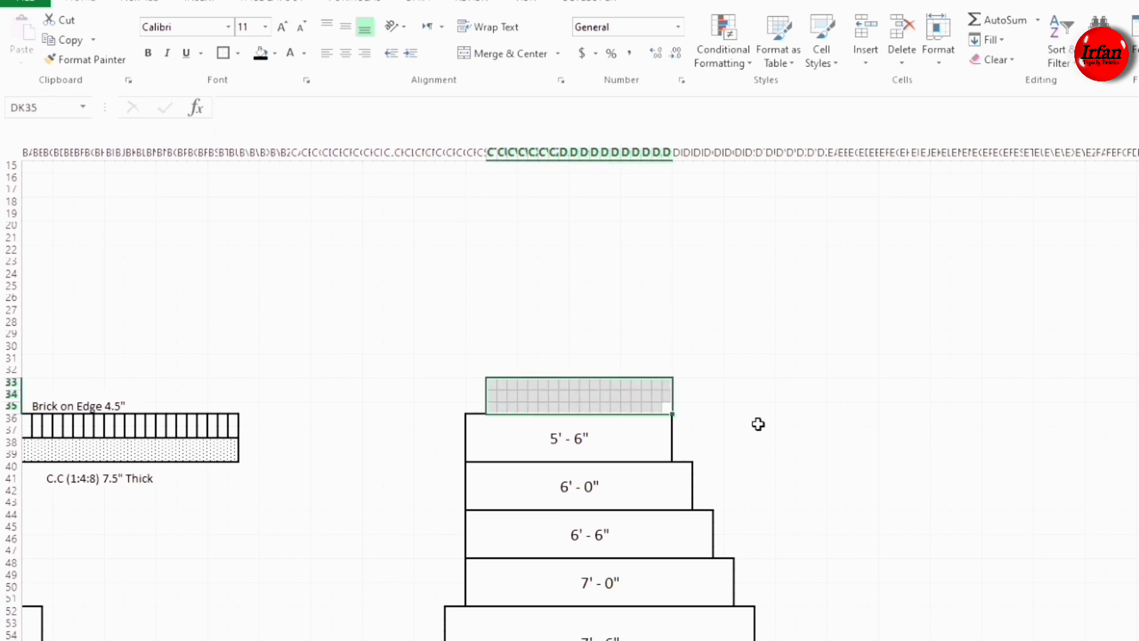
left_click(494, 54)
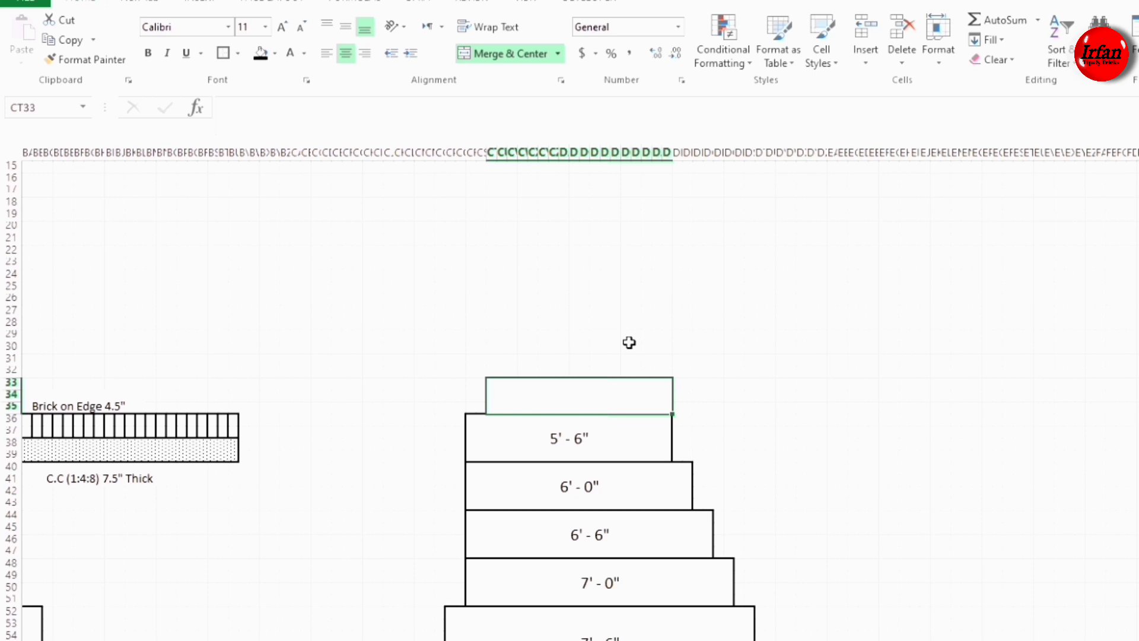
type("5' -")
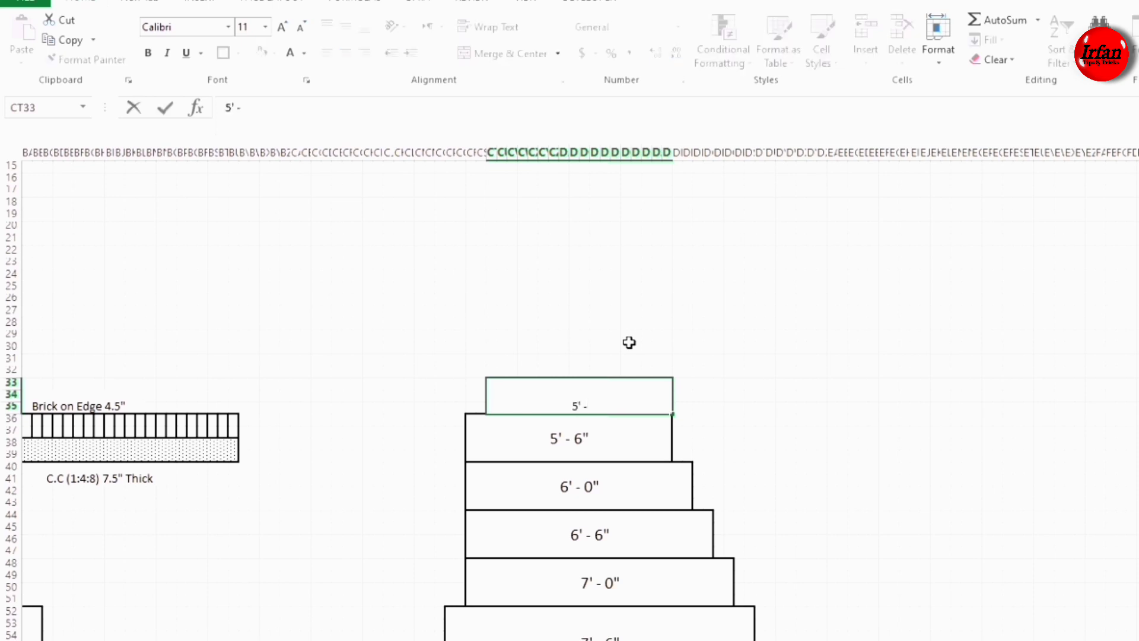
type(" 0\"")
Step: Merge and center a block of 3 rows by 16 columns starting at CV30, above the 5' - 0" block, and label it 4' 6"
left_click_drag(629, 342, 510, 374)
key("alt+h")
type("mc4' 6")
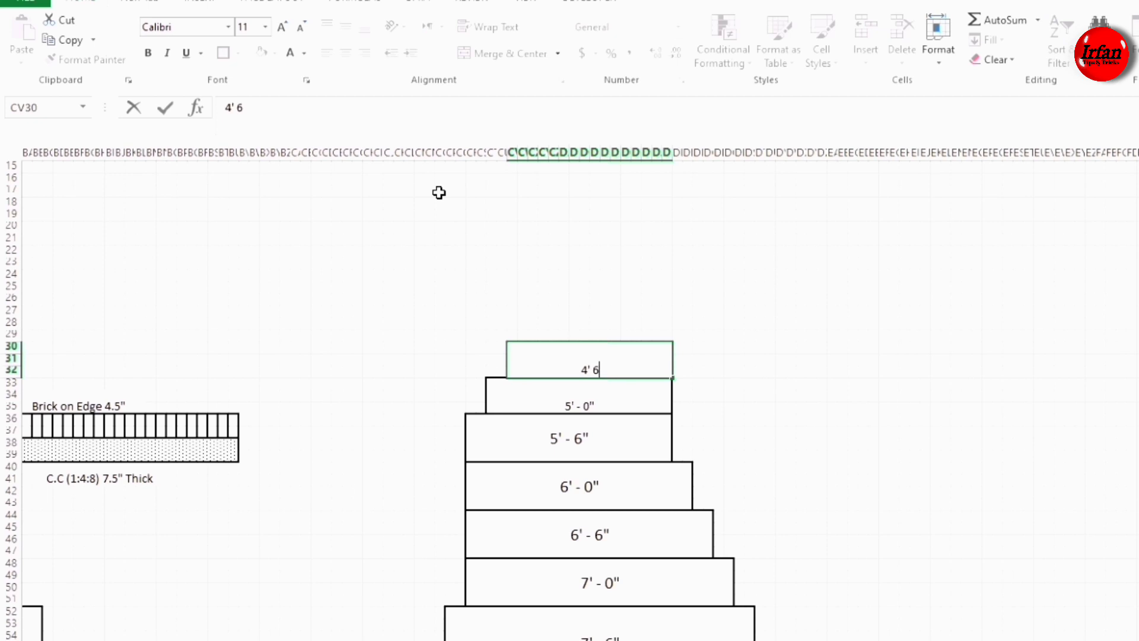
type("\"")
Step: Merge, center and outline a block of 3 rows by 14 columns starting at CX27, and label it 4' - 0"
left_click(667, 334)
key("shift+Left")
key("shift+Left")
key("shift+Left")
key("shift+Left")
key("shift+Left")
key("shift+Left")
key("shift+Left")
key("shift+Left")
key("shift+Left")
key("shift+Left")
key("shift+Left")
key("shift+Left")
key("shift+Left")
key("shift+Left")
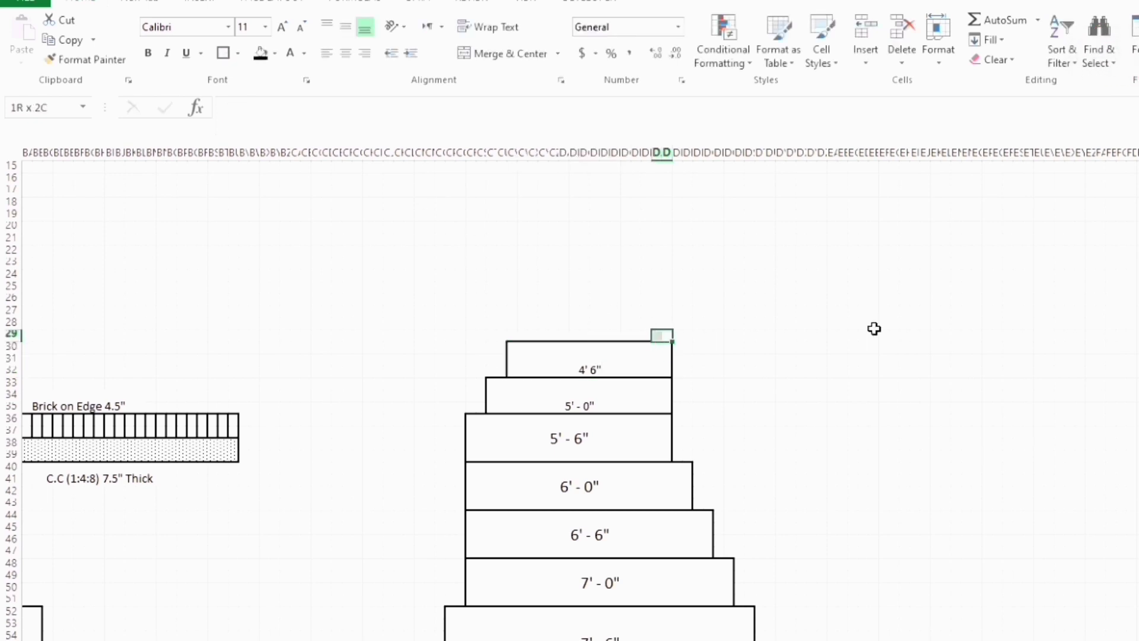
key("shift+Right")
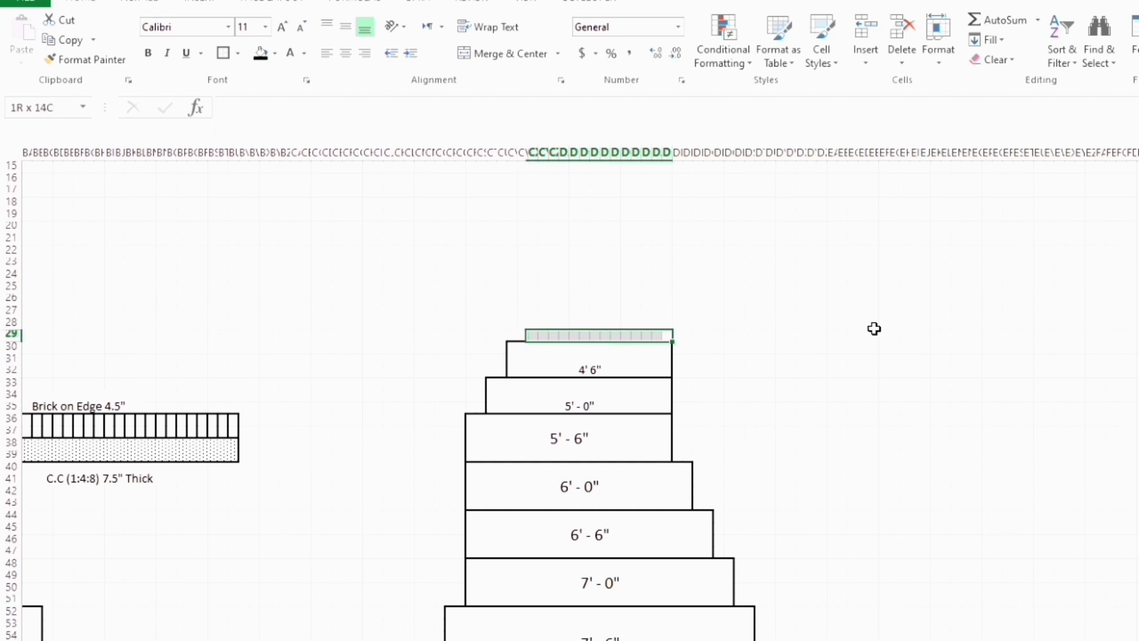
key("shift+Up")
key("shift+Up")
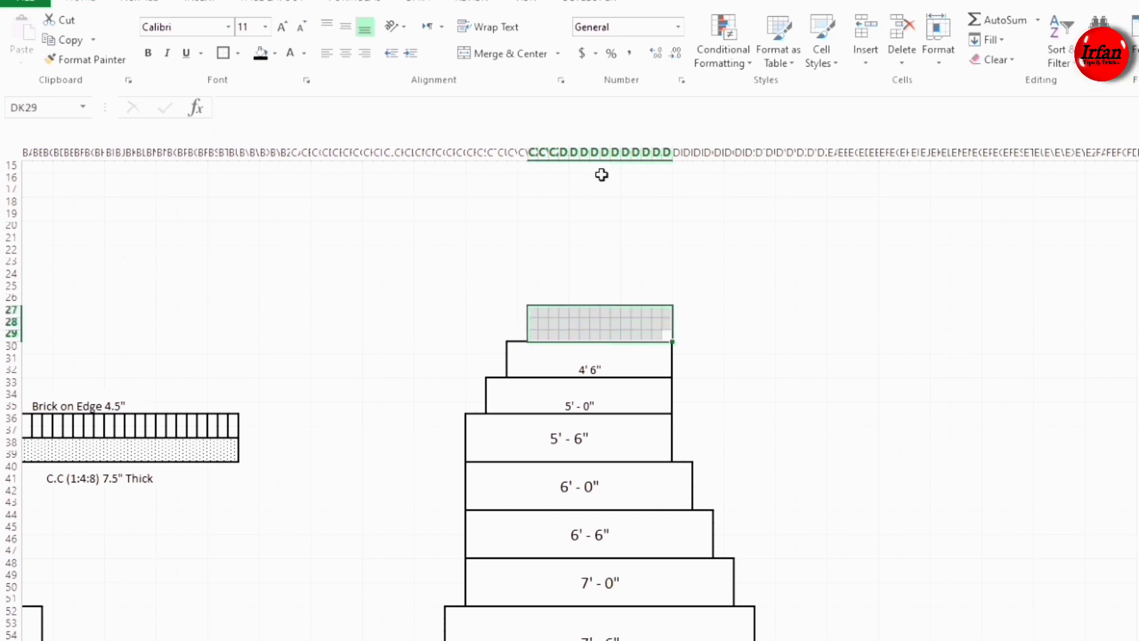
left_click(499, 53)
left_click(223, 53)
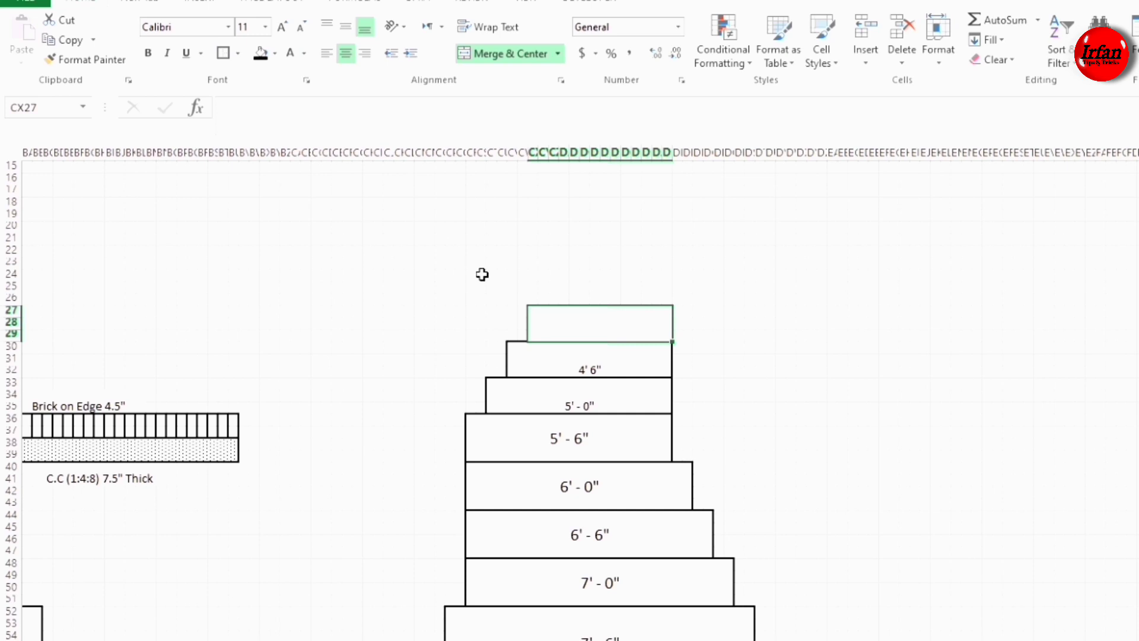
type("4")
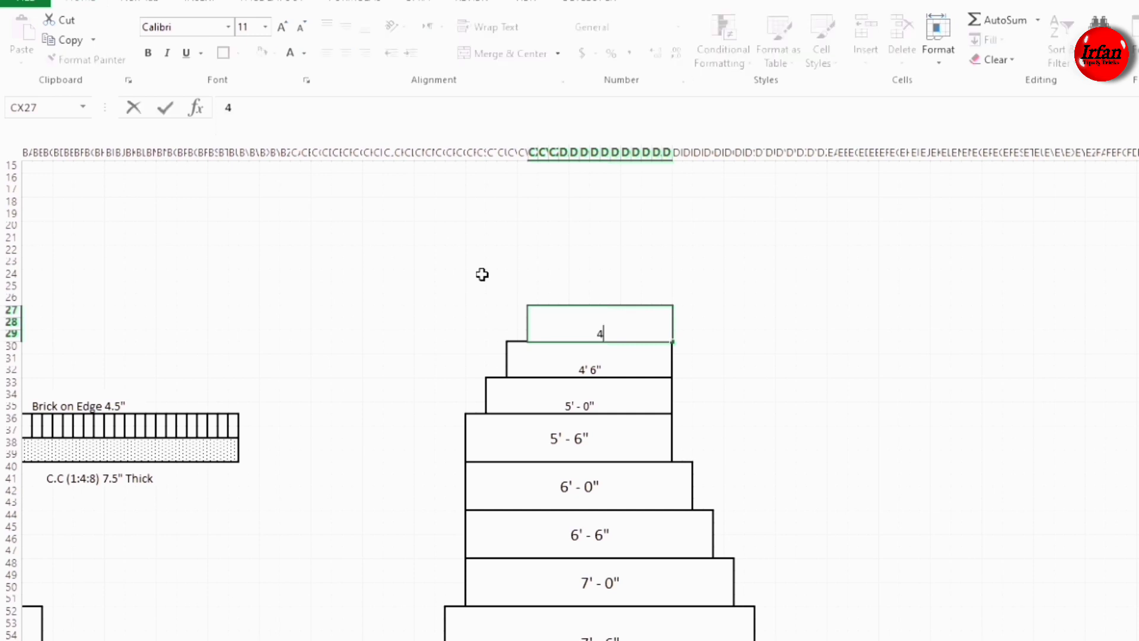
type("' - 0\"")
Step: Merge and center a block of 3 rows by 12 columns above the 4' - 0" block, flush with its right edge, and label it 3' - 6"
left_click(665, 298)
key("shift+Left")
key("shift+Left")
key("shift+Left")
key("shift+Left")
key("shift+Left")
key("shift+Left")
key("shift+Left")
key("shift+Left")
key("shift+Left")
key("shift+Left")
key("shift+Left")
key("shift+Left")
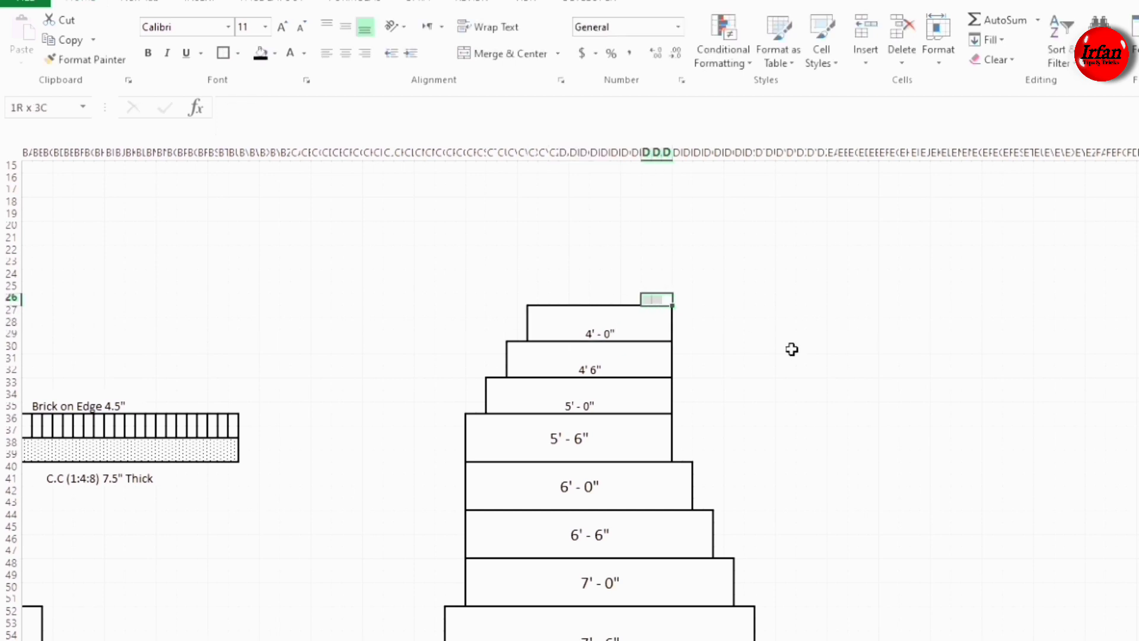
key("shift+Right")
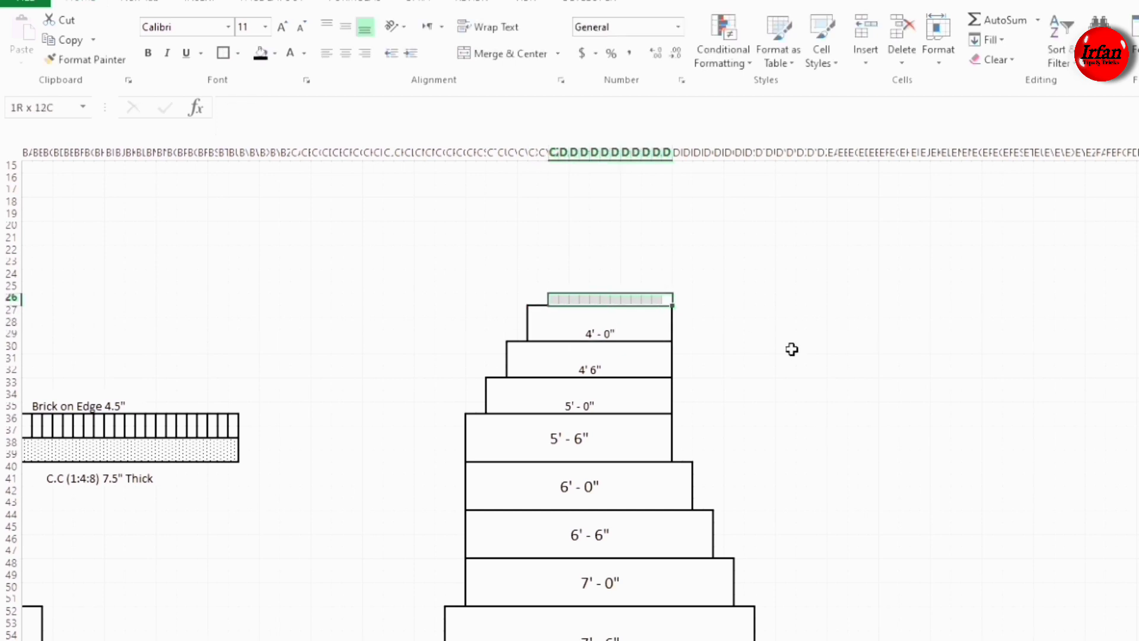
key("shift+Up")
key("shift+Up")
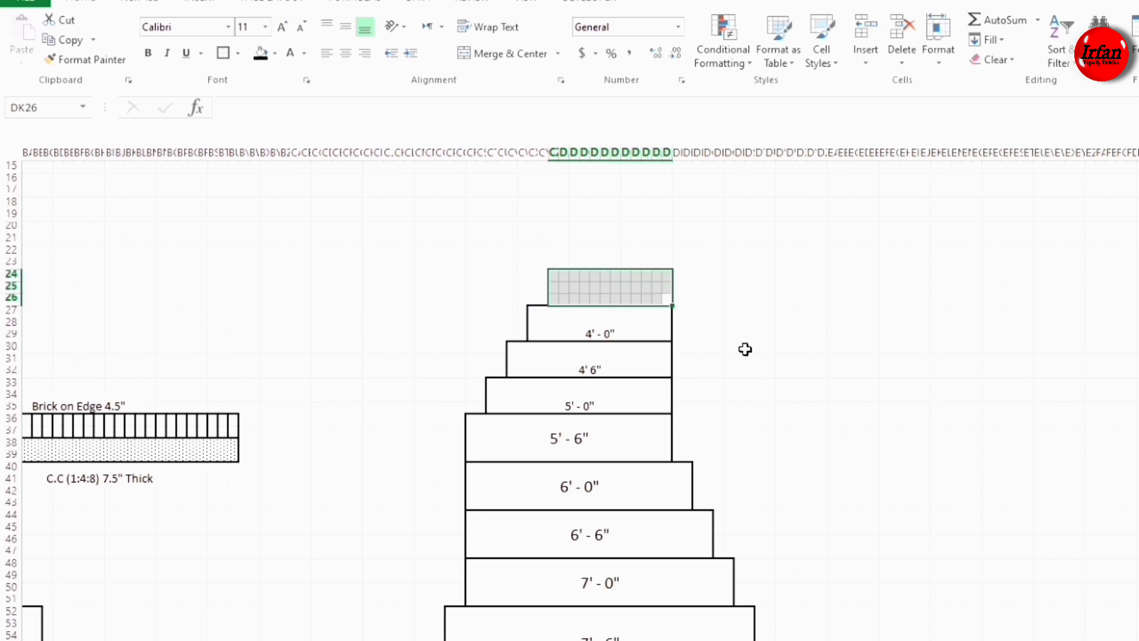
left_click(502, 55)
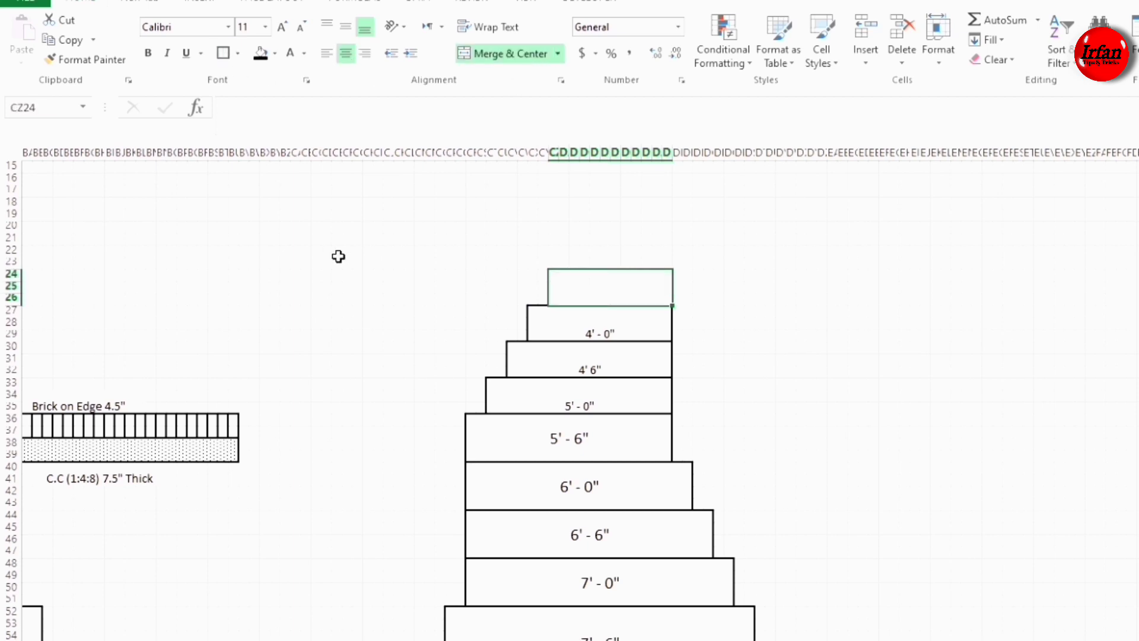
type("3")
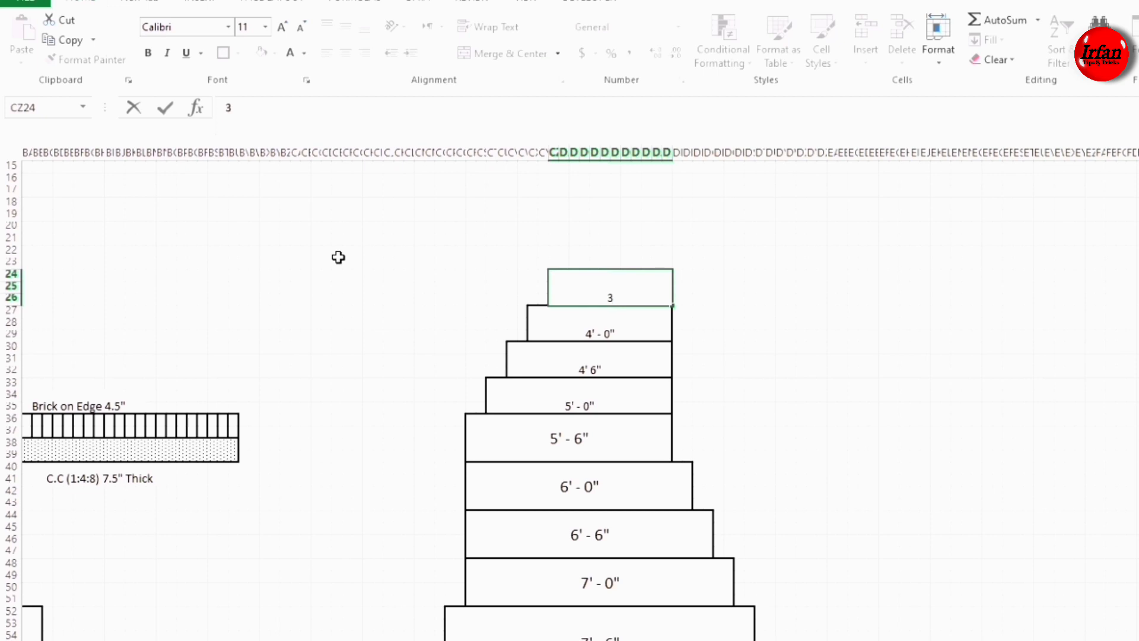
type("' - 6\"")
Step: Merge and center a block of 3 rows by 10 columns above the 3' - 6" block, starting at DB21, and label it 3' -0"
left_click(665, 267)
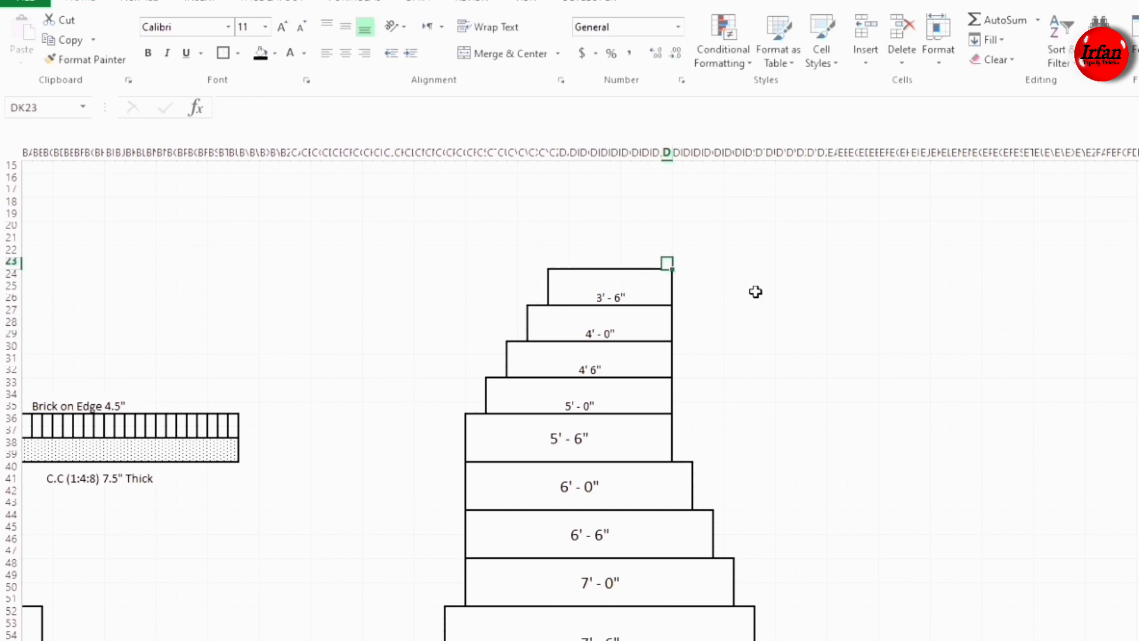
key("shift+Left")
key("shift+Left")
key("shift+Left")
key("shift+Left")
key("shift+Left")
key("shift+Left")
key("shift+Left")
key("shift+Left")
key("shift+Left")
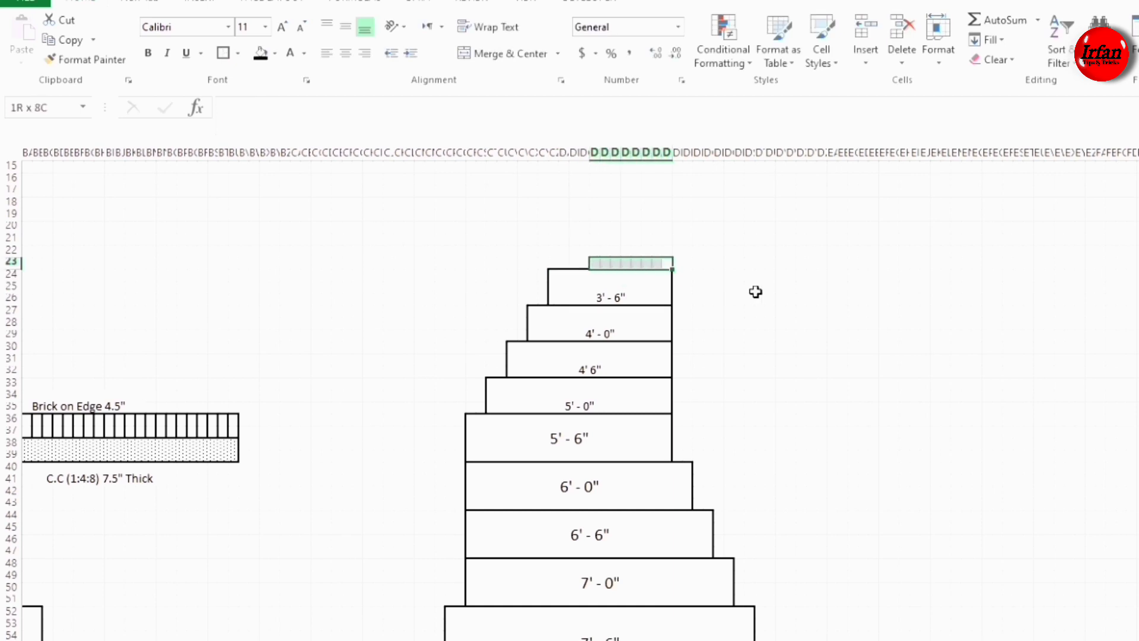
key("shift+Up")
key("shift+Up")
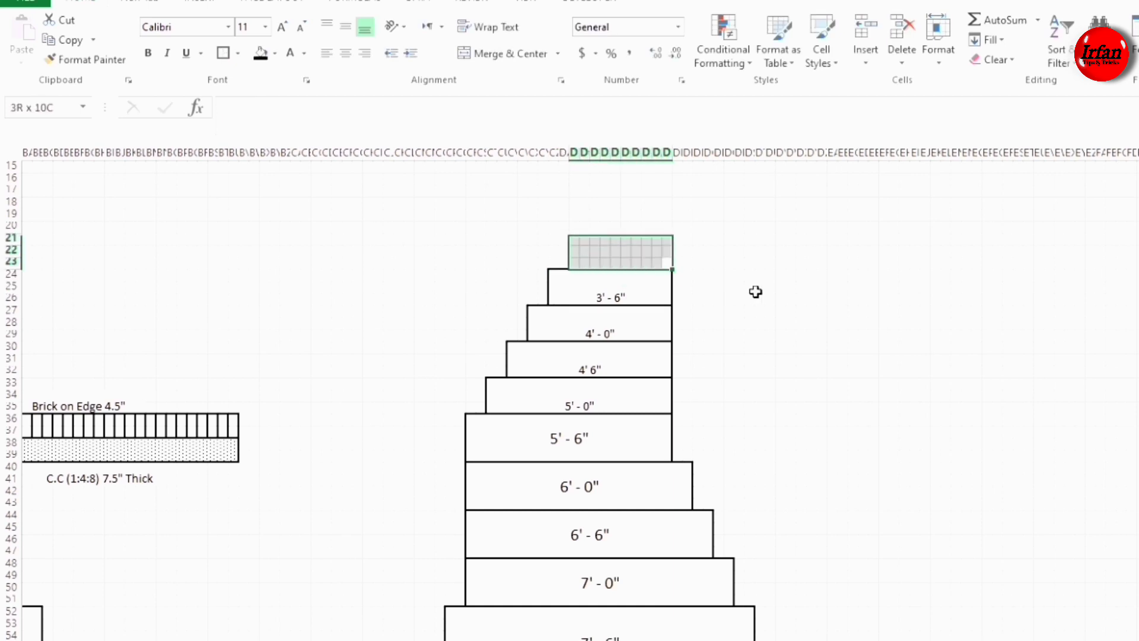
left_click(482, 55)
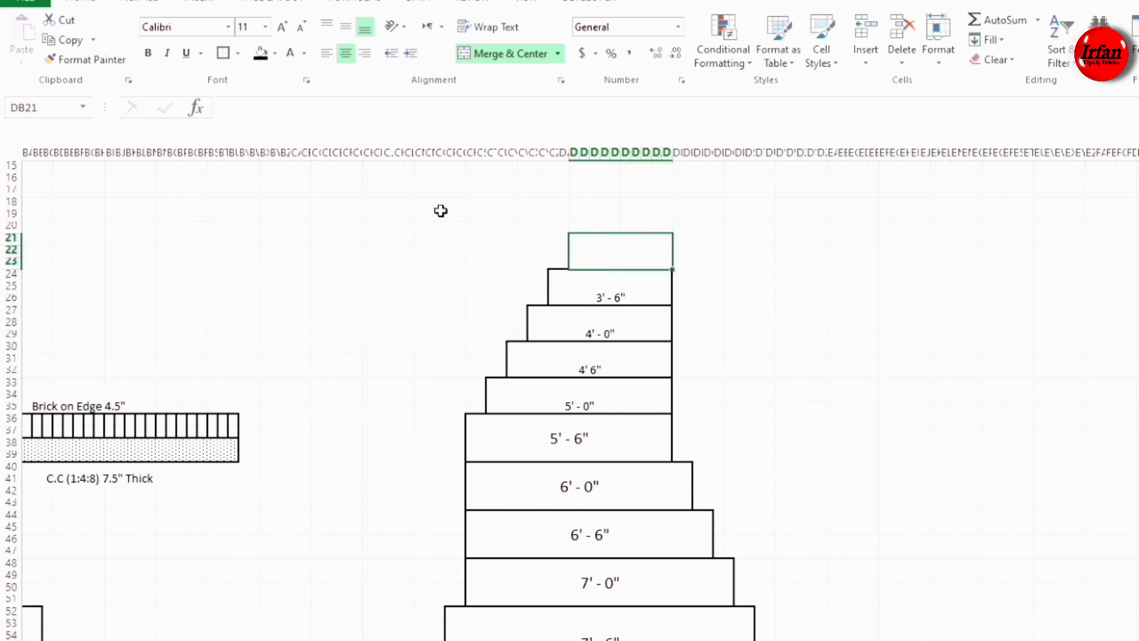
type("3' -0\"")
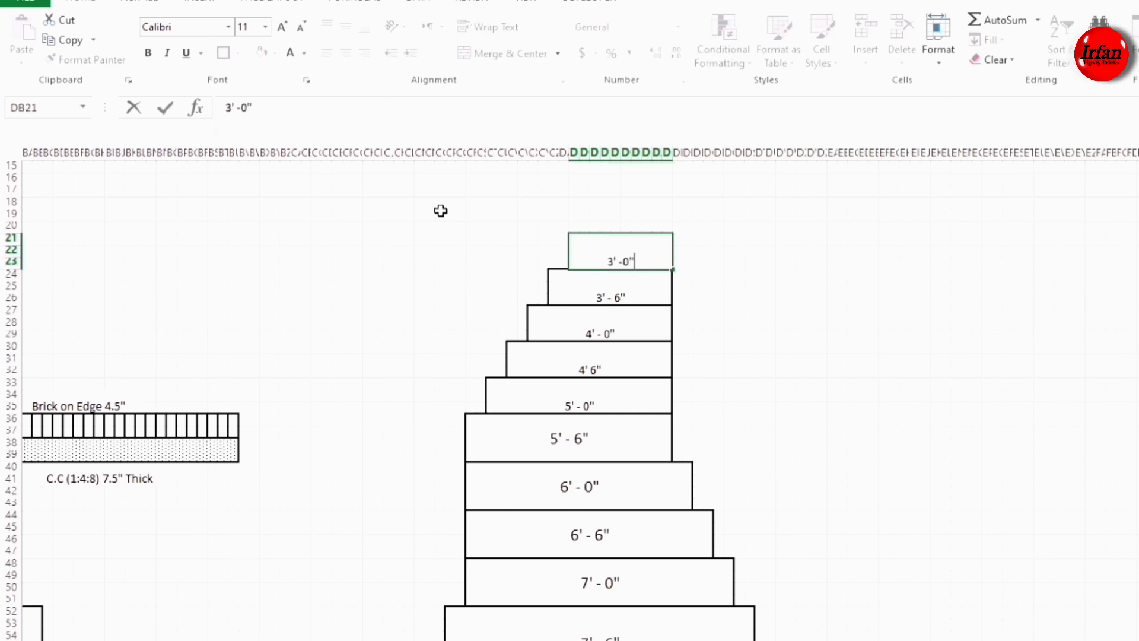
Step: Merge and center a block of 3 rows by 8 columns starting at DD18, flush with the wall's right edge, and label it 2' - 6"
scroll(551, 255, "up", 3)
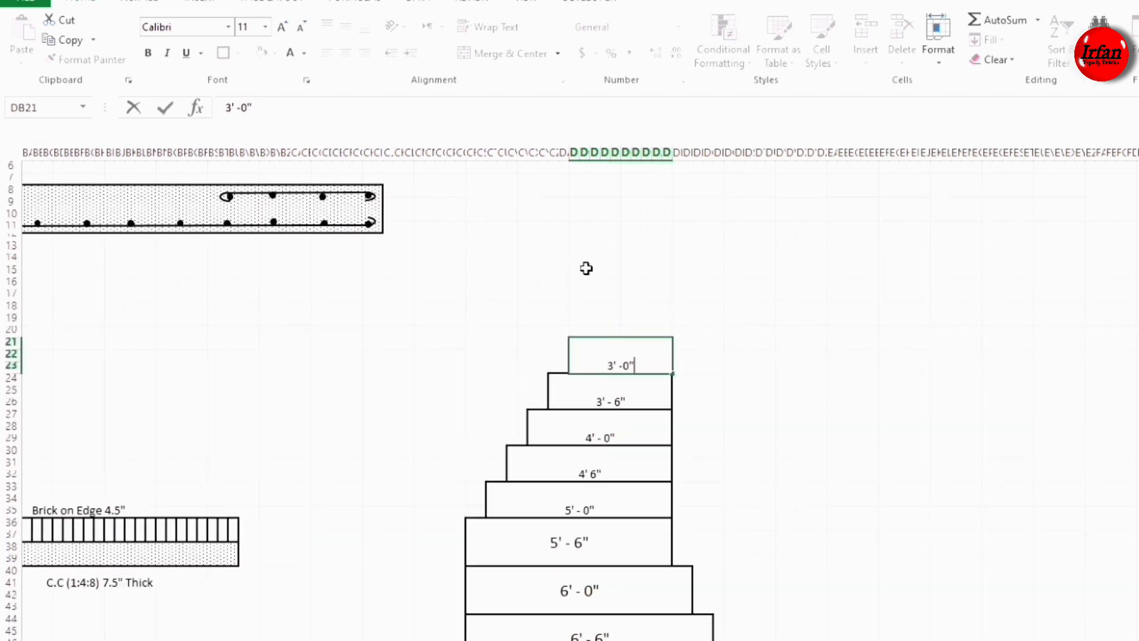
scroll(628, 320, "up", 2)
left_click(666, 390)
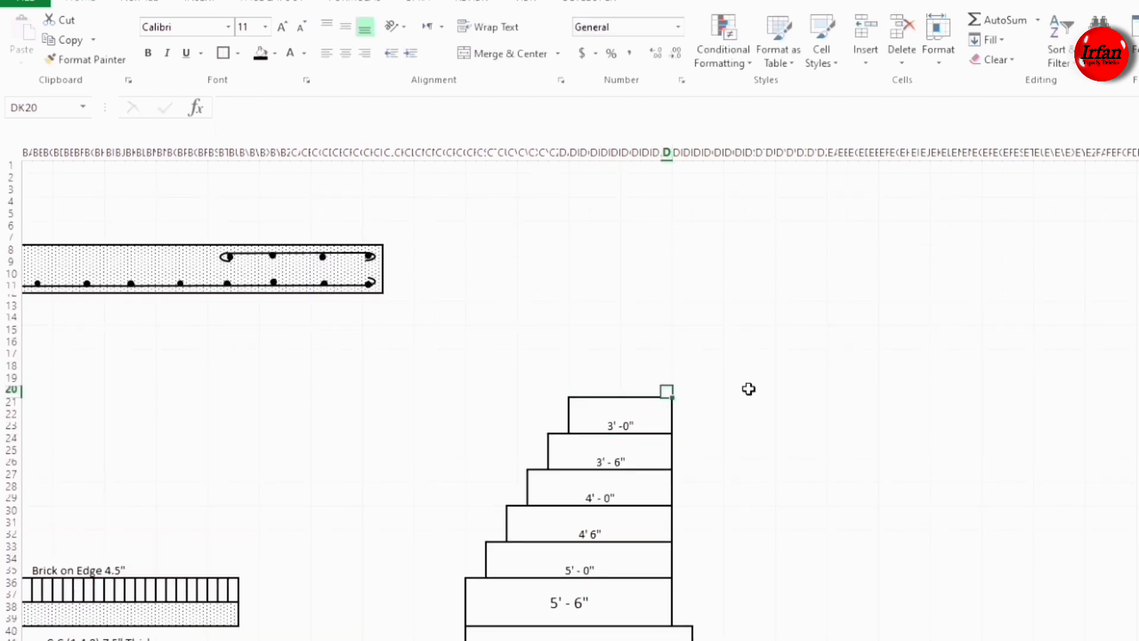
key("shift+Left")
key("shift+Left")
key("shift+Left")
key("shift+Left")
key("shift+Left")
key("shift+Left")
key("shift+Left")
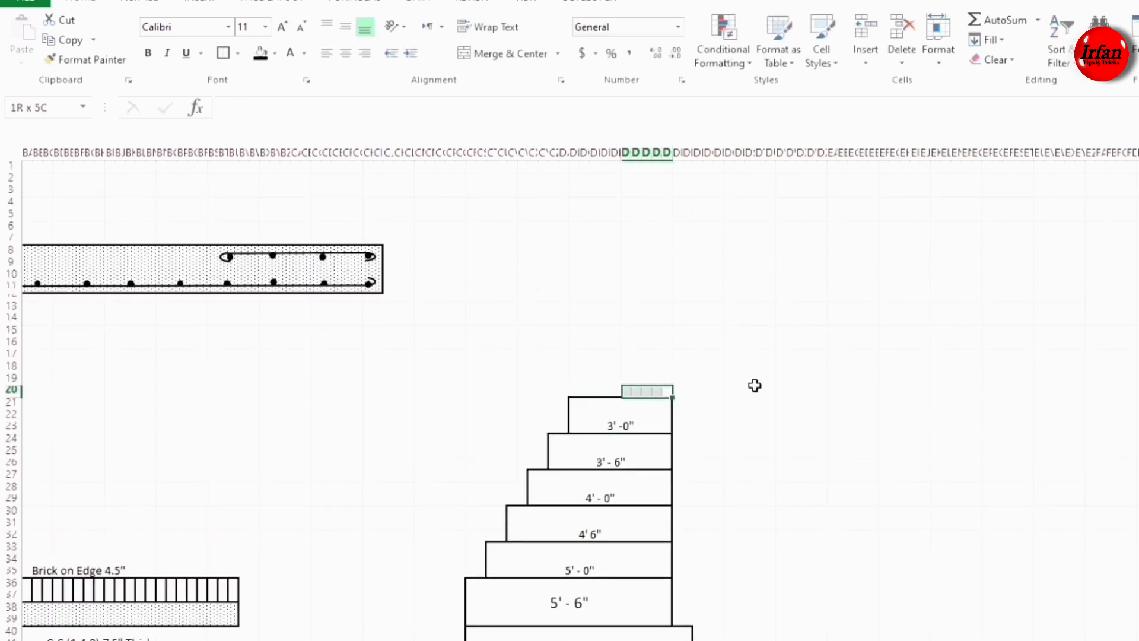
key("shift+Up")
key("shift+Up")
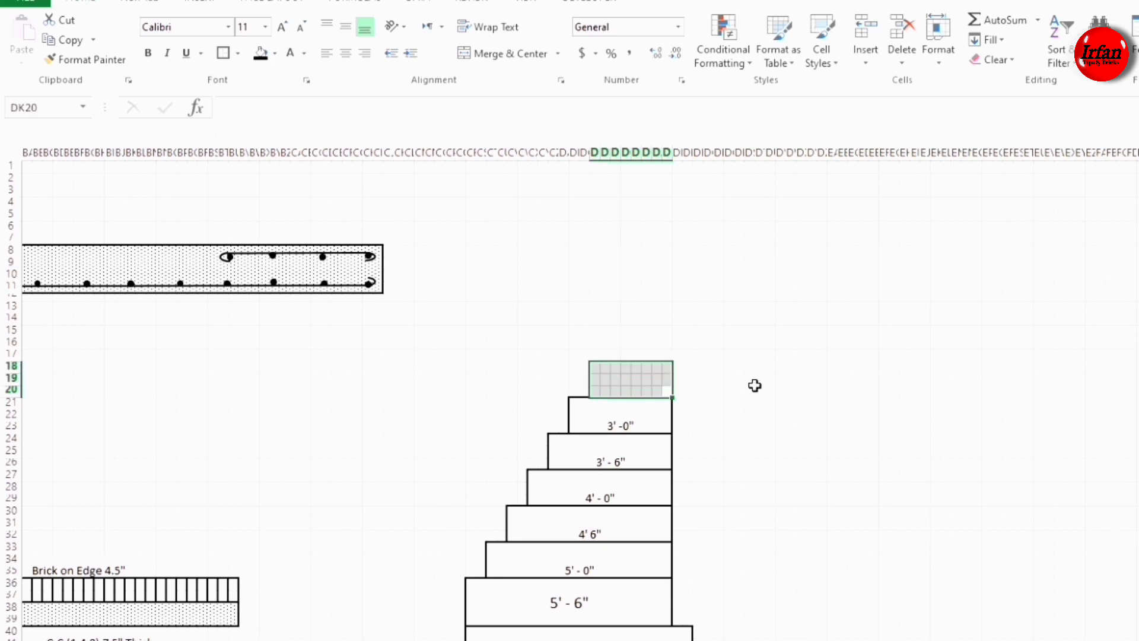
left_click(463, 56)
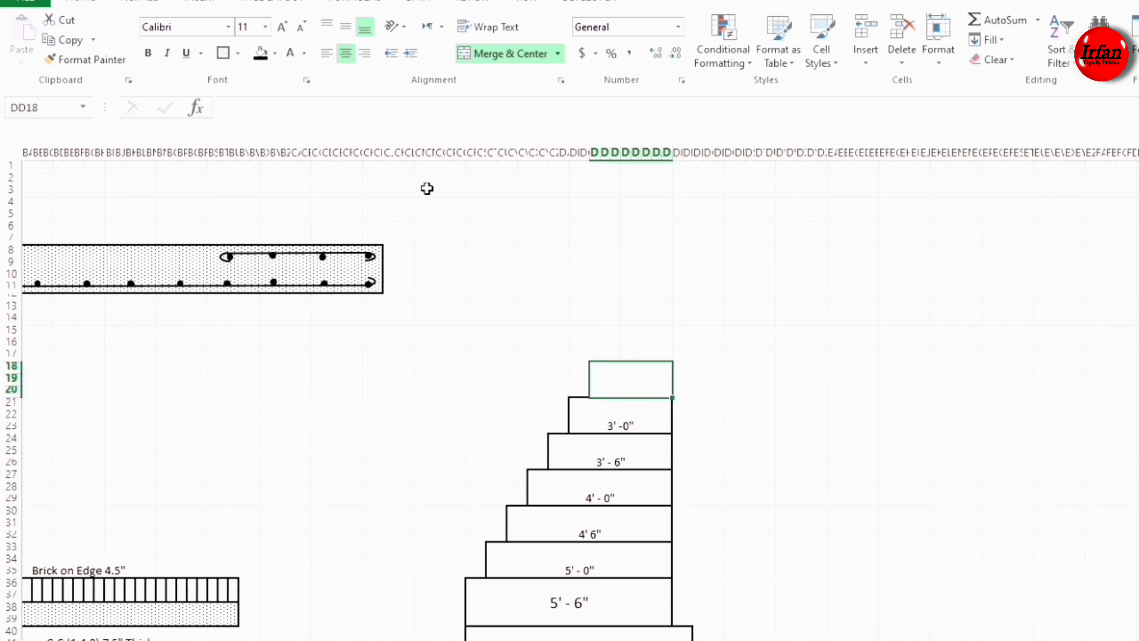
type("2' 6")
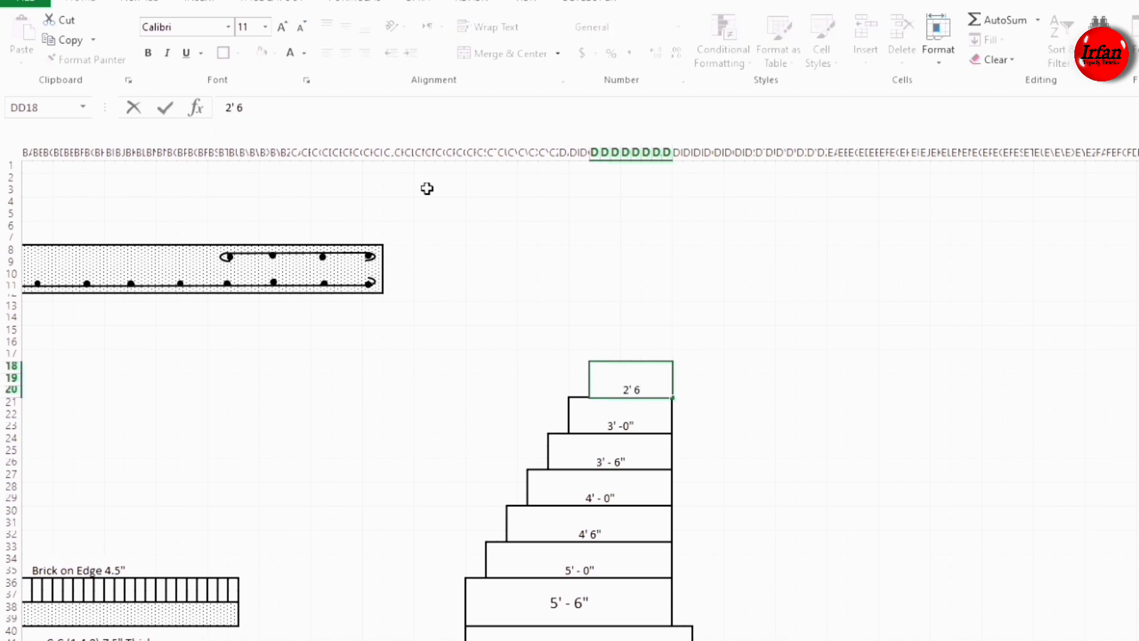
type("\"")
Step: Merge and center a block of 3 rows by 6 columns starting at DF15, flush with the wall's right edge, and label it 2' -0"
left_click_drag(620, 330, 665, 356)
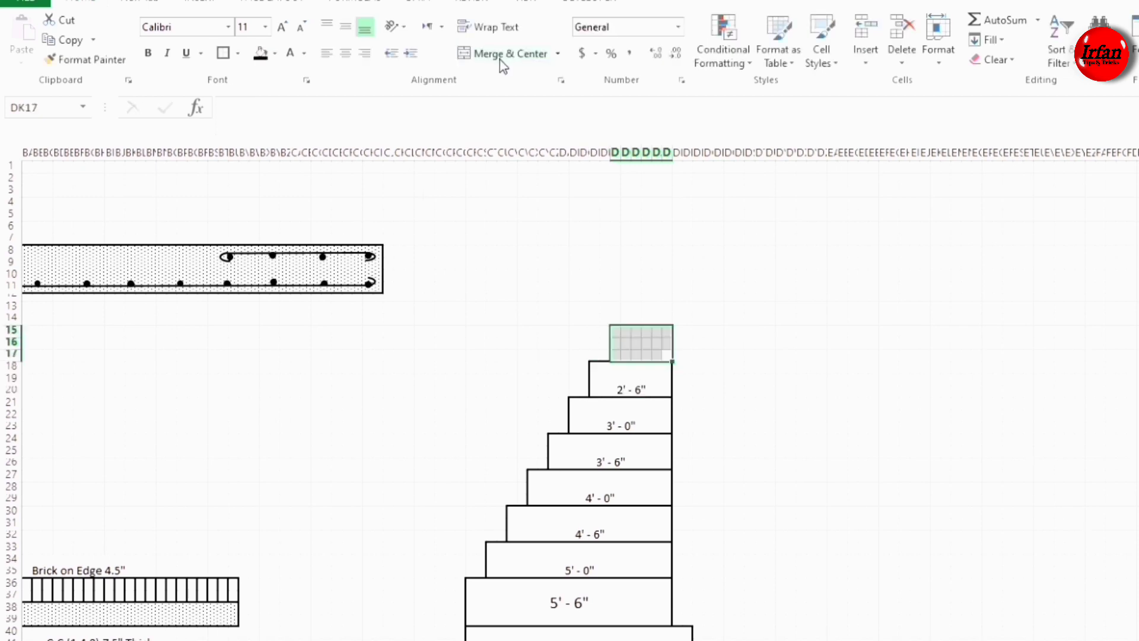
left_click(505, 53)
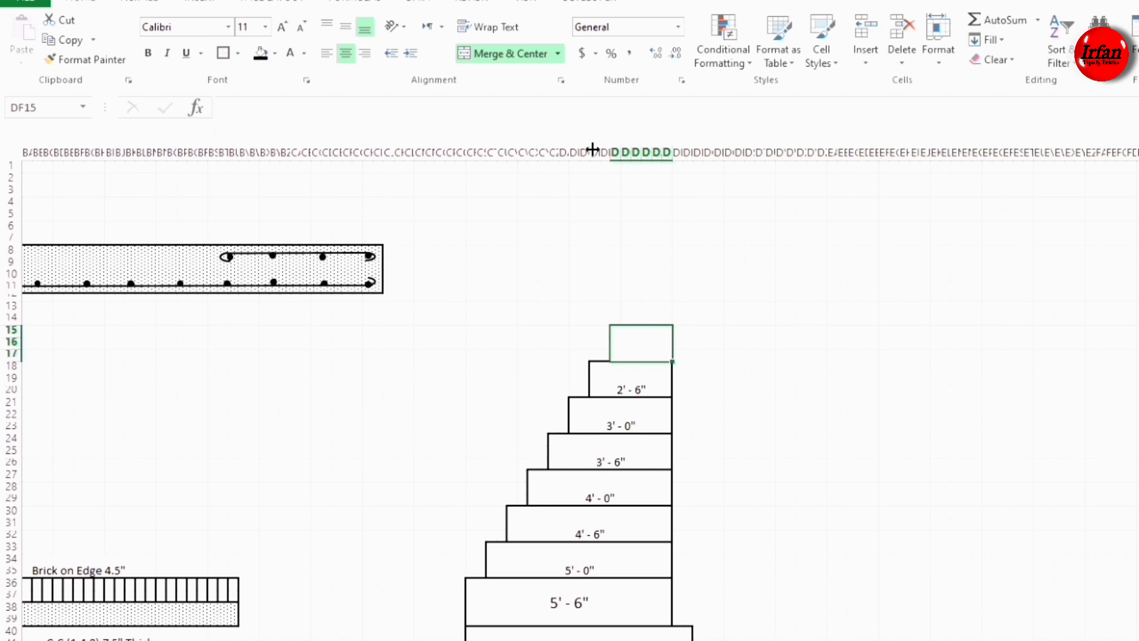
type("2' ")
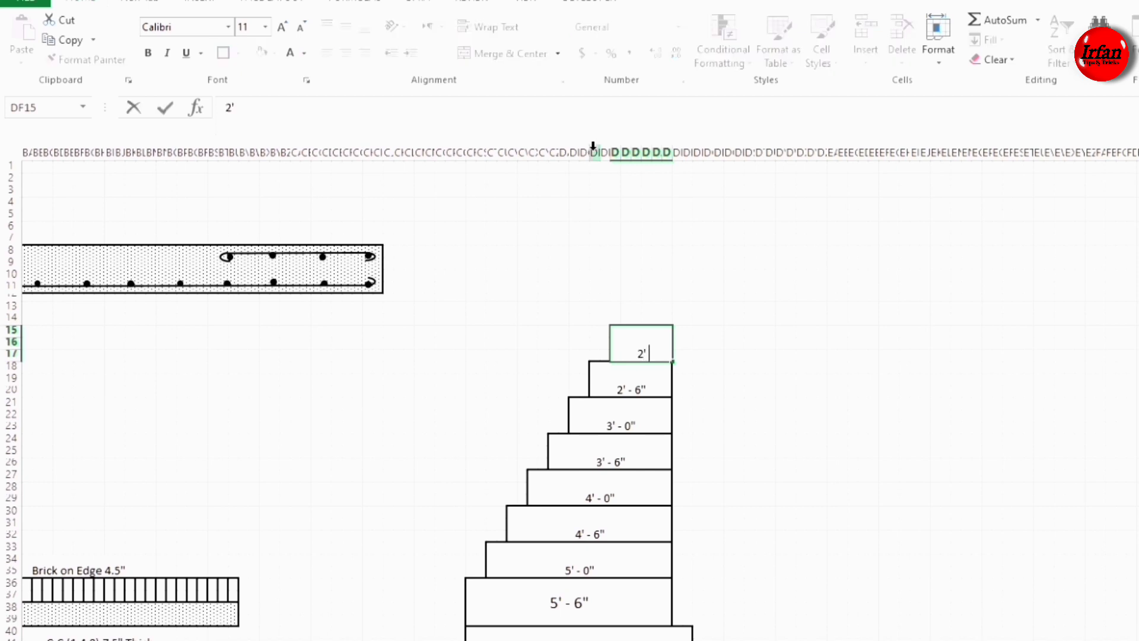
type("-0\"")
Step: Merge and outline a block of 7 rows by 4 columns, DH8 to DK14, above the 2' -0" block, flush with its right edge
left_click(667, 319)
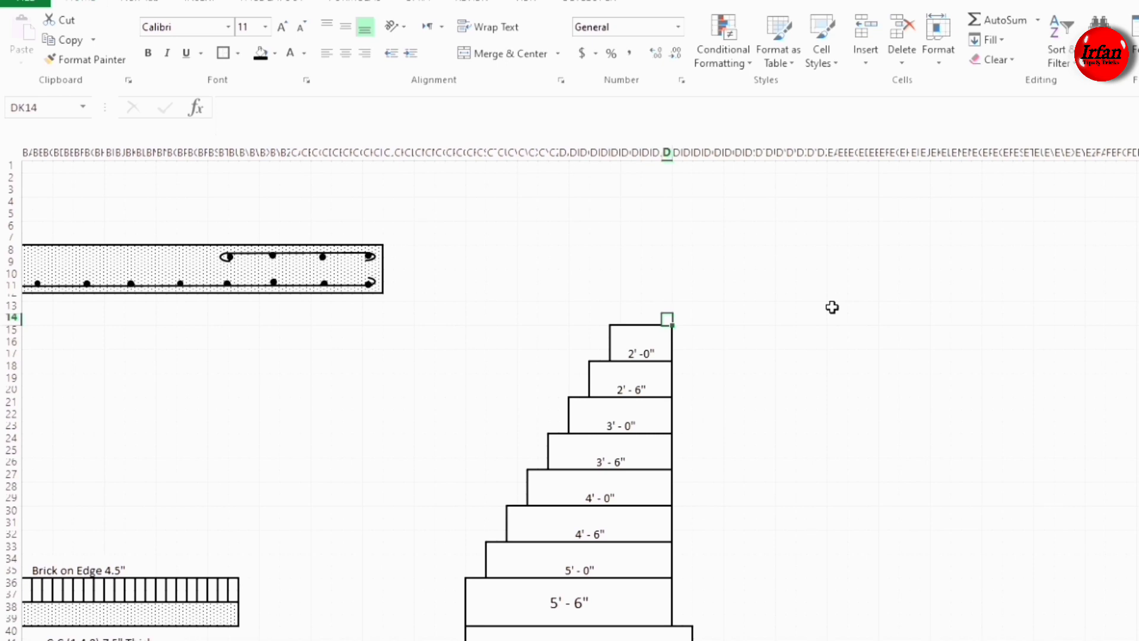
key("shift+Left")
key("shift+Left")
key("shift+Left")
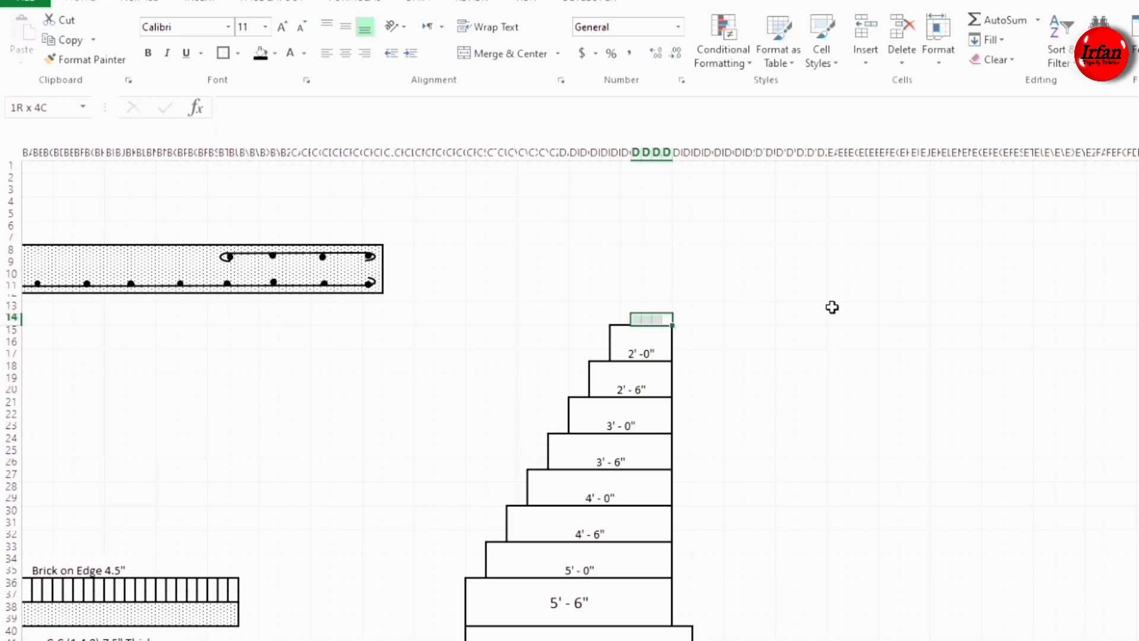
key("shift+Up")
key("shift+Up")
key("shift+Up")
key("shift+Up")
key("shift+Up")
key("shift+Up")
key("shift+Up")
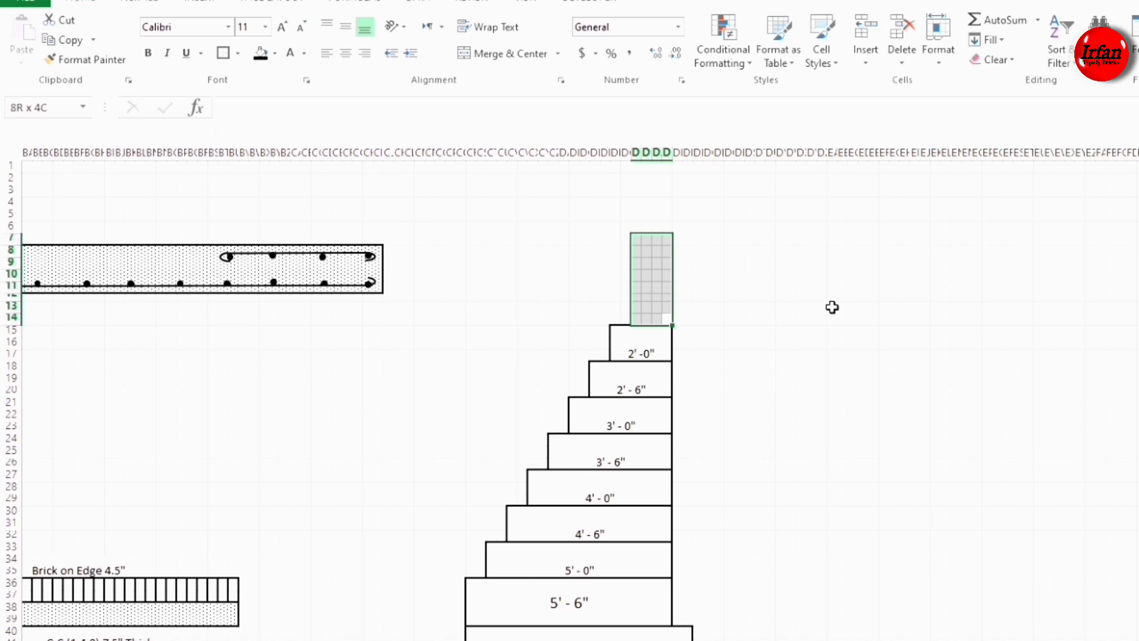
key("shift+Down")
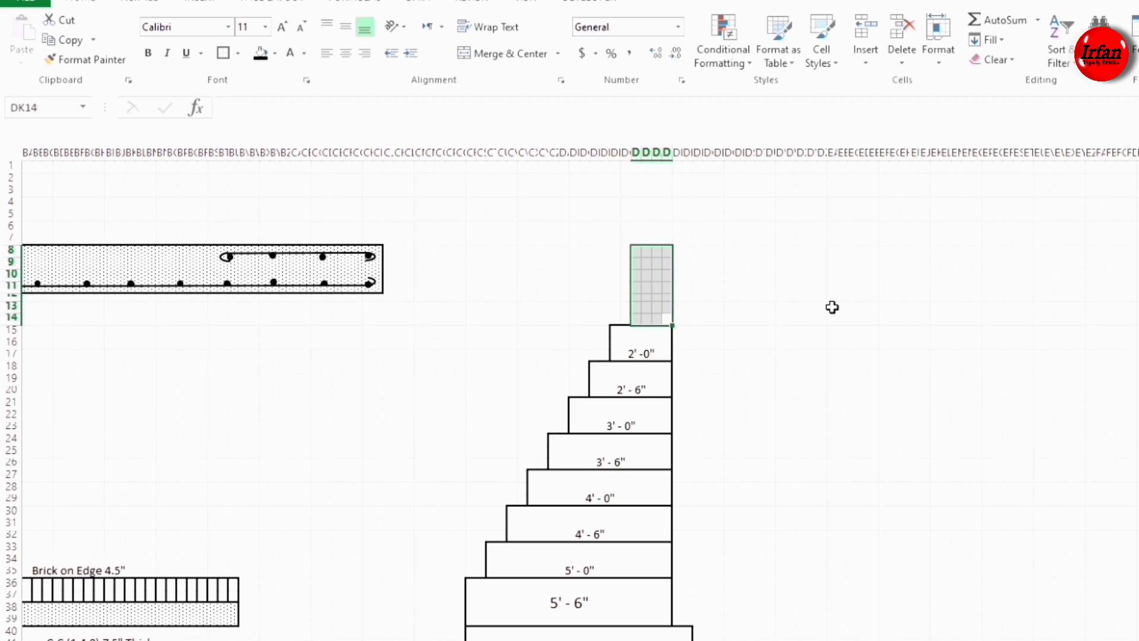
left_click(474, 53)
left_click(707, 299)
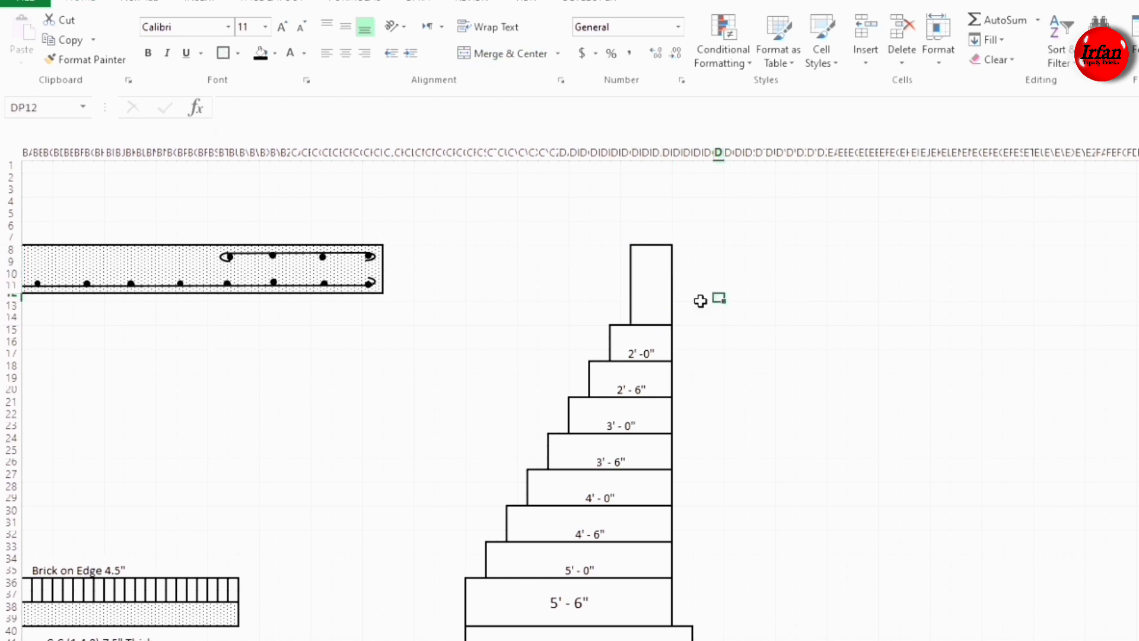
Step: Label the wall's topmost block 1'-6"
left_click(652, 296)
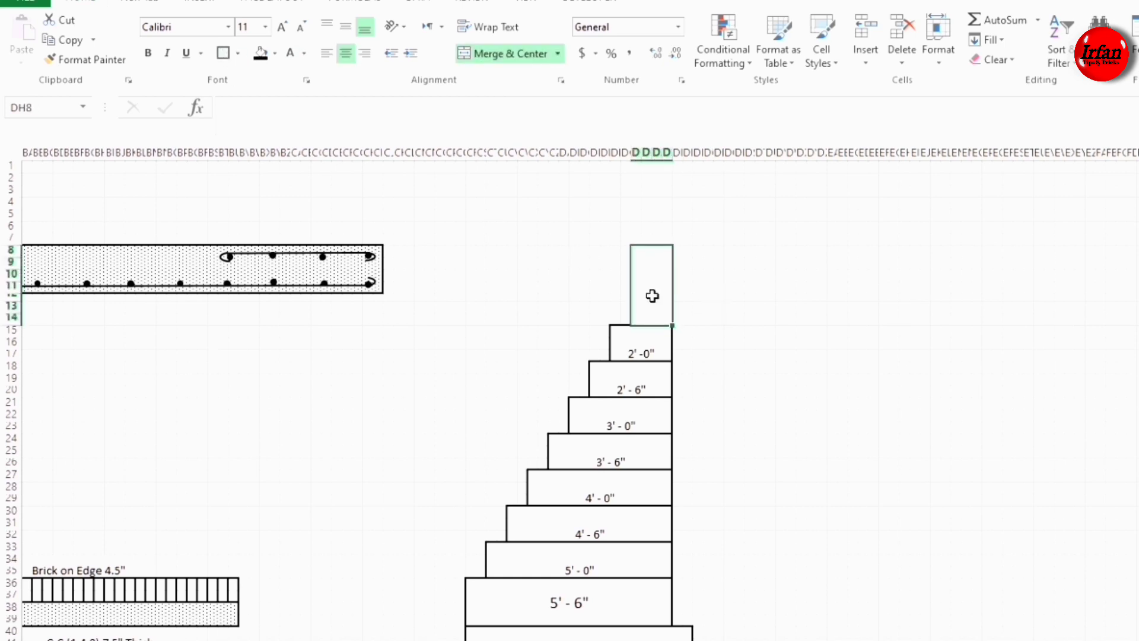
type("1'")
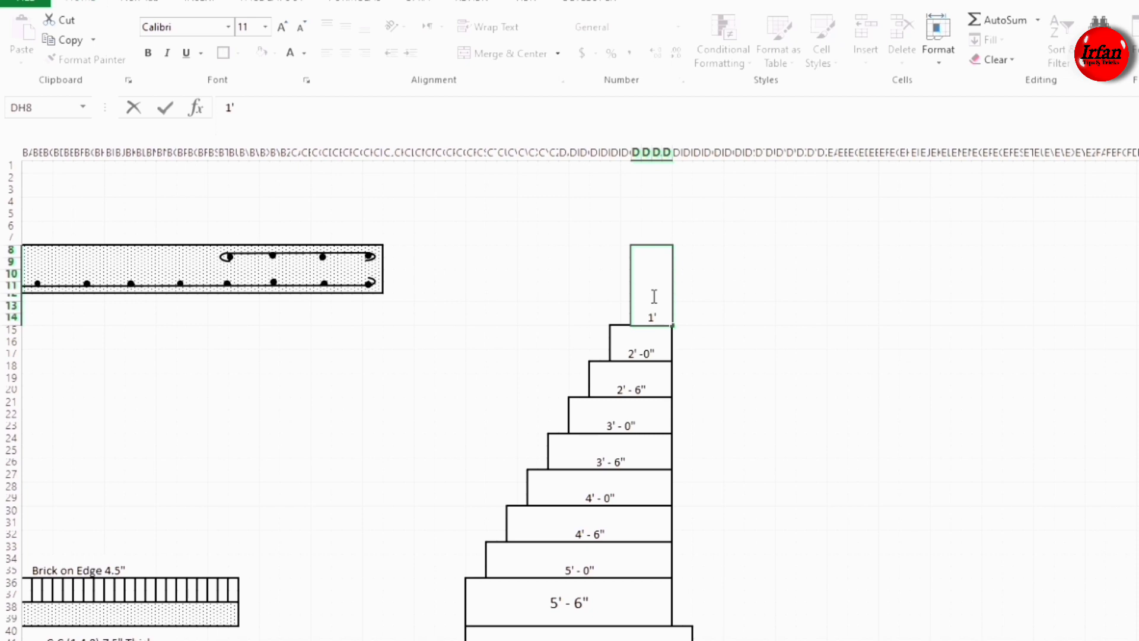
type(" 6\"")
left_click(760, 344)
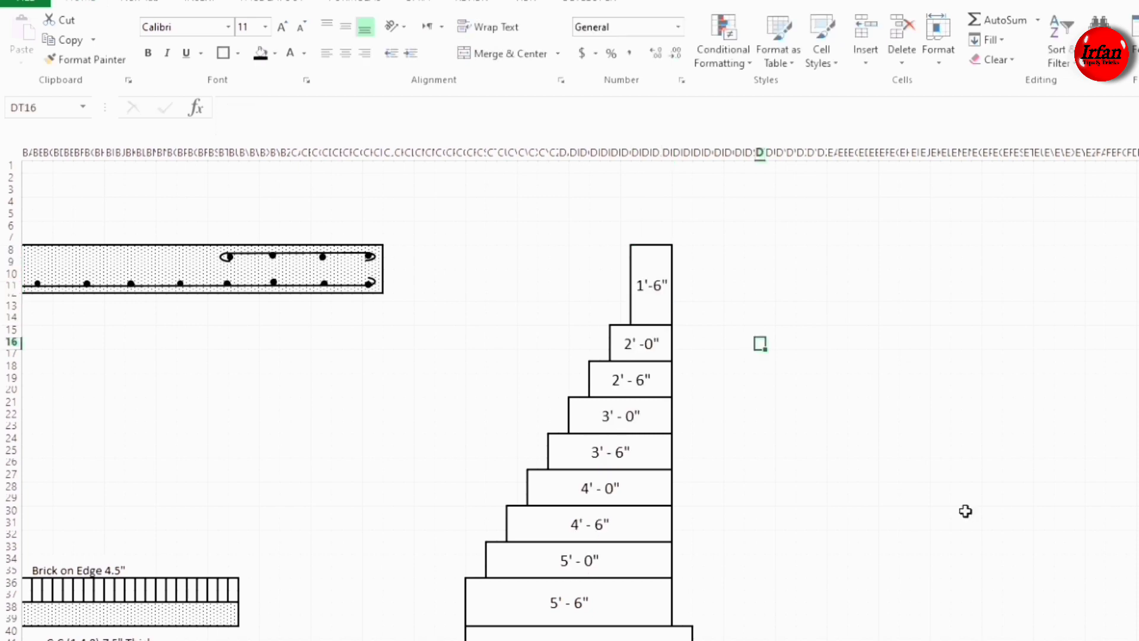
Step: Merge and outline an 11-row by 6-column block at BH47 between the walls, and a 5-row by 24-column block adjoining its right side, rows 53 to 57
scroll(760, 344, "down", 1)
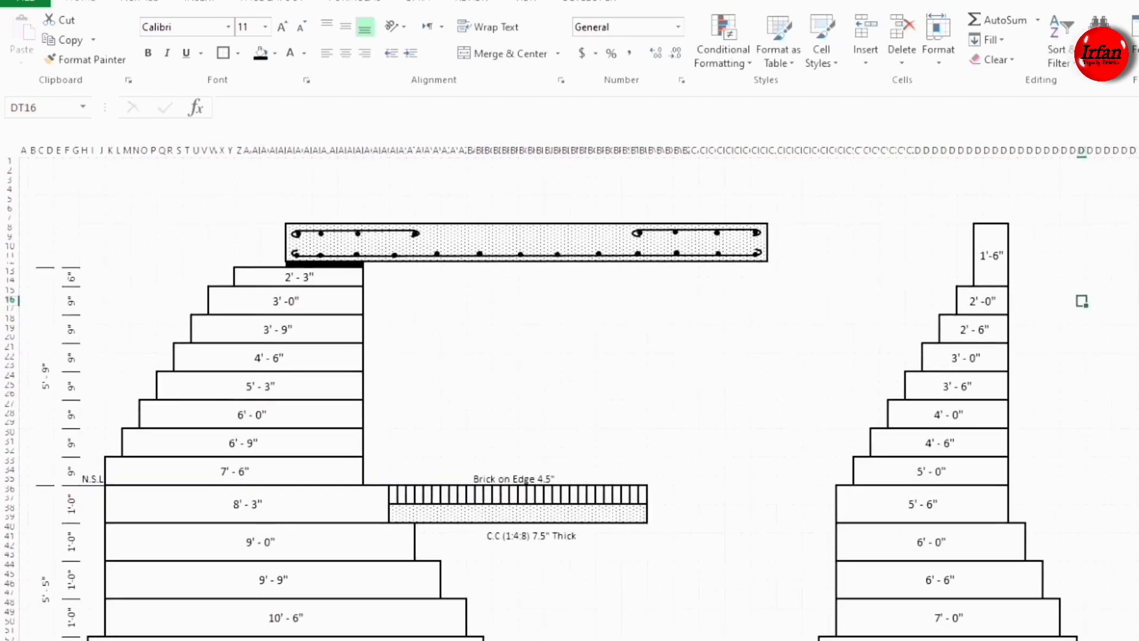
scroll(878, 551, "down", 1)
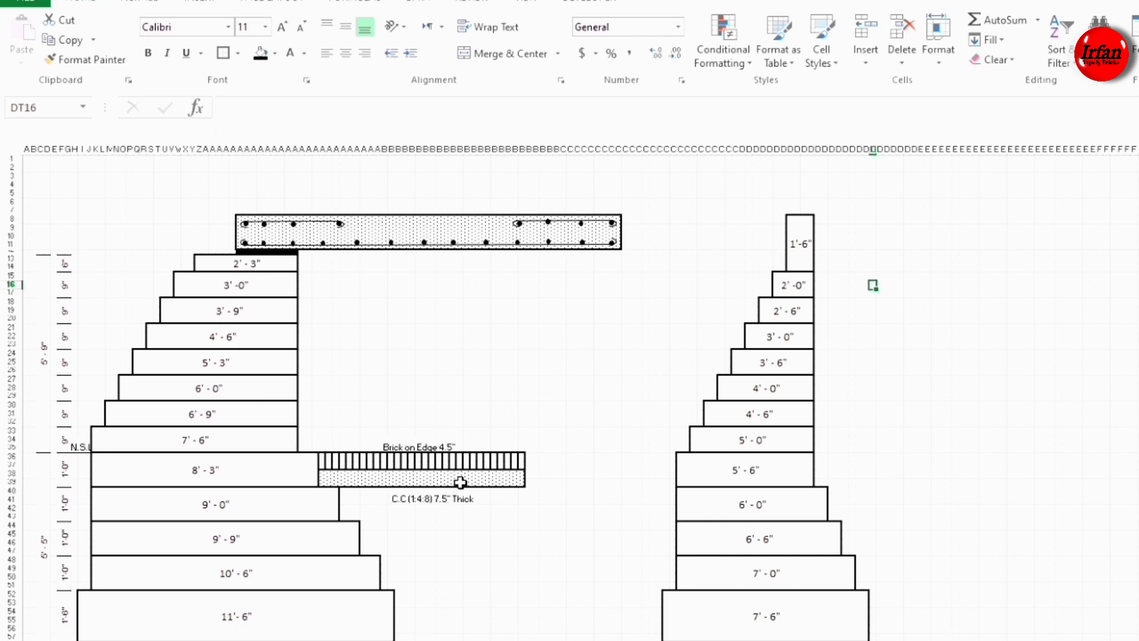
scroll(460, 482, "down", 3)
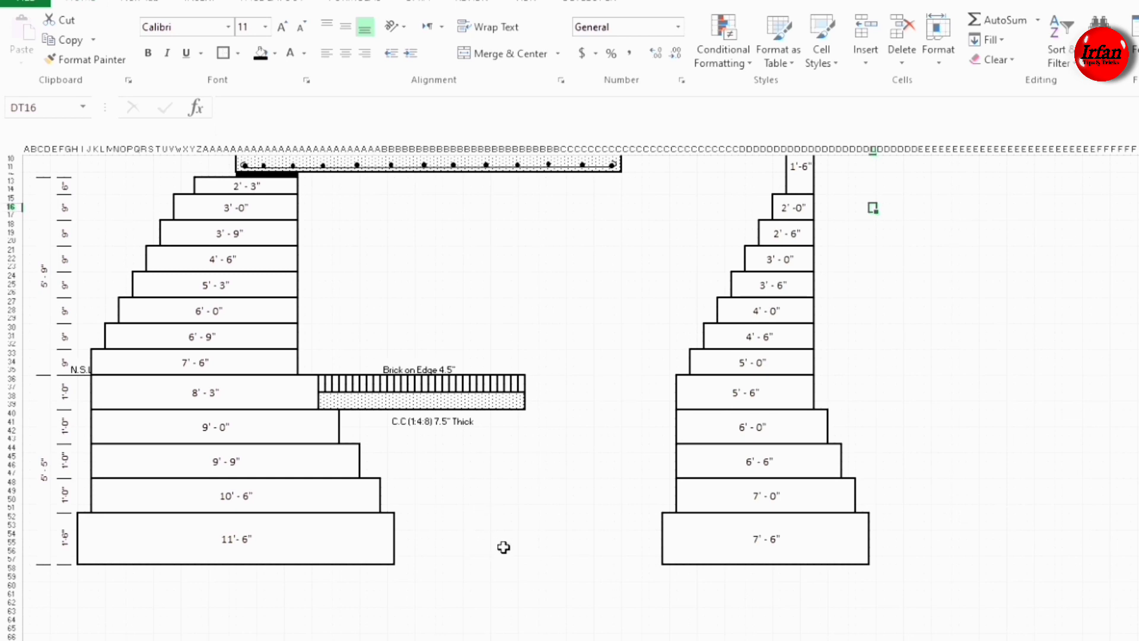
left_click_drag(429, 471, 466, 561)
left_click(509, 54)
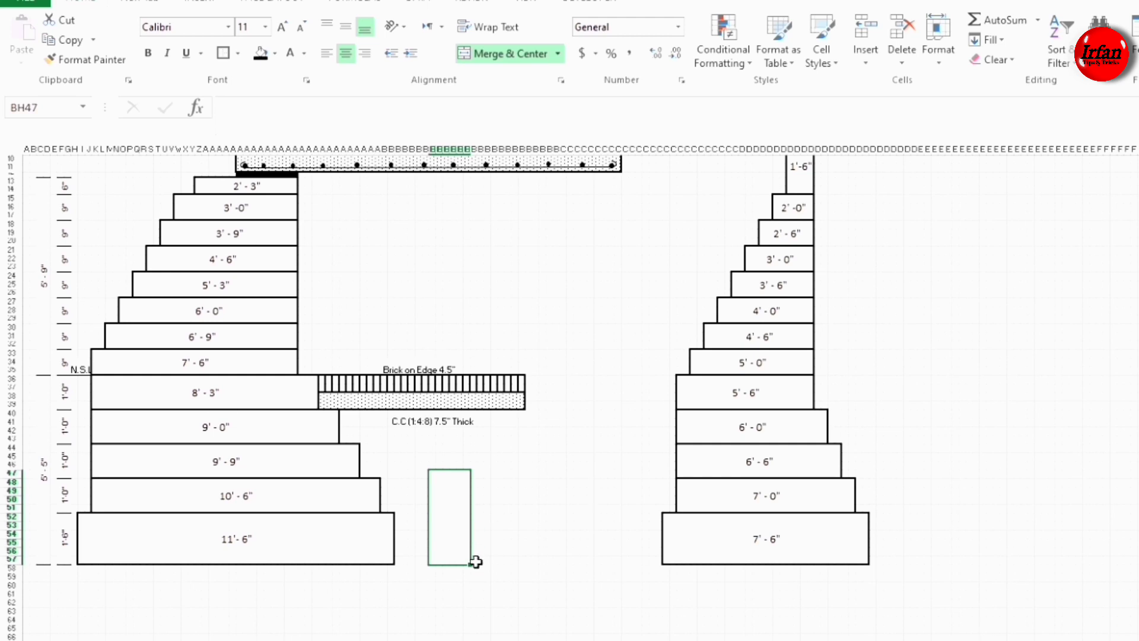
left_click_drag(475, 561, 623, 533)
left_click(556, 464)
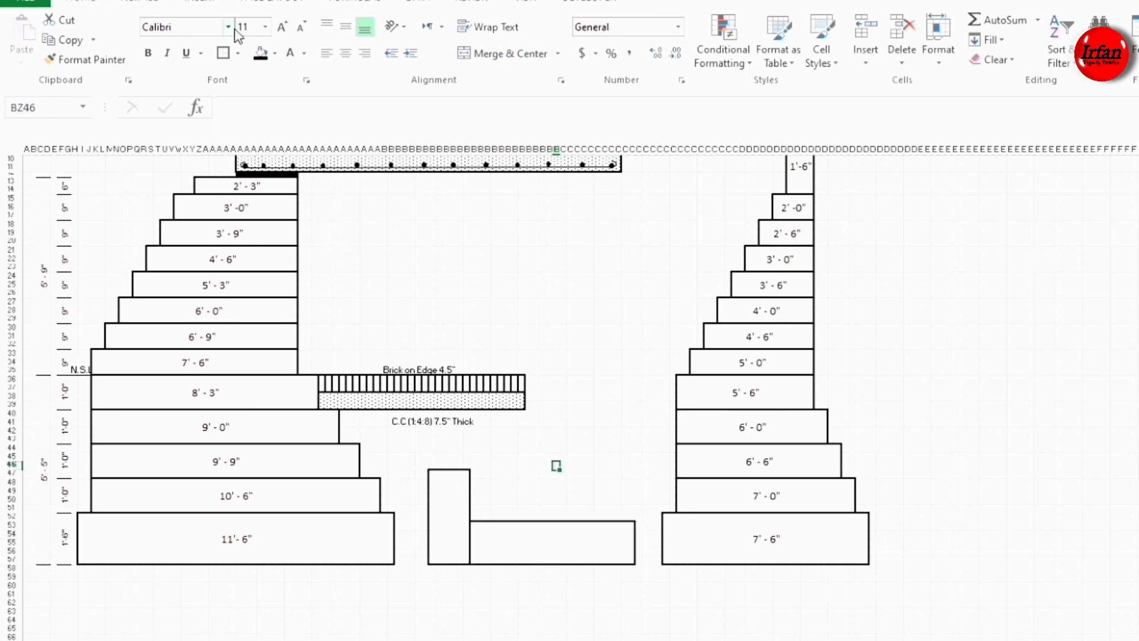
Step: Draw a rounded rectangle just inside the tall block between the walls, apply a black shape style and remove its fill
left_click(213, 4)
left_click(283, 20)
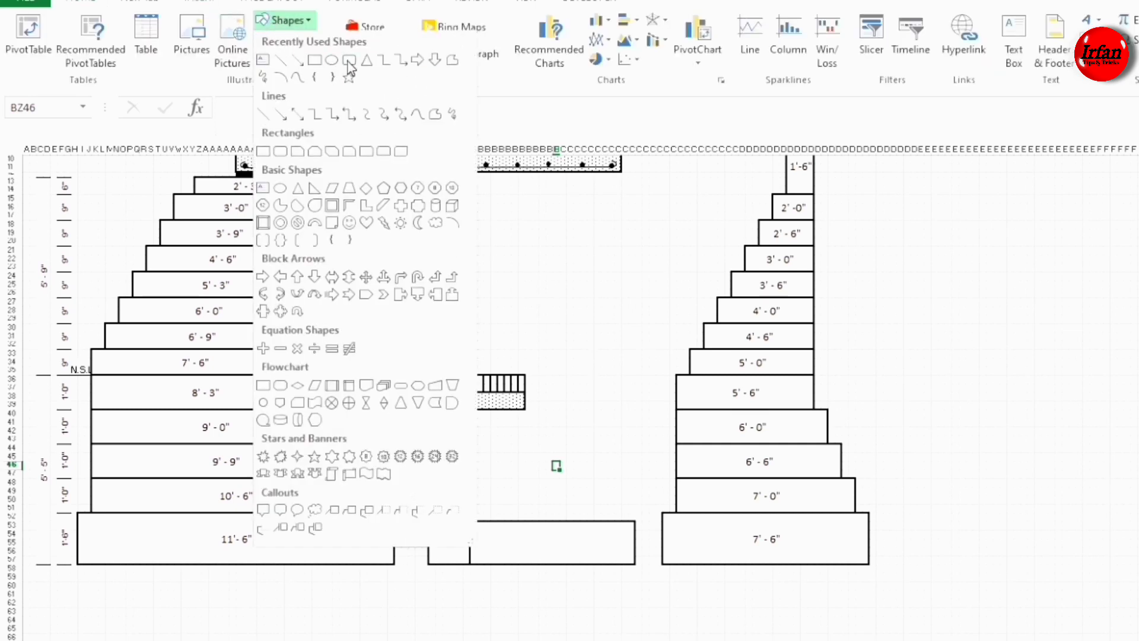
left_click(349, 61)
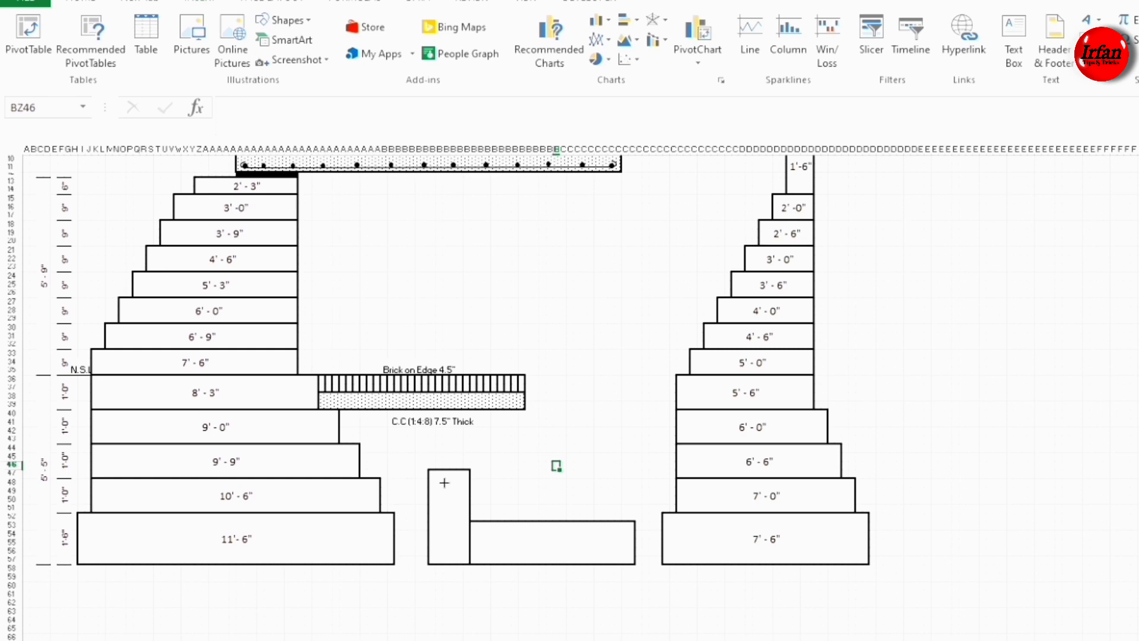
left_click_drag(435, 476, 464, 558)
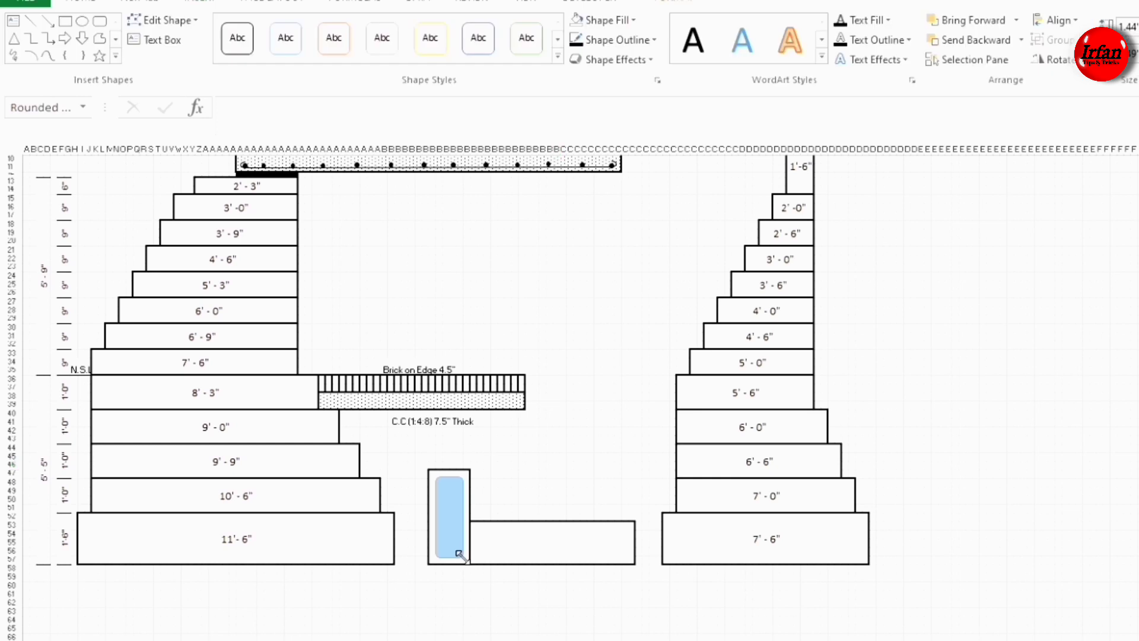
left_click(558, 60)
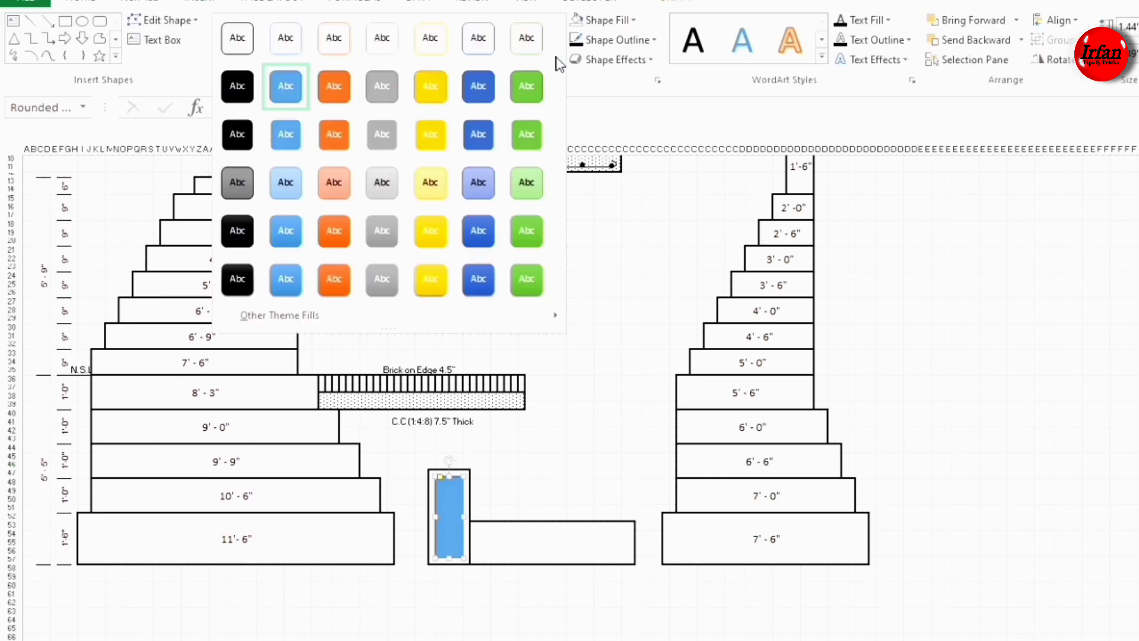
left_click(246, 173)
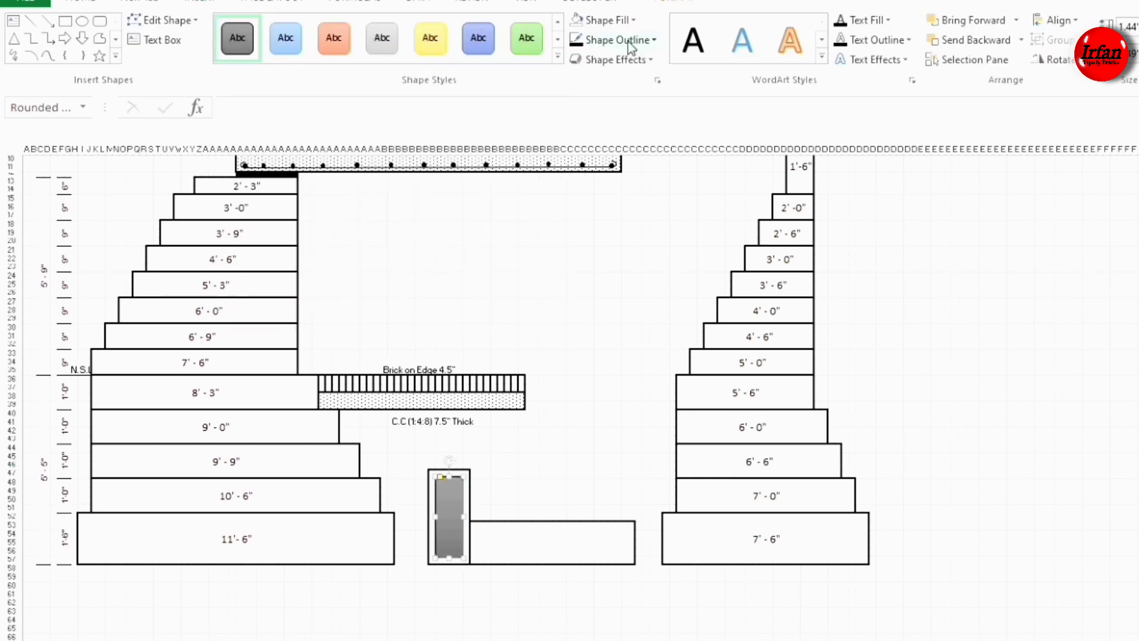
left_click(577, 23)
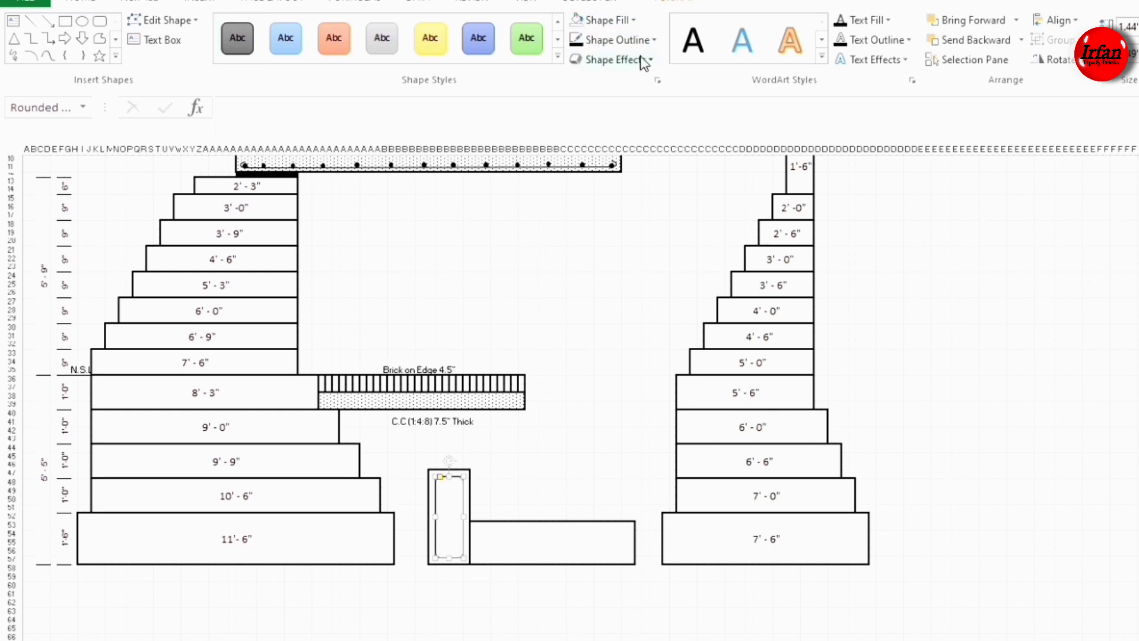
Step: Draw a horizontal line across the low block near its bottom edge and copy it near the top edge
left_click(31, 21)
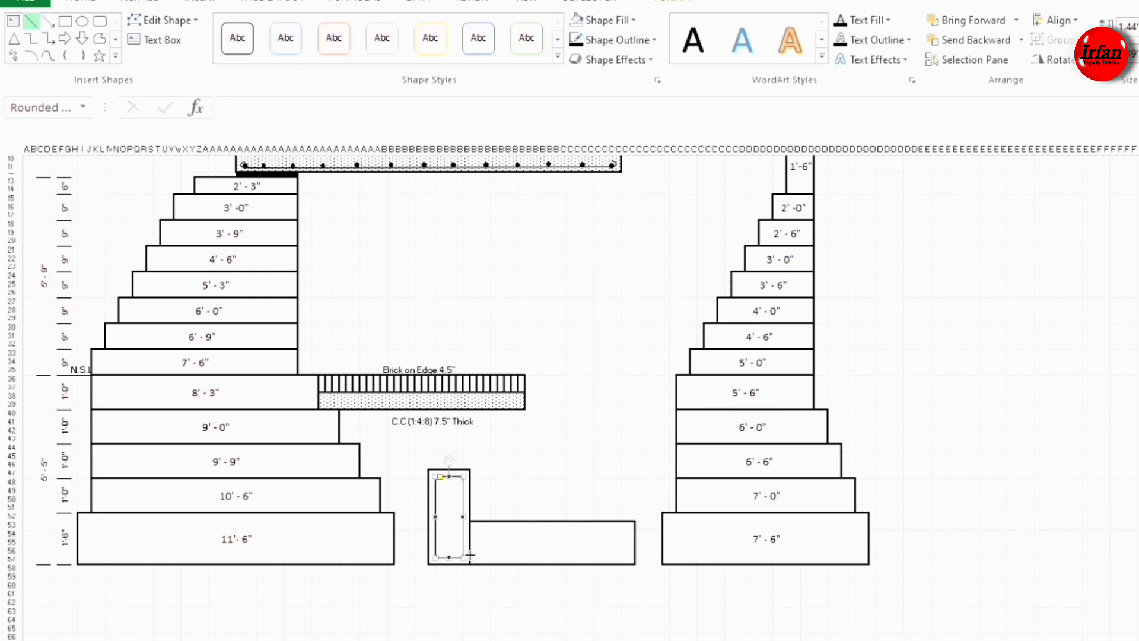
left_click_drag(470, 554, 634, 554)
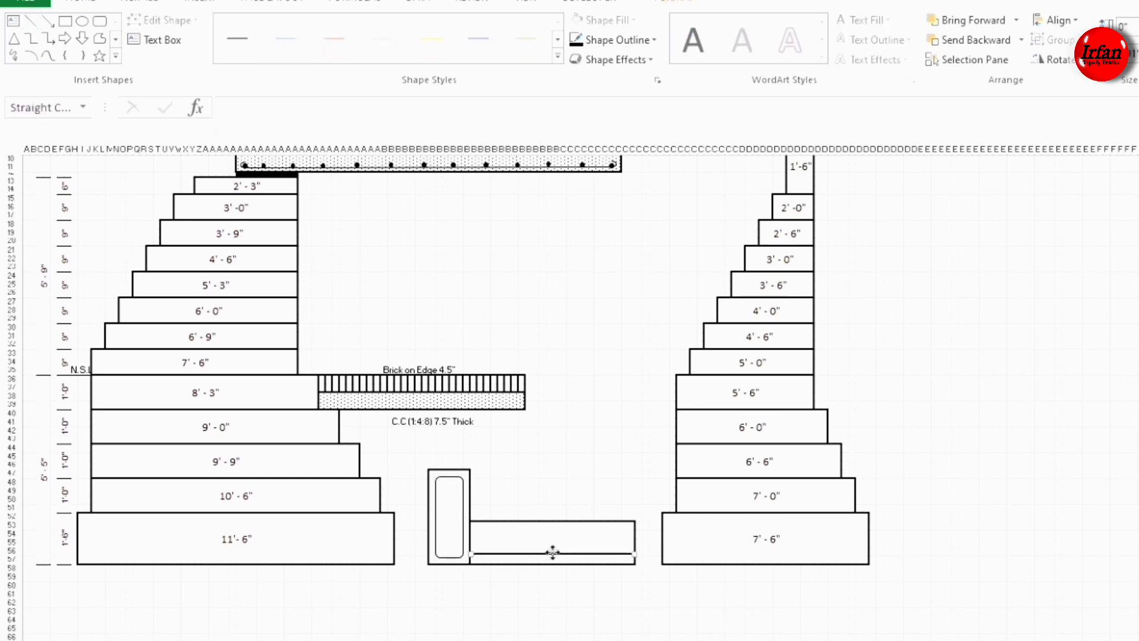
left_click_drag(553, 552, 554, 531)
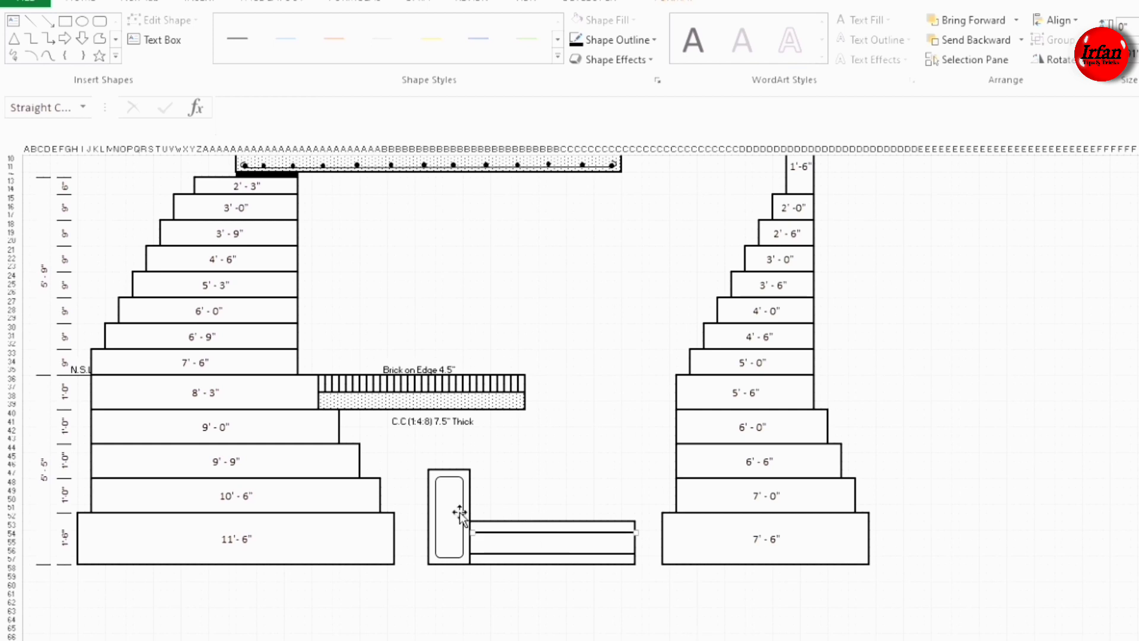
Step: Insert a text box containing the letter U and place it just right of the tall block
left_click(446, 489)
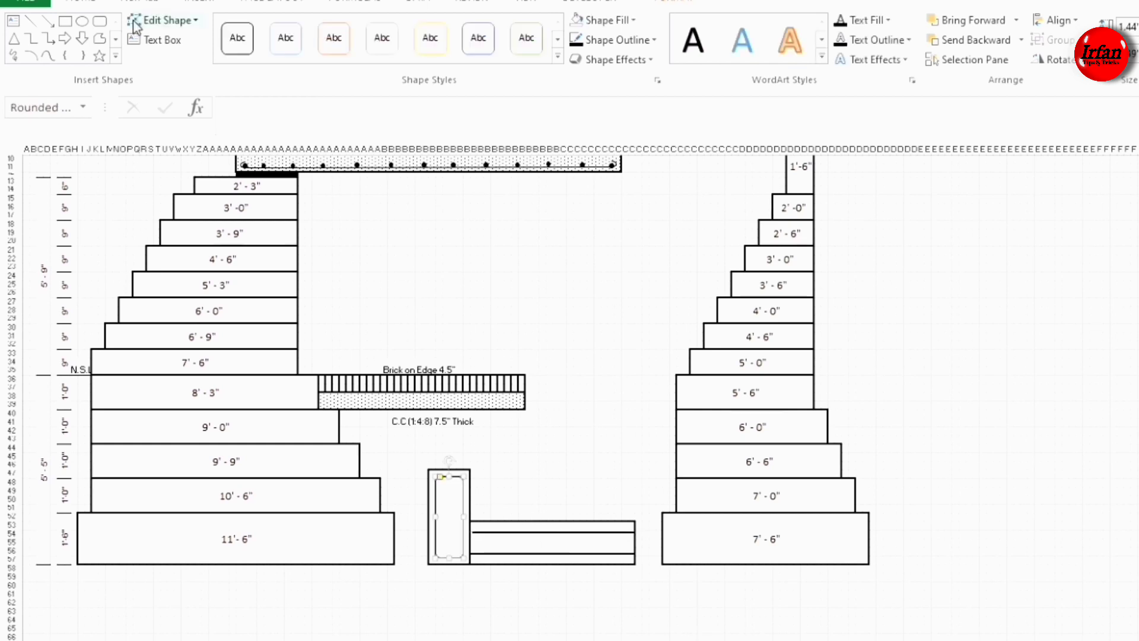
left_click(10, 25)
left_click(478, 305)
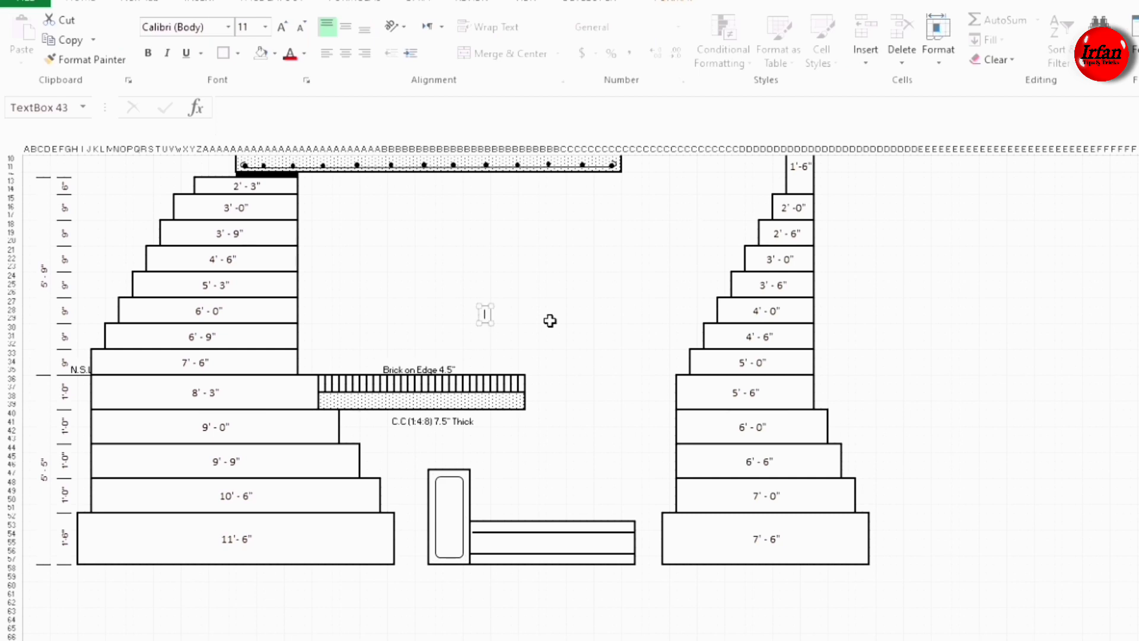
type("u")
left_click_drag(496, 314, 502, 487)
Step: Make the U bold, rotate it and fit it as a hook into the rounded rectangle's upper-right corner
scroll(605, 453, "up", 10)
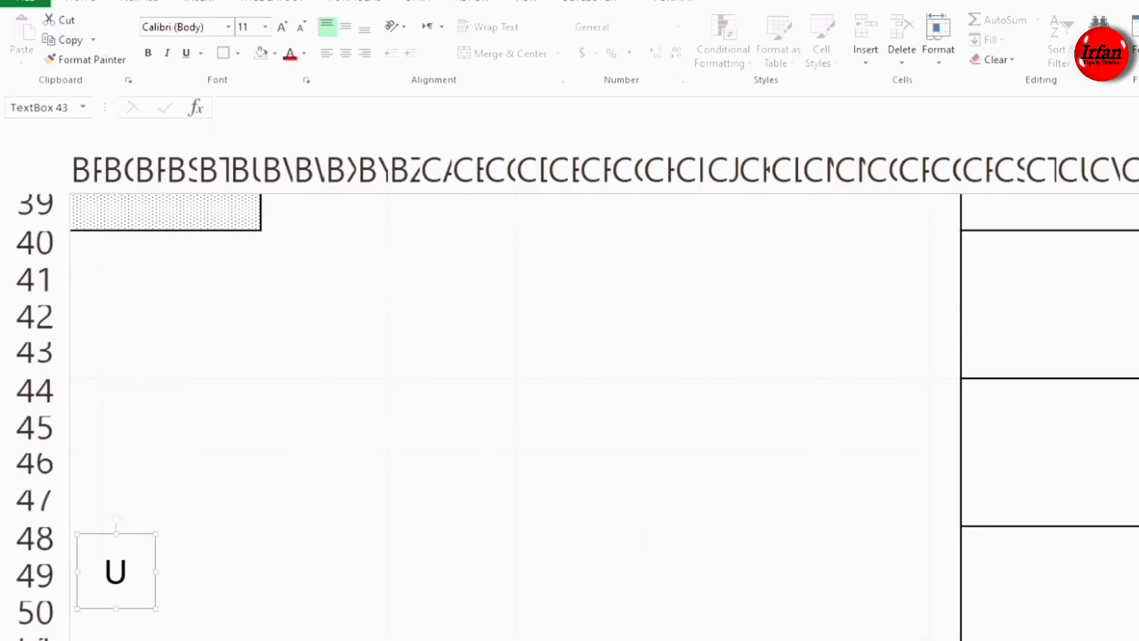
scroll(899, 541, "left", 5)
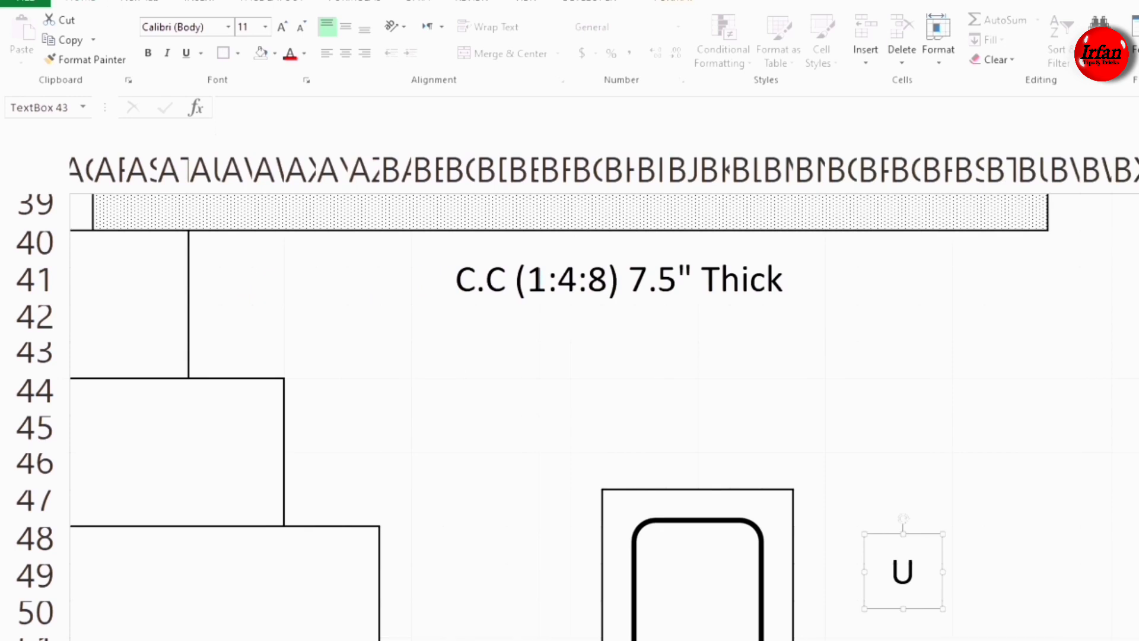
left_click_drag(910, 517, 763, 574)
scroll(763, 575, "down", 2)
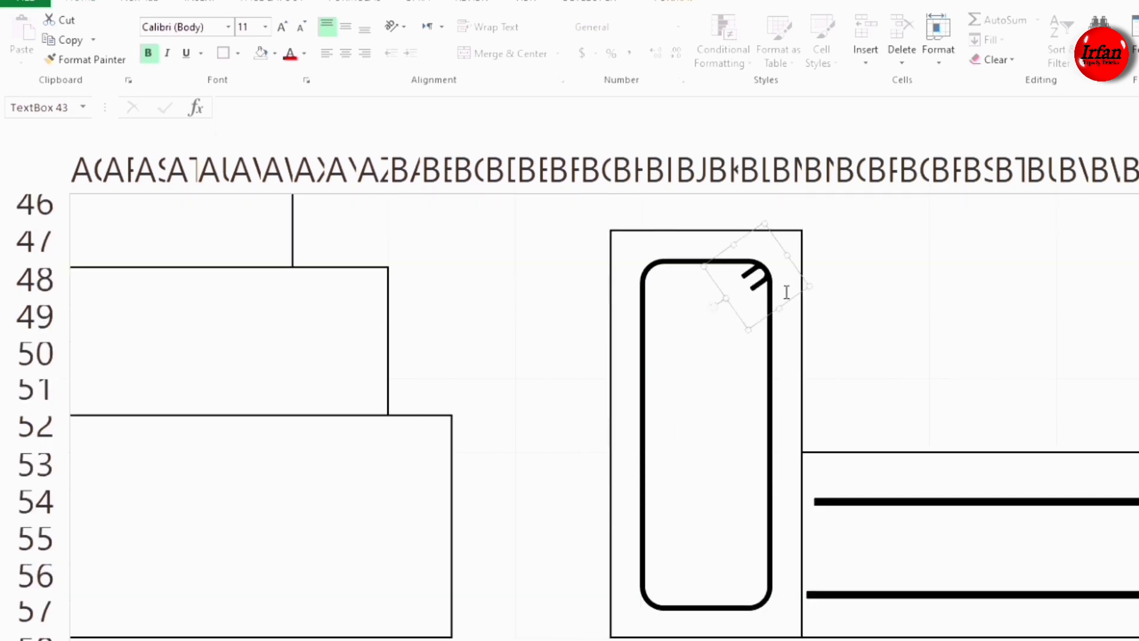
left_click(856, 308)
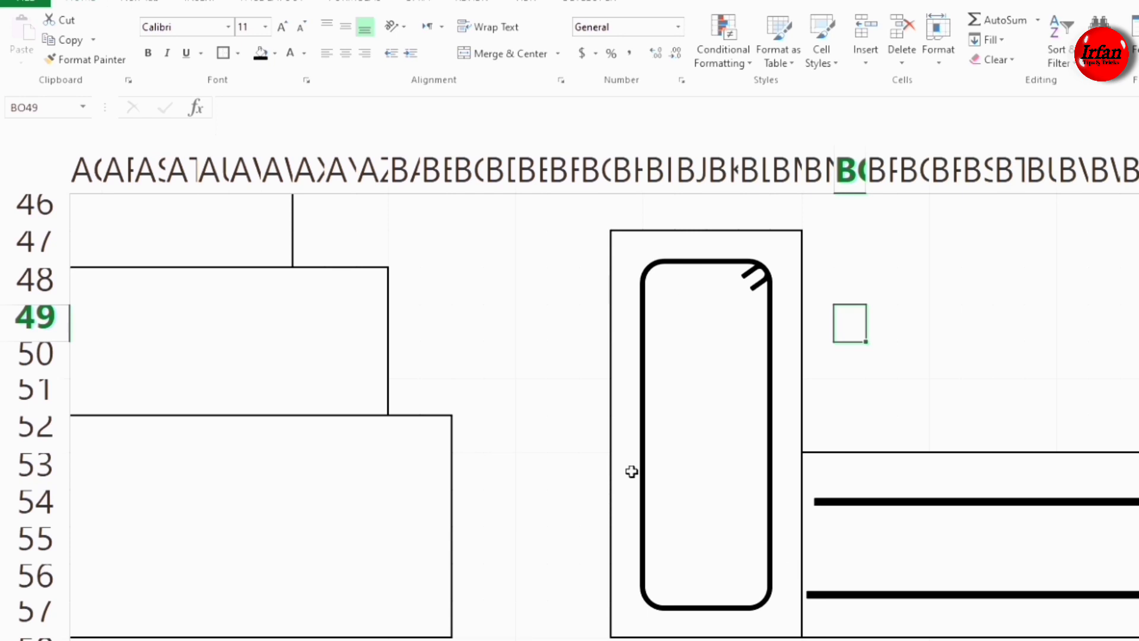
Step: Copy one of the black bar dots from the top slab and paste it in the empty area beside the tall block
scroll(631, 471, "up", 15)
scroll(631, 472, "down", 1)
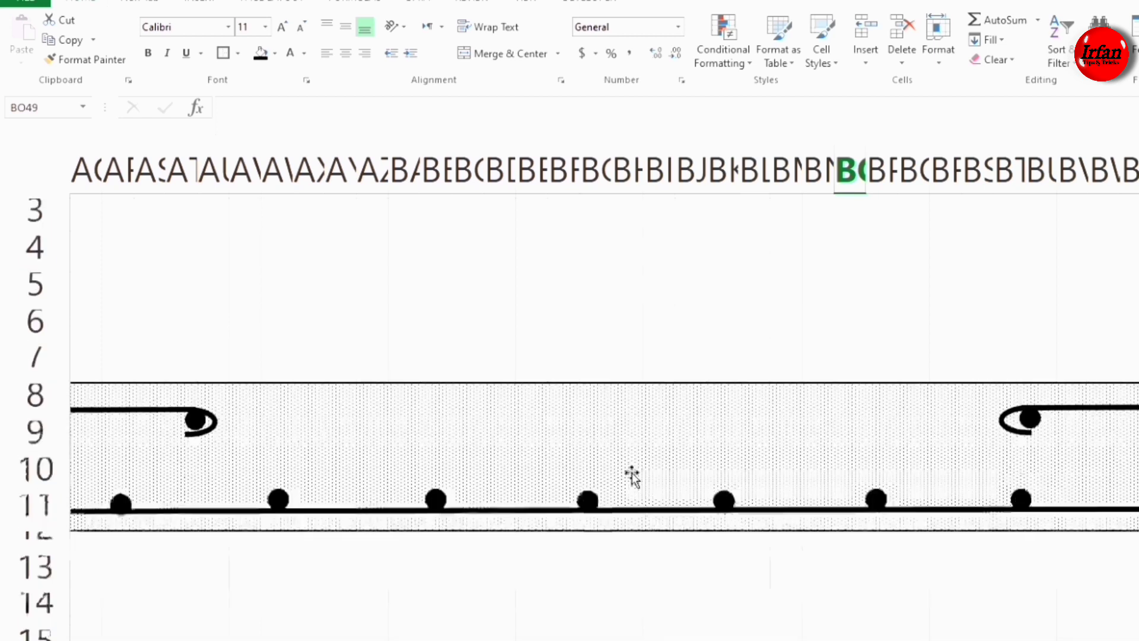
scroll(631, 472, "down", 1)
left_click(724, 460)
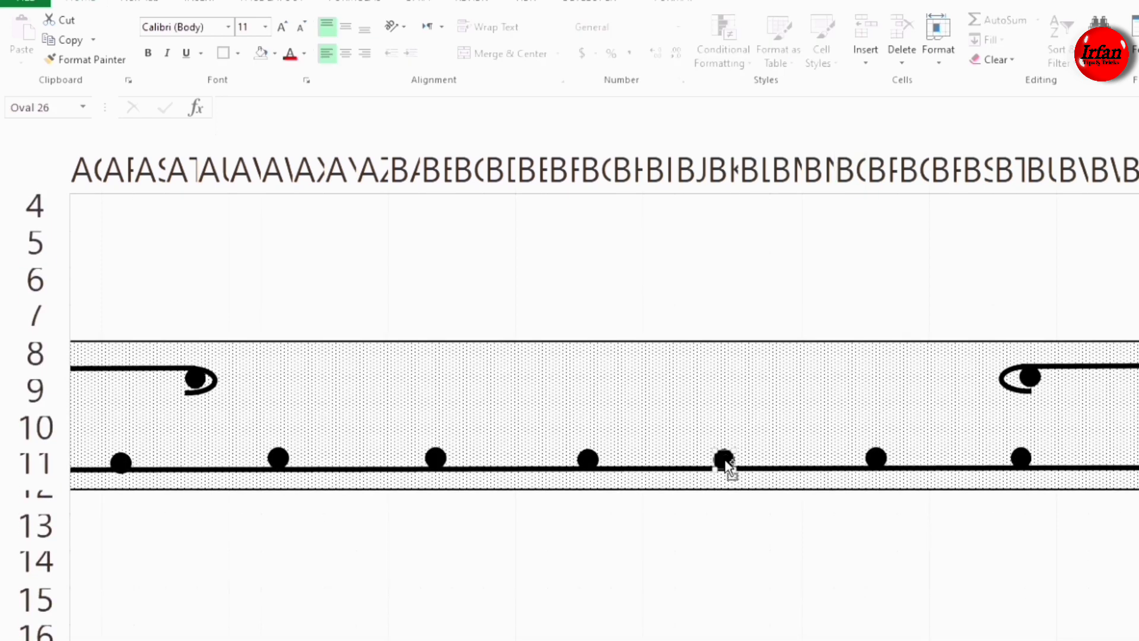
scroll(717, 635, "down", 3)
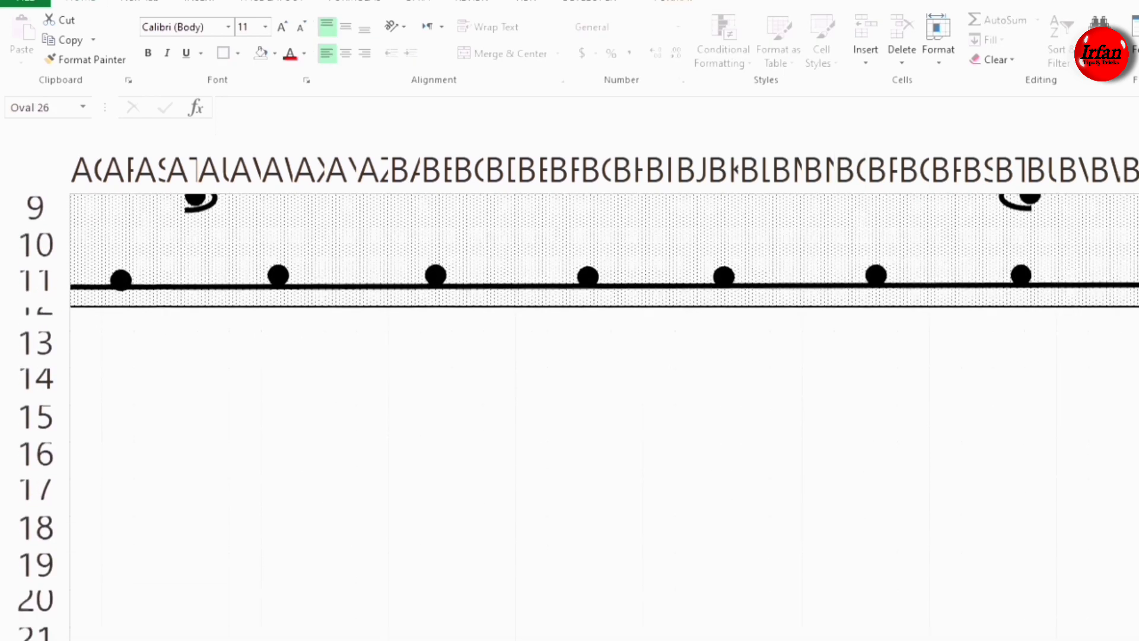
scroll(593, 415, "down", 4)
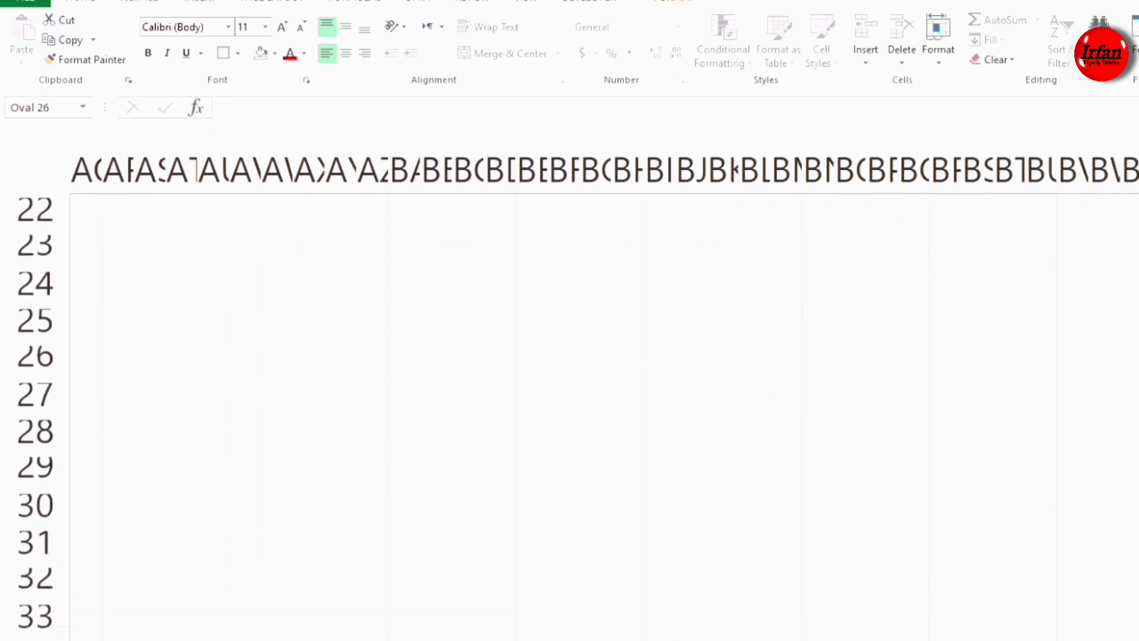
scroll(564, 415, "down", 4)
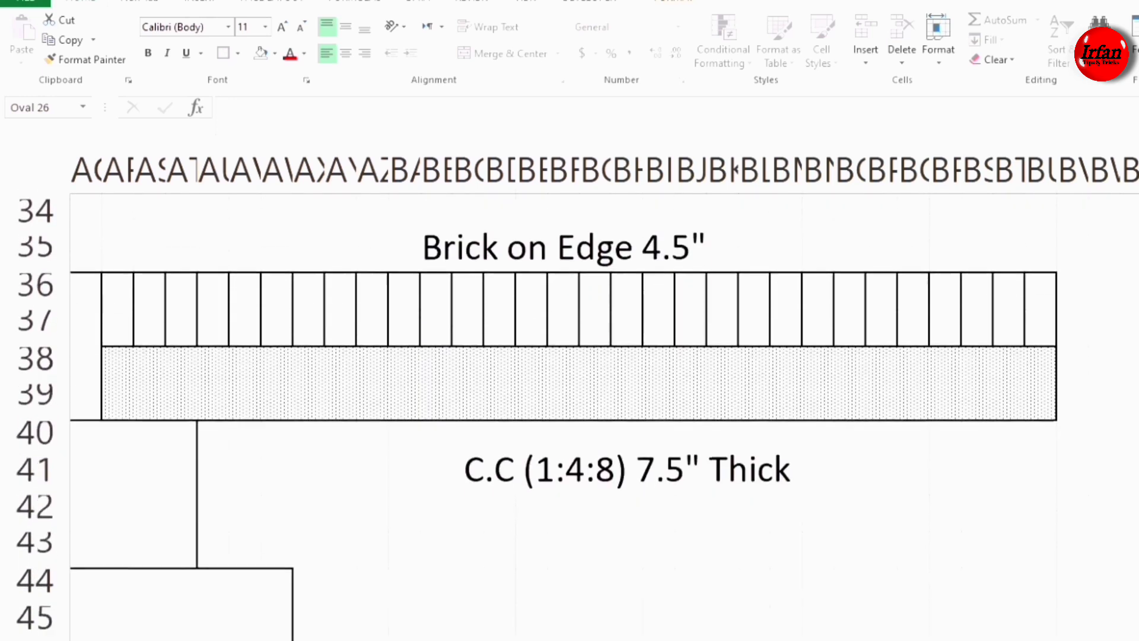
scroll(877, 300, "down", 4)
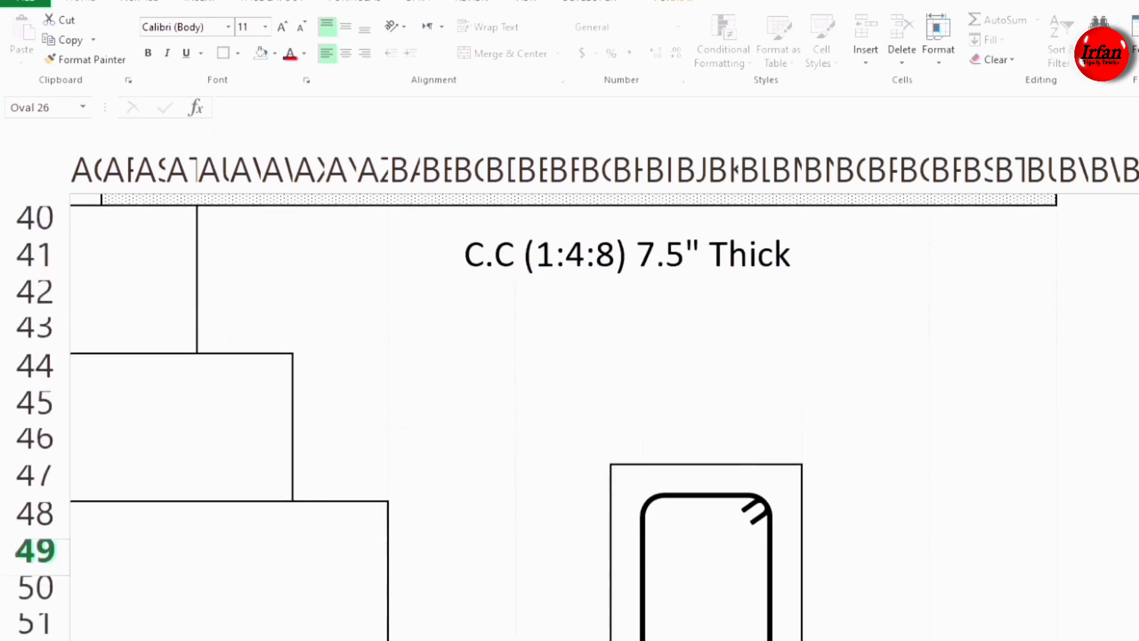
left_click(882, 291)
scroll(884, 305, "up", 1)
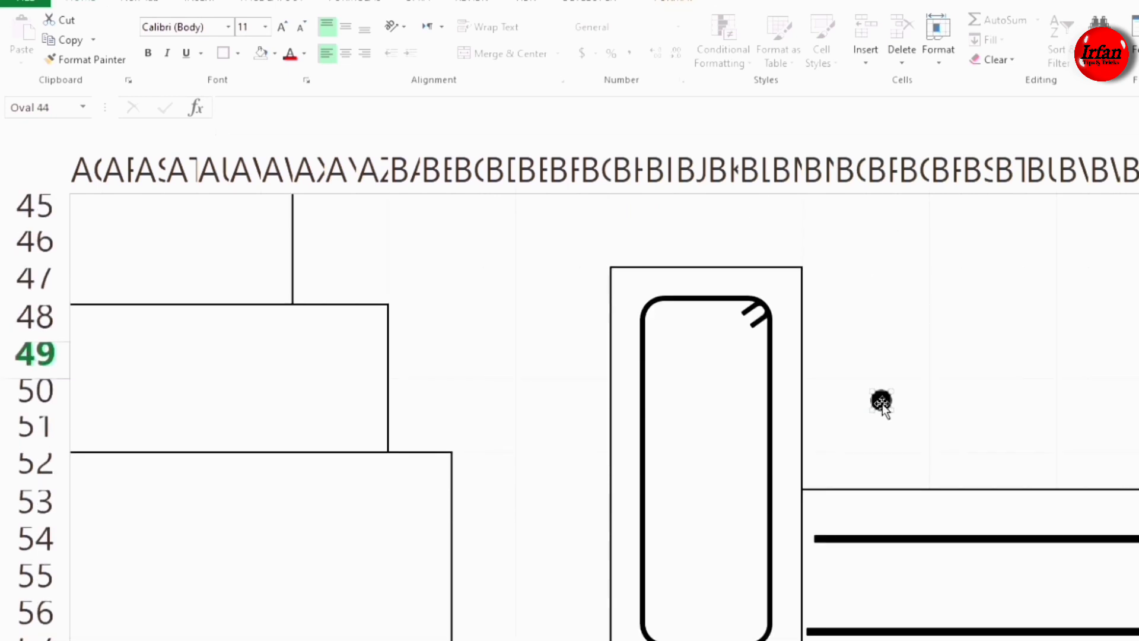
Step: Place copies of the black dot inside the upper-left and upper-right corners of the rounded stirrup
left_click_drag(880, 401, 663, 316)
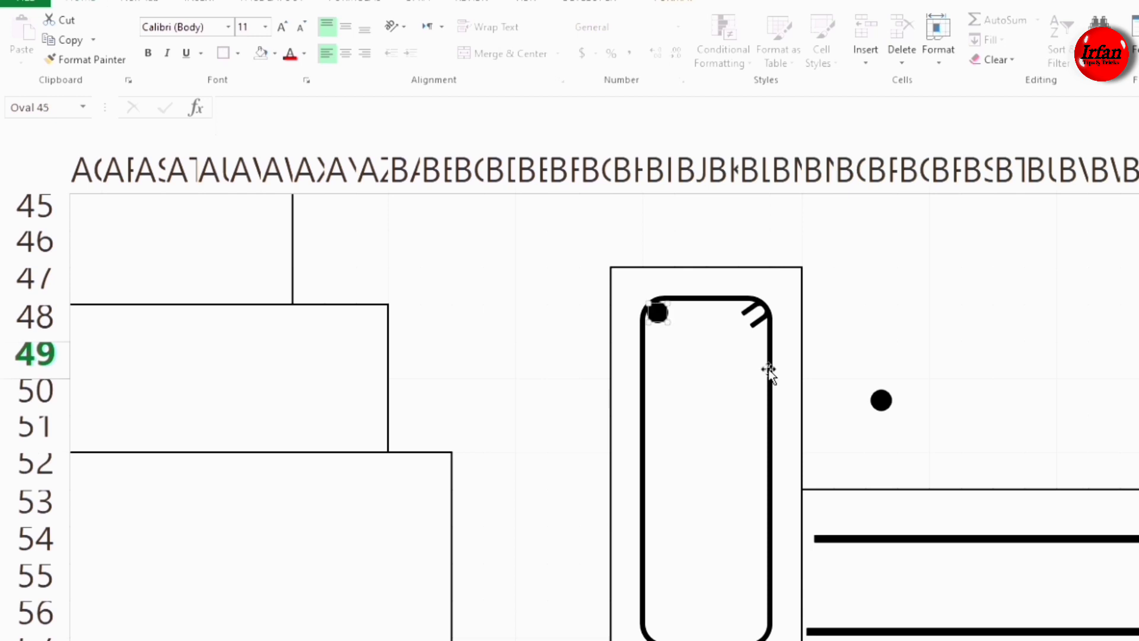
left_click_drag(881, 401, 837, 380)
key("ctrl+z")
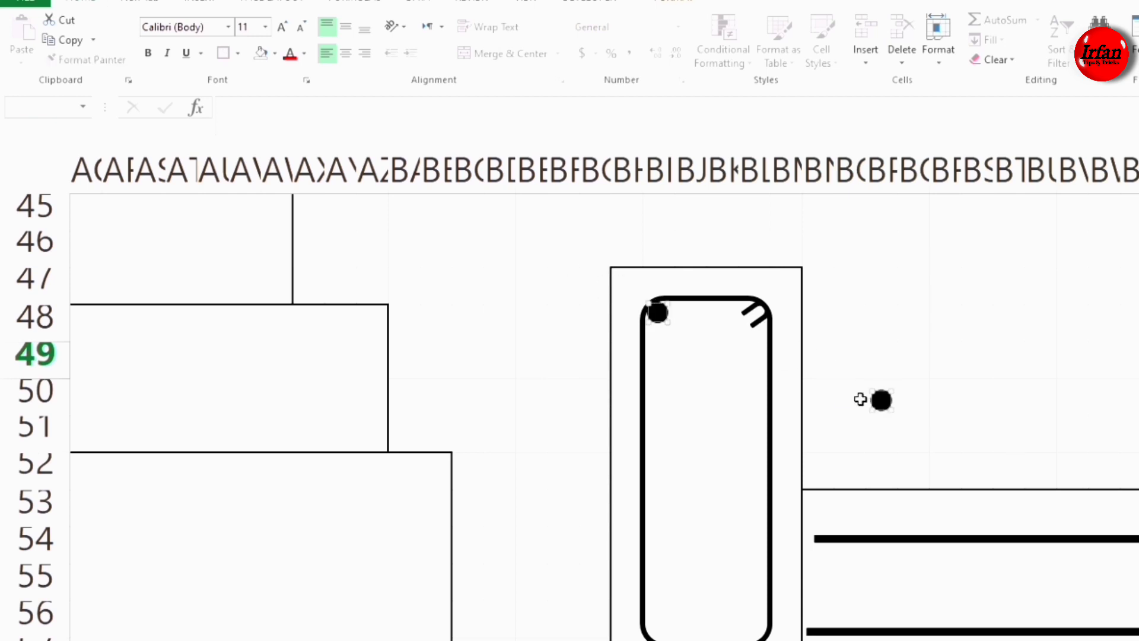
left_click(922, 410)
left_click(882, 401)
left_click_drag(884, 406, 757, 323)
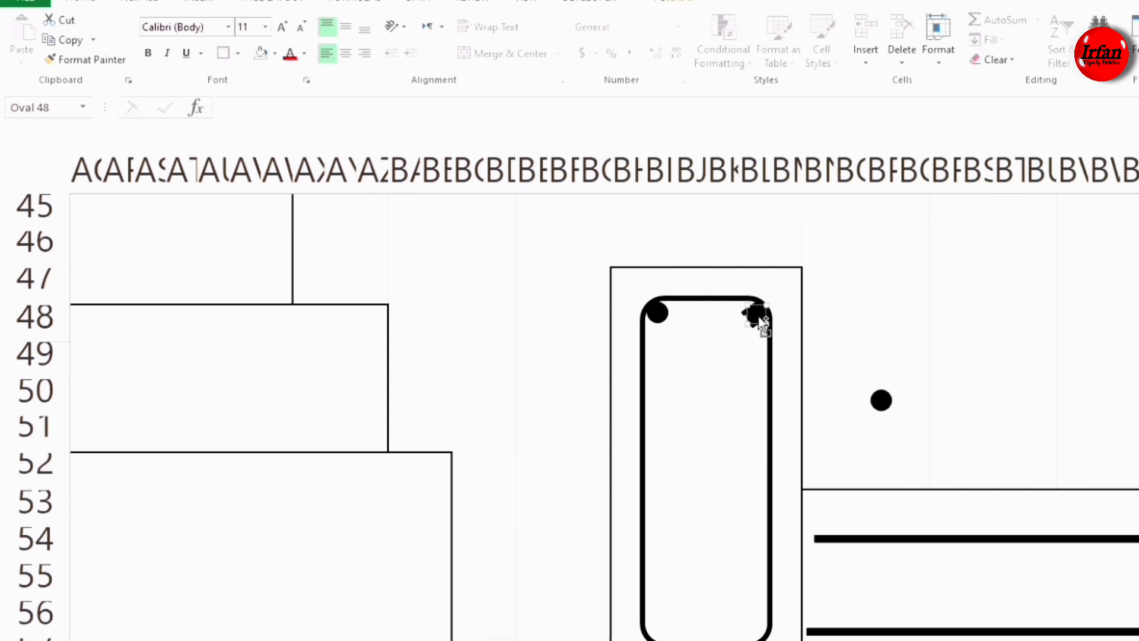
left_click(881, 400)
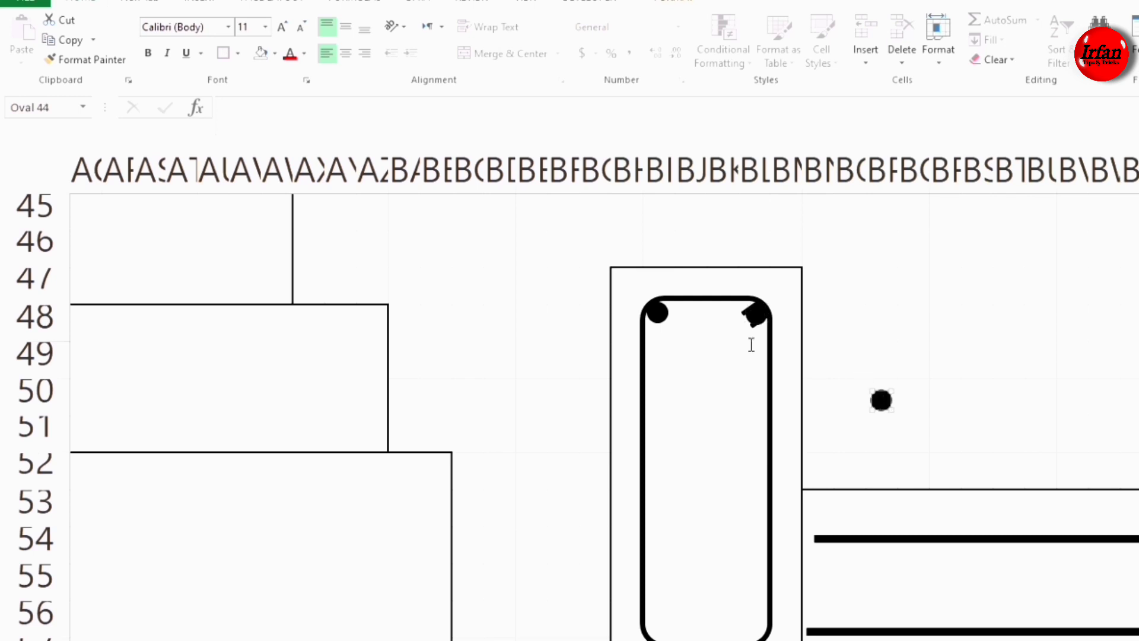
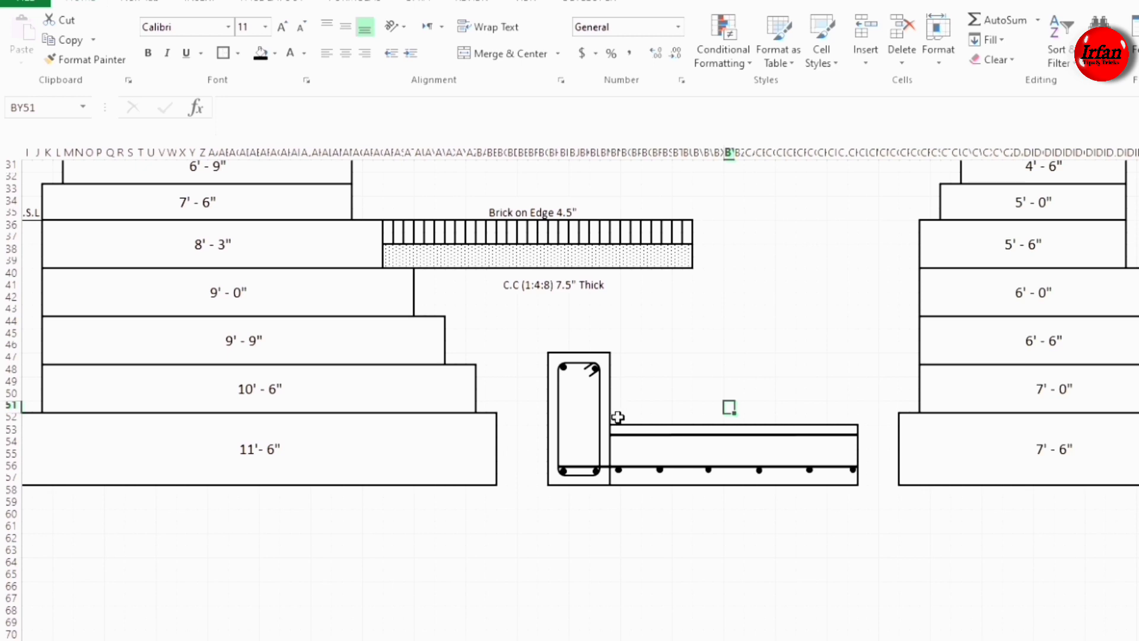
Step: Merge a tall cell block over CA23:CE33 between the walls and a wider base block directly beneath it over BX34:CH36
left_click(617, 574)
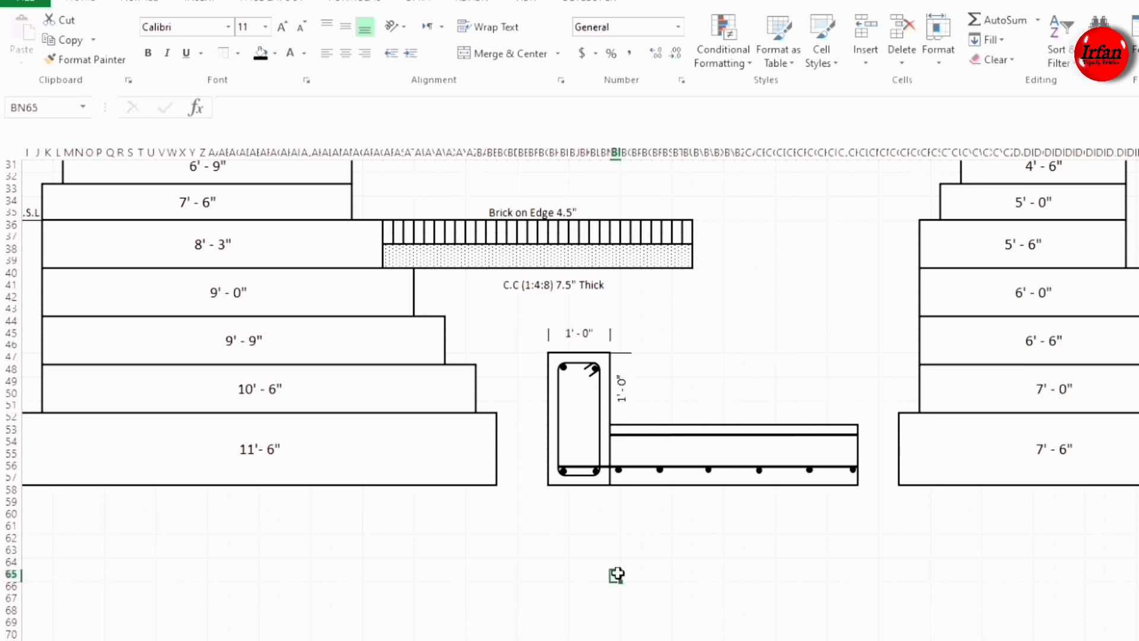
scroll(617, 575, "up", 4)
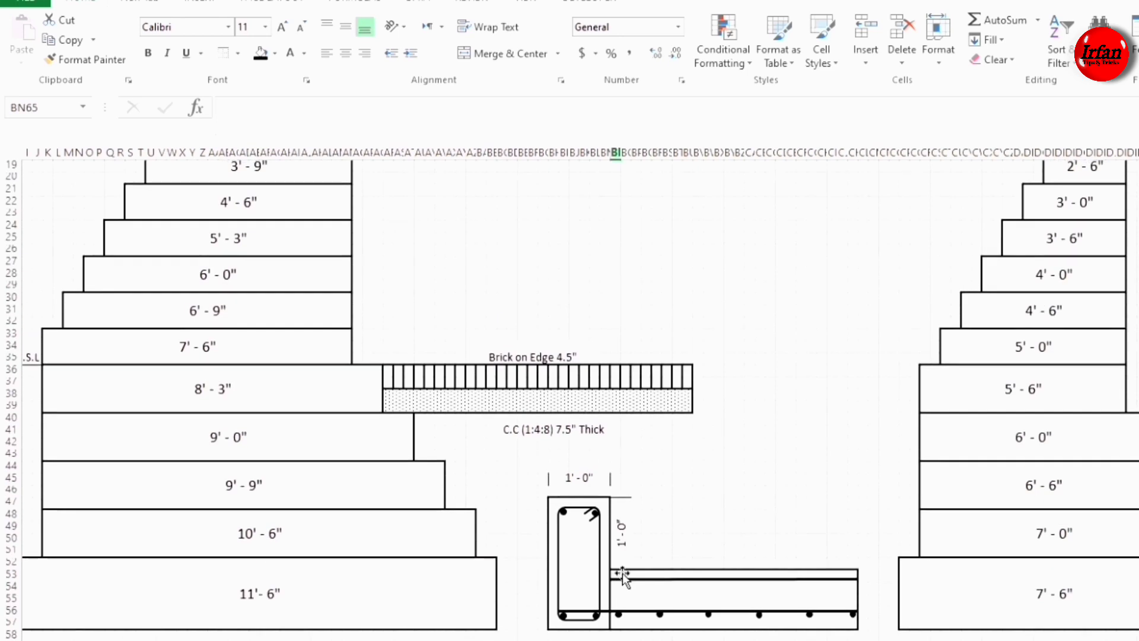
scroll(701, 448, "up", 1)
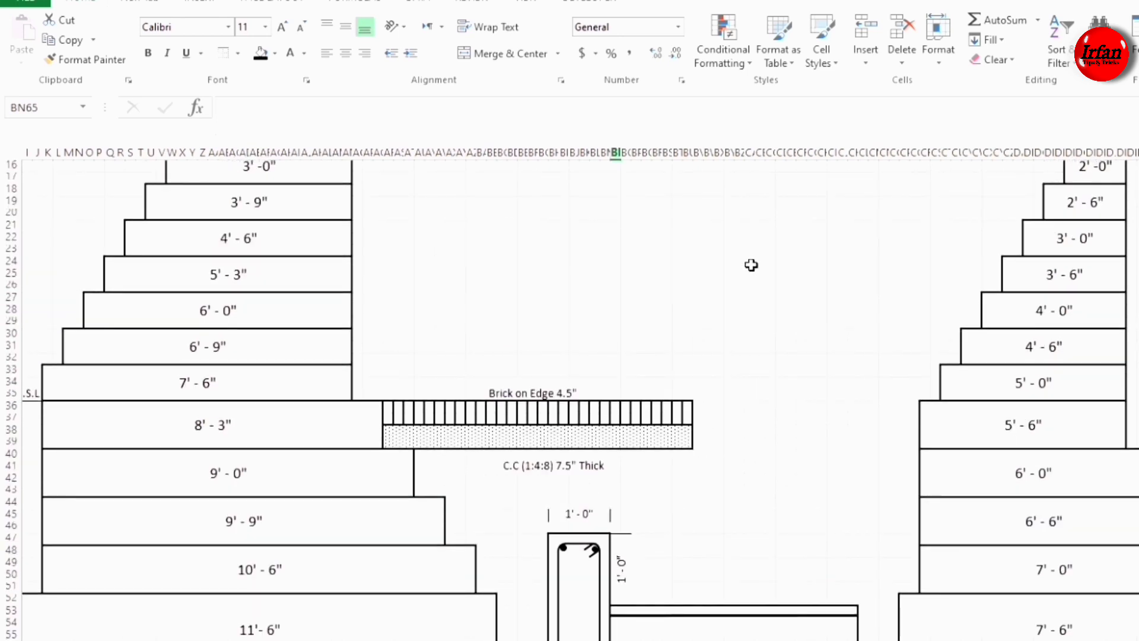
left_click_drag(750, 252, 792, 369)
key("F4")
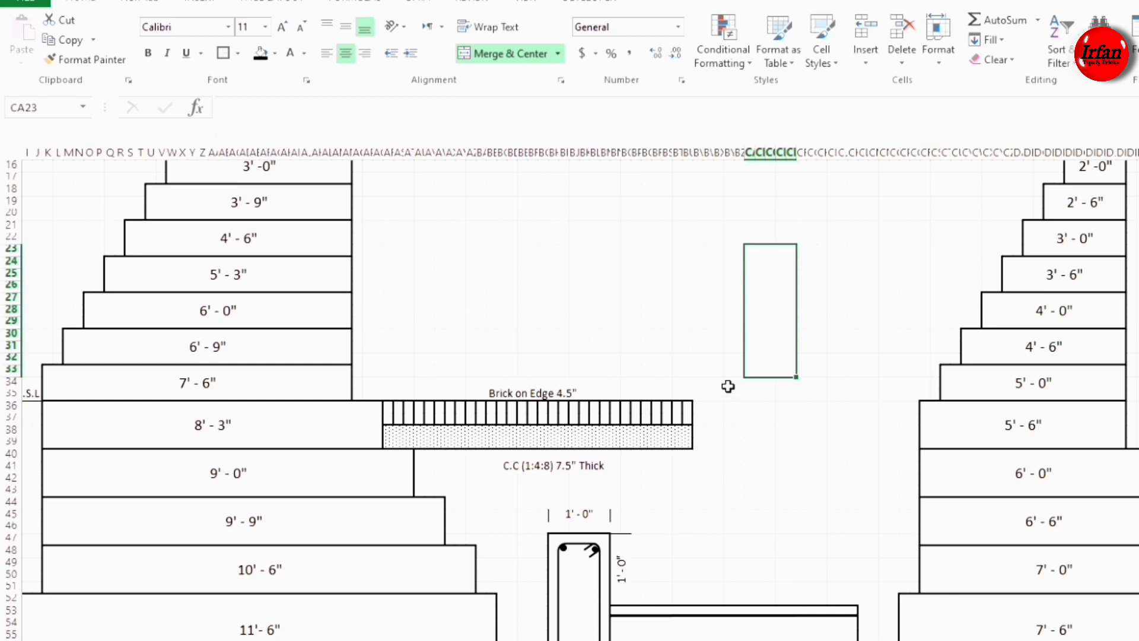
left_click_drag(721, 384, 811, 405)
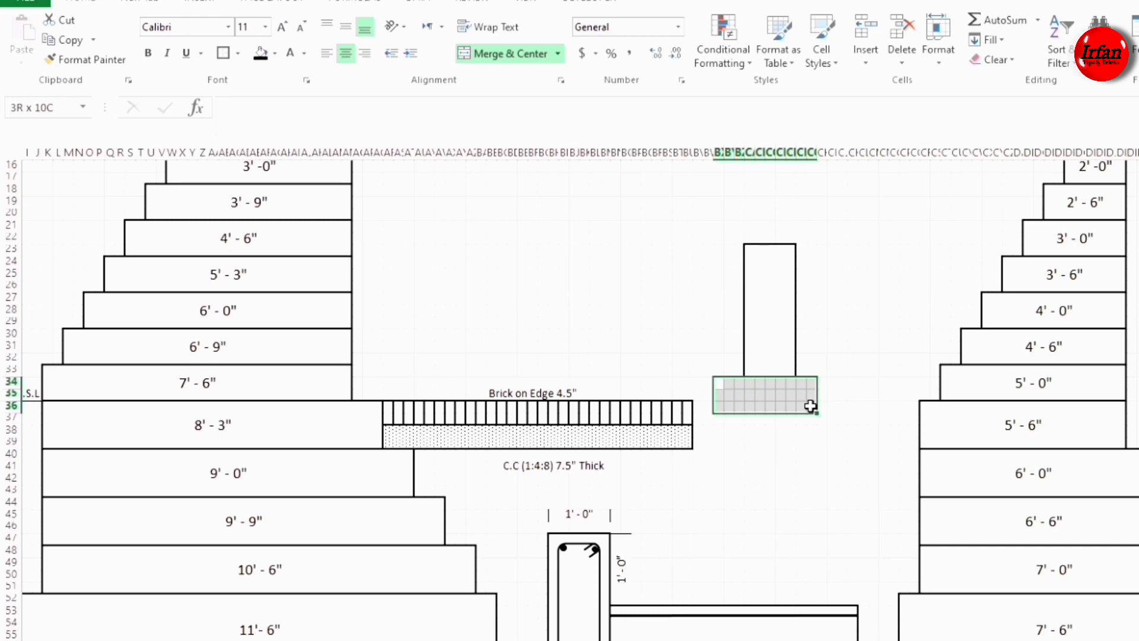
left_click_drag(811, 406, 825, 407)
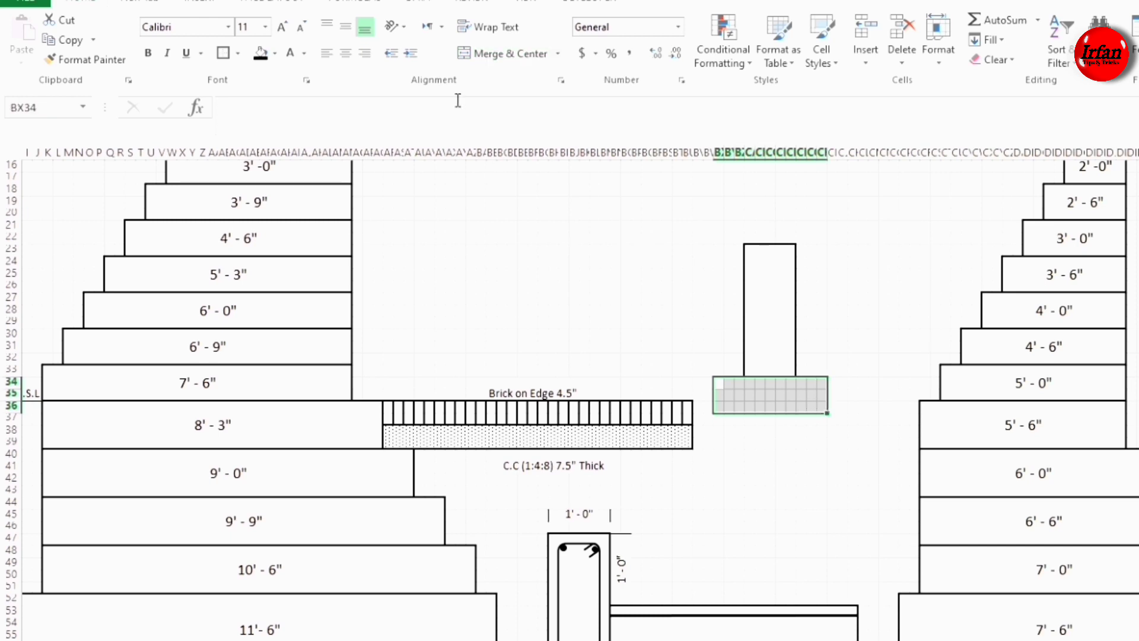
left_click(485, 53)
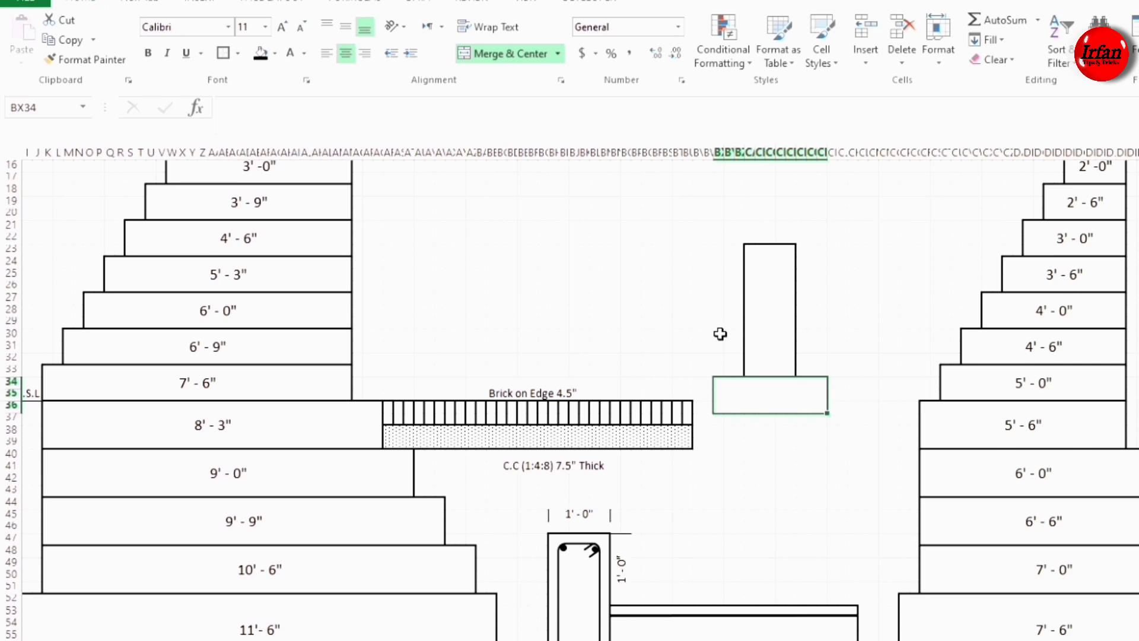
Step: Fill the merged base block with a light dotted pattern style
right_click(757, 397)
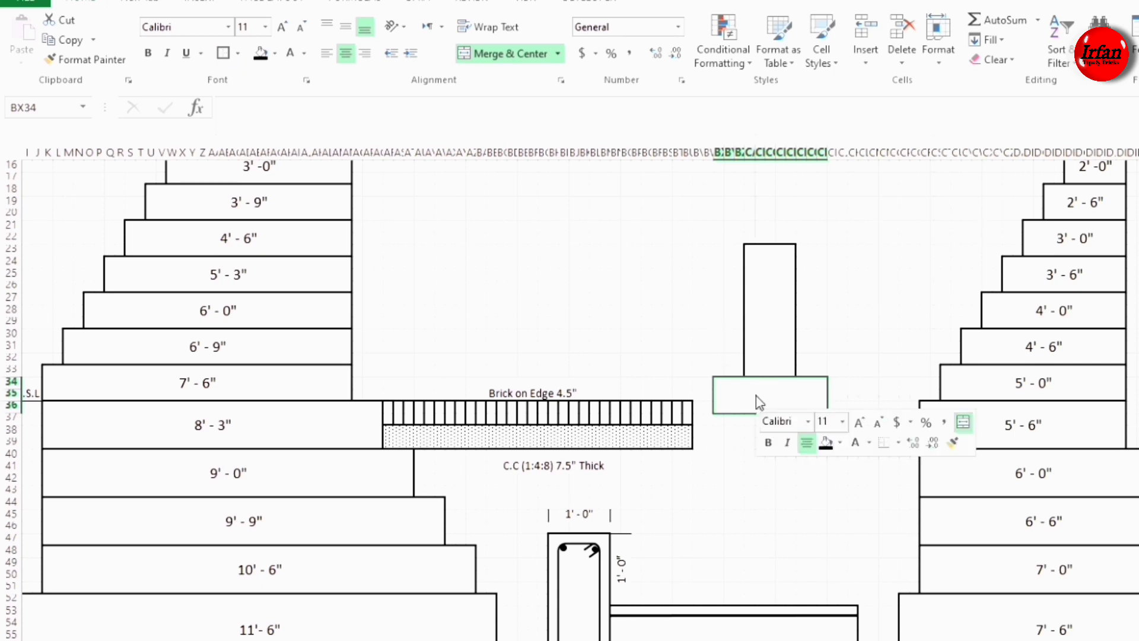
left_click(792, 322)
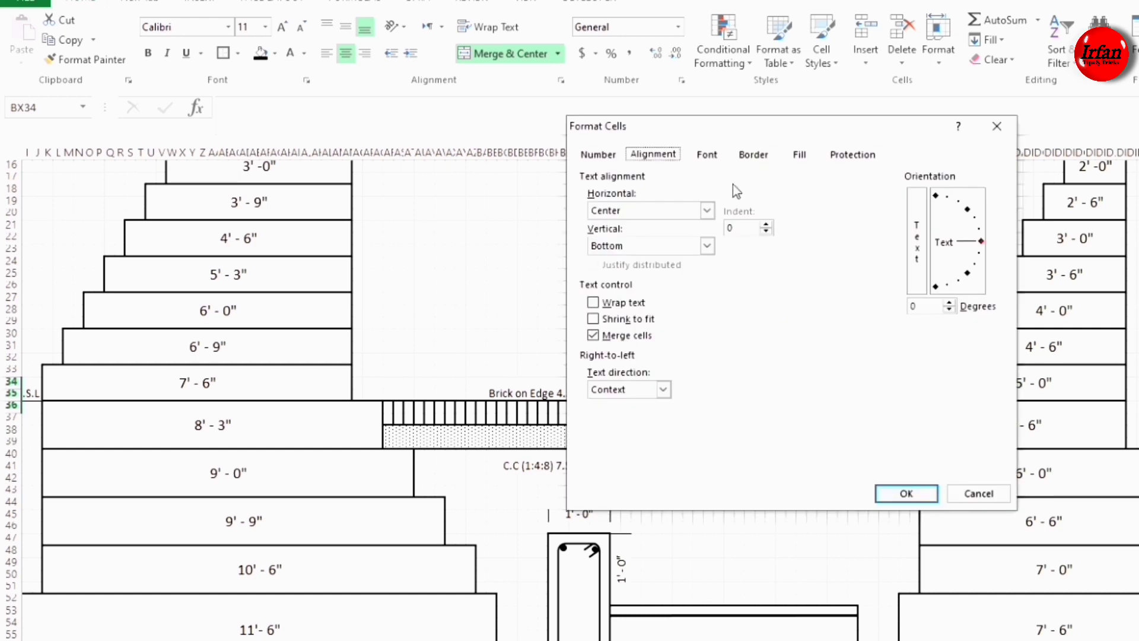
left_click(801, 155)
left_click(941, 230)
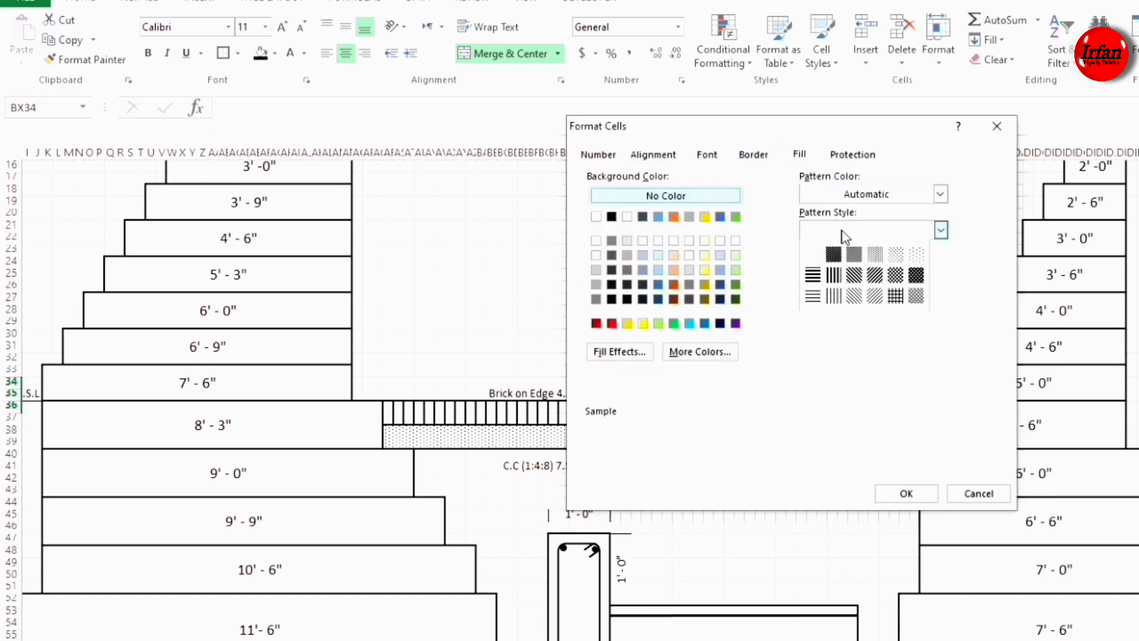
left_click(906, 259)
left_click(911, 493)
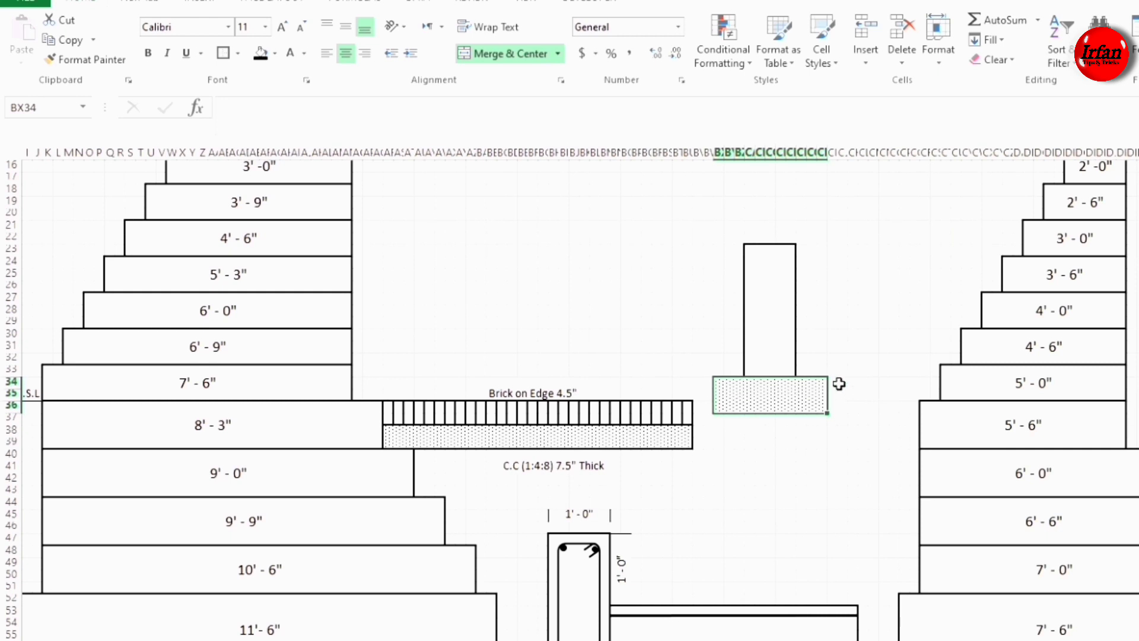
Step: Merge cells beside the dotted base for its 6" dimension and label the tall block's height 2' -0"
left_click_drag(838, 383, 832, 401)
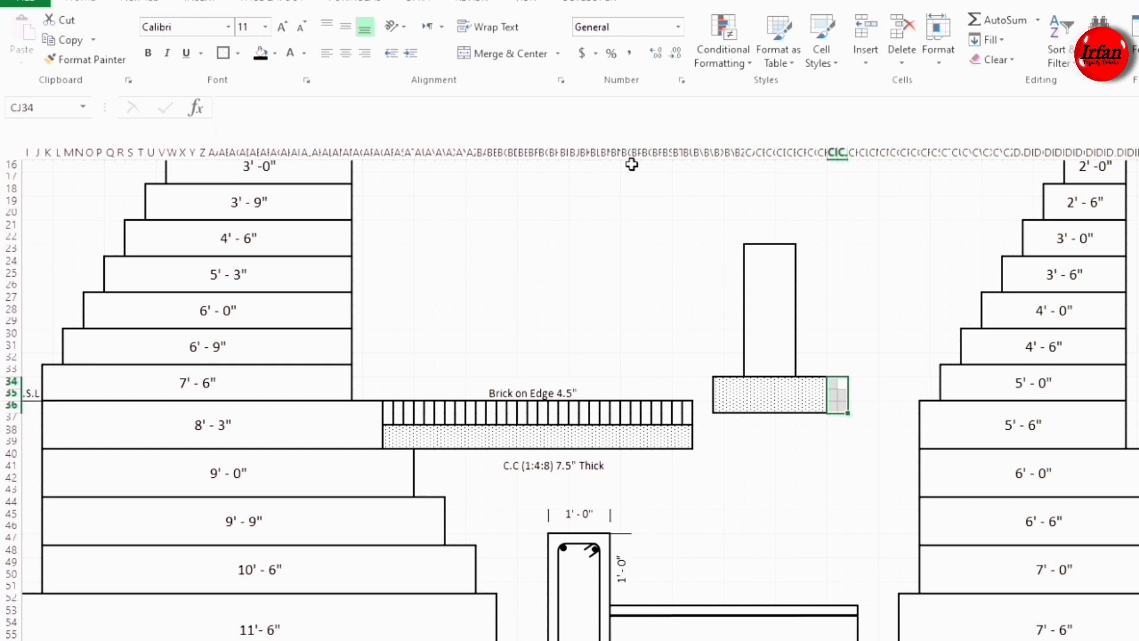
left_click(503, 54)
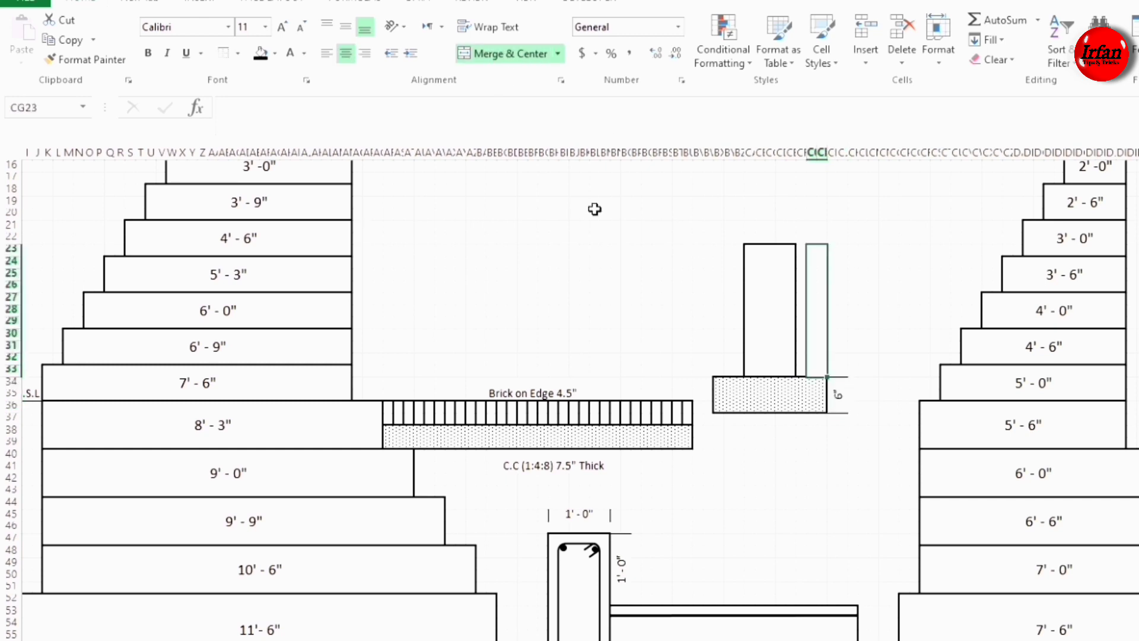
type("2'")
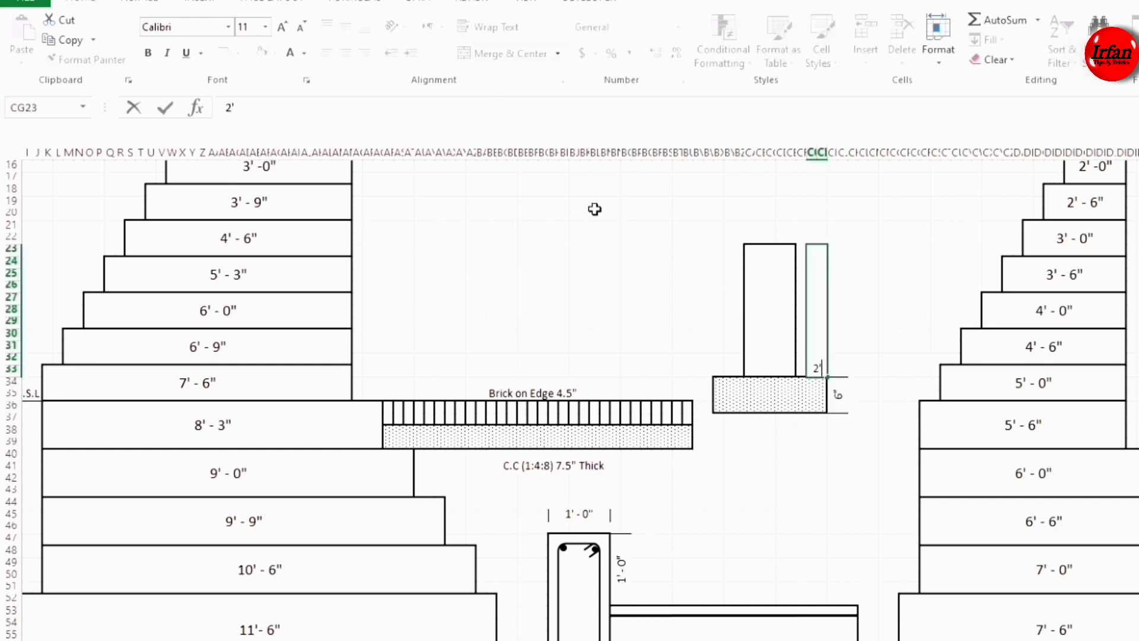
type(" -0\"")
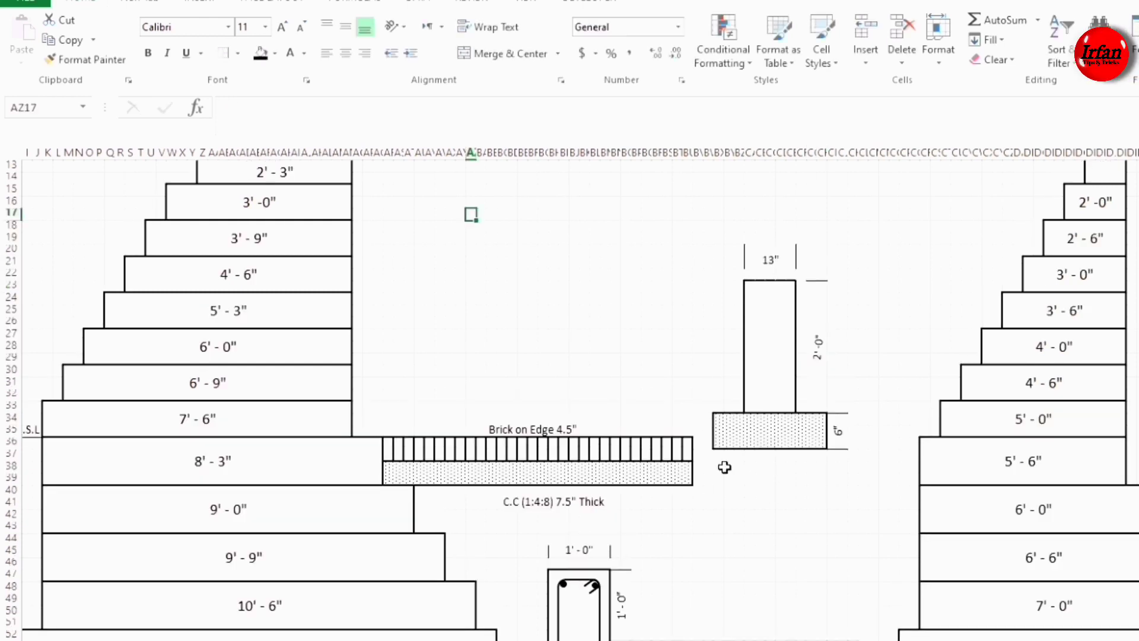
Step: Merge the cells beneath the dotted base for the bold, underlined title Toe Wall
left_click_drag(725, 467, 824, 482)
left_click(472, 56)
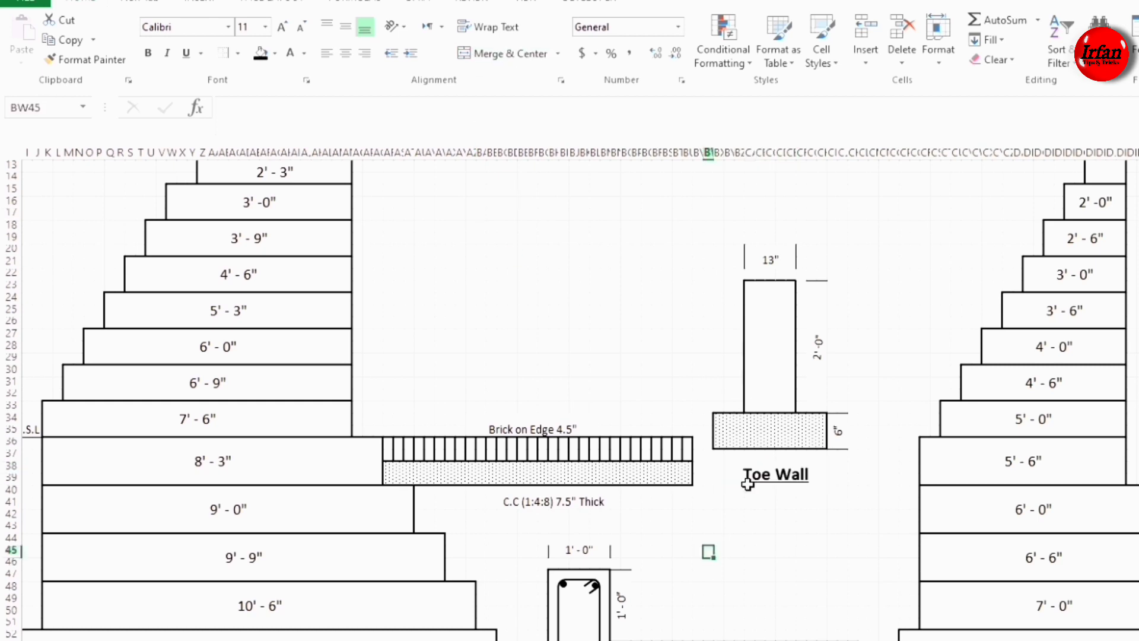
Step: Merge a narrow cell block at the end of the low reinforced block for its 13" depth dimension
scroll(747, 484, "down", 4)
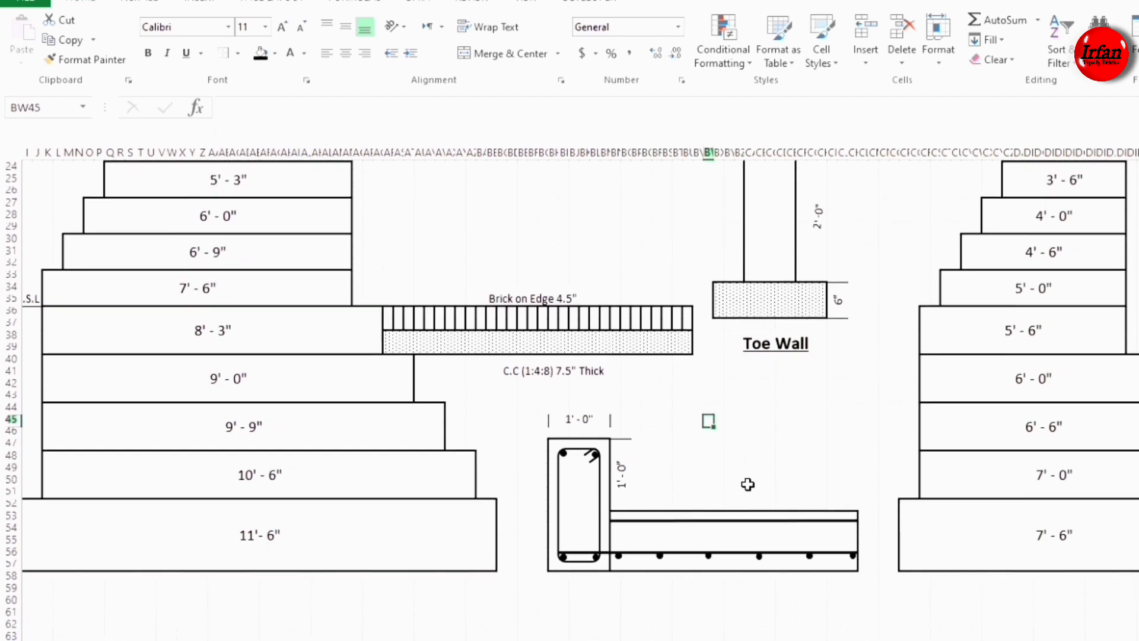
scroll(747, 484, "down", 1)
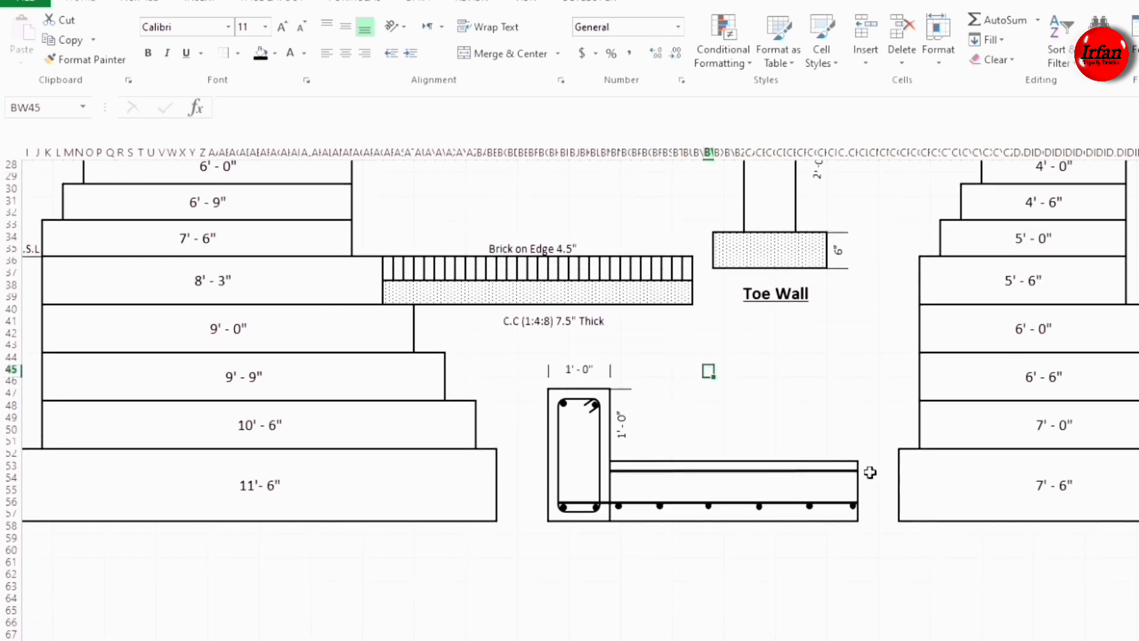
left_click_drag(869, 467, 869, 515)
left_click(507, 54)
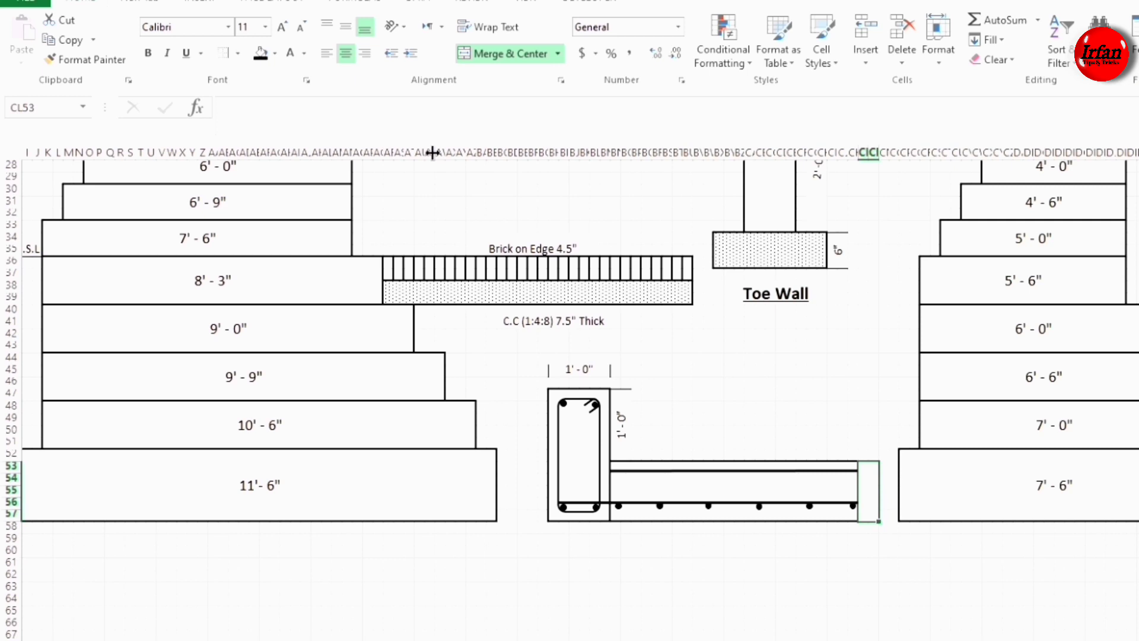
left_click(564, 551)
Step: Place a new text box beneath the low reinforced block
left_click(203, 3)
left_click(283, 20)
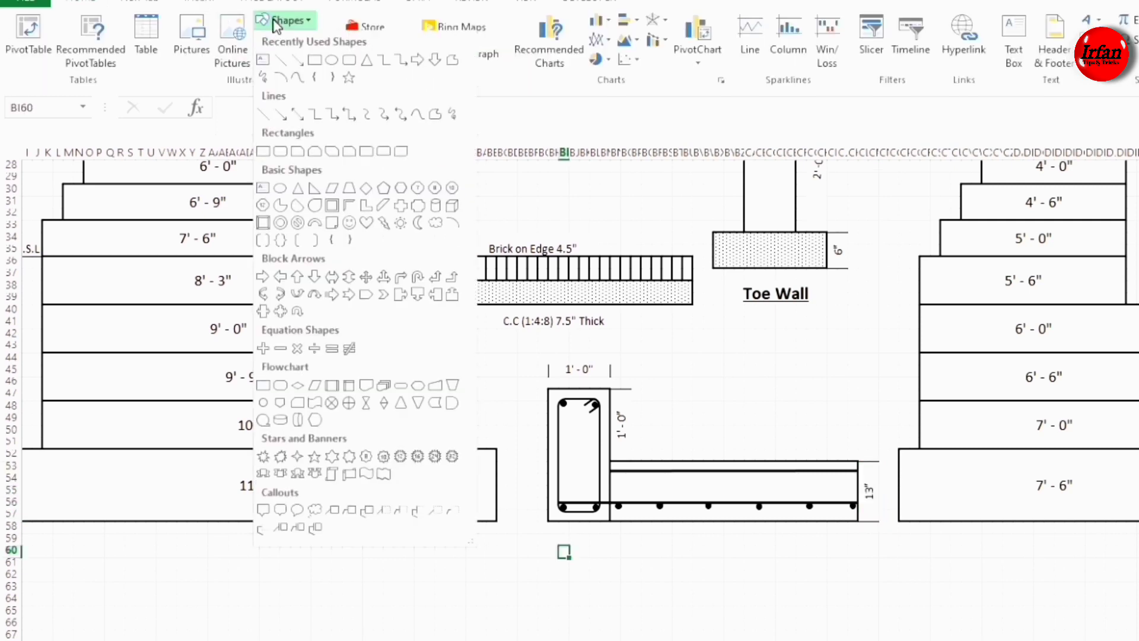
left_click(264, 60)
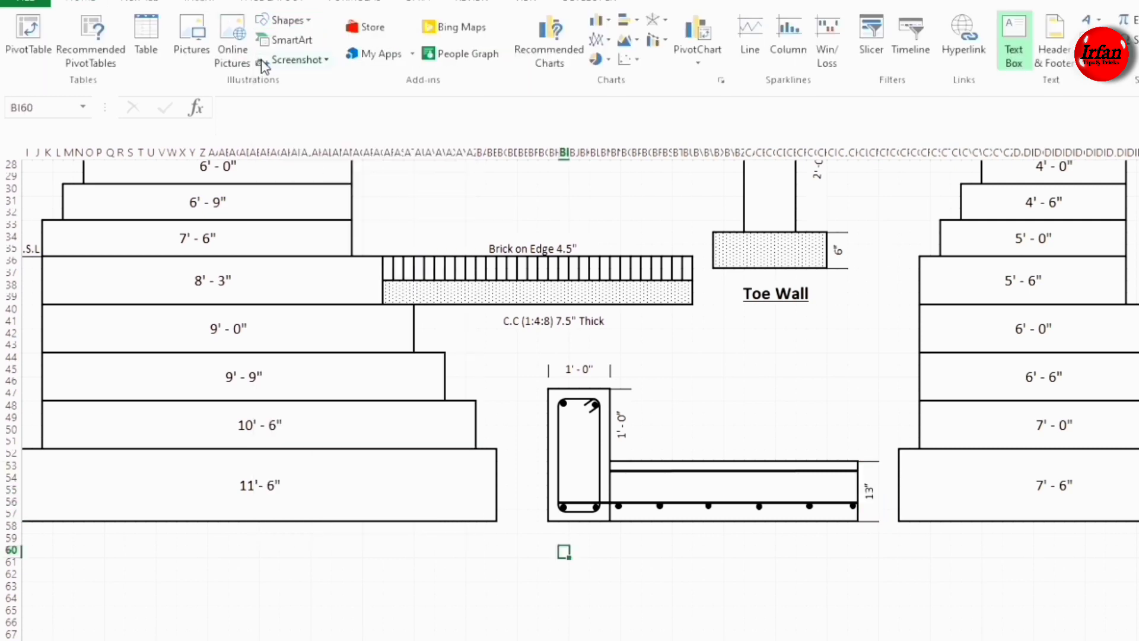
left_click(584, 558)
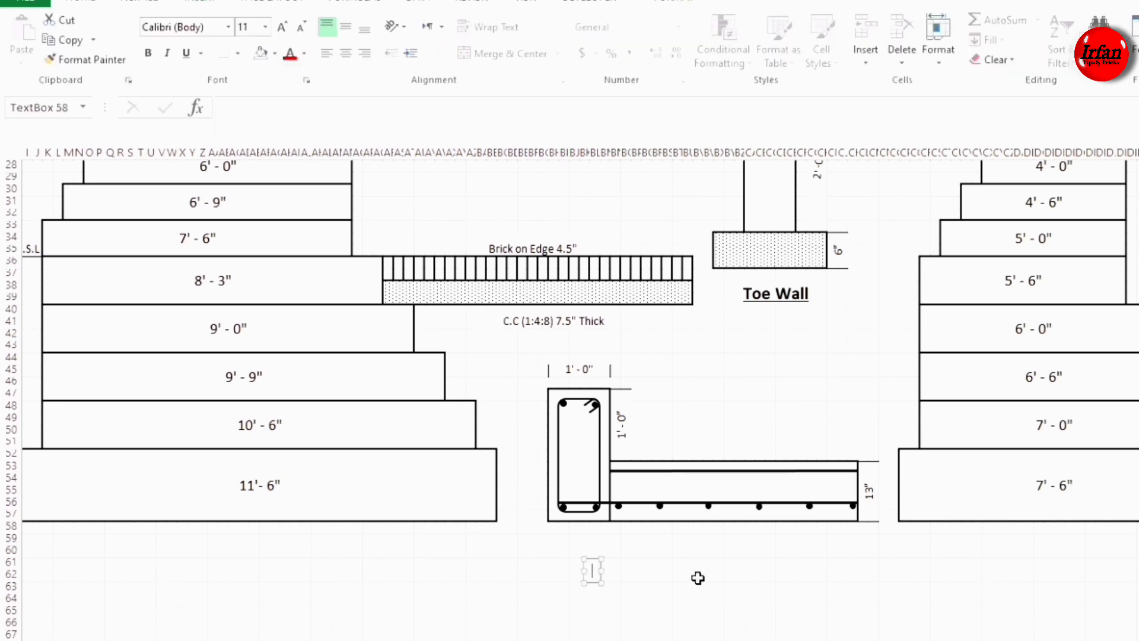
Step: Enter the bar note #6 at 10 1/2" c/c (d) in the text box and underline it
type("#")
type("6")
type(" at")
type(" 10")
type("/1")
type("2")
key("BackSpace")
key("BackSpace")
key("BackSpace")
type("1/2\"")
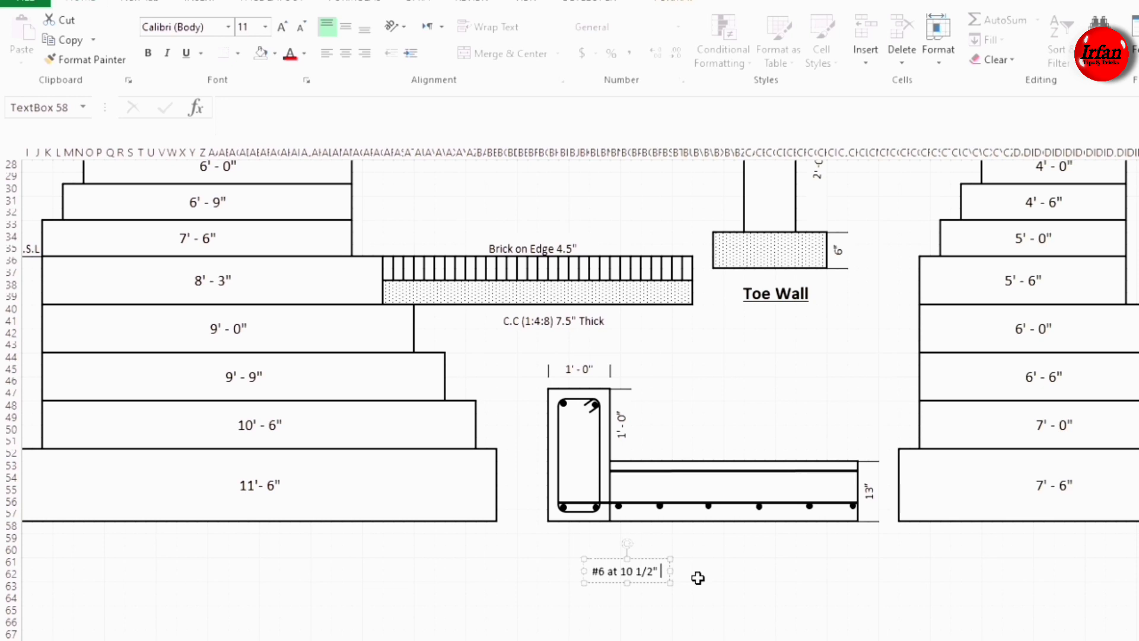
type(" c")
type("/d")
key("BackSpace")
type("c (d")
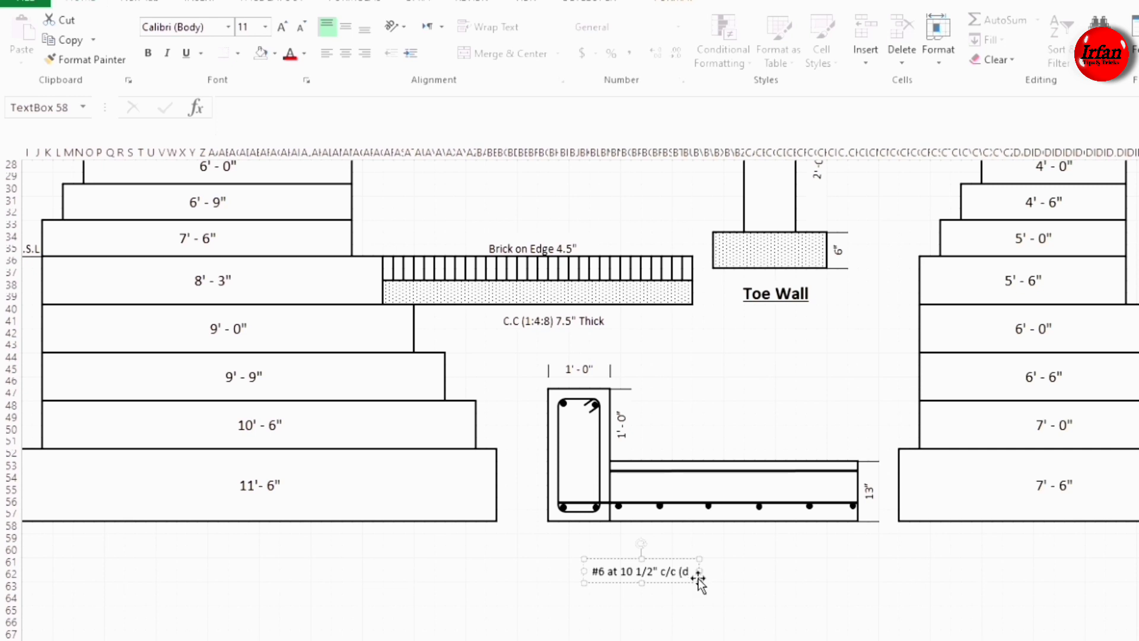
type(")")
left_click(666, 583)
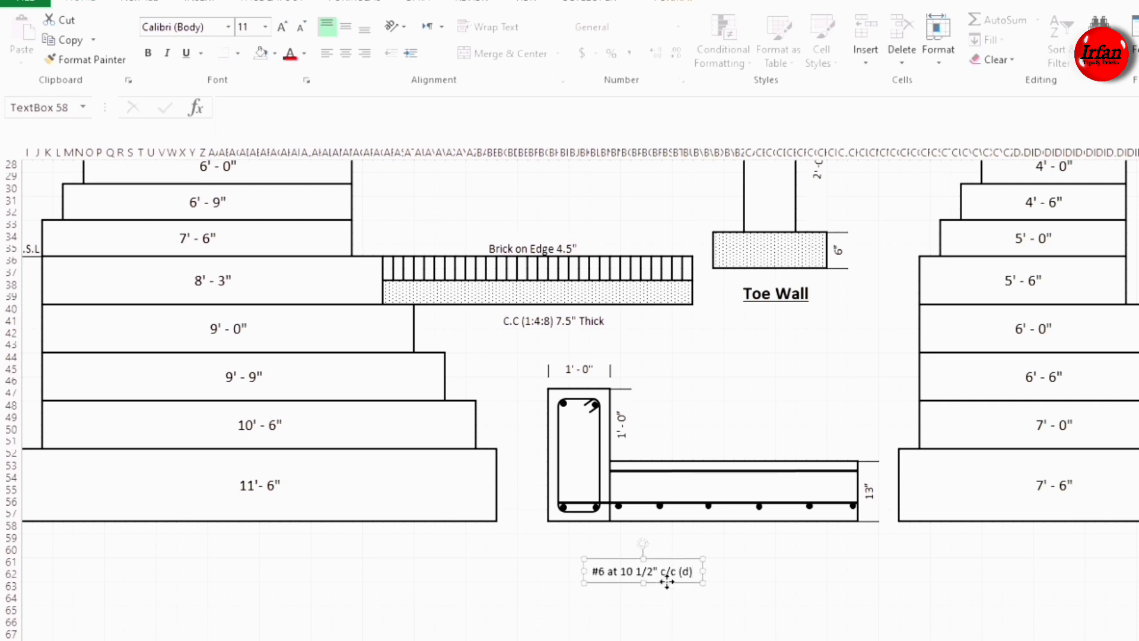
left_click(189, 57)
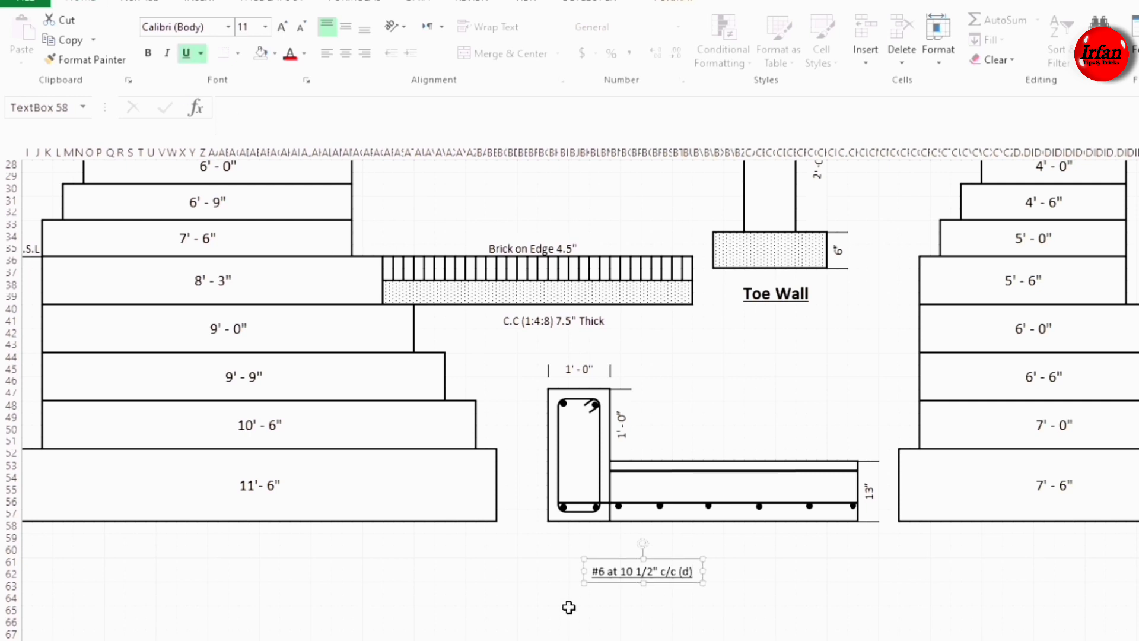
Step: Draw an arrow from the low block's main bottom bar down to the (d) note, and move the note closer to the arrowhead
left_click(677, 2)
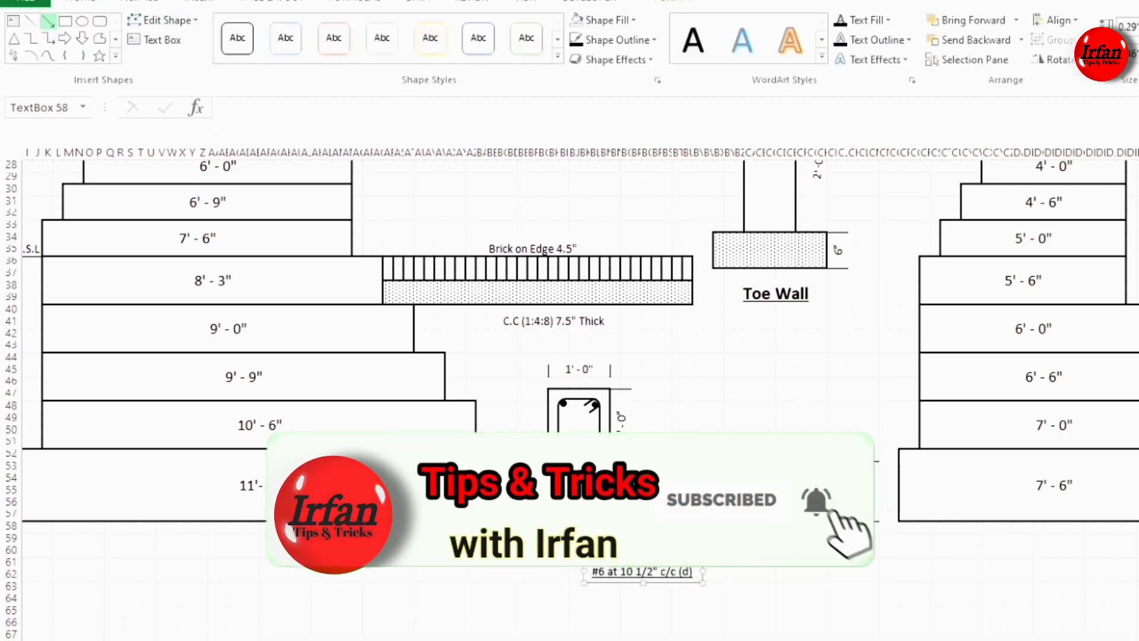
left_click_drag(679, 503, 654, 546)
left_click(657, 599)
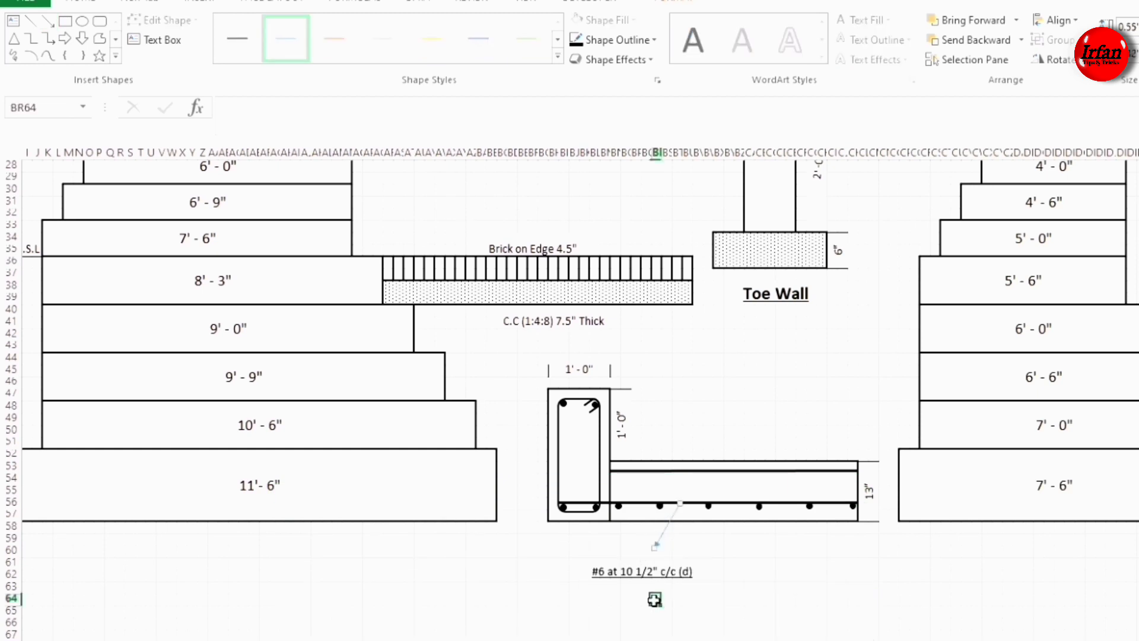
left_click(641, 572)
left_click_drag(655, 583, 645, 570)
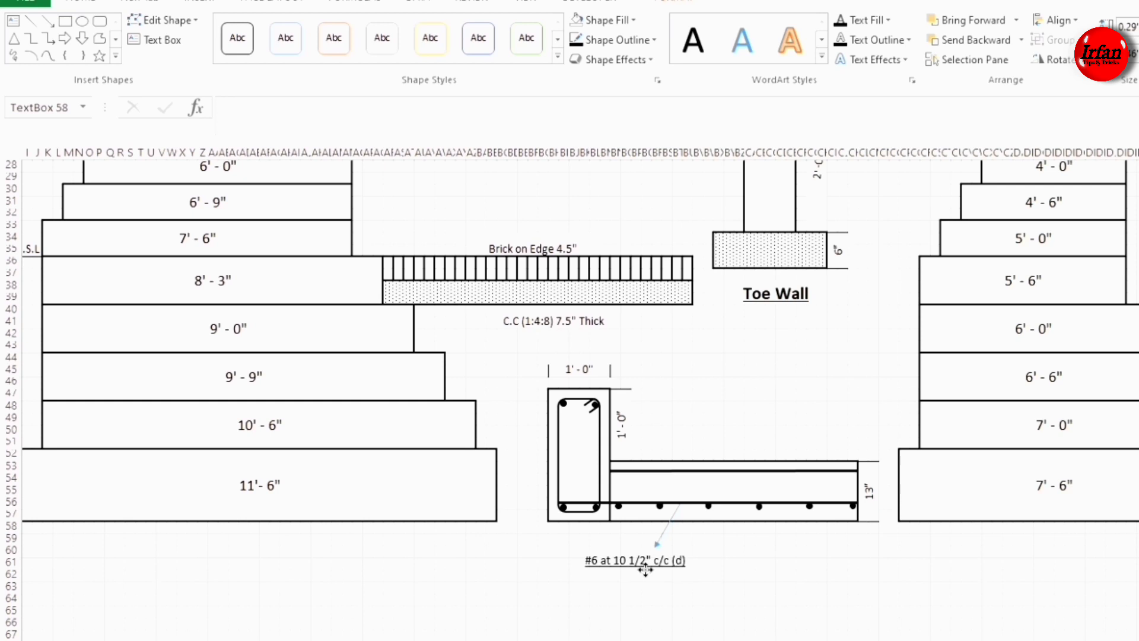
Step: Duplicate the (d) bar note beside the original and change the copy to #6 at 3 1/4" c/c (a & b)
left_click(644, 572)
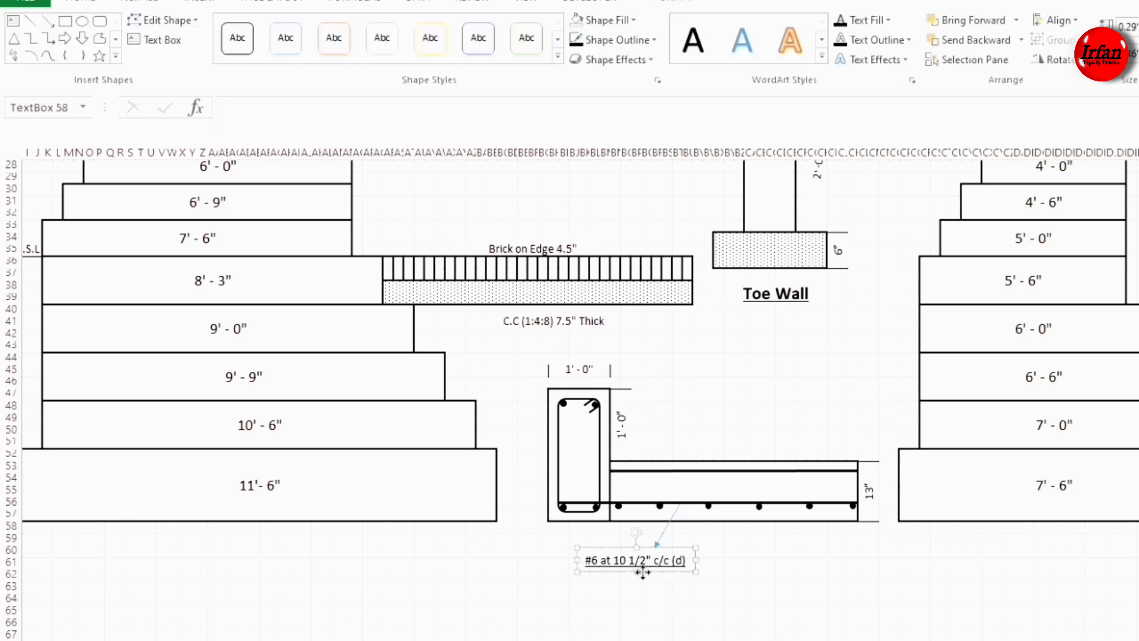
left_click_drag(643, 571, 789, 571)
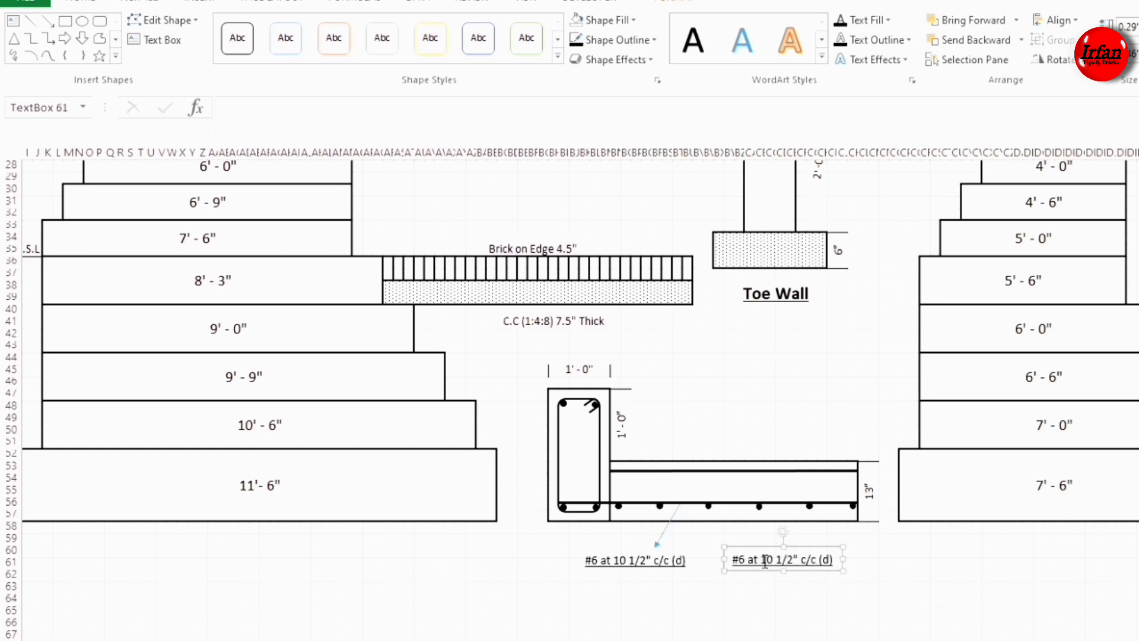
left_click_drag(763, 560, 798, 561)
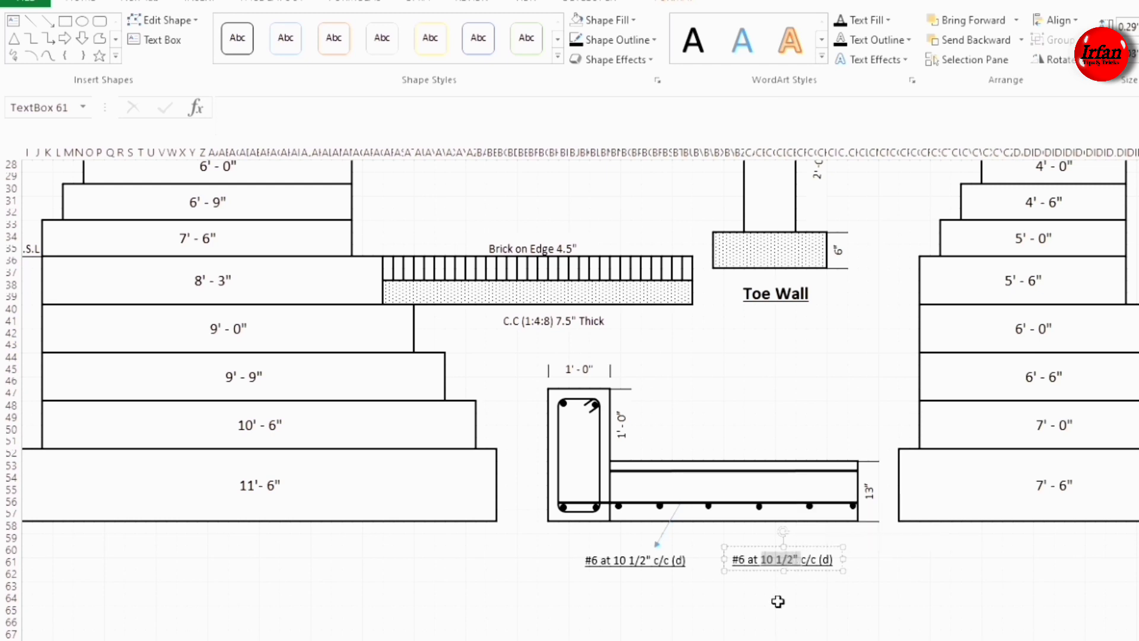
type("3 1/")
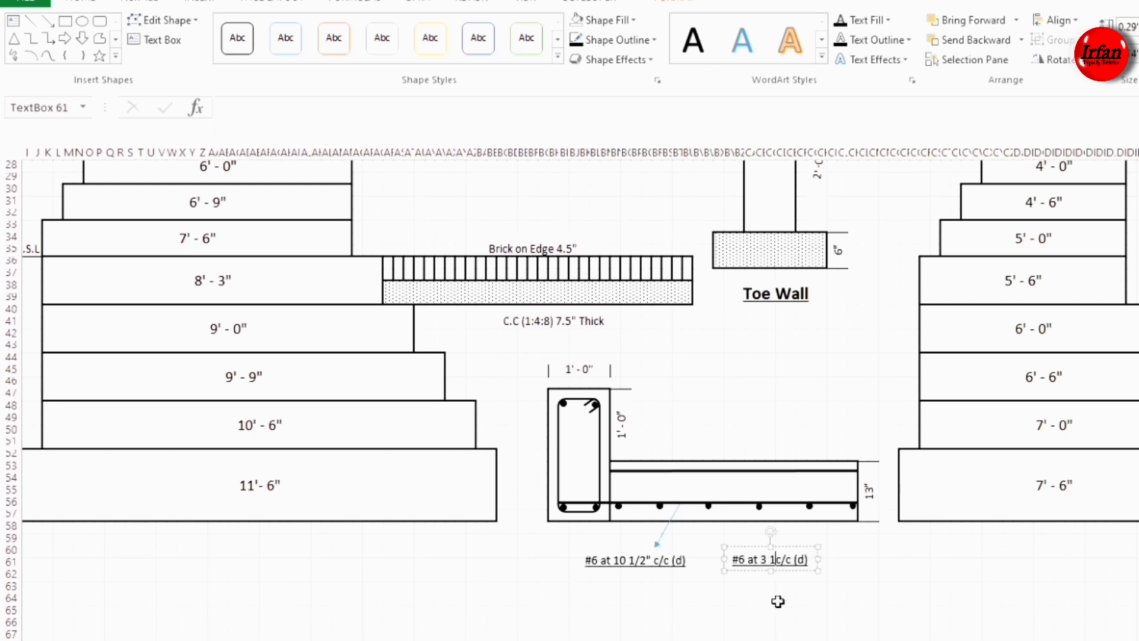
type("4")
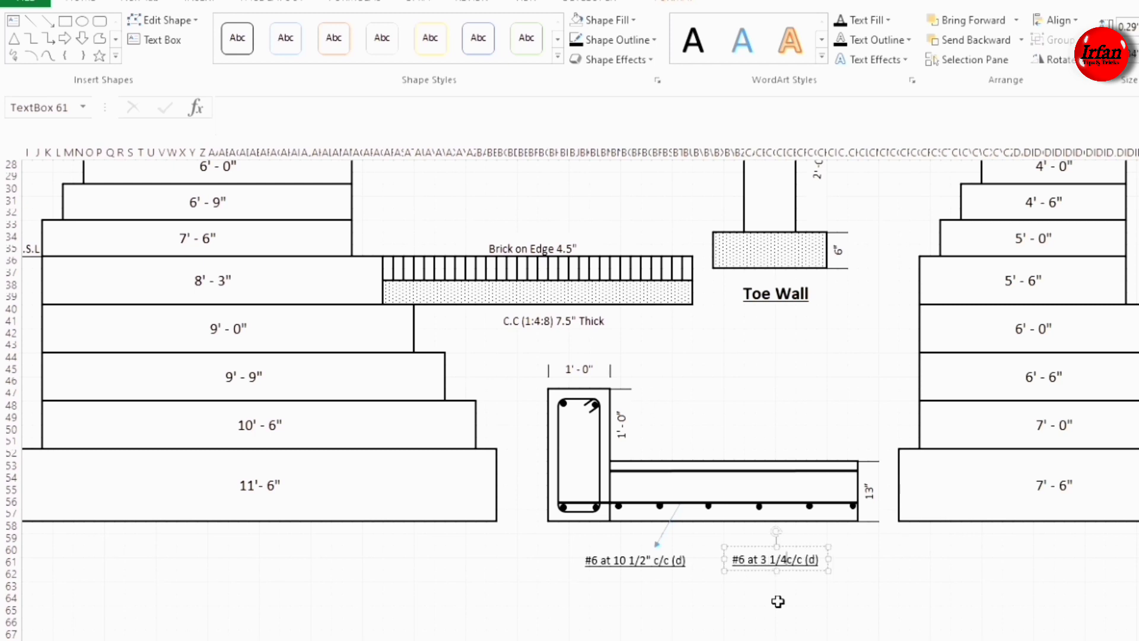
type("\"")
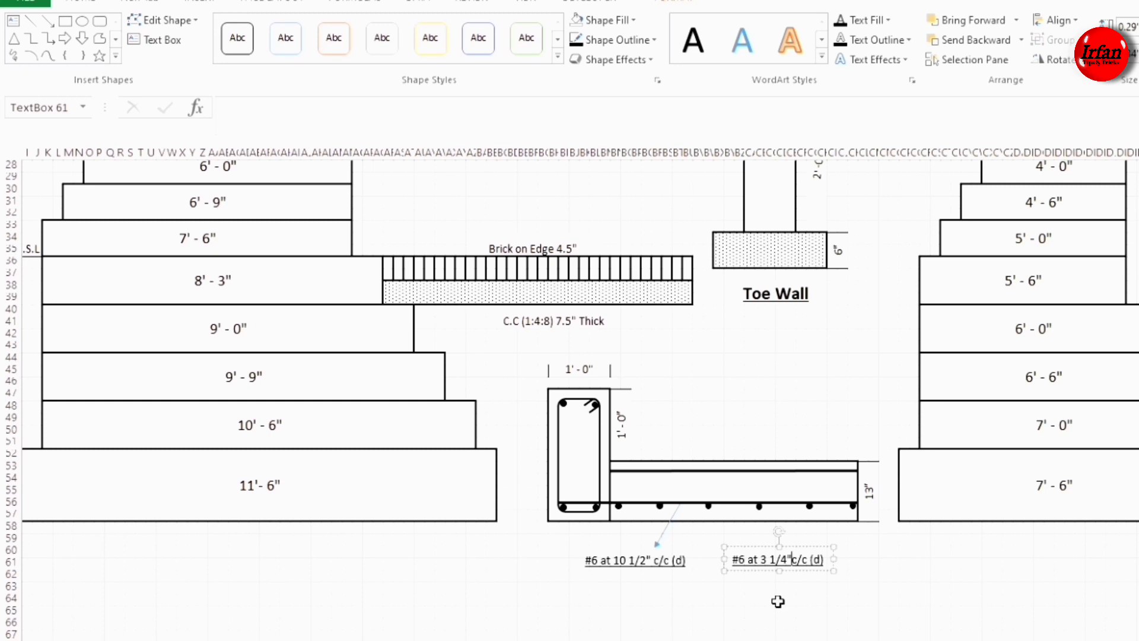
type(" c/c (")
type("a &")
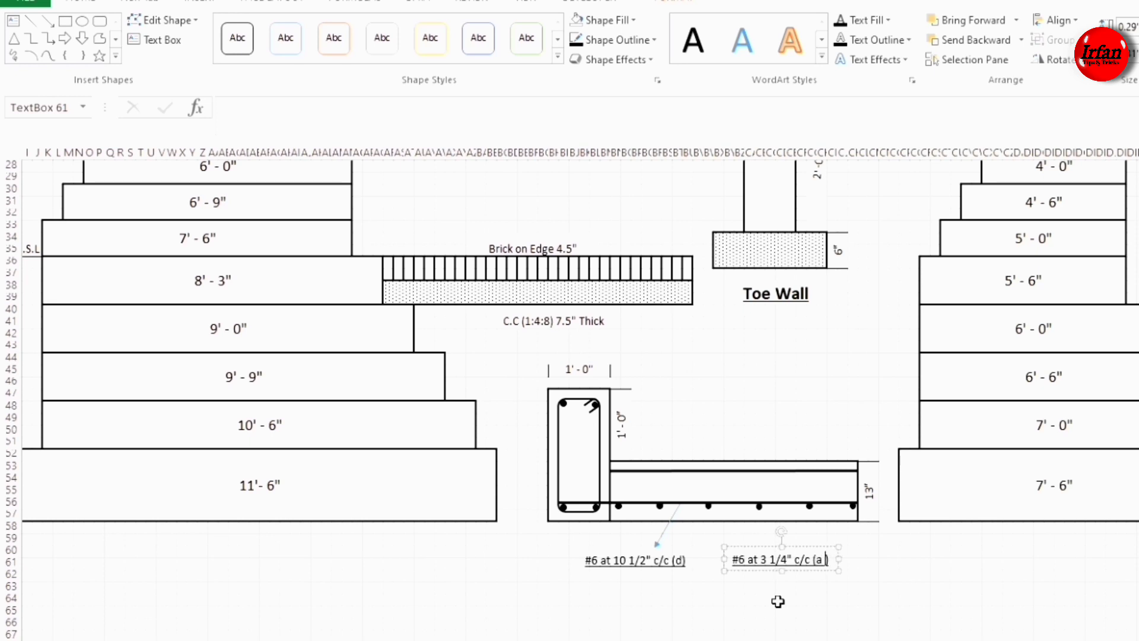
type(" b")
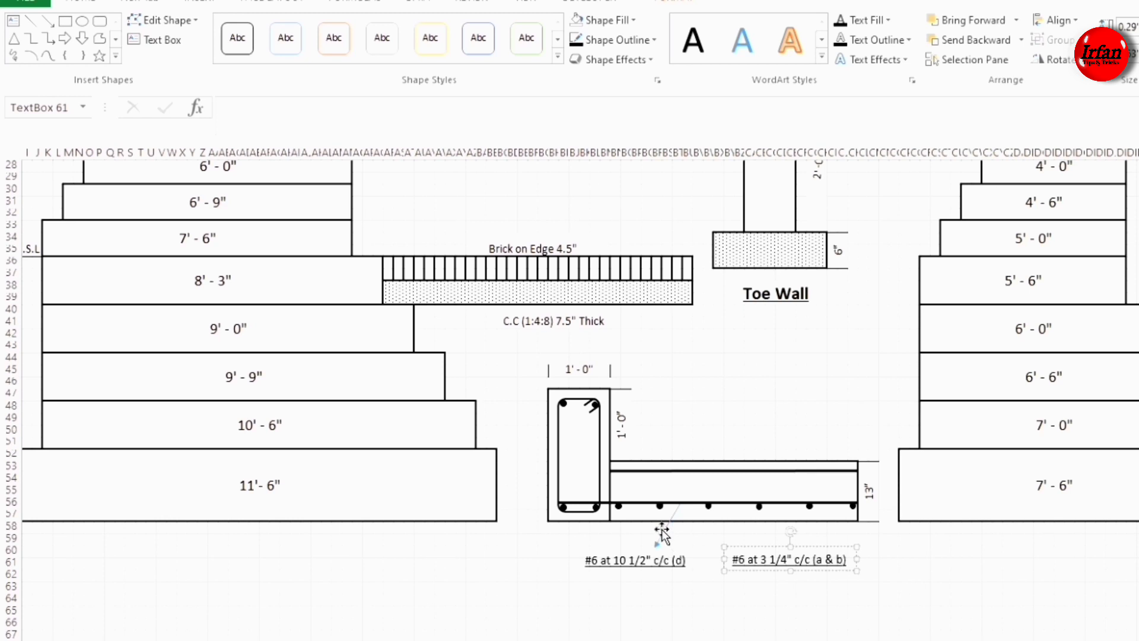
Step: Copy the leader arrow so it runs from a bottom bar dot to the (a & b) note, and adjust its arrowhead end
left_click_drag(660, 529, 793, 539)
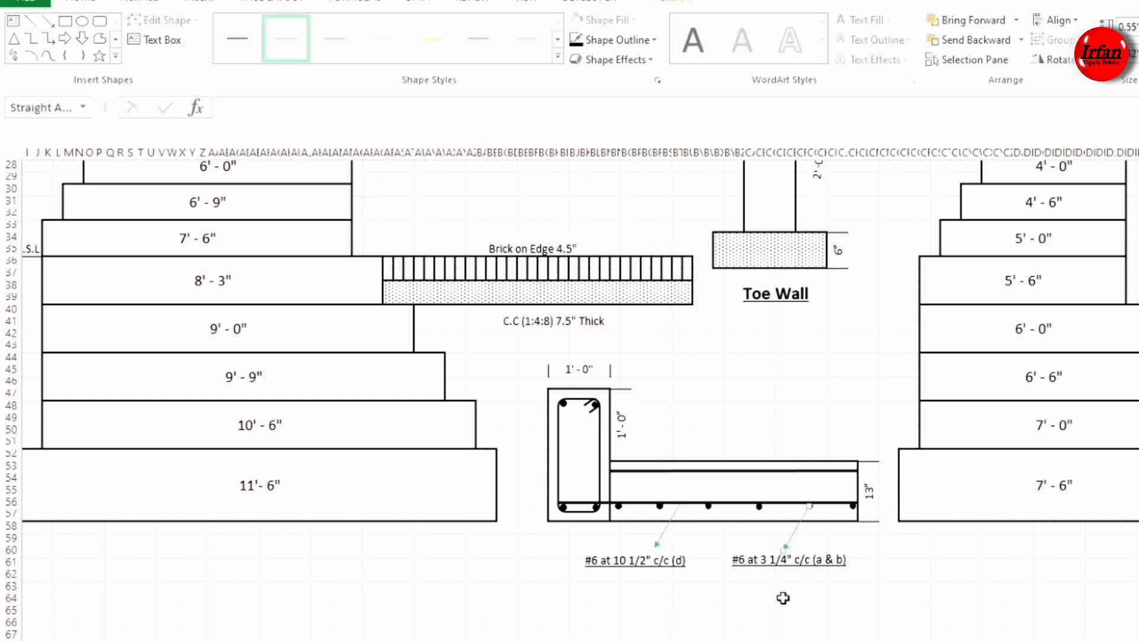
left_click(781, 599)
left_click(786, 544)
left_click_drag(798, 545, 803, 542)
left_click(812, 600)
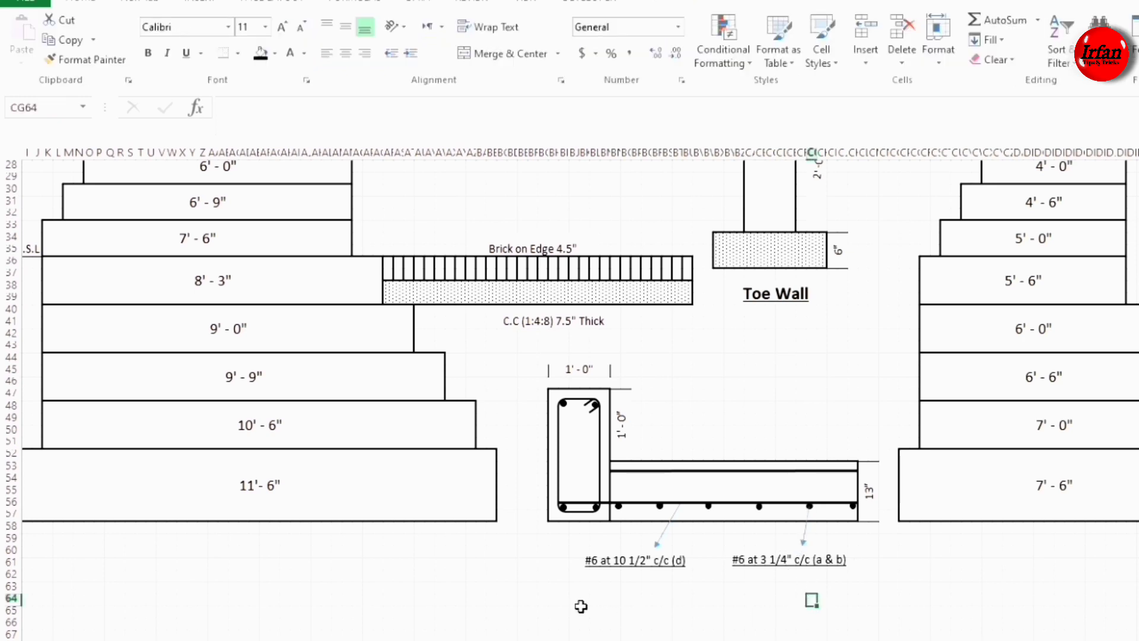
Step: Duplicate the (d) bar note to the lower left of the beam and change the copy to #3 at 12" c/c (f)
left_click(609, 571)
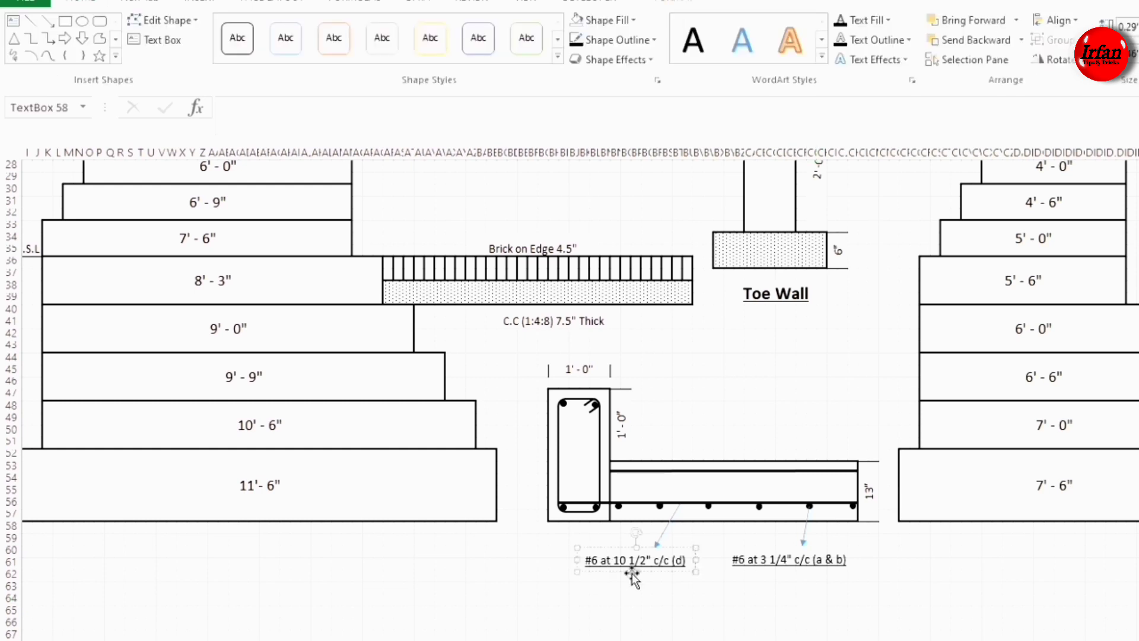
left_click_drag(631, 574, 481, 596)
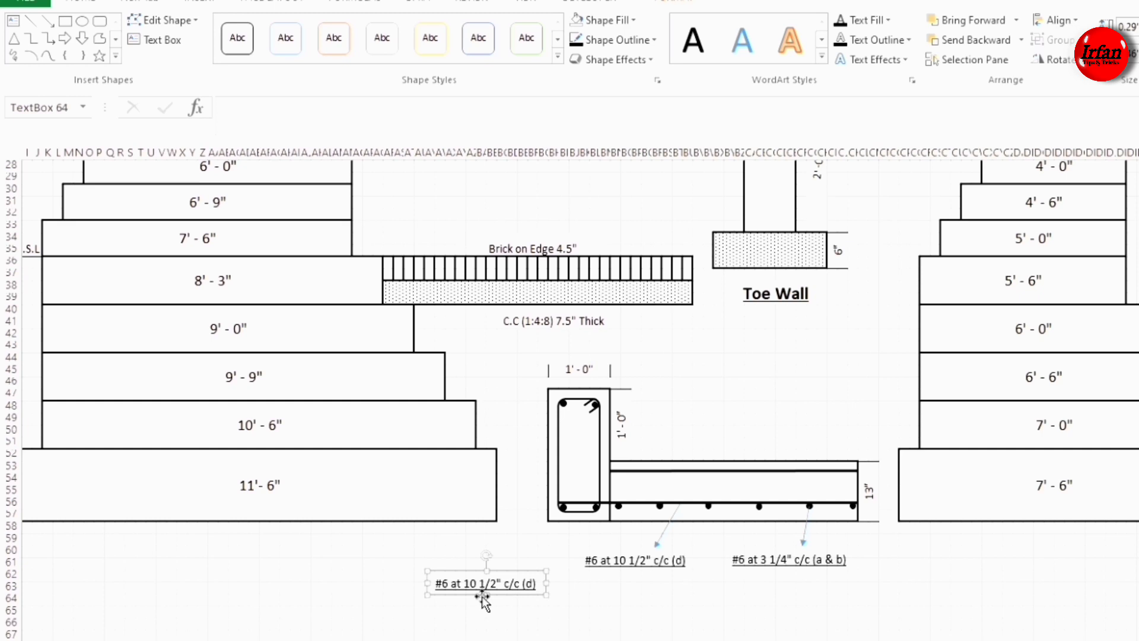
left_click(449, 584)
key("BackSpace")
type("3")
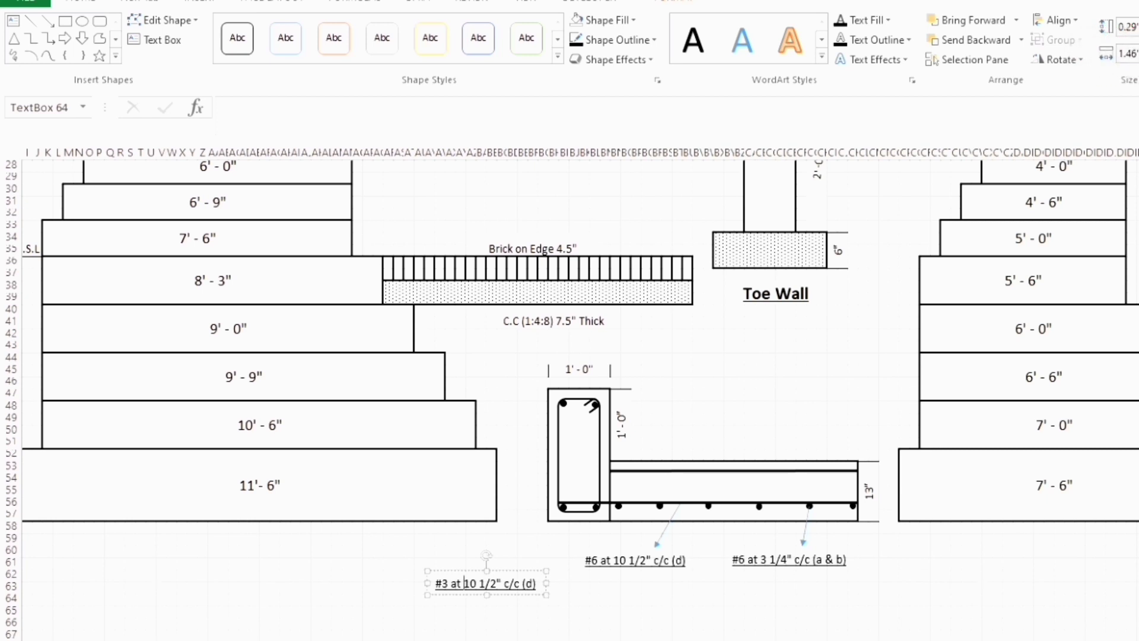
key("Delete")
key("Delete")
key("Delete")
key("Delete")
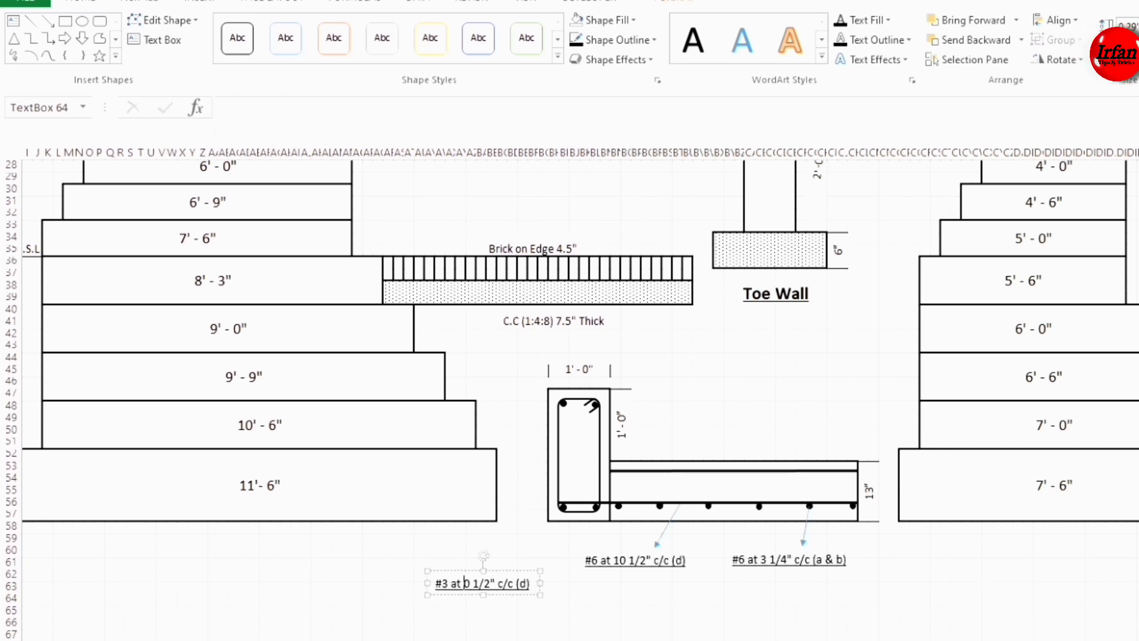
key("Delete")
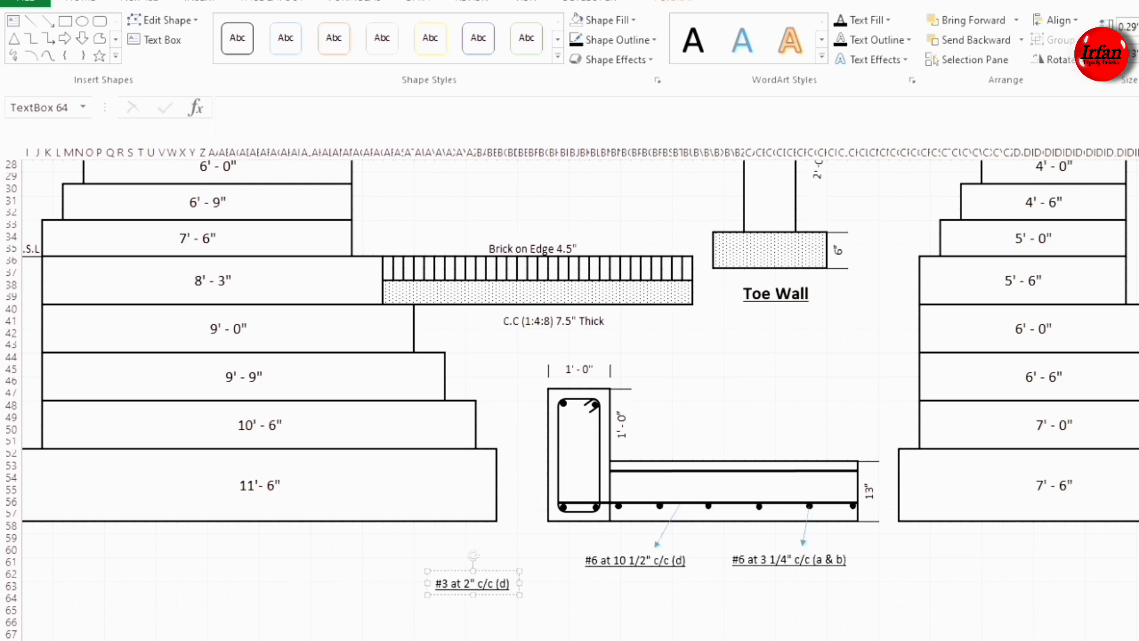
type("1")
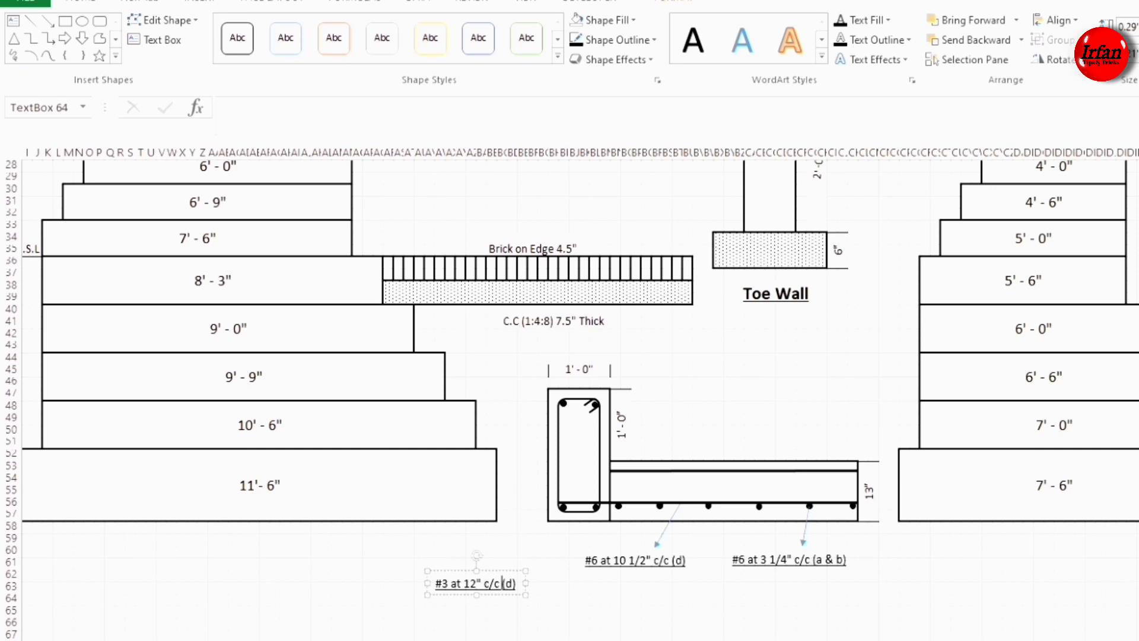
key("Delete")
type("f")
left_click(542, 613)
Step: Rotate the (f) note to read vertically and move it alongside the beam's left face
left_click(471, 579)
left_click_drag(474, 554, 462, 556)
left_click_drag(438, 583, 511, 495)
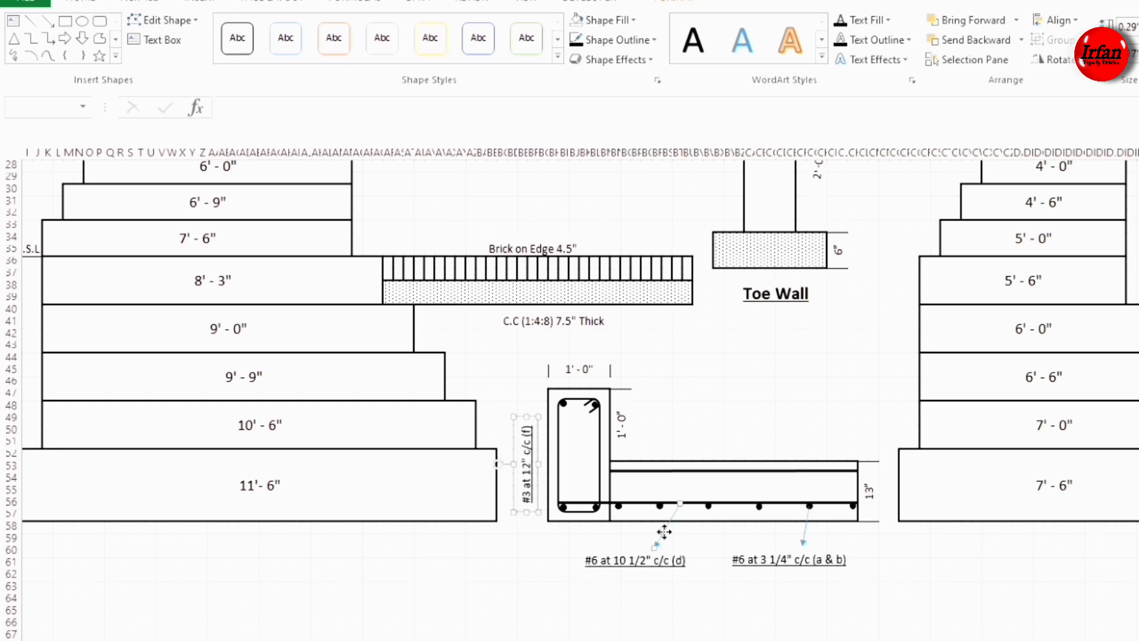
left_click_drag(665, 531, 567, 478)
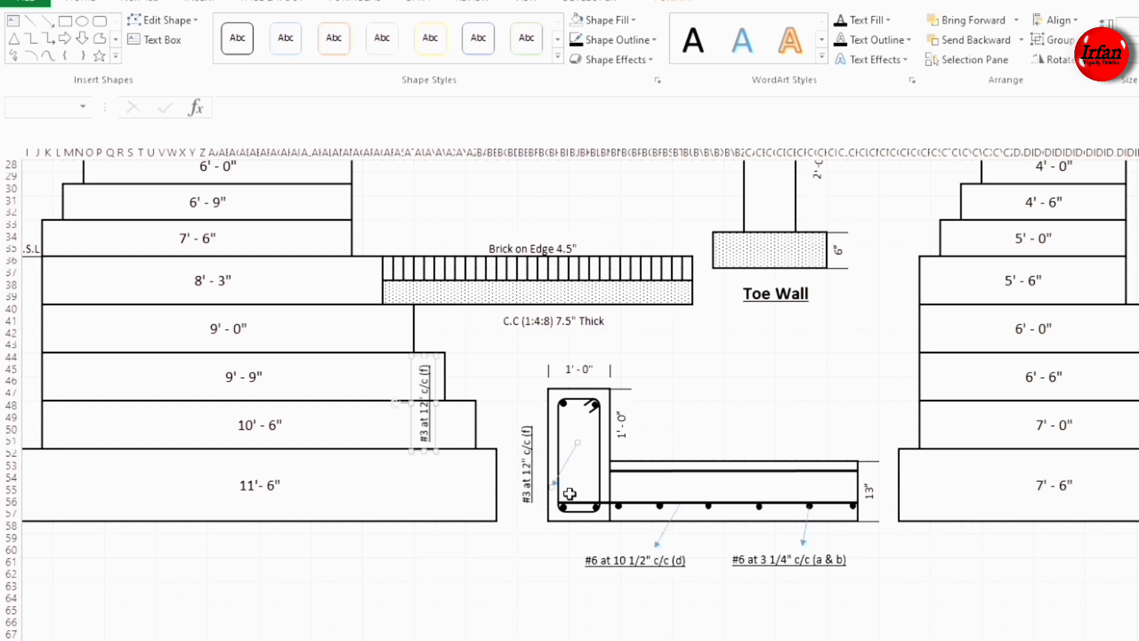
key("ctrl+z")
left_click(536, 568)
Step: Copy the (d) note's leader arrow so it runs from the beam's stirrup to the vertical (f) note
left_click(667, 528)
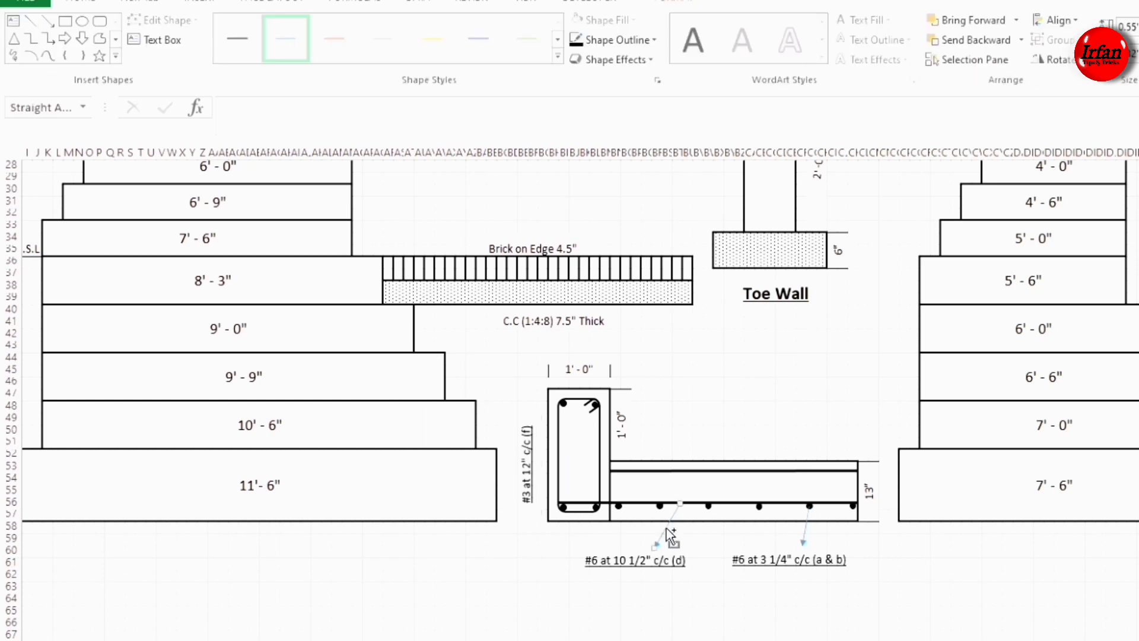
left_click_drag(667, 528, 546, 447)
left_click(533, 563)
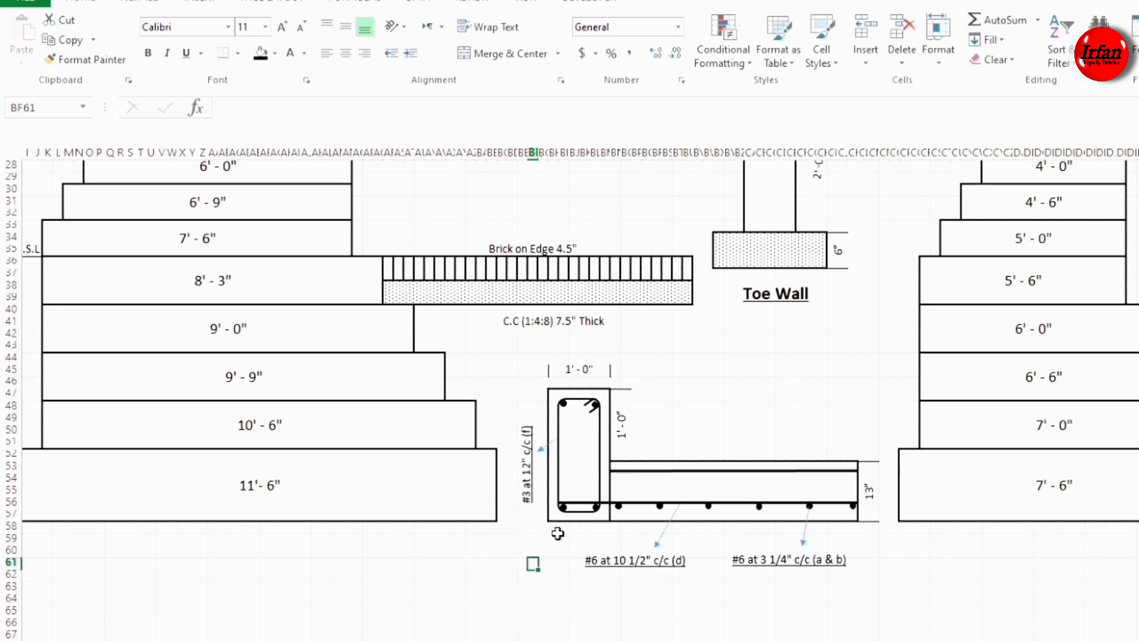
Step: Place a copy of the #6 at 10 1/2" c/c (d) note above the top slab, between its two groups of top bars
scroll(593, 558, "up", 6)
scroll(593, 558, "up", 3)
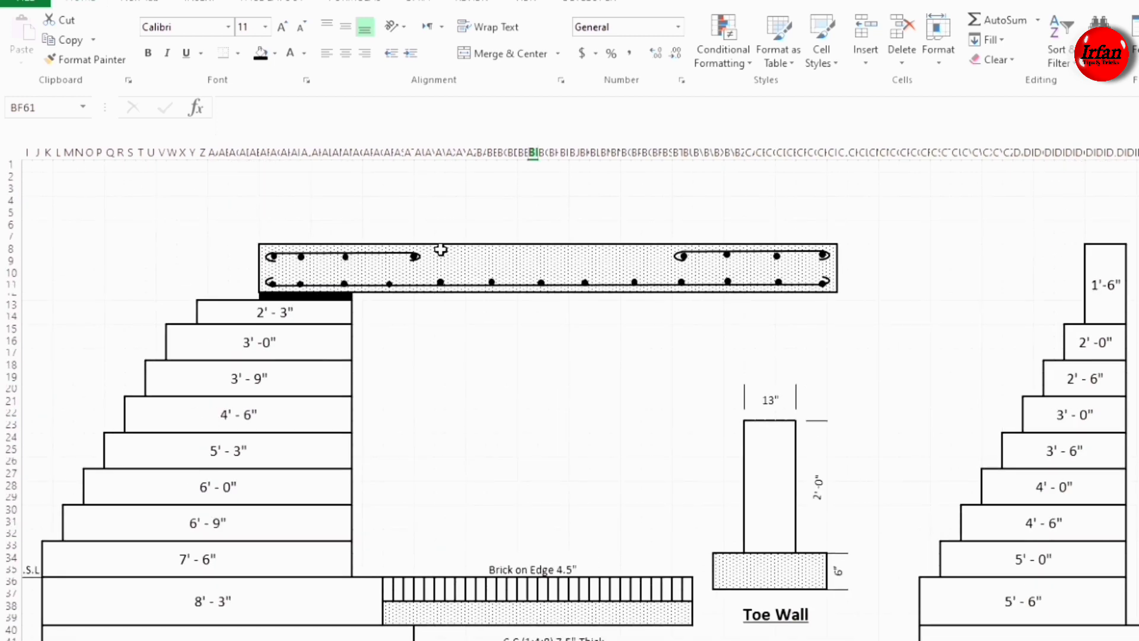
left_click_drag(511, 209, 495, 191)
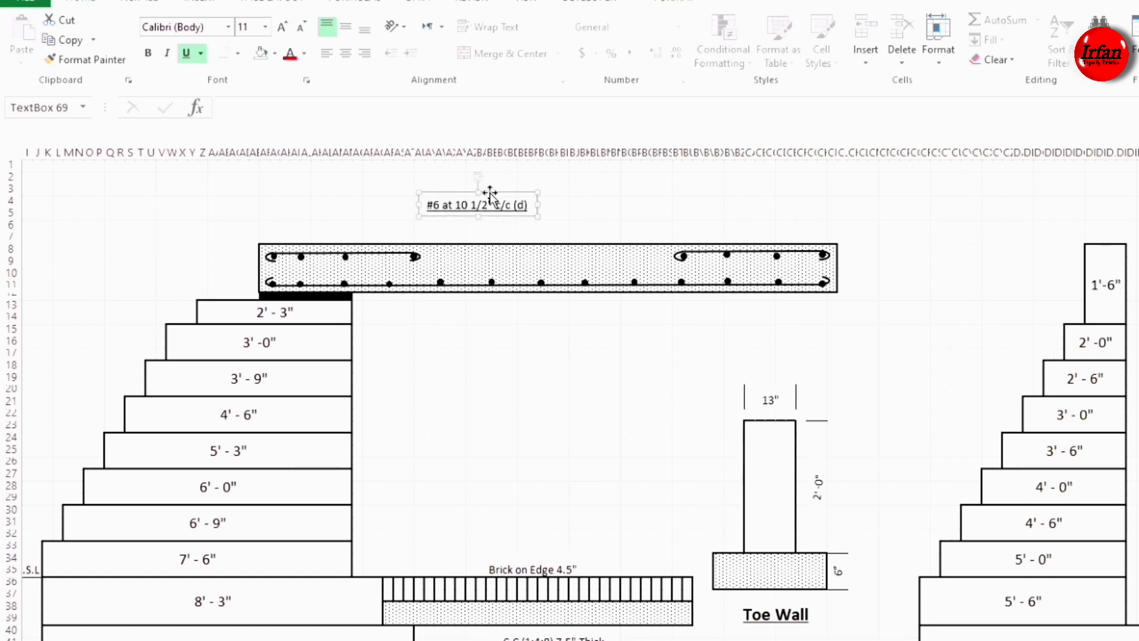
Step: Merge the two-row cell block above the slab's left top bar and enter the dimension 2' - 0"
left_click(276, 228)
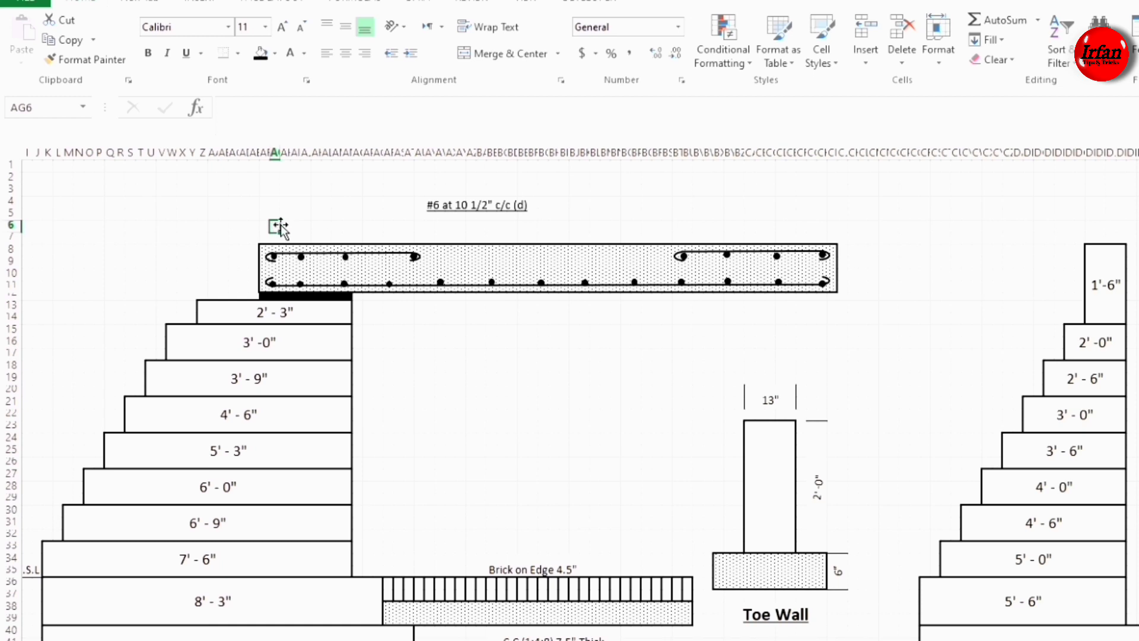
key("Left")
left_click_drag(280, 225, 410, 237)
type("2' - 0\"")
left_click(470, 439)
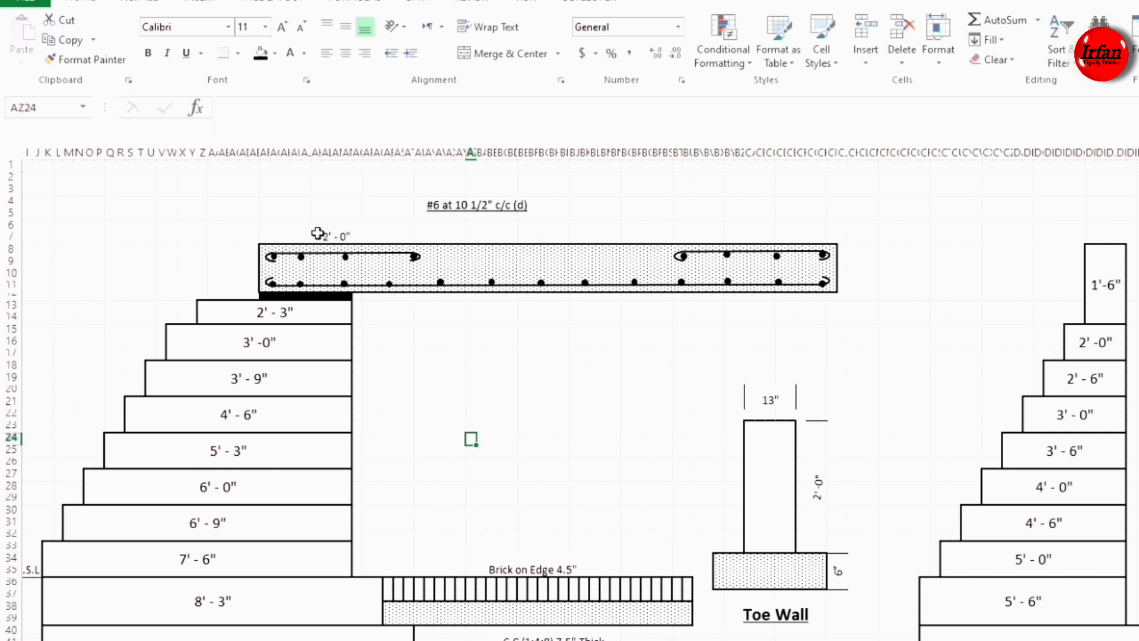
left_click(317, 233)
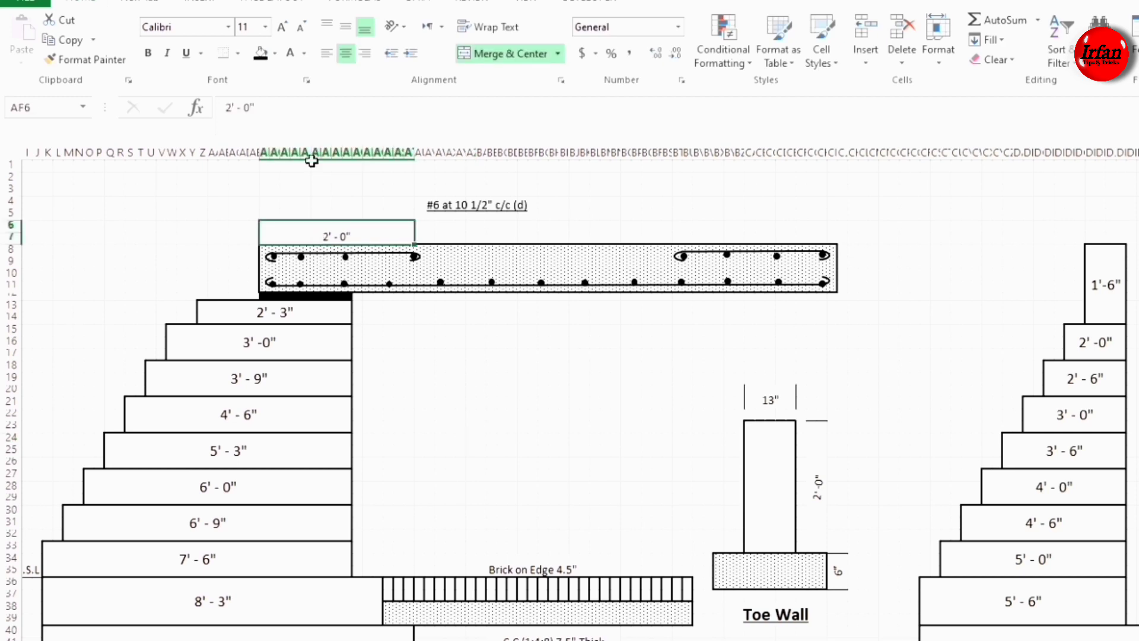
Step: Centre the 2' - 0" dimension vertically in its cell and add diagonal cranked bars between the top and bottom bars near both slab ends
left_click(346, 28)
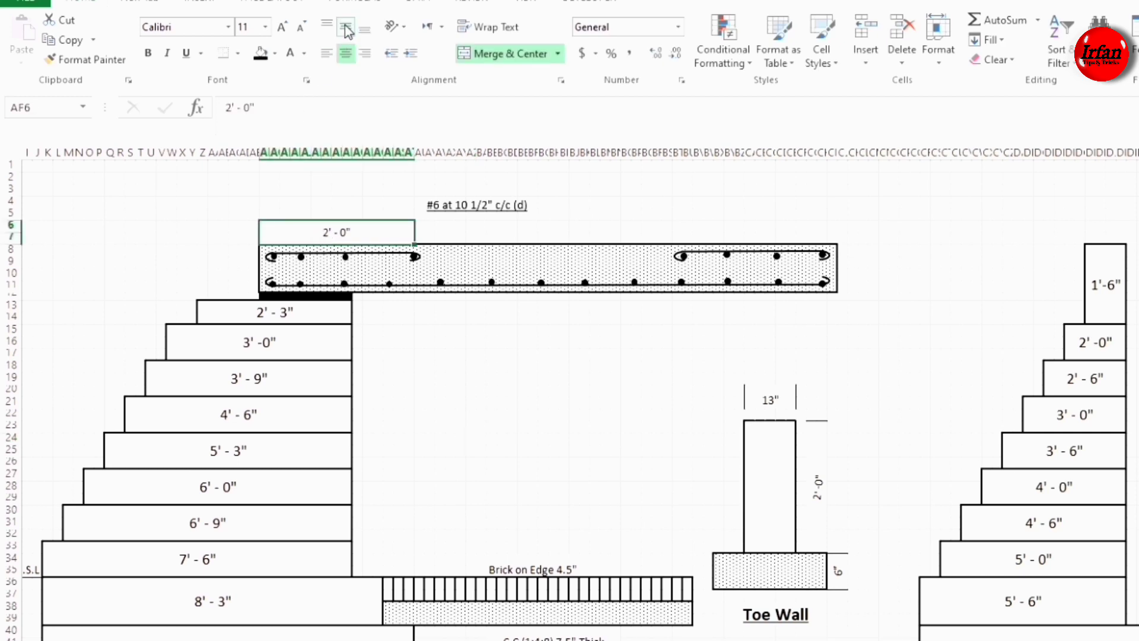
left_click(427, 354)
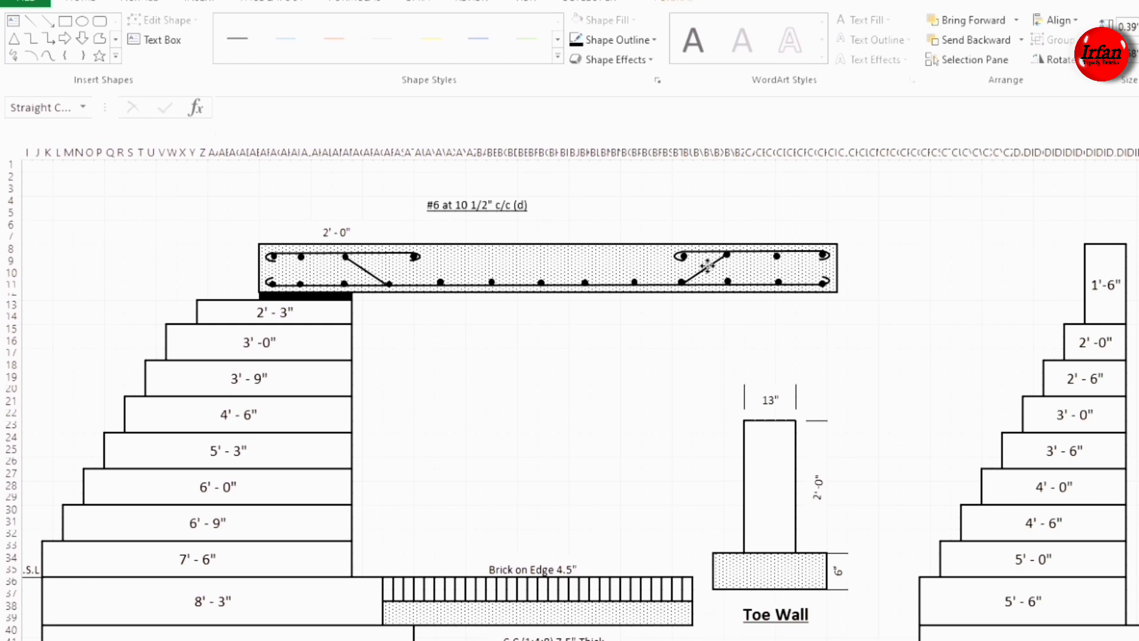
left_click(627, 343)
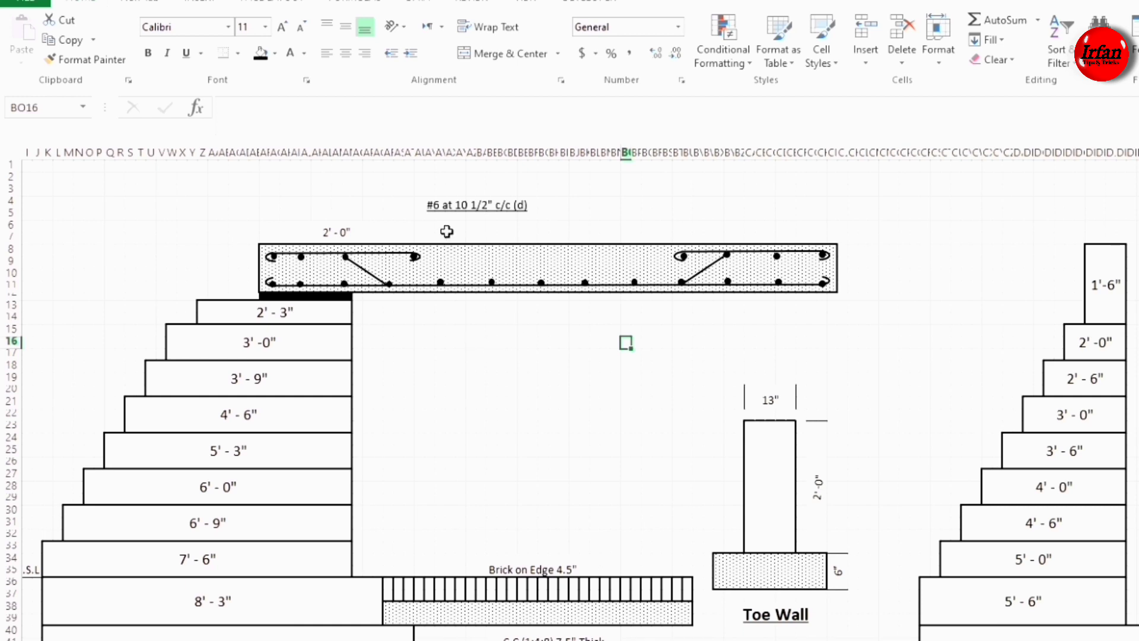
Step: Change the note above the slab to #6 at 9 3/4" c/c (b) and run a leader arrow to it from the left cranked bar
left_click(470, 205)
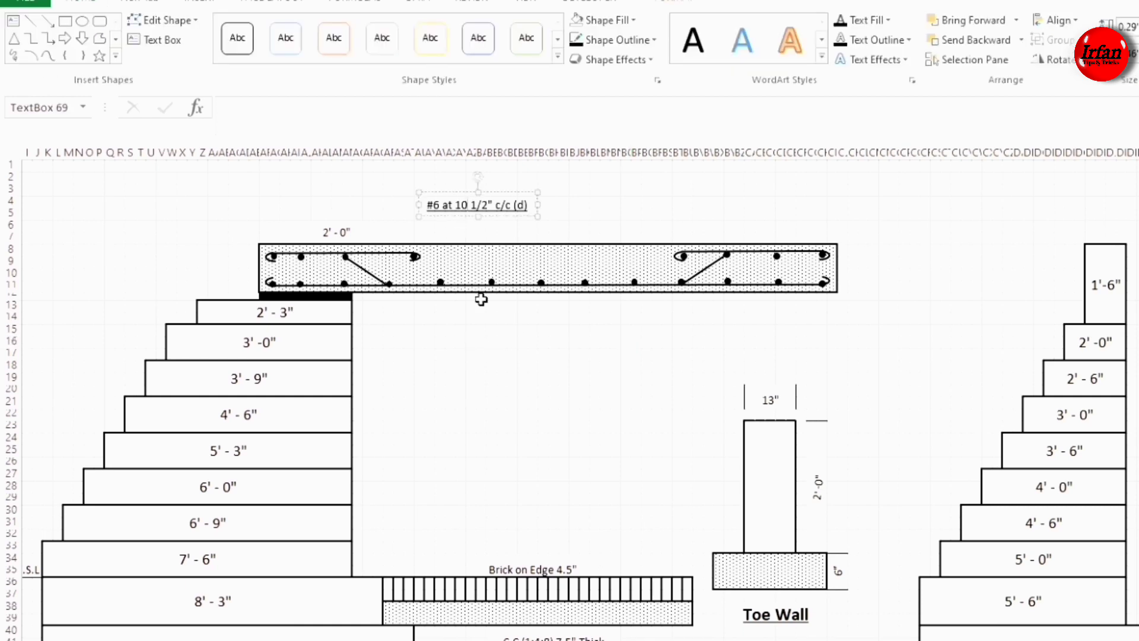
key("BackSpace")
key("BackSpace")
type("9")
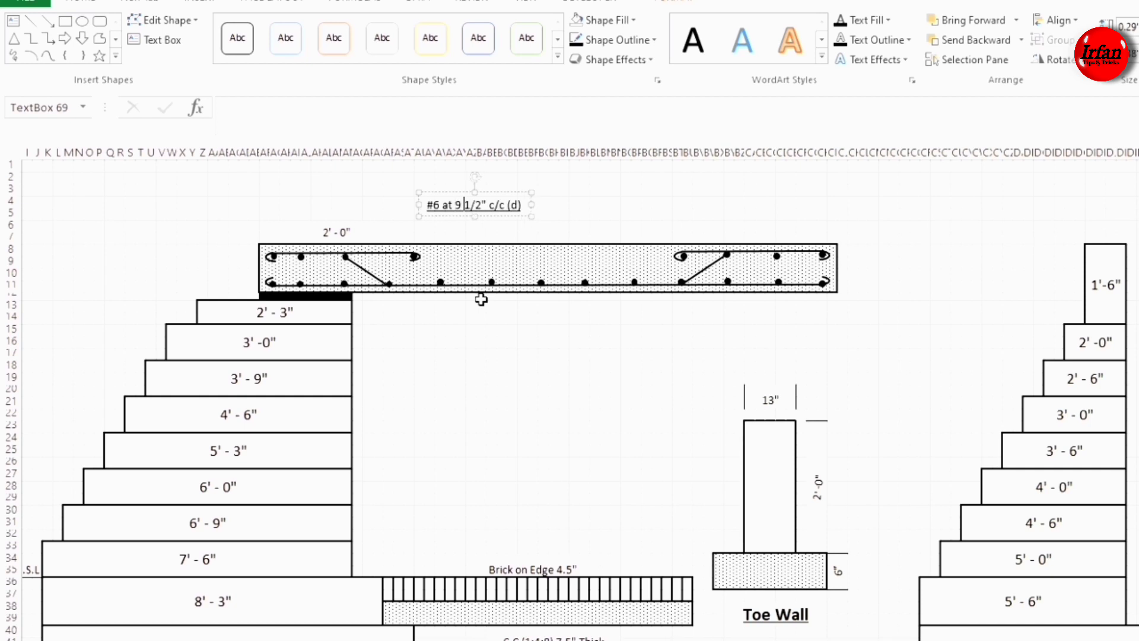
key("BackSpace")
type("3")
key("BackSpace")
type("4")
key("BackSpace")
type("b")
left_click(420, 224)
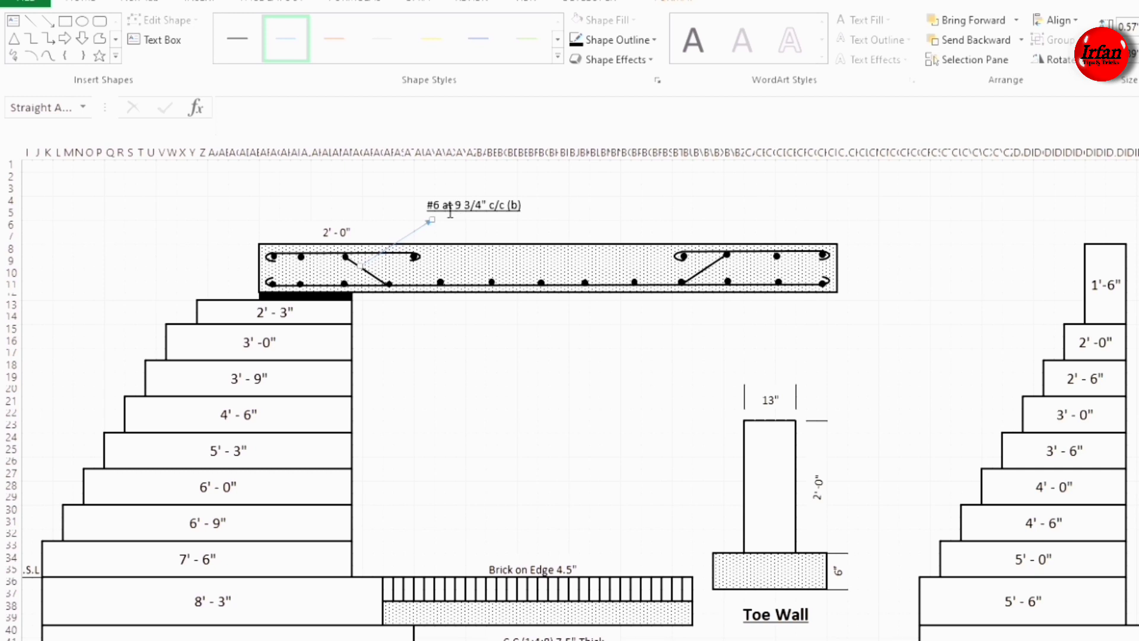
Step: Place a copy of the (b) note beside it and change its text to #6 at 9 3/4" c/c (c)
left_click(491, 205)
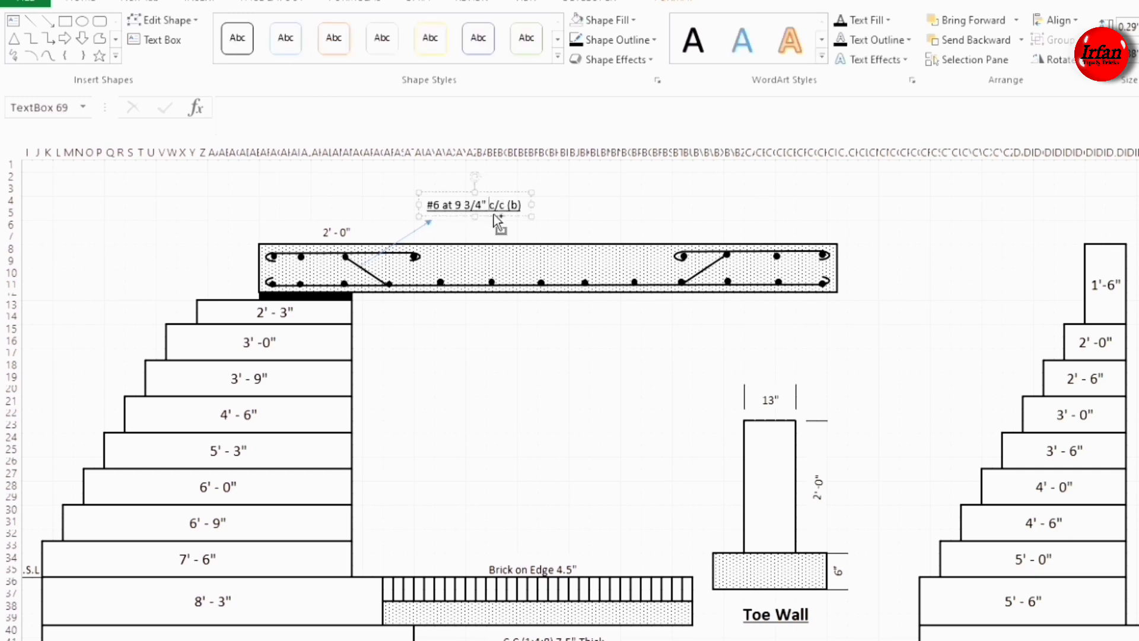
left_click_drag(493, 213, 604, 215)
left_click(604, 214)
key("BackSpace")
key("BackSpace")
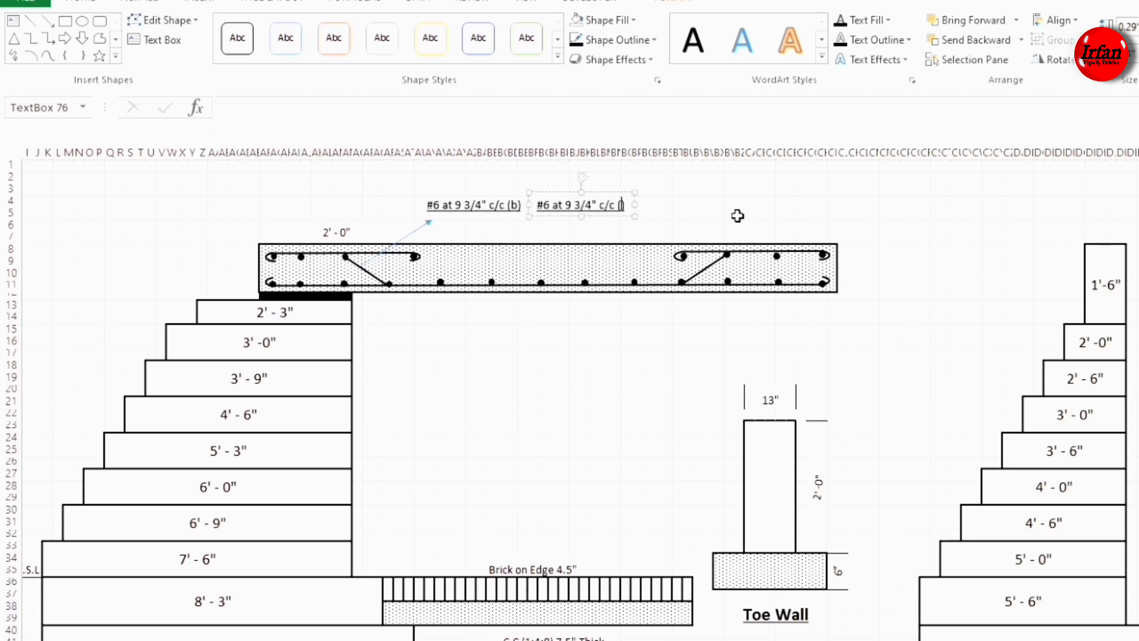
type("c)")
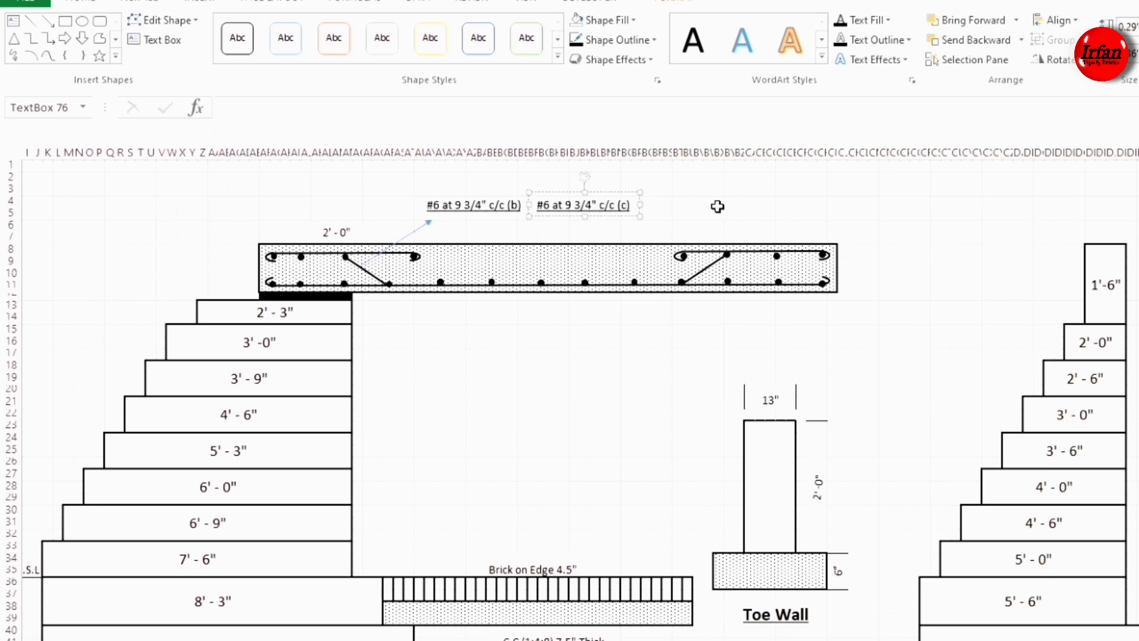
Step: Run two leader arrows to the (c) note, one from each of the slab's hooked top bars
left_click(414, 232)
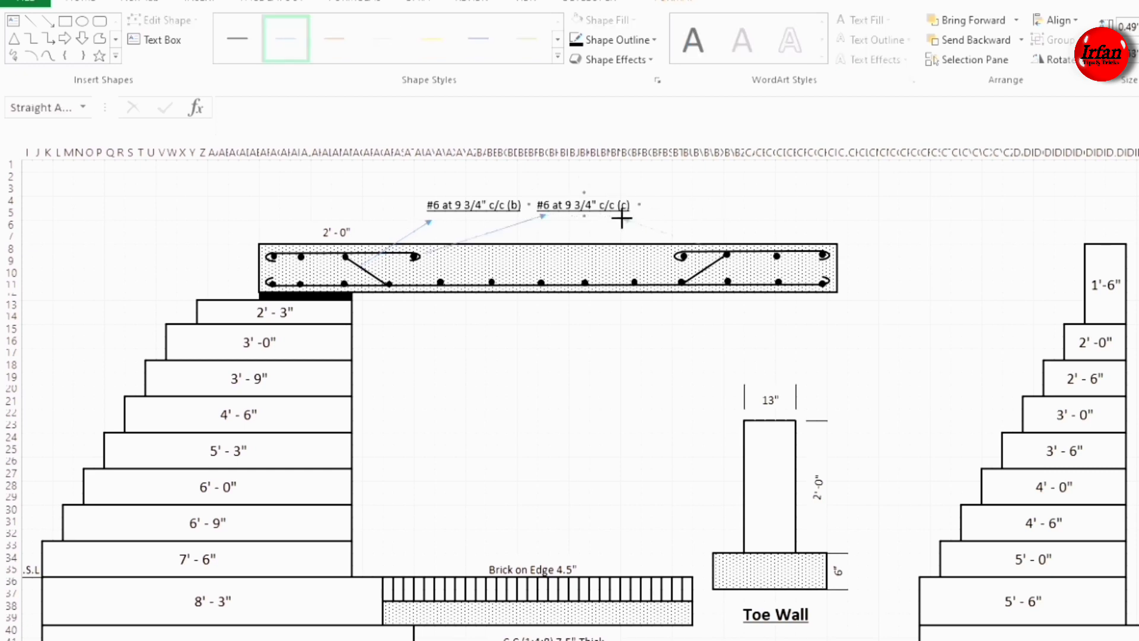
mouse_move(621, 217)
left_mouse_down()
mouse_move(706, 244)
mouse_move(607, 221)
mouse_move(618, 217)
left_mouse_up()
left_click(492, 232)
Step: Place a copy of the (c) note above the slab's right end and change it to #6 at 10 1/2" c/c (d)
left_click_drag(588, 214, 765, 215)
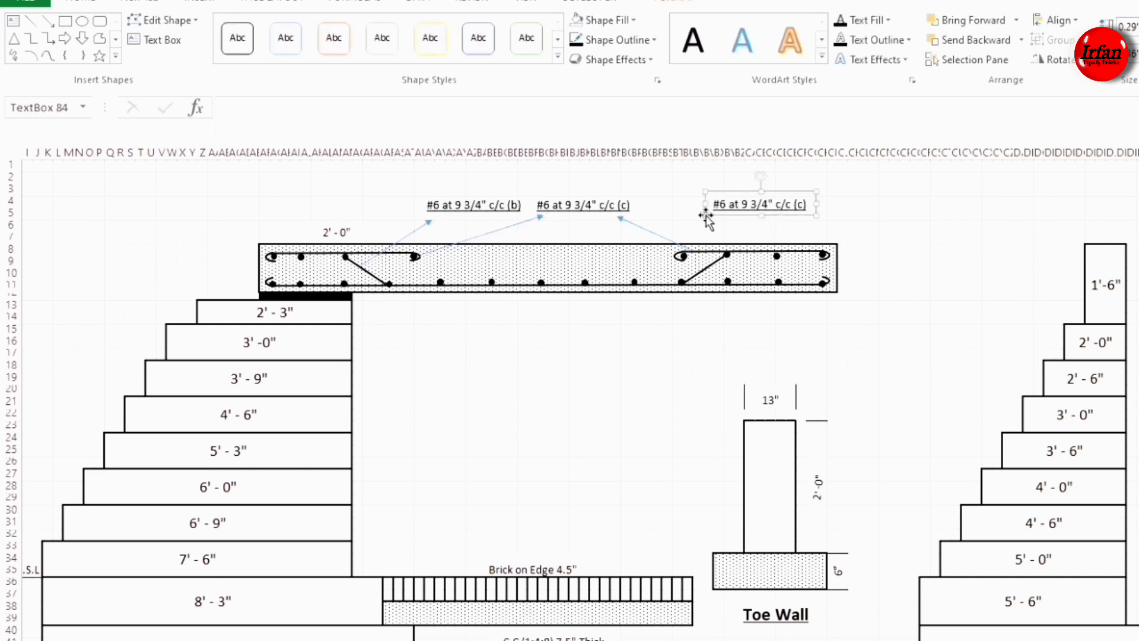
double_click(739, 204)
type("10 1")
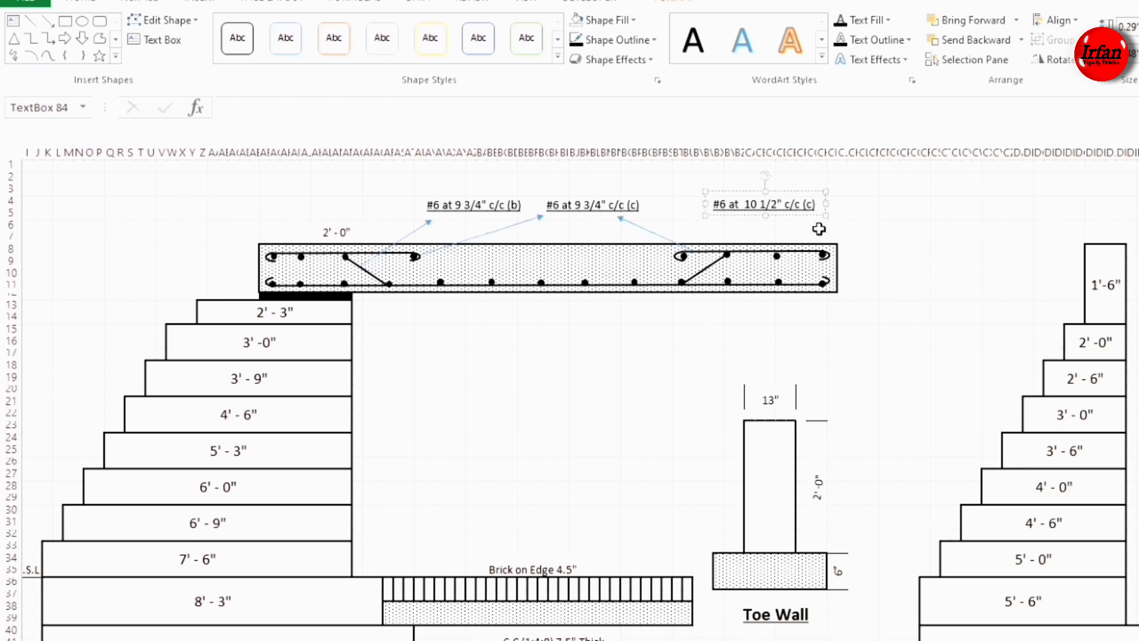
left_click(811, 205)
key("BackSpace")
type("d")
key("BackSpace")
type("d")
Step: Add two leader arrows to the (d) note, from a bottom bar dot and from the slab's rightmost top bar dot
left_click(788, 246)
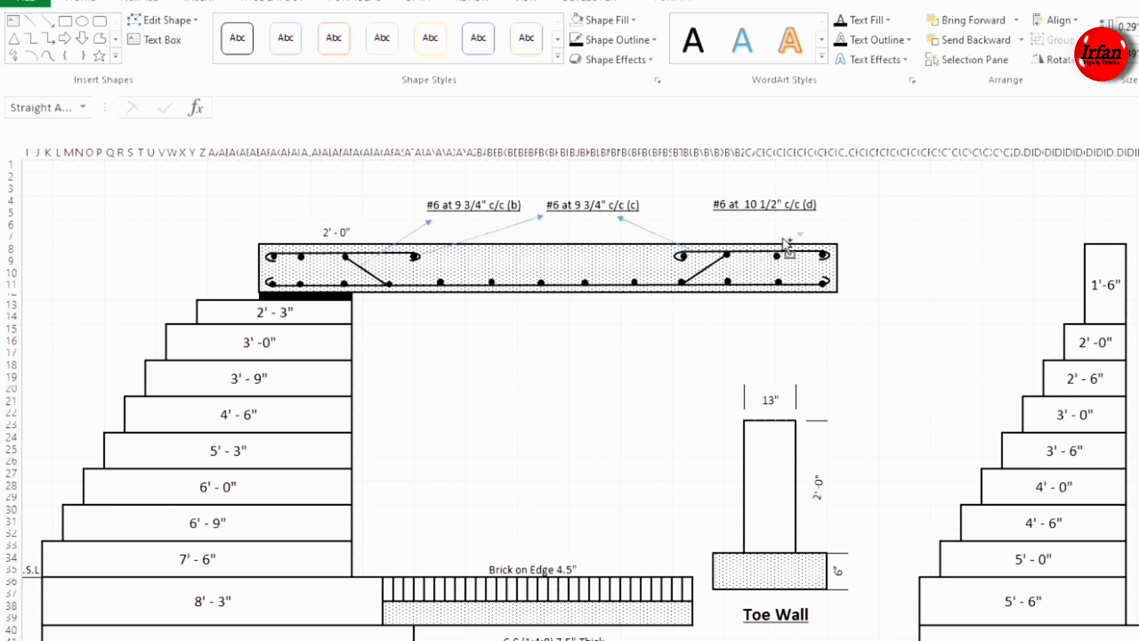
left_click_drag(786, 245, 747, 223)
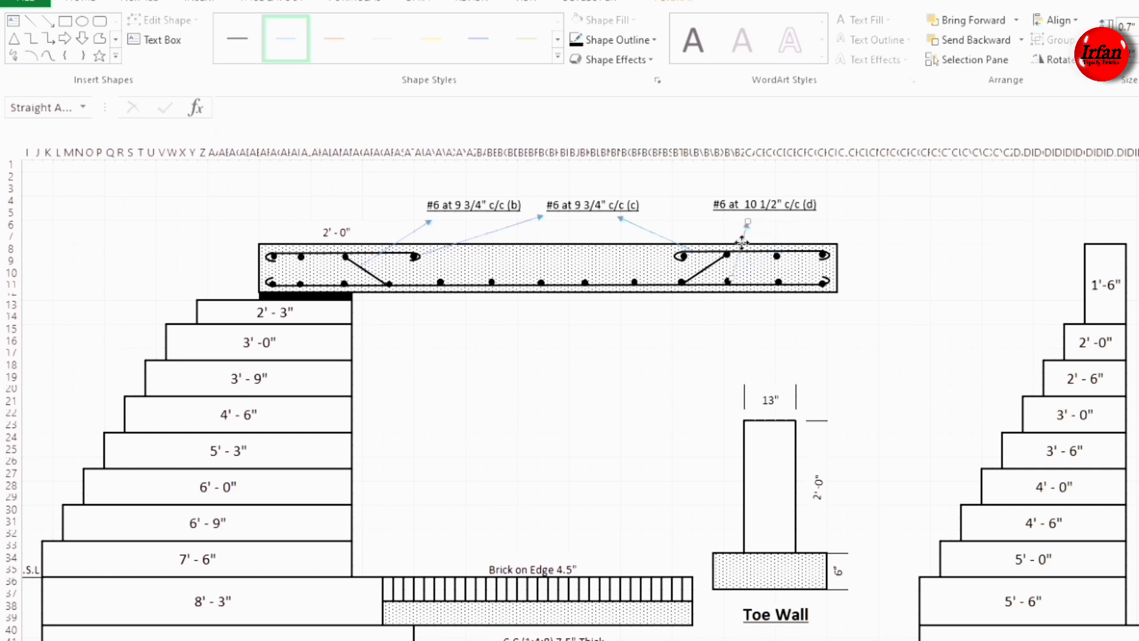
left_click_drag(742, 242, 812, 240)
left_click_drag(804, 224, 793, 222)
left_click(916, 240)
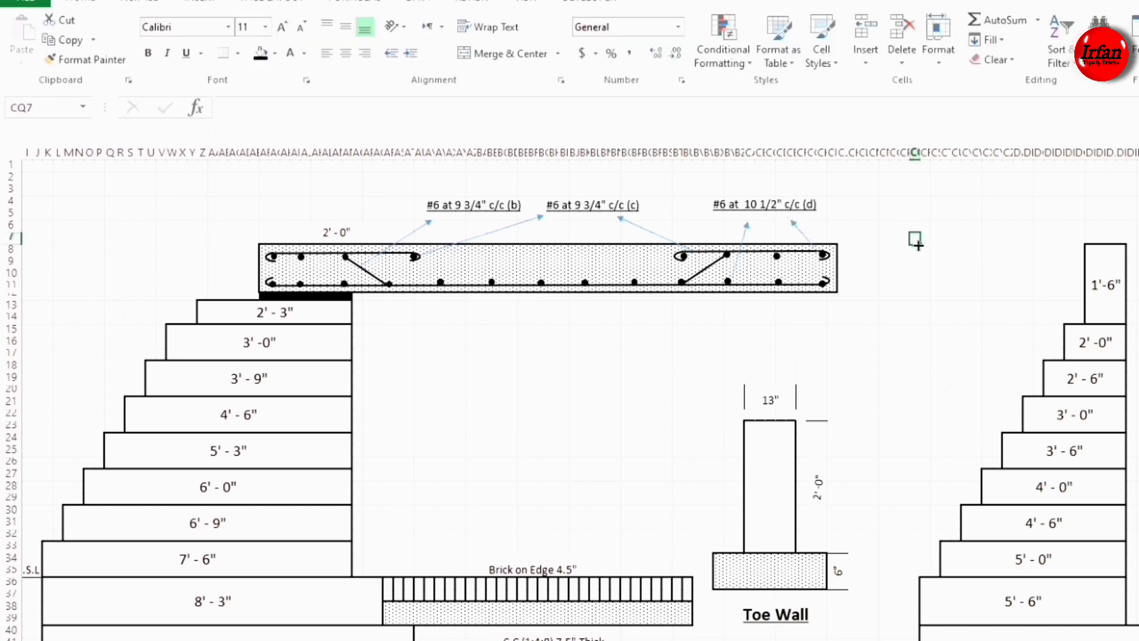
Step: Merge the cell block beside the slab's right end across rows 8 to 11 and enter the thickness dimension 1' - 1"
left_click_drag(854, 248, 858, 284)
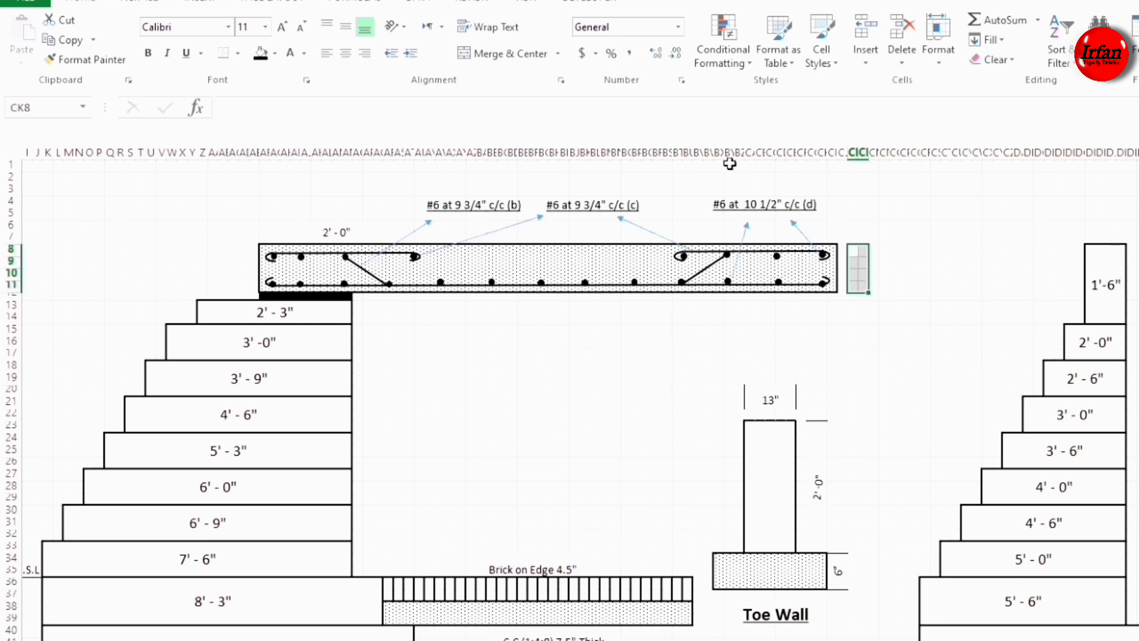
left_click(490, 54)
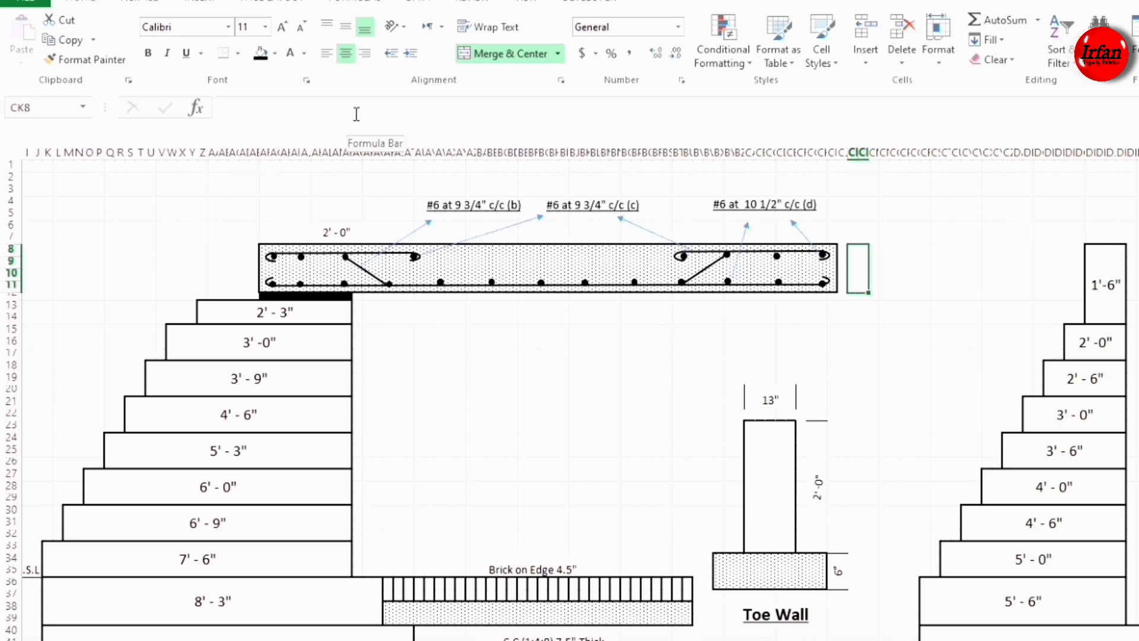
type("1")
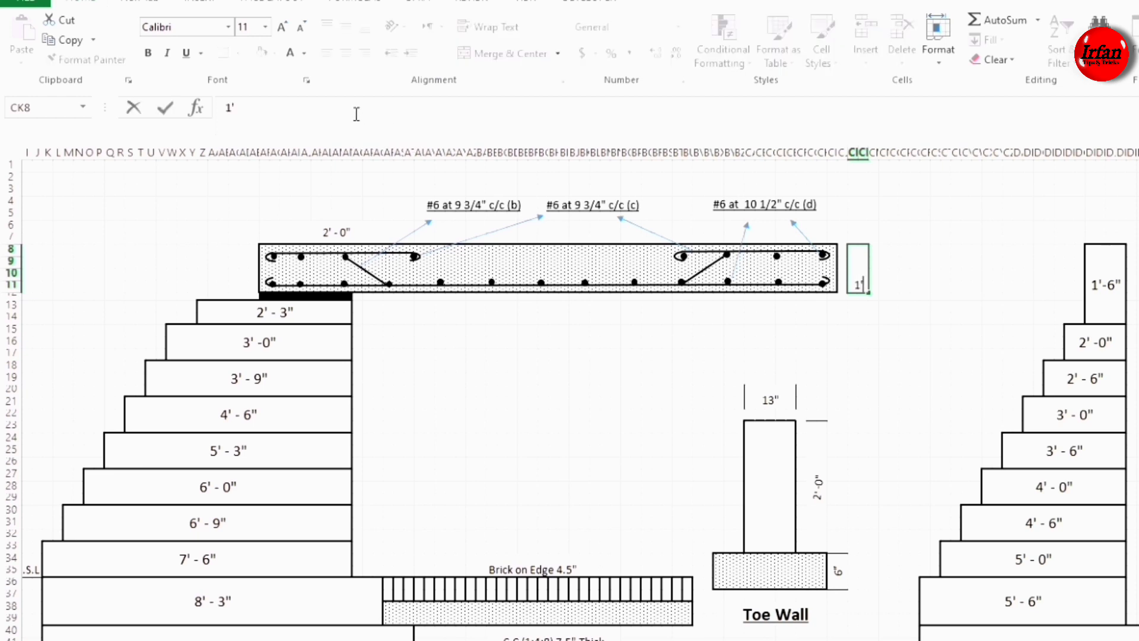
type("' - 1\"")
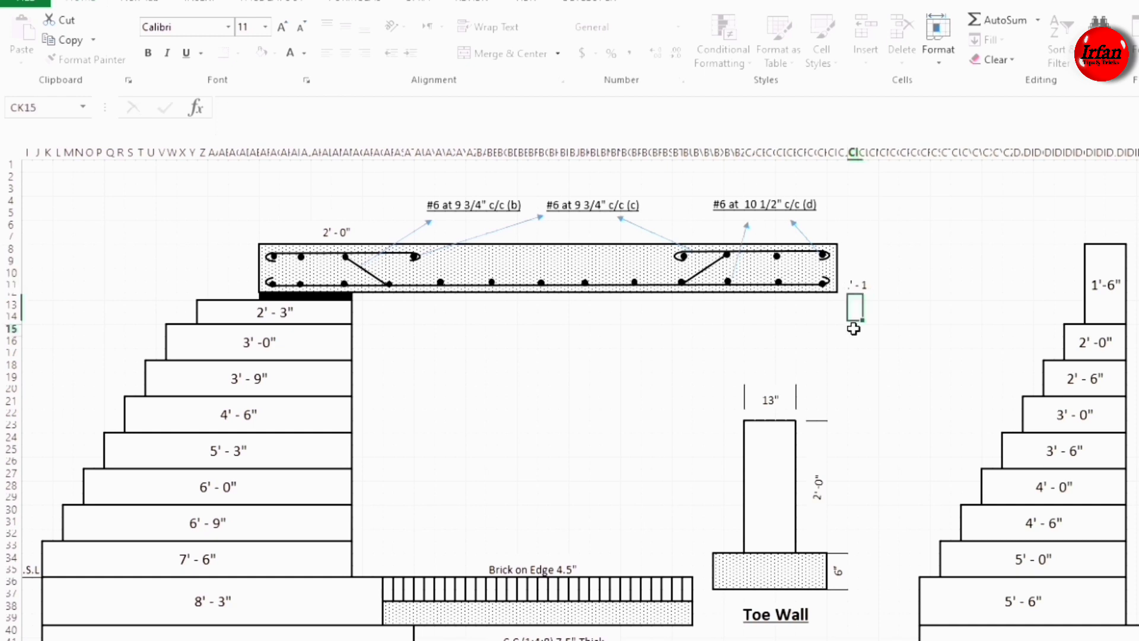
Step: Rotate the 1' - 1" dimension to 90 degrees, centre it vertically, and add extension lines to it and the 2' - 0" dimension
left_click(857, 267)
right_click(858, 276)
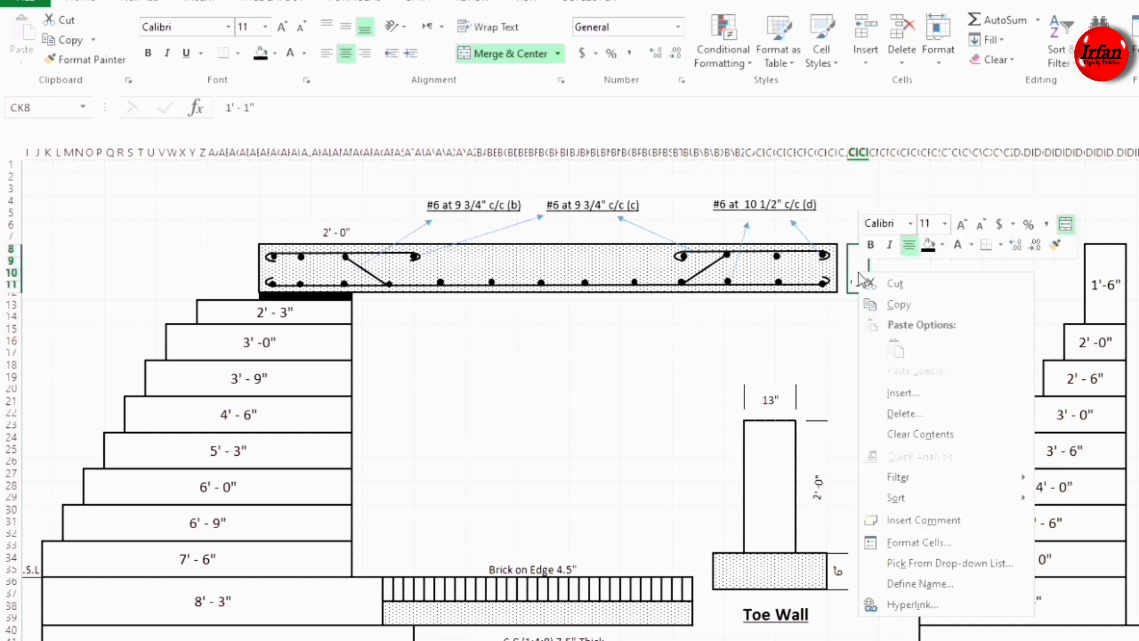
left_click(907, 542)
left_click(1052, 388)
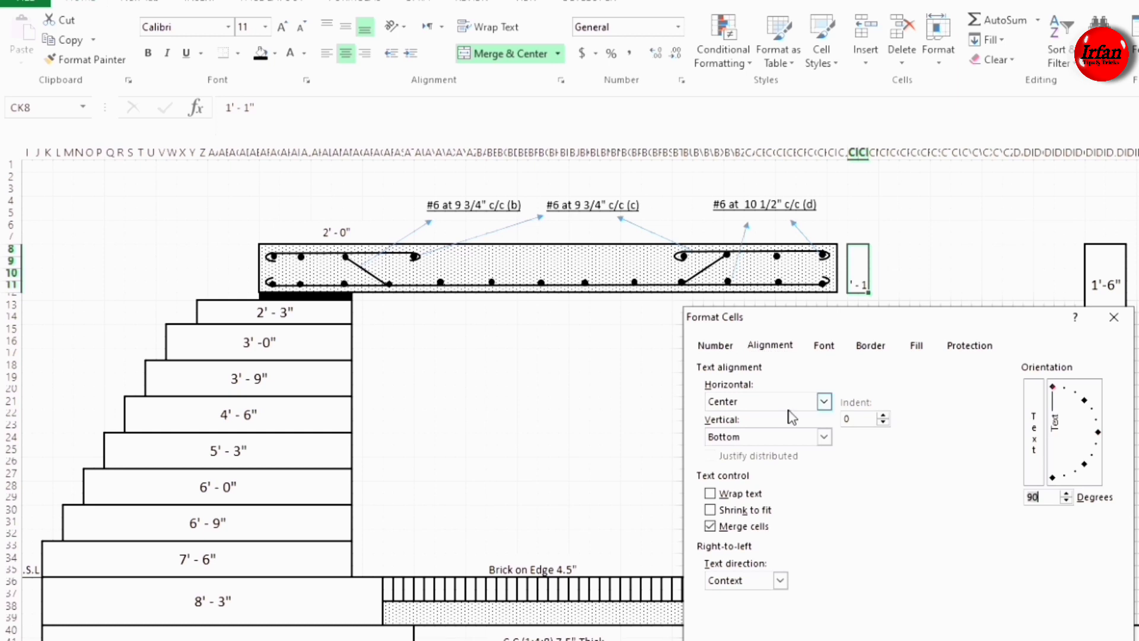
left_click(806, 436)
left_click(736, 466)
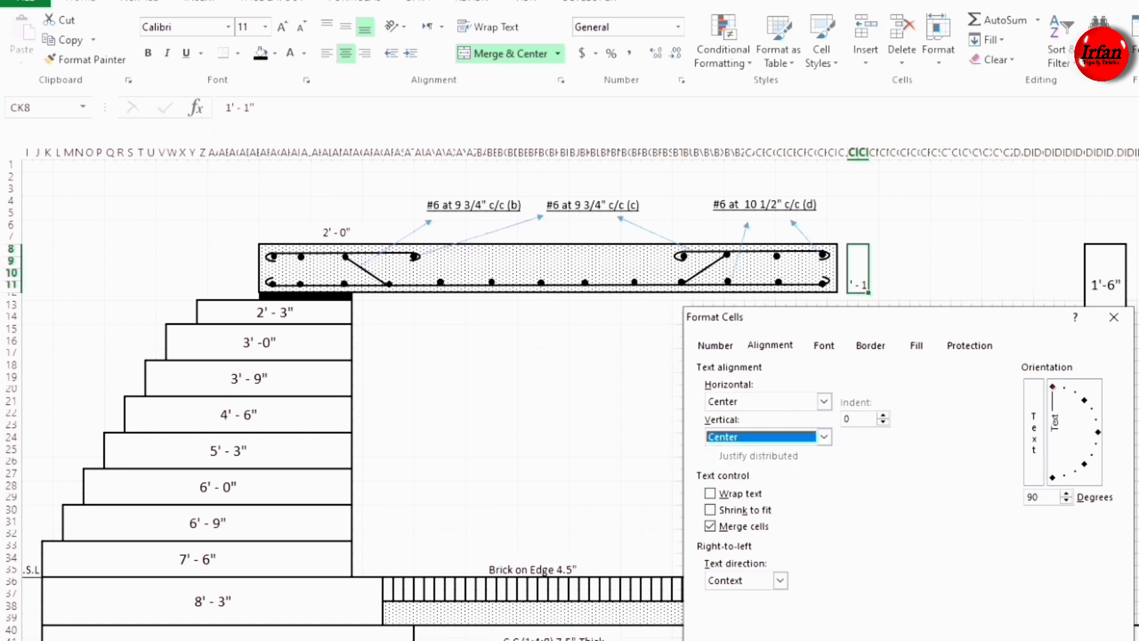
key("Return")
Step: Merge a two-row cell block below the slab's right end and enter a vertically centred 1' - 0" dimension with extension lines
left_click(807, 307)
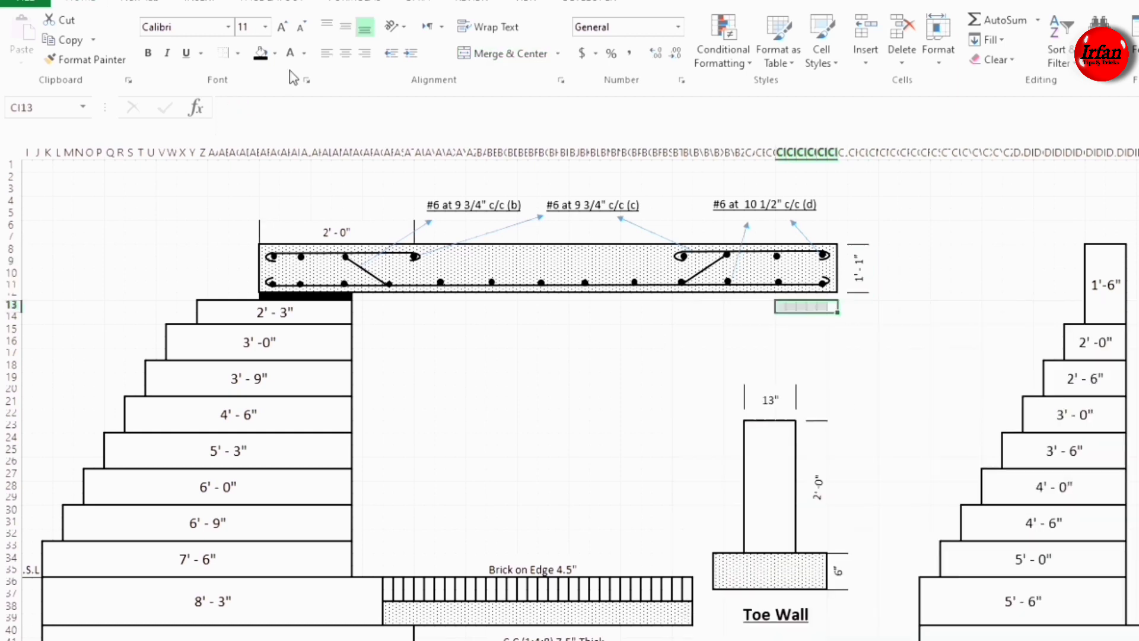
left_click(473, 57)
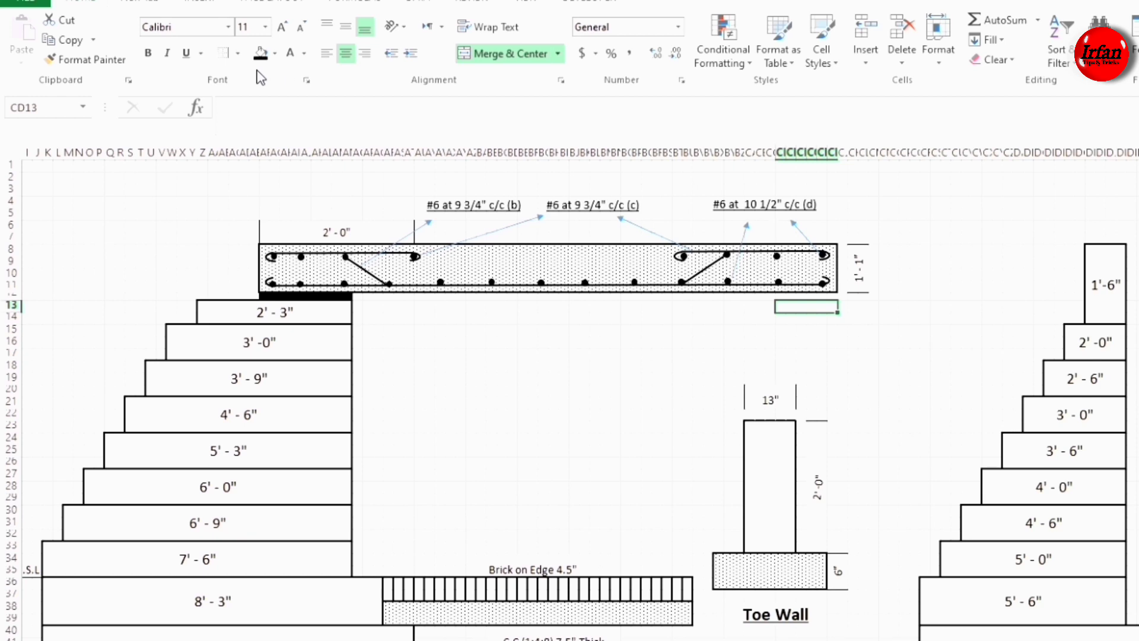
key("ctrl+v")
left_click(574, 367)
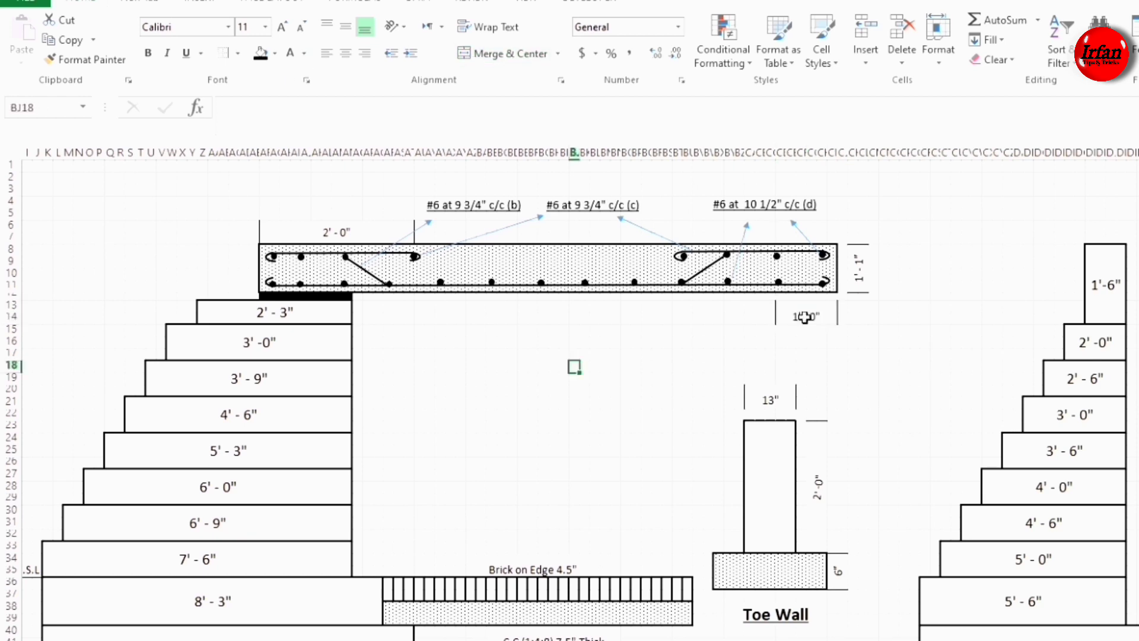
left_click(804, 317)
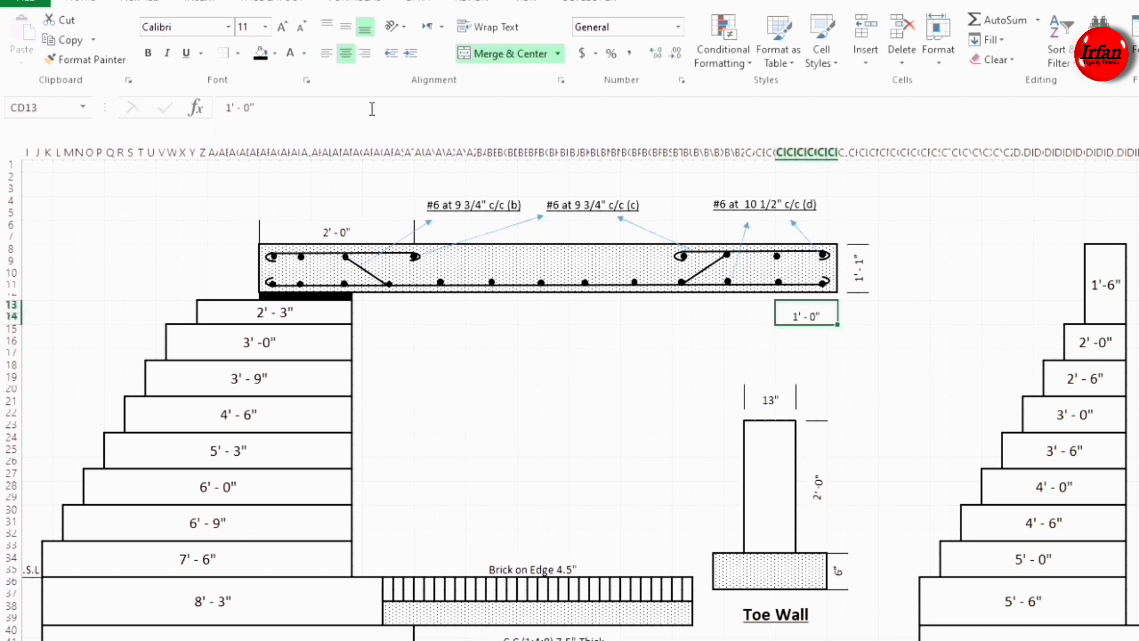
left_click(518, 365)
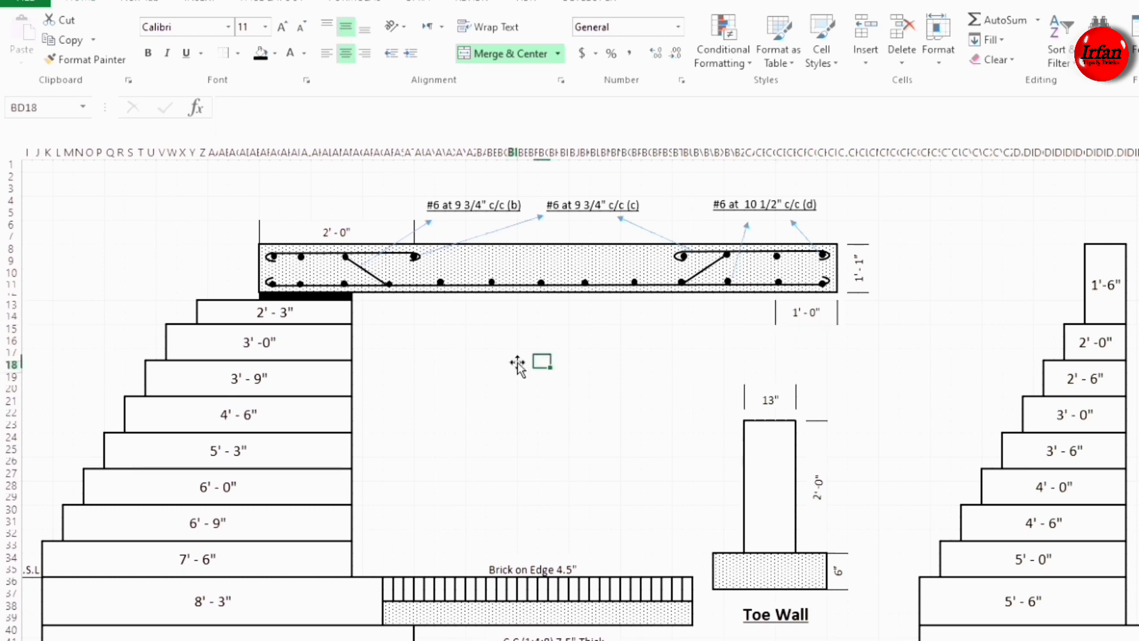
Step: Merge the cells between the left wall and the 1' - 0" dimension in rows 13 and 14 and enter 10' - 0"
left_click(809, 313)
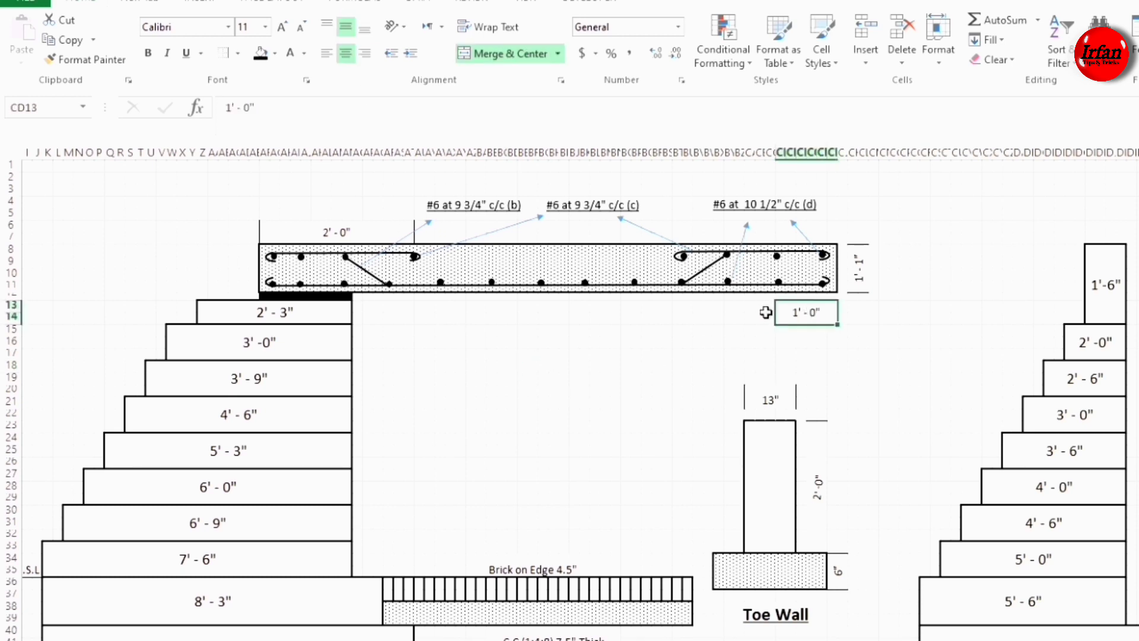
left_click_drag(764, 312, 354, 323)
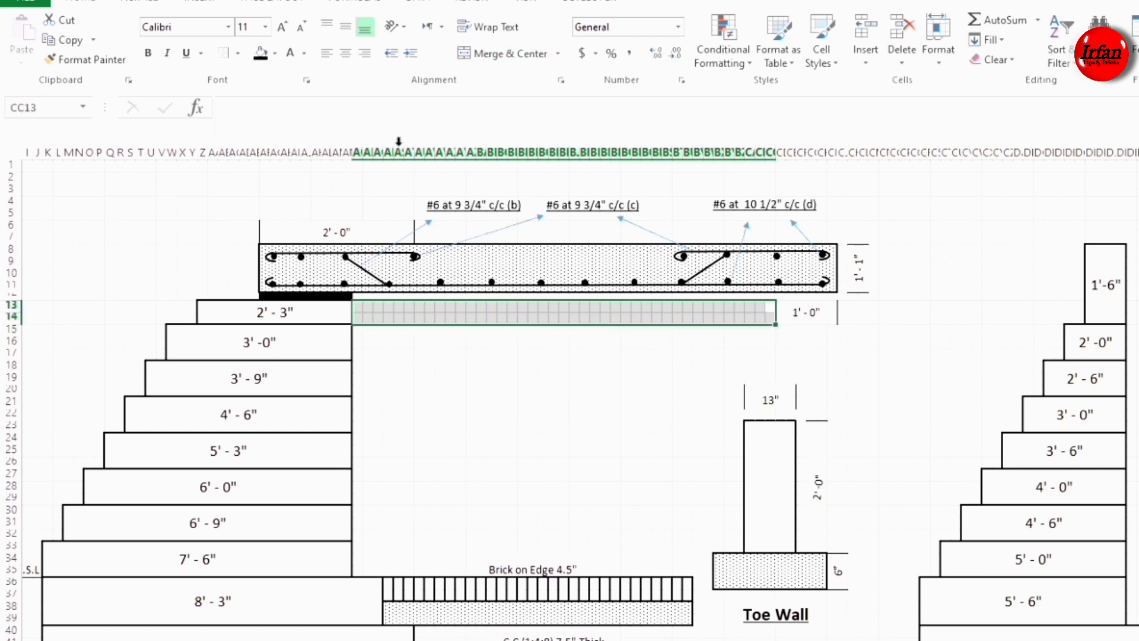
left_click(508, 57)
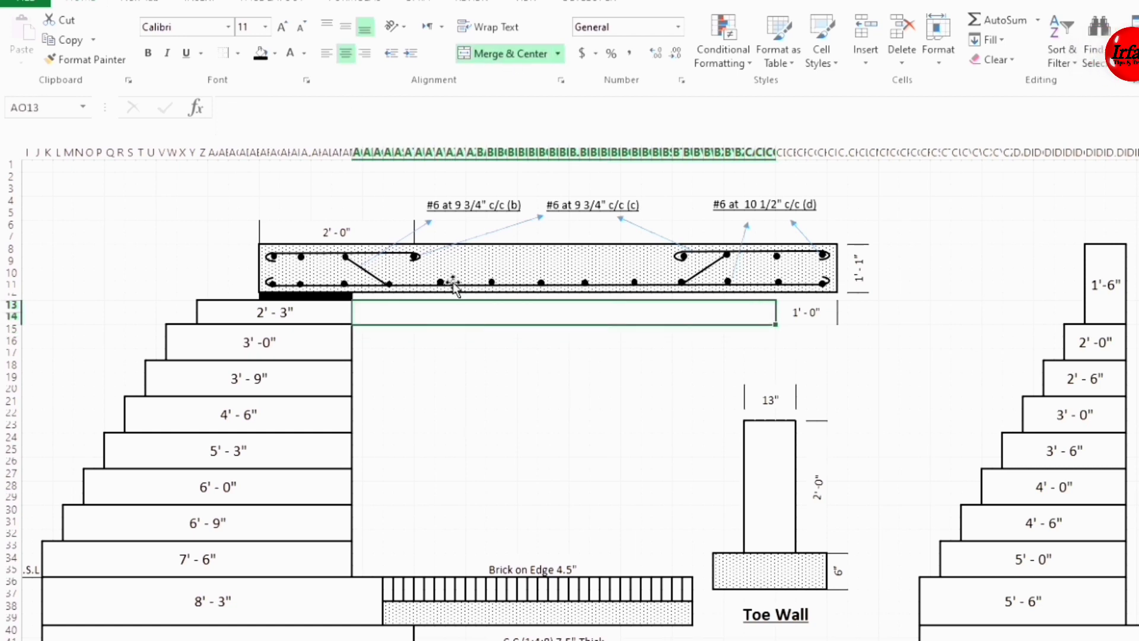
type("10'")
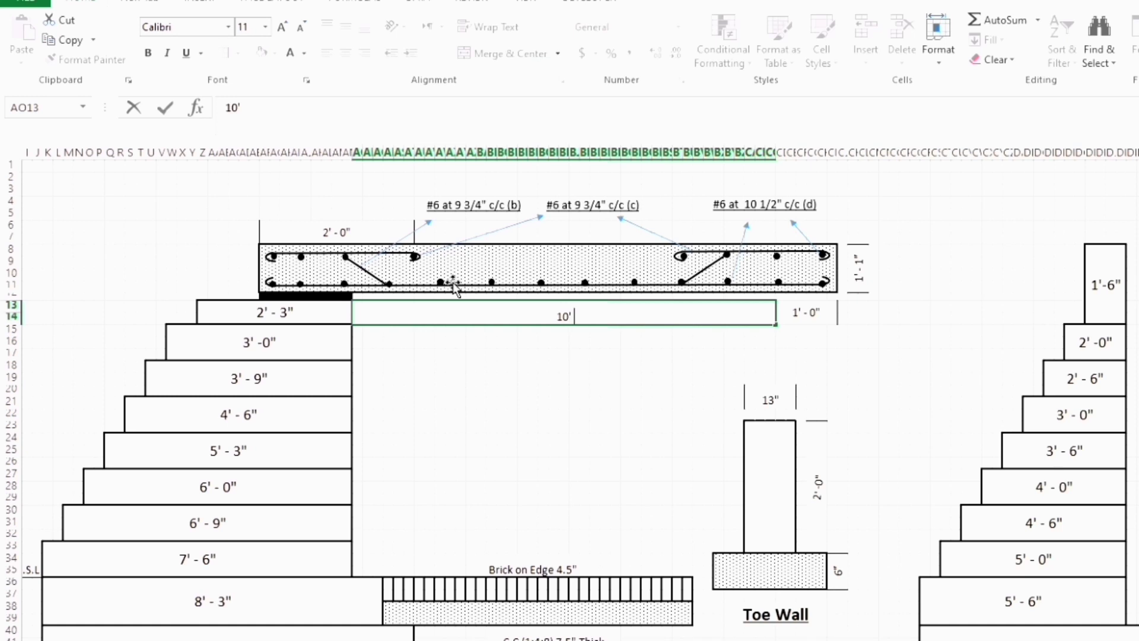
type(" - 0\"")
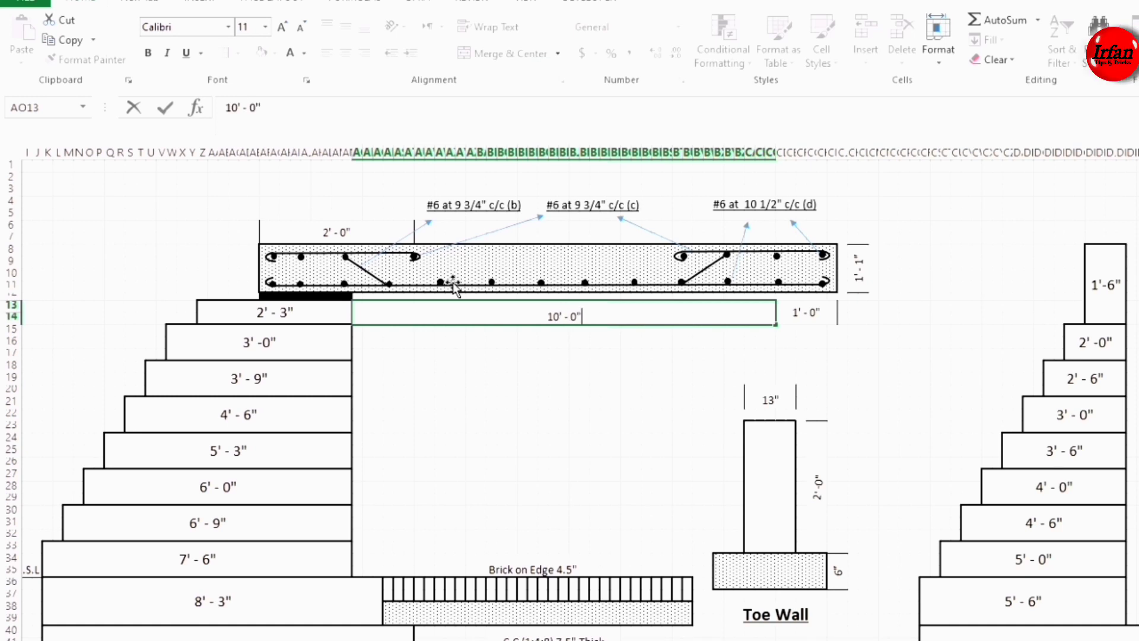
Step: Merge the cells along the left wall's inner face across rows 15 to 35 and enter 5' - 9" as rotated, centred text
left_click_drag(358, 331, 377, 568)
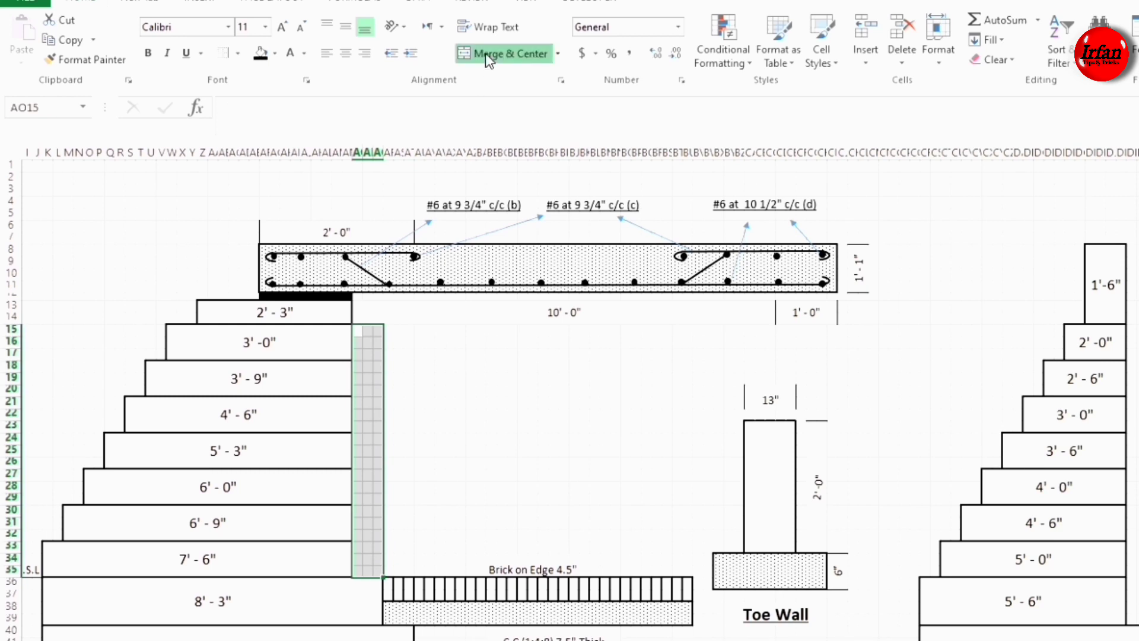
left_click(504, 53)
scroll(455, 458, "left", 3)
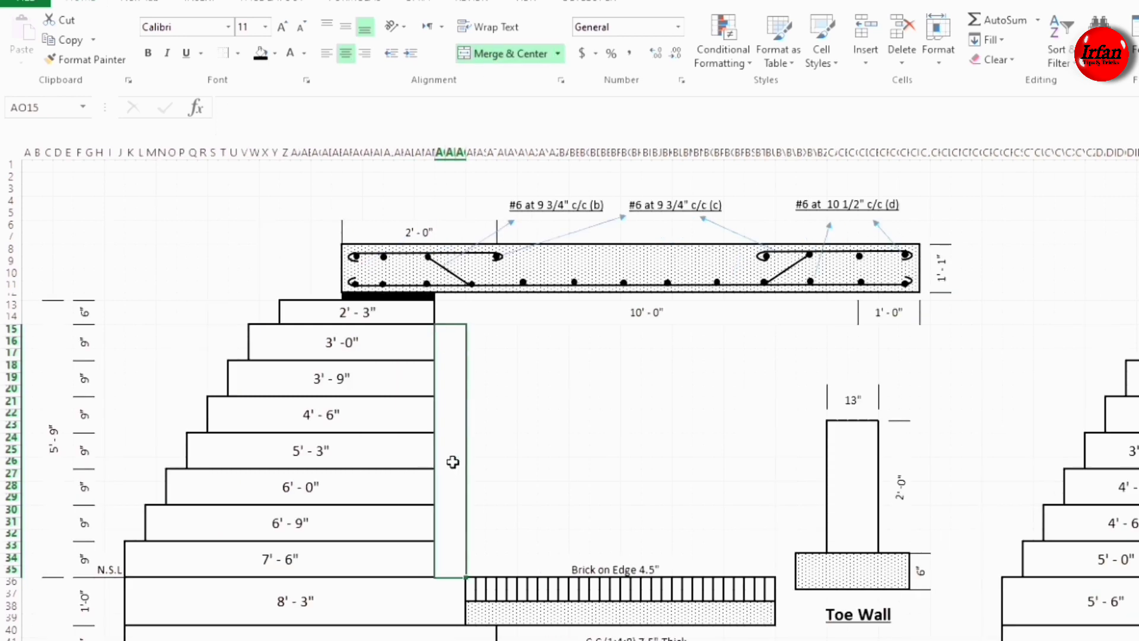
type("5")
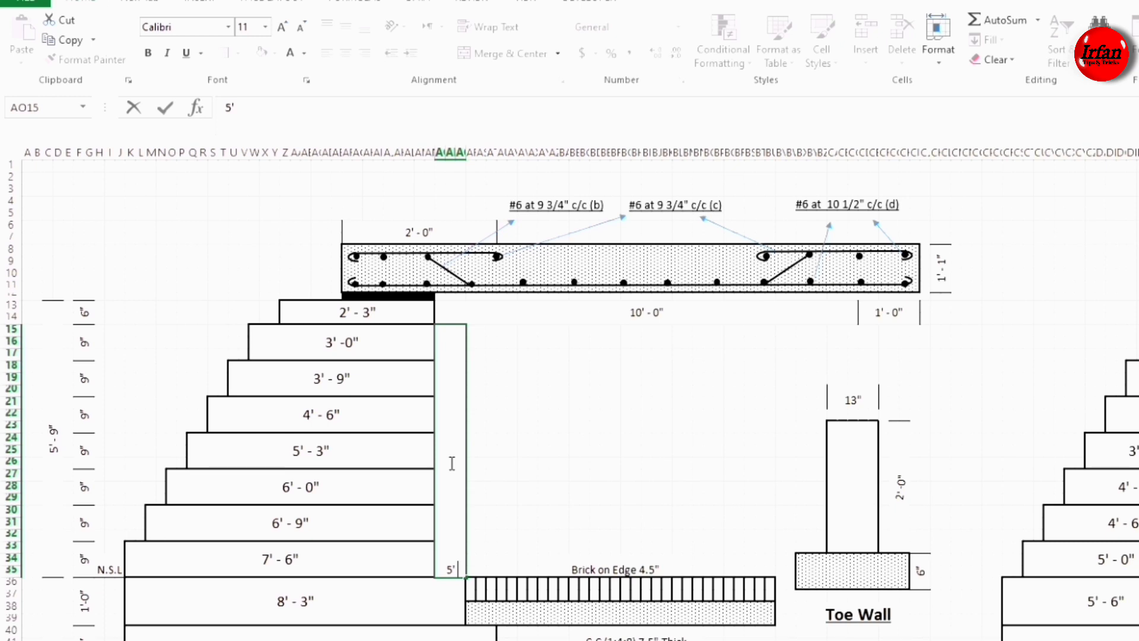
type("9\"")
left_click(533, 487)
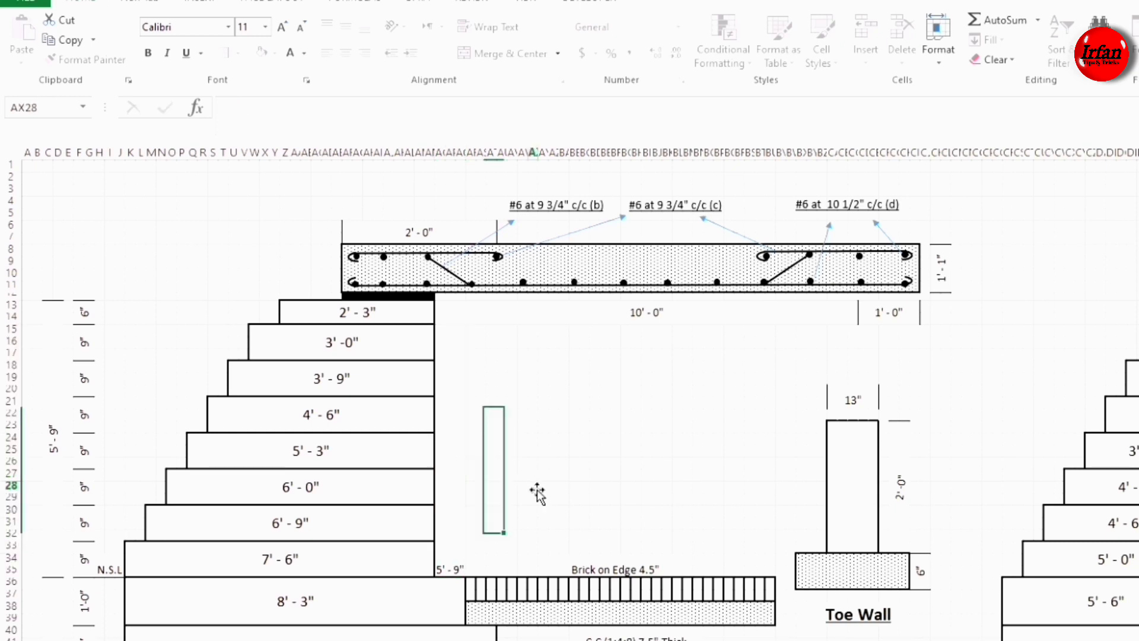
left_click(456, 472)
right_click(455, 472)
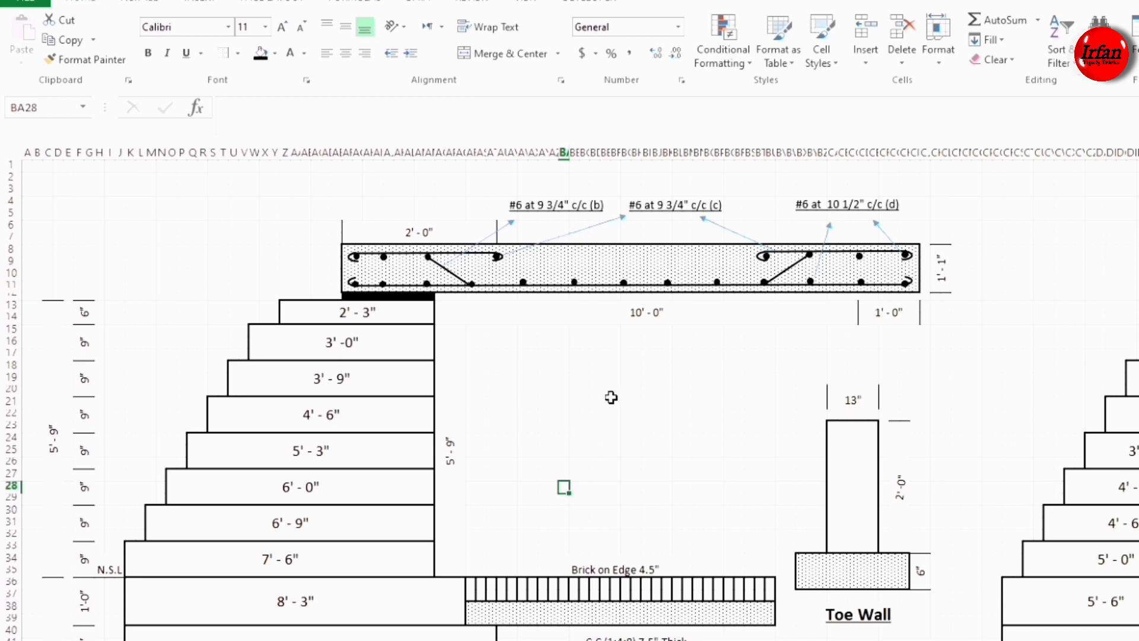
Step: Copy the #6 at 9 3/4" c/c (b) note below the slab, change it to #6 at 3 1/4" c/c (a&b), and add a leader arrow
left_click(547, 208)
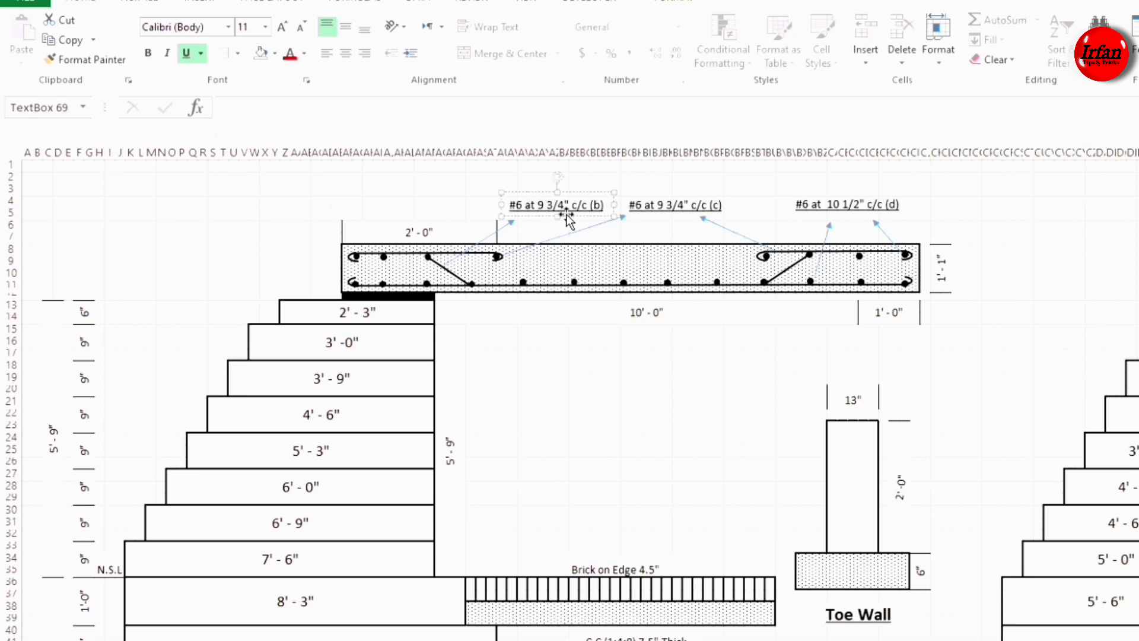
left_click_drag(567, 219, 539, 344)
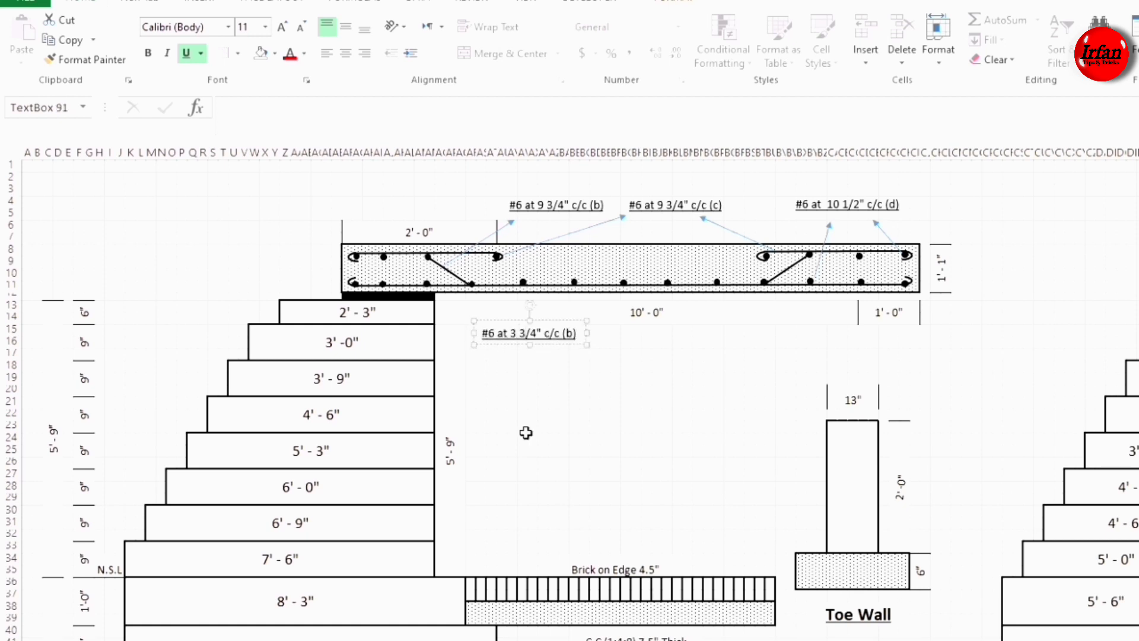
key("BackSpace")
type("1")
key("Delete")
type("a&b")
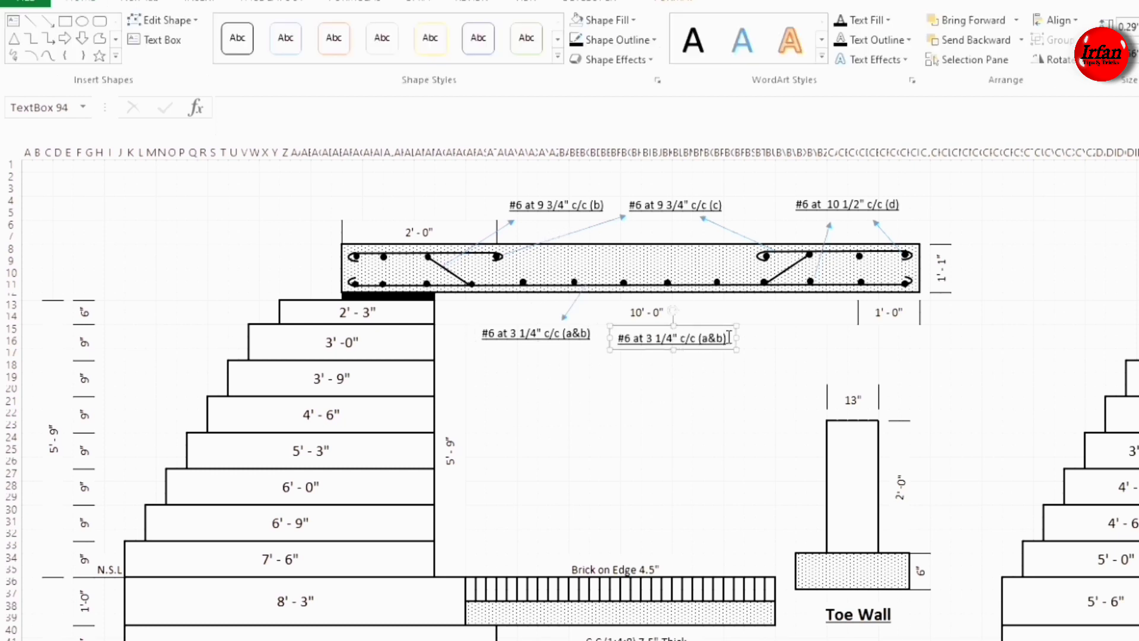
Step: Replace the duplicate note's text below the slab with 1.5" Cover and place it with a leader arrow from the slab
triple_click(714, 337)
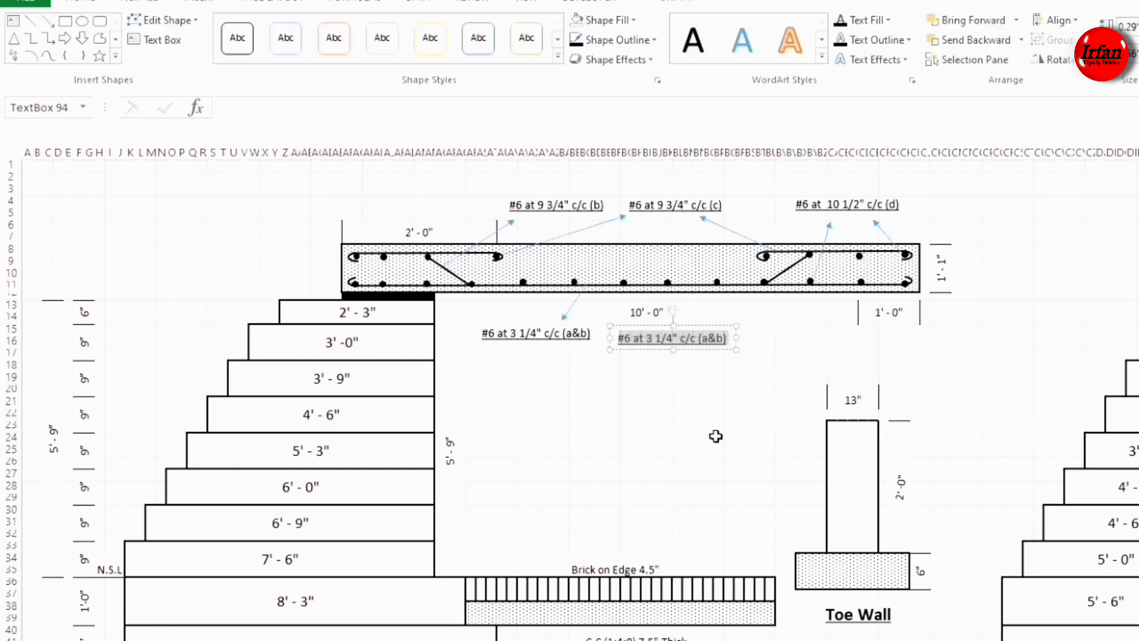
type("1 1/2")
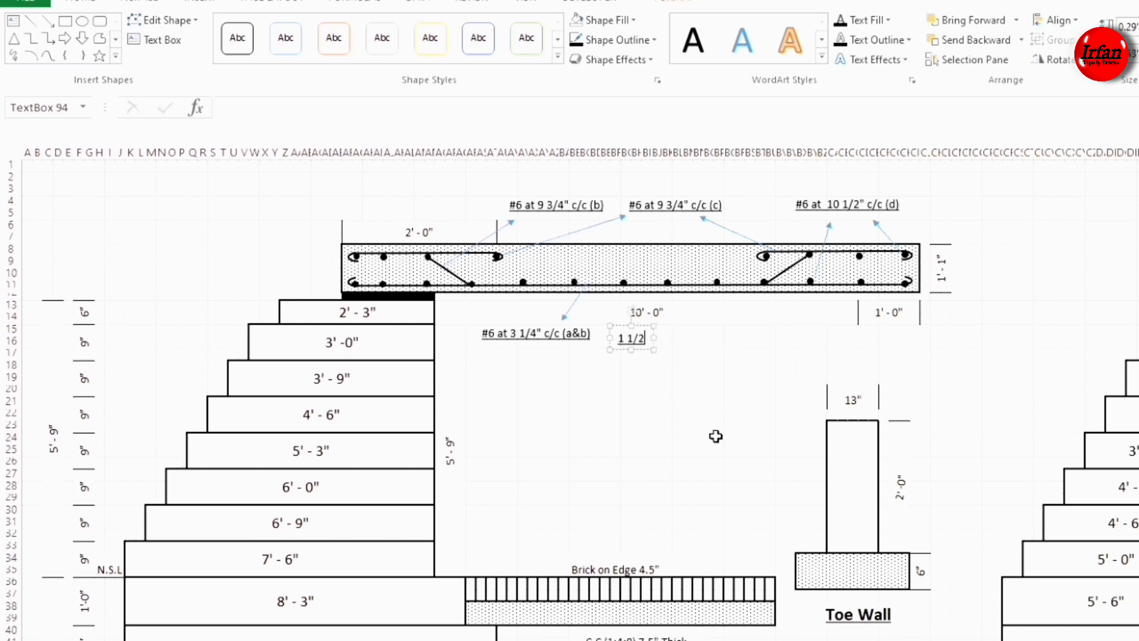
key("BackSpace")
key("BackSpace")
key("BackSpace")
key("BackSpace")
type(".5\" Cover")
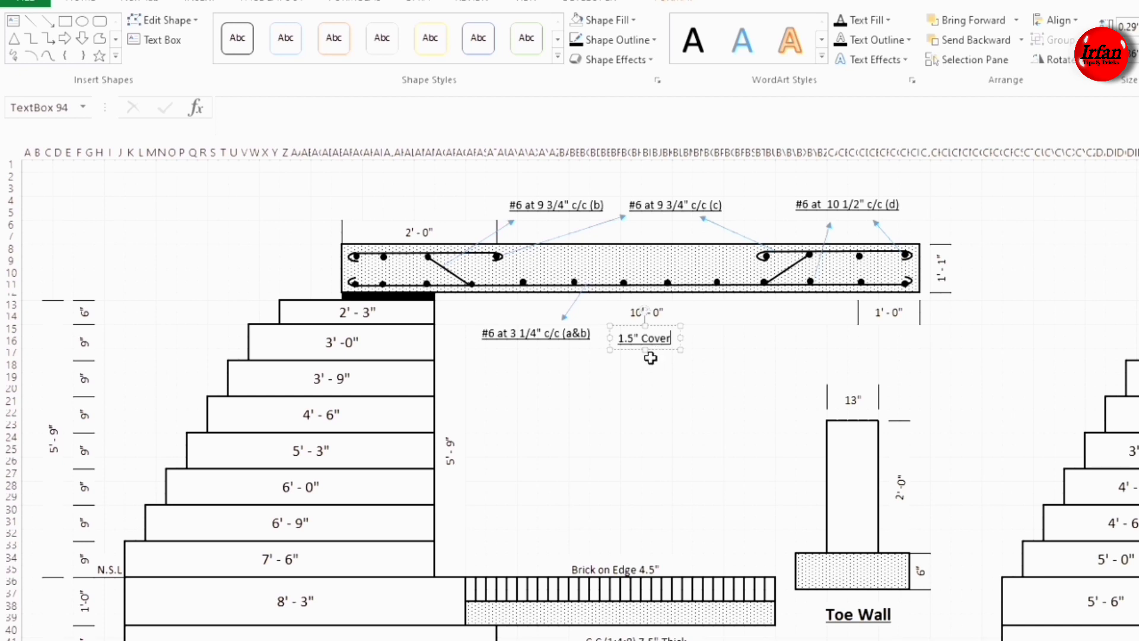
left_click(655, 389)
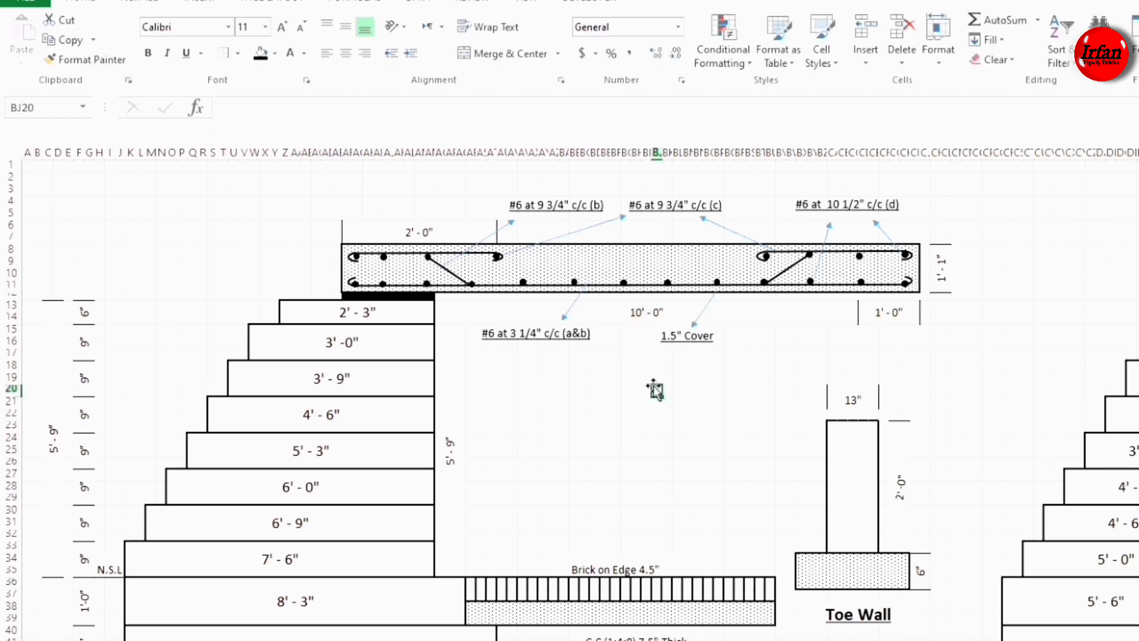
Step: Apply a dotted pattern fill to the 11'- 6" and 7' - 6" base courses of the two stepped walls
scroll(655, 390, "down", 3)
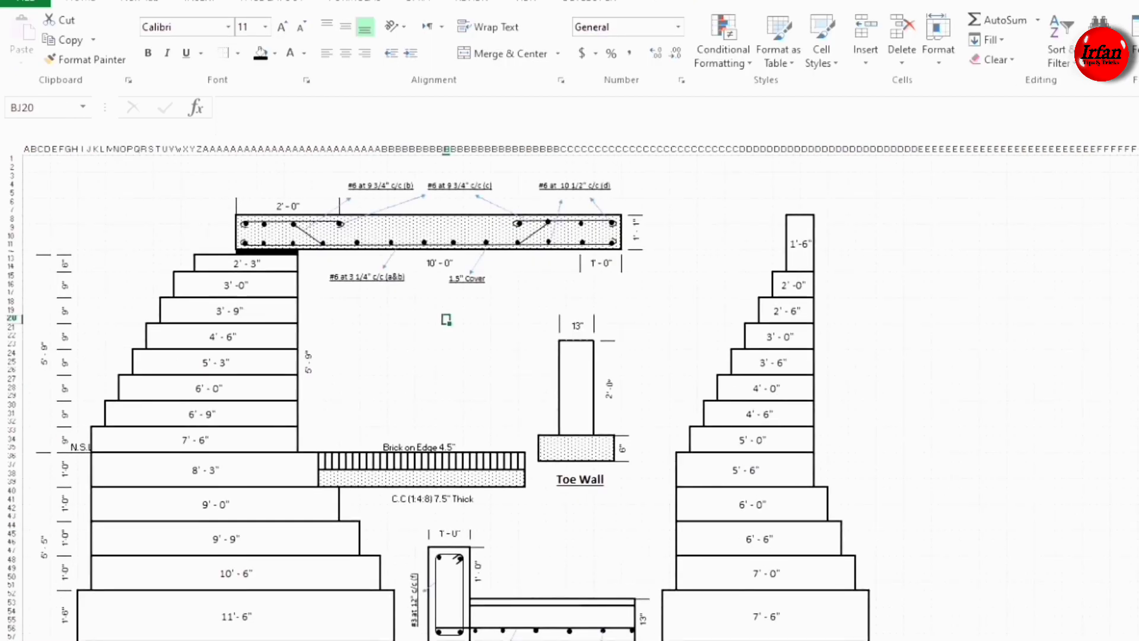
scroll(849, 561, "down", 2)
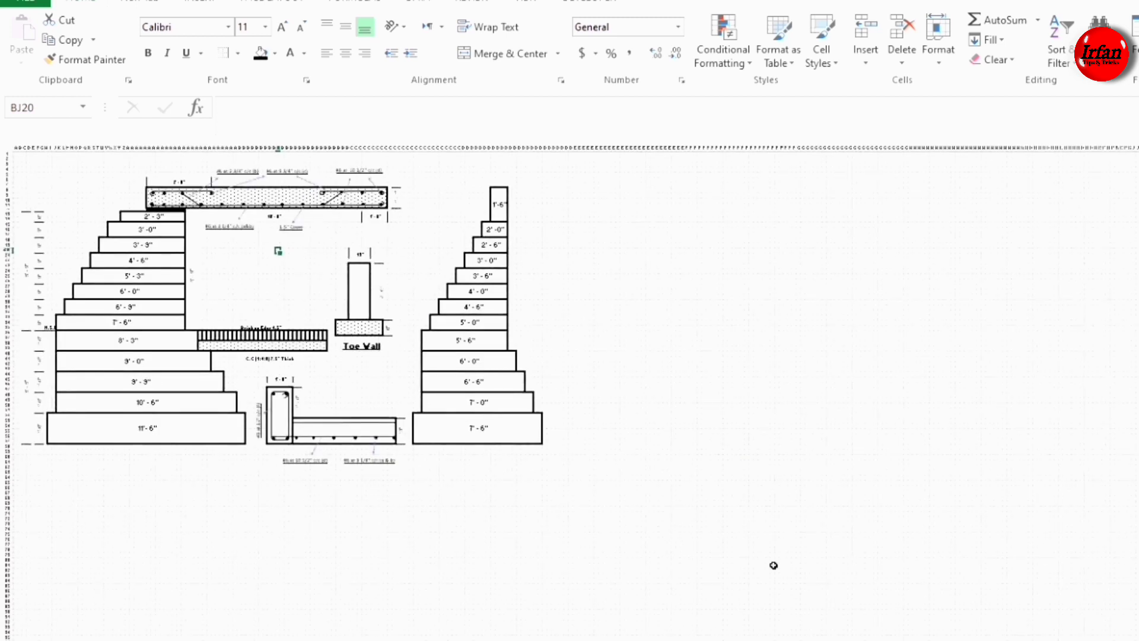
scroll(694, 508, "up", 3)
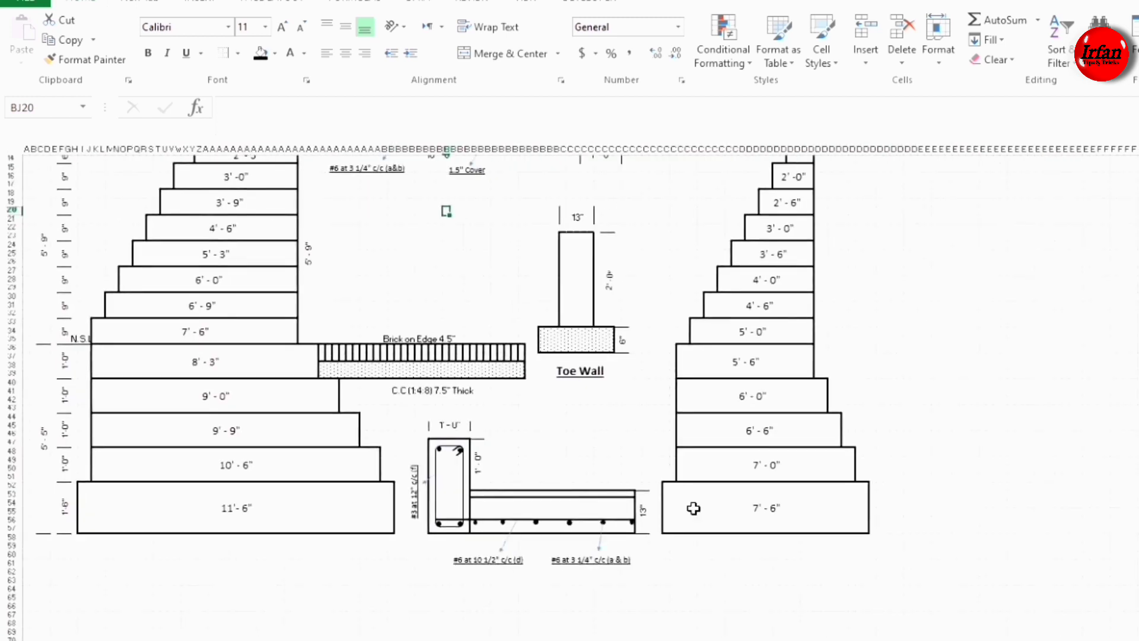
scroll(287, 440, "up", 3)
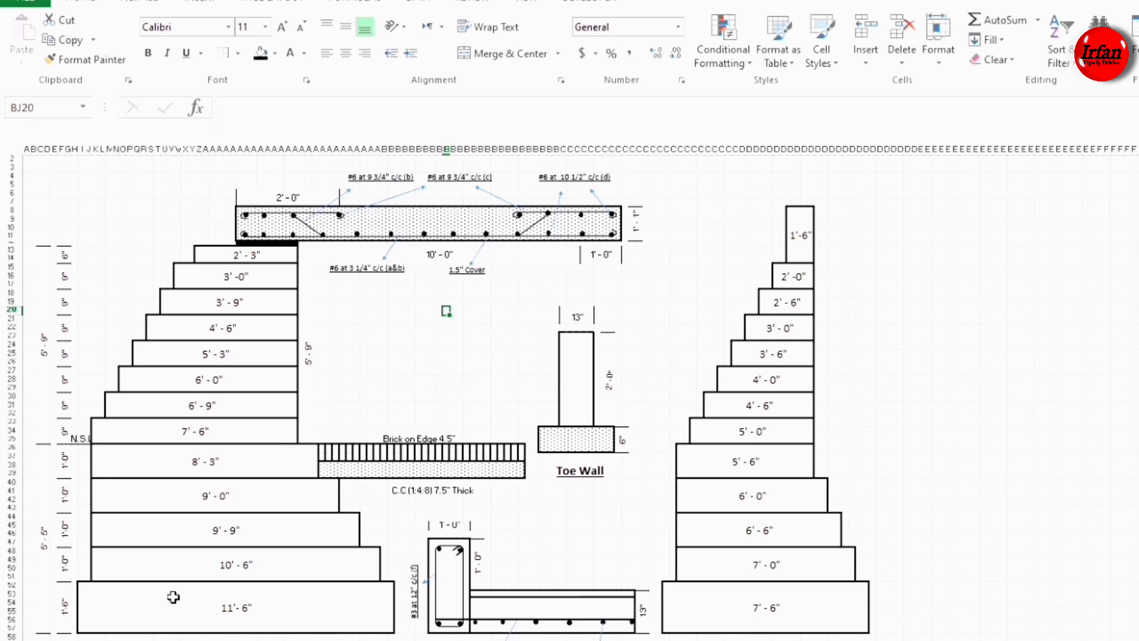
left_click(77, 439)
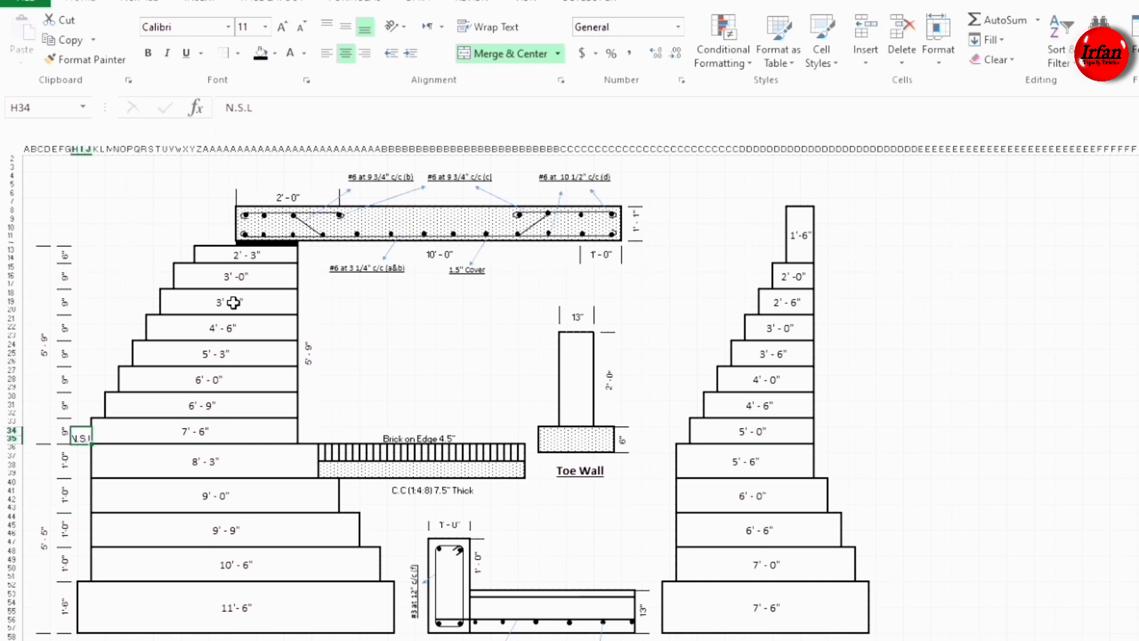
left_click(129, 614)
left_click(697, 610, "ctrl")
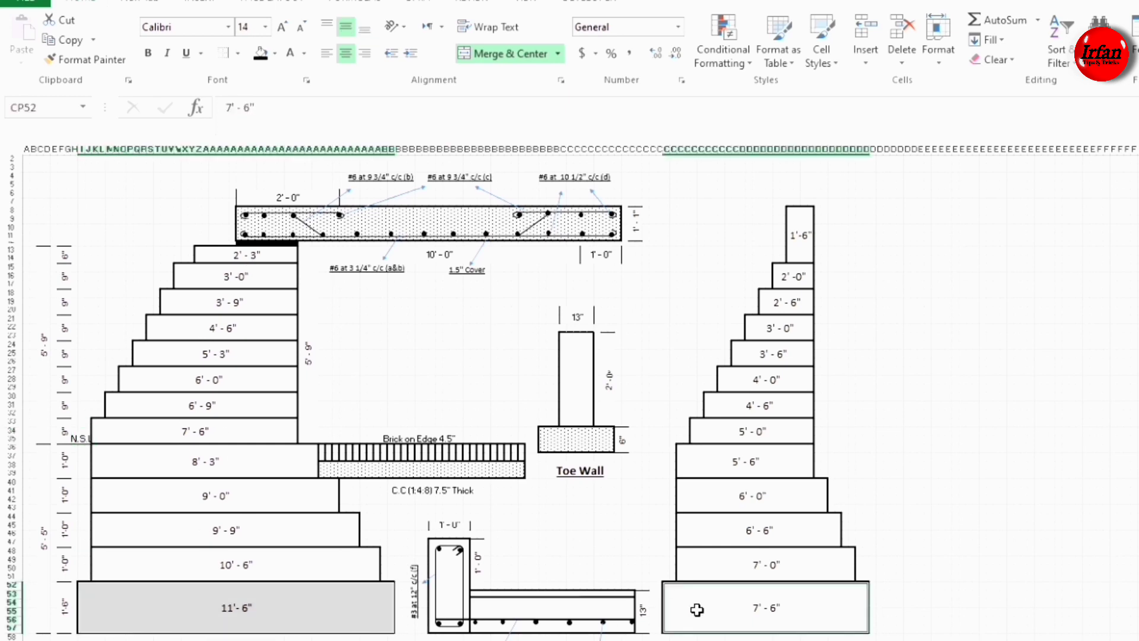
right_click(697, 610)
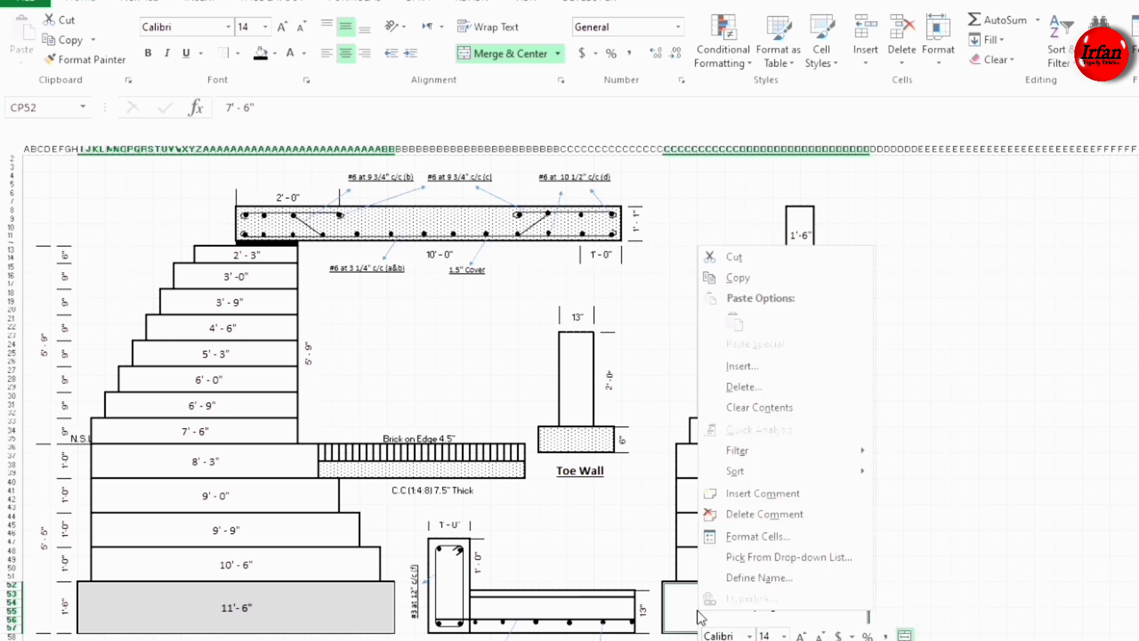
left_click(748, 541)
left_click(752, 345)
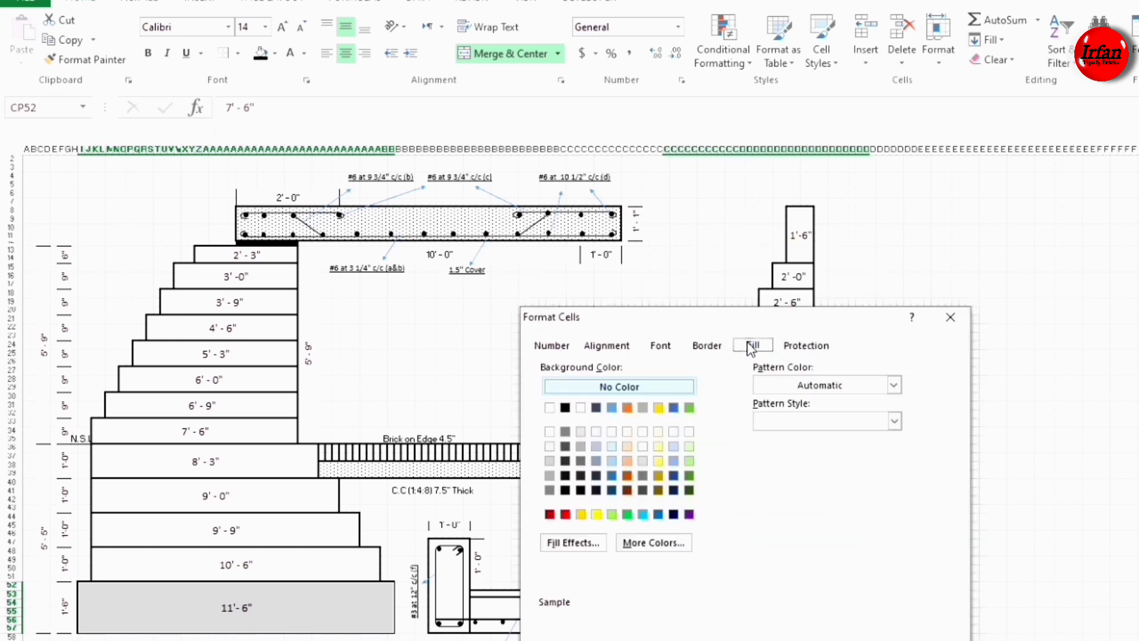
left_click(894, 420)
left_click(869, 445)
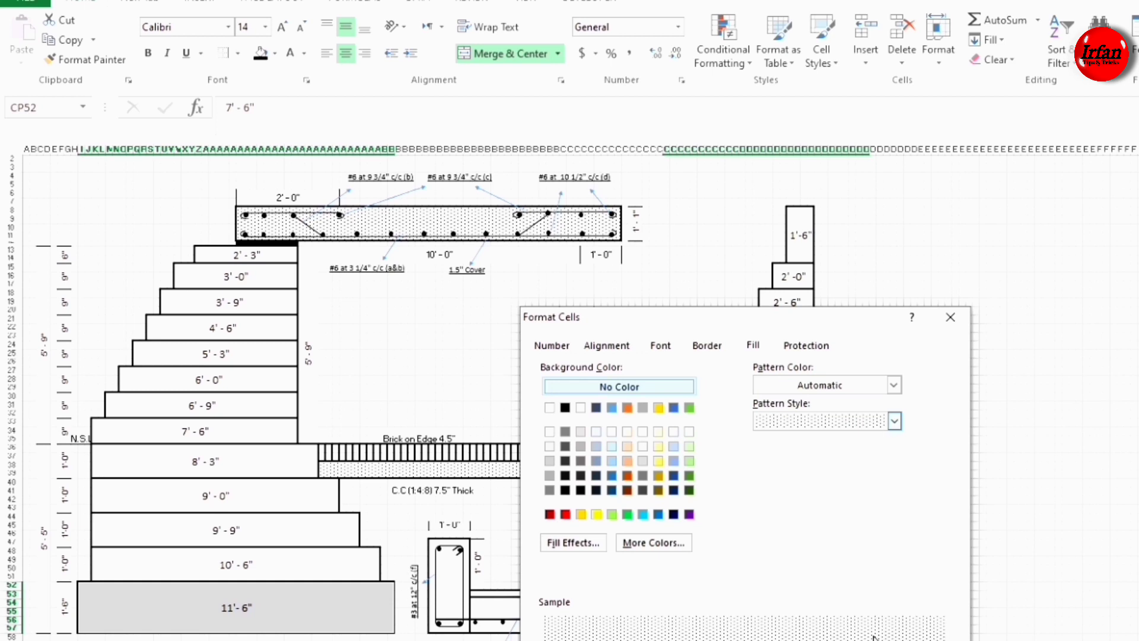
key("Return")
left_click(611, 552)
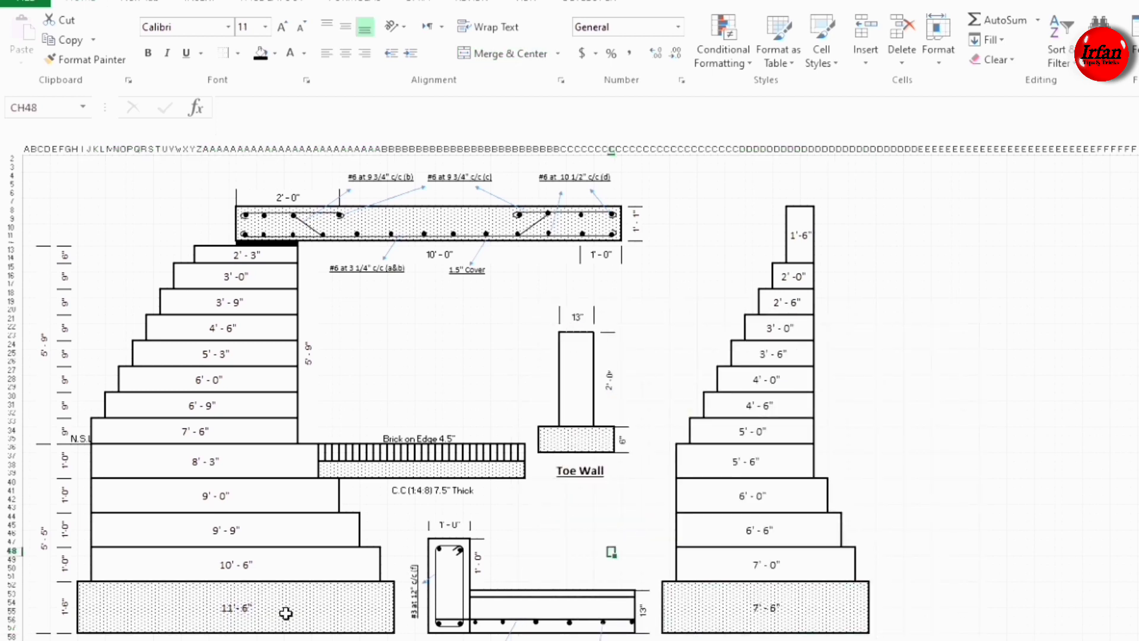
Step: Add the label P.C.C (1:4:8) beneath the base course of each stepped wall
scroll(286, 613, "down", 1)
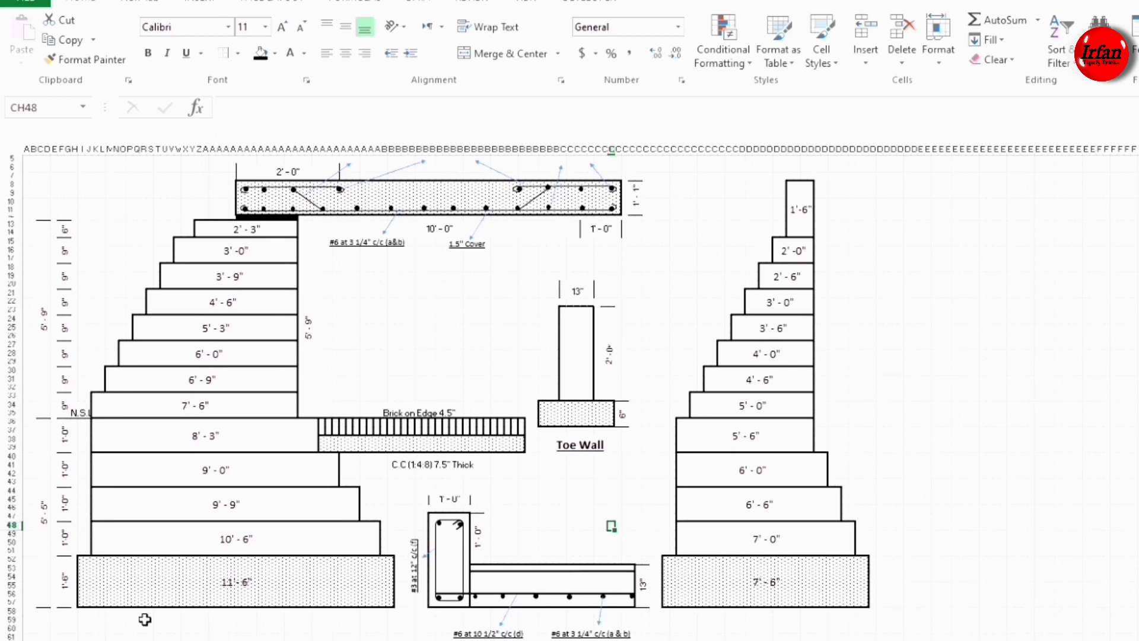
key("ctrl+End")
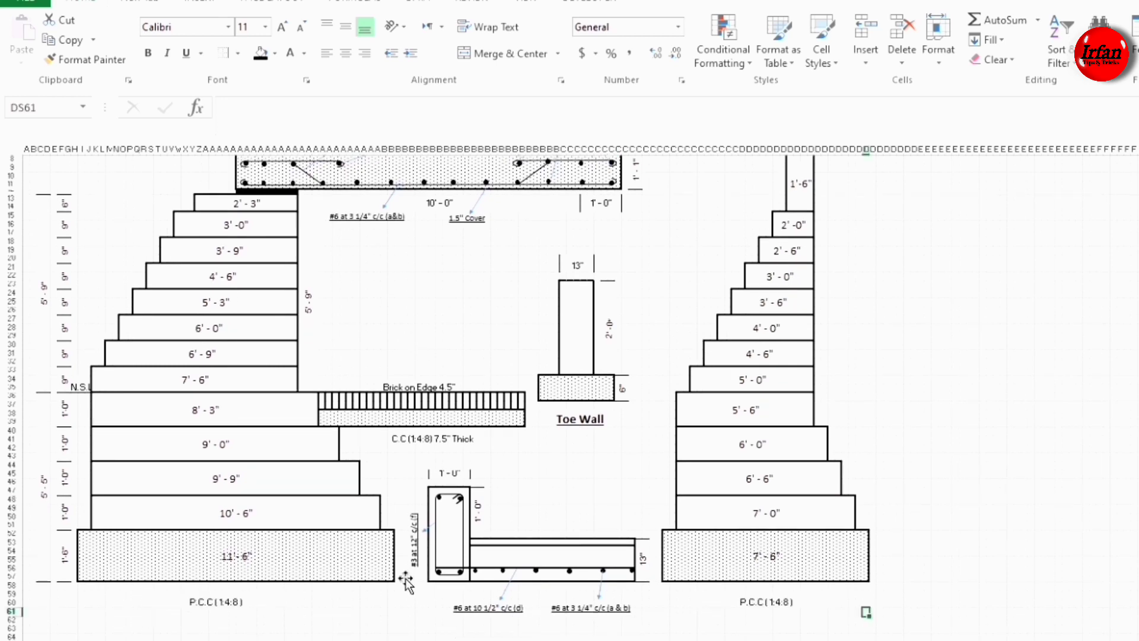
Step: Insert top rows with titles "ESTIMATE FOR ROAD CULVERT AT YARWAH DISTY BETWEEN RD 20-21 OF JALWALA SECTION." and "X - SECTION OF 10.0 Ft CLEAR SPAN FOR CULVERT"
scroll(765, 620, "up", 3)
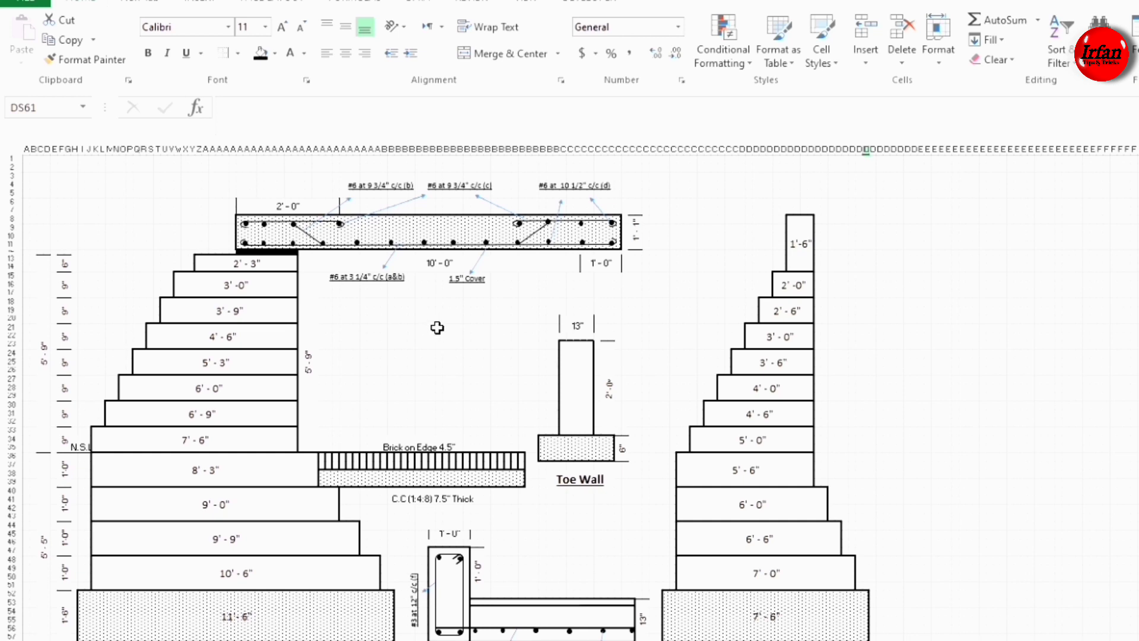
right_click(11, 159)
left_click(32, 279)
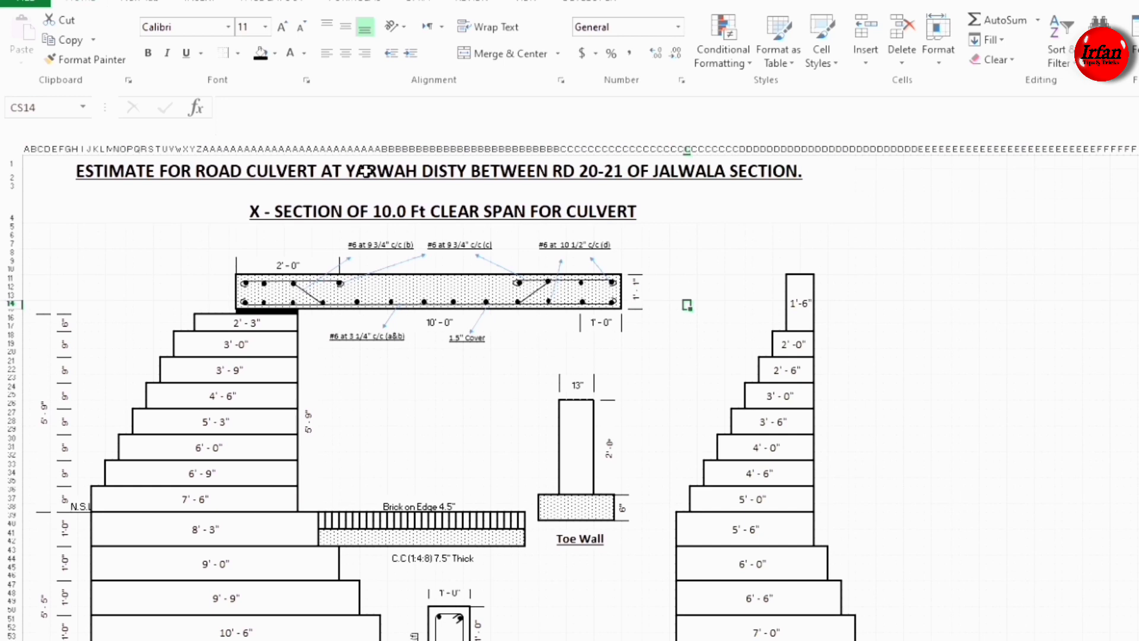
left_click(366, 172)
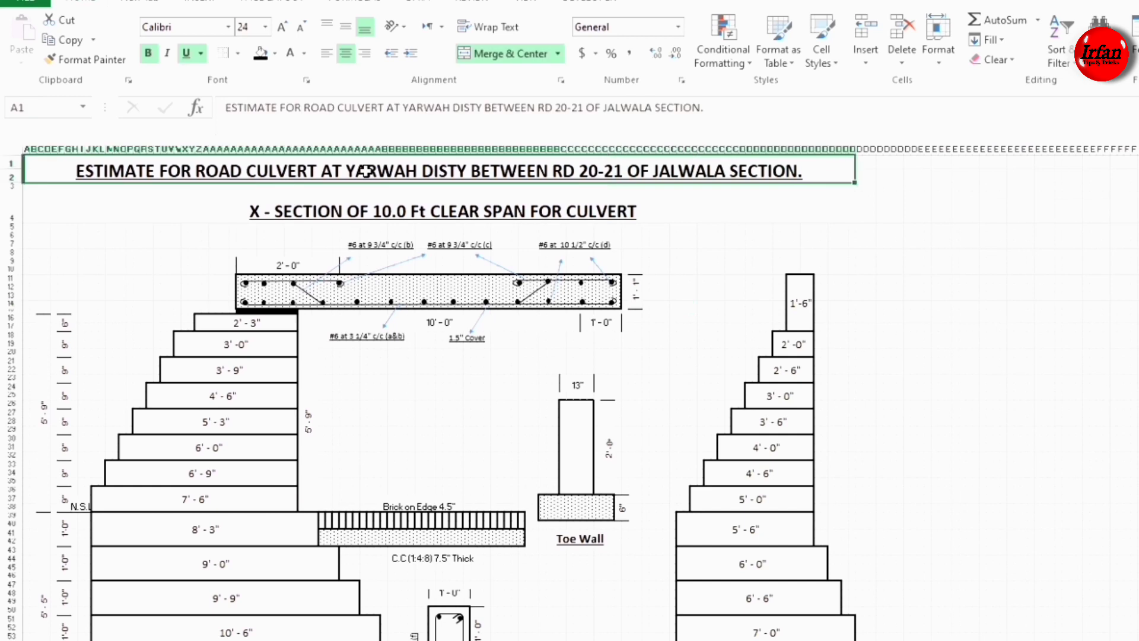
left_click(359, 215)
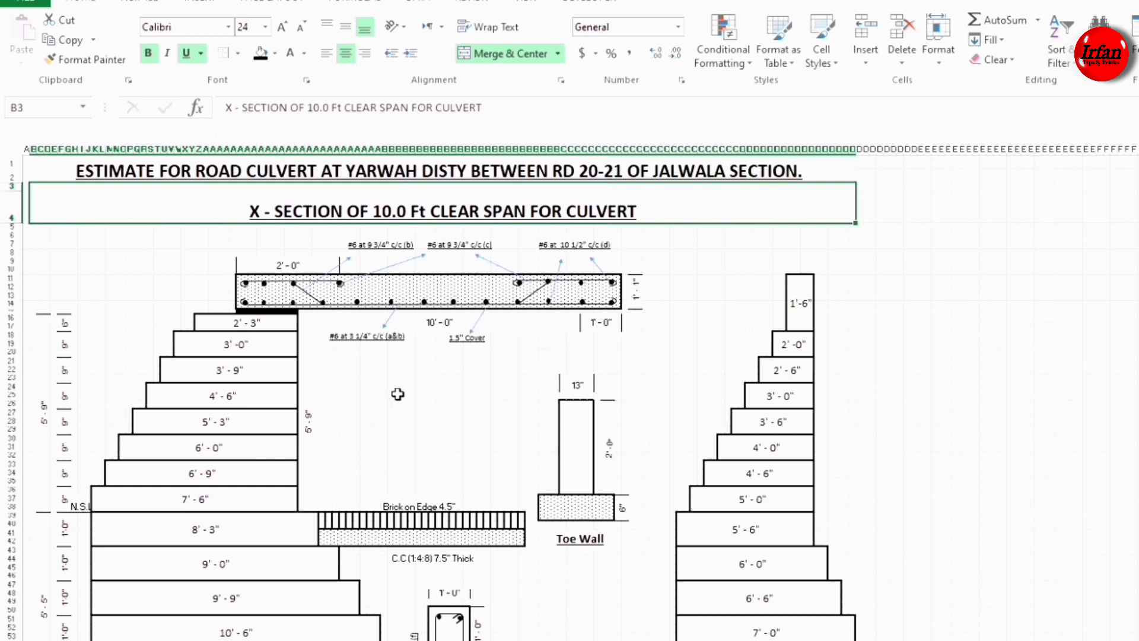
scroll(398, 394, "down", 5)
scroll(397, 393, "up", 5)
scroll(917, 576, "down", 2)
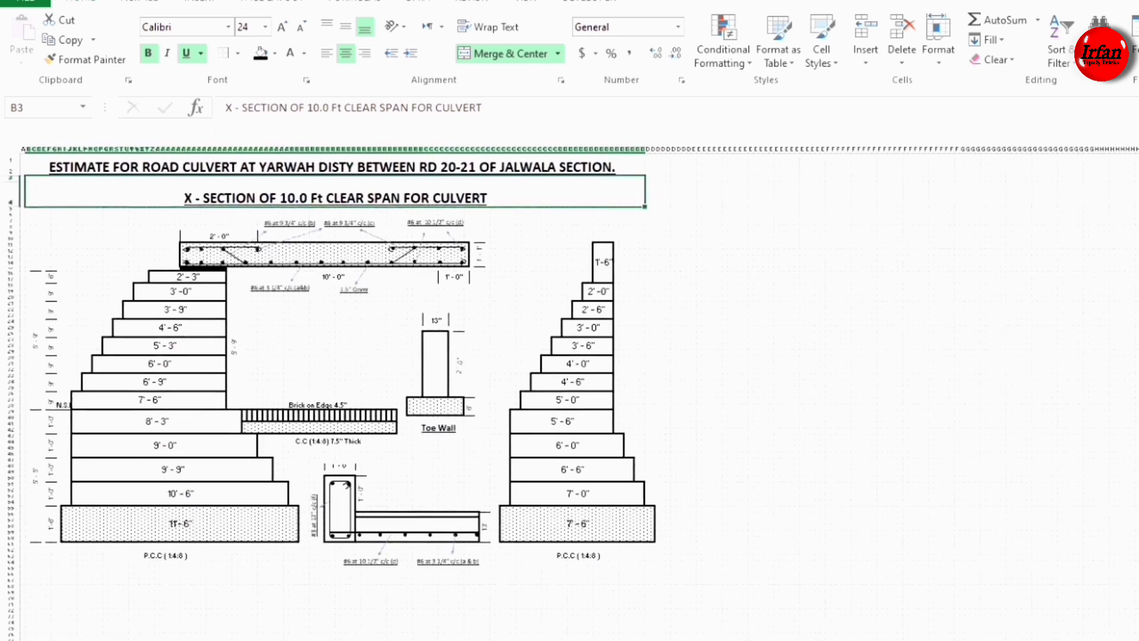
left_click(261, 570)
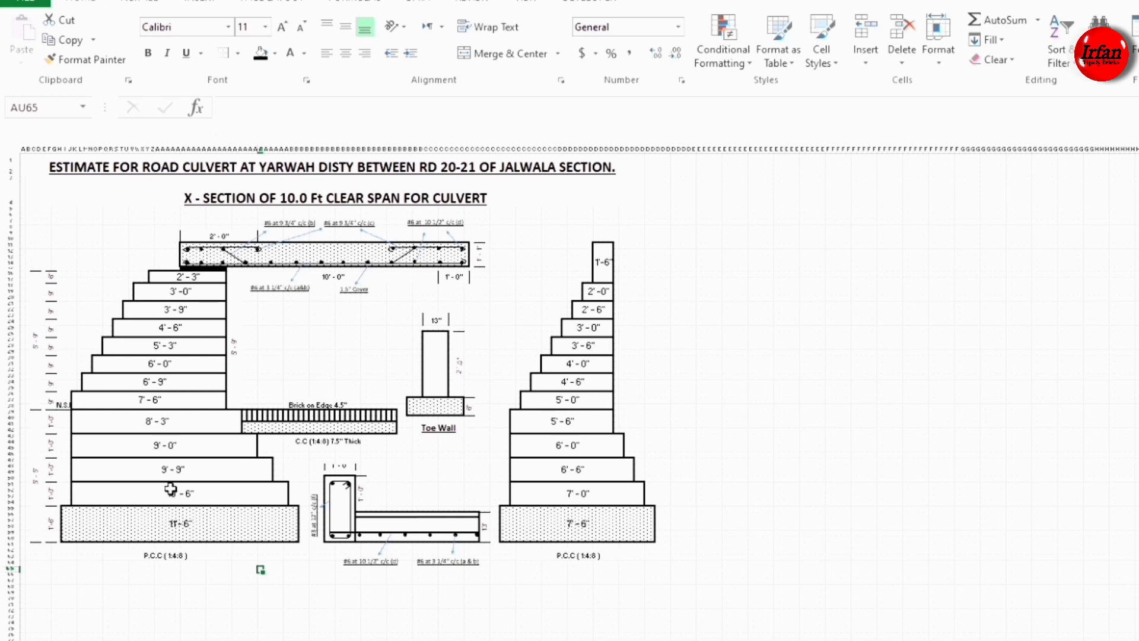
left_click(312, 356)
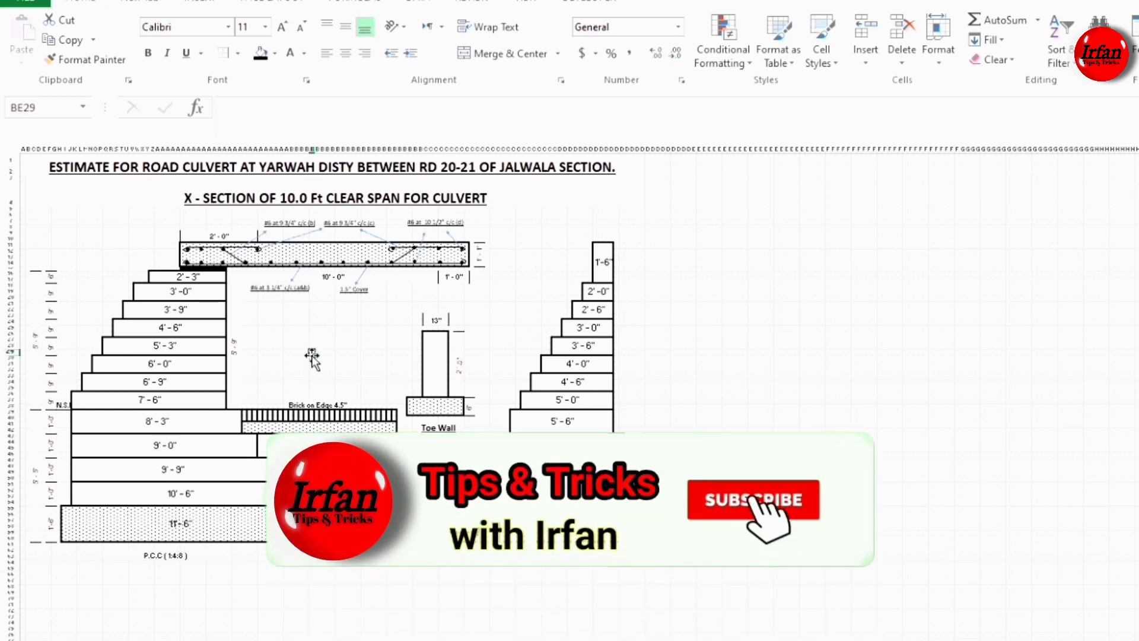